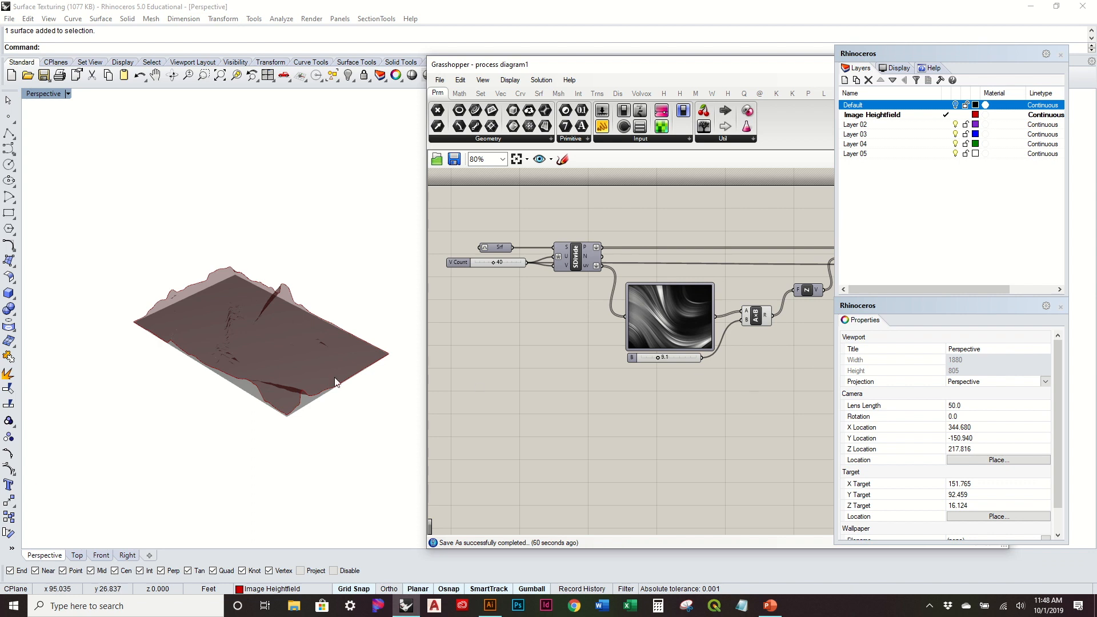
Step: Examine the image-displaced surface preview from several angles alongside its Grasshopper definition
scroll(270, 315, "up", 6)
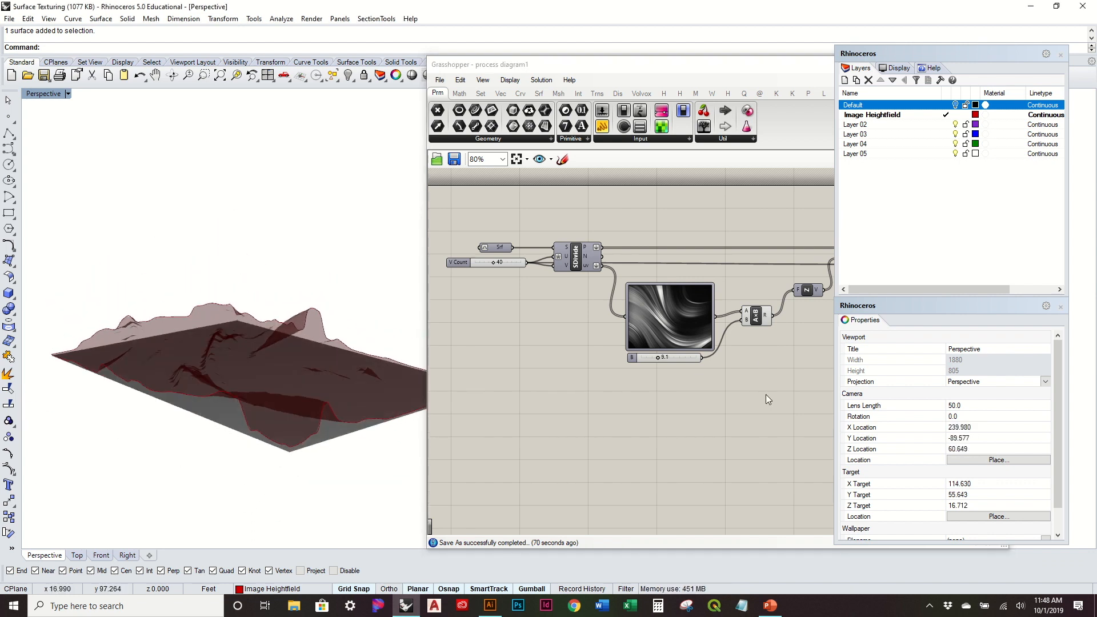
left_click(762, 360)
right_click_drag(151, 327, 173, 280, "shift")
right_click_drag(257, 308, 240, 335, "shift")
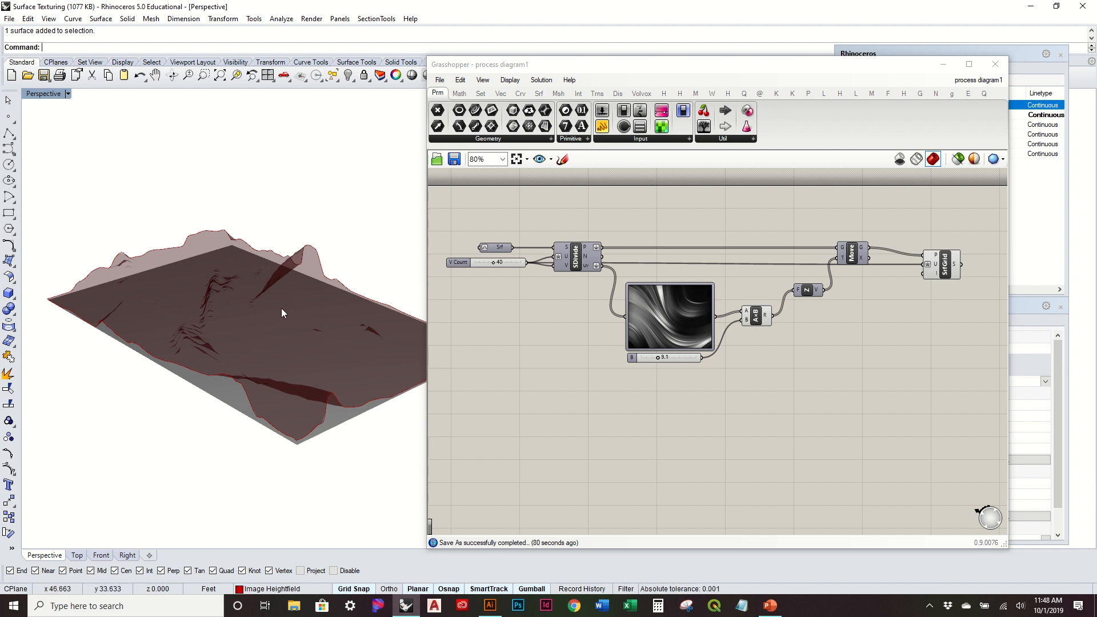
right_click_drag(281, 304, 261, 286)
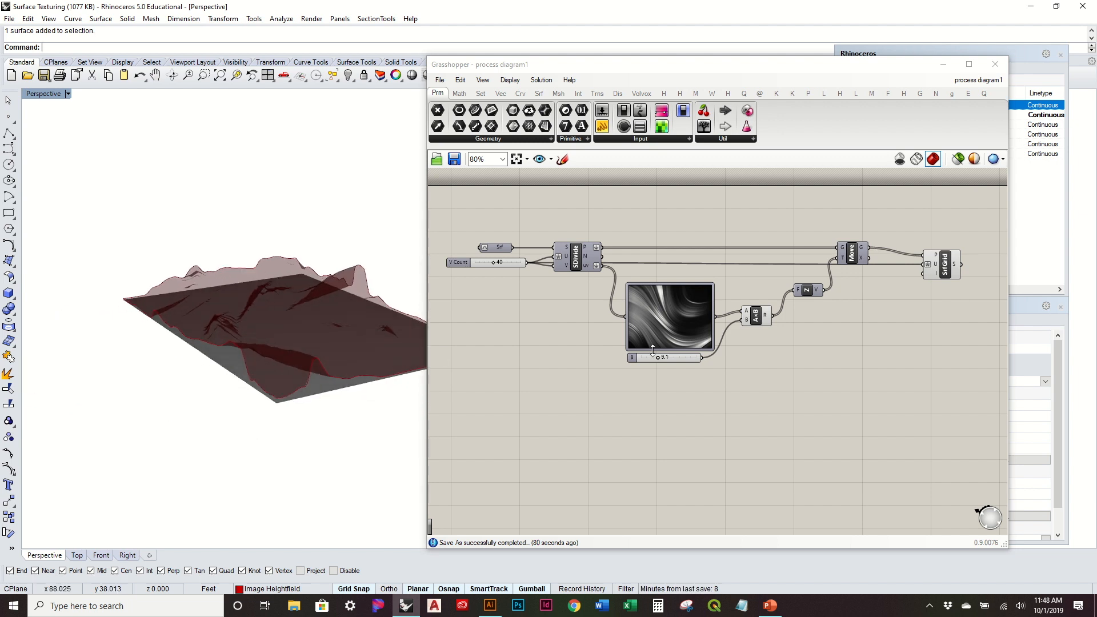
right_click_drag(760, 359, 782, 362)
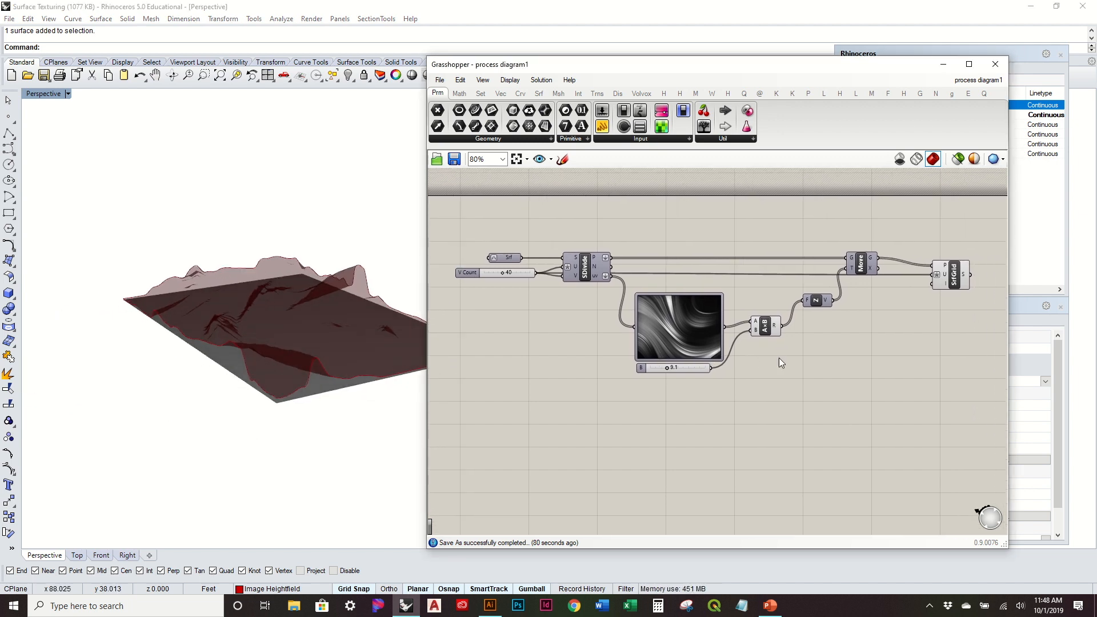
left_click(947, 277)
right_click_drag(156, 218, 172, 259)
left_click(705, 320)
left_click(886, 401)
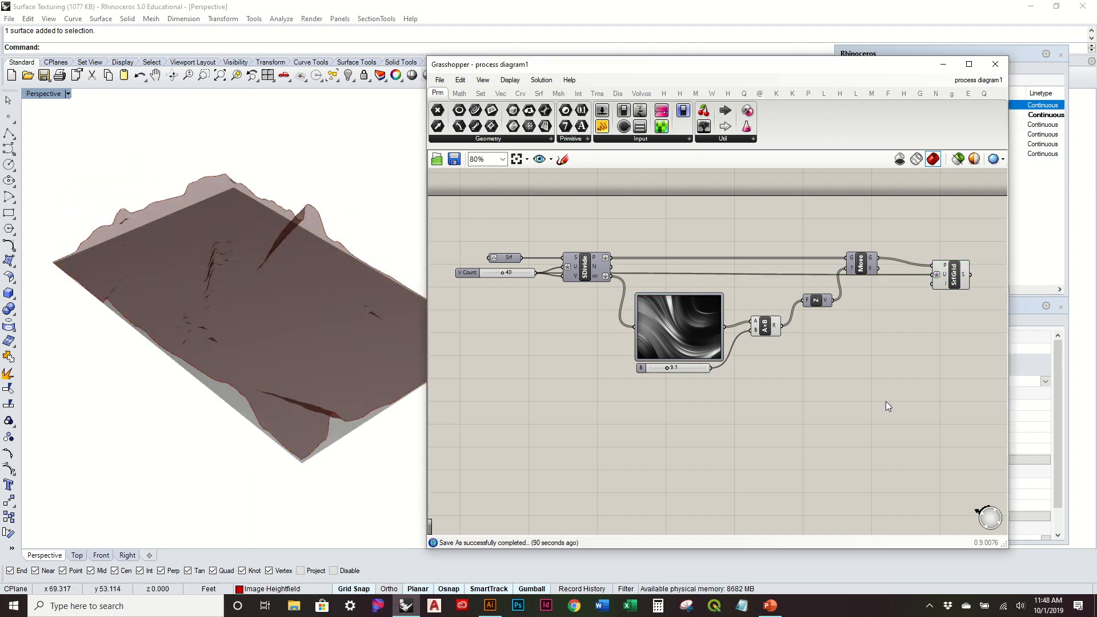
Step: Turn off the preview of the SrfGrid component so only the flat base surface is displayed
left_click(958, 279)
right_click(954, 275)
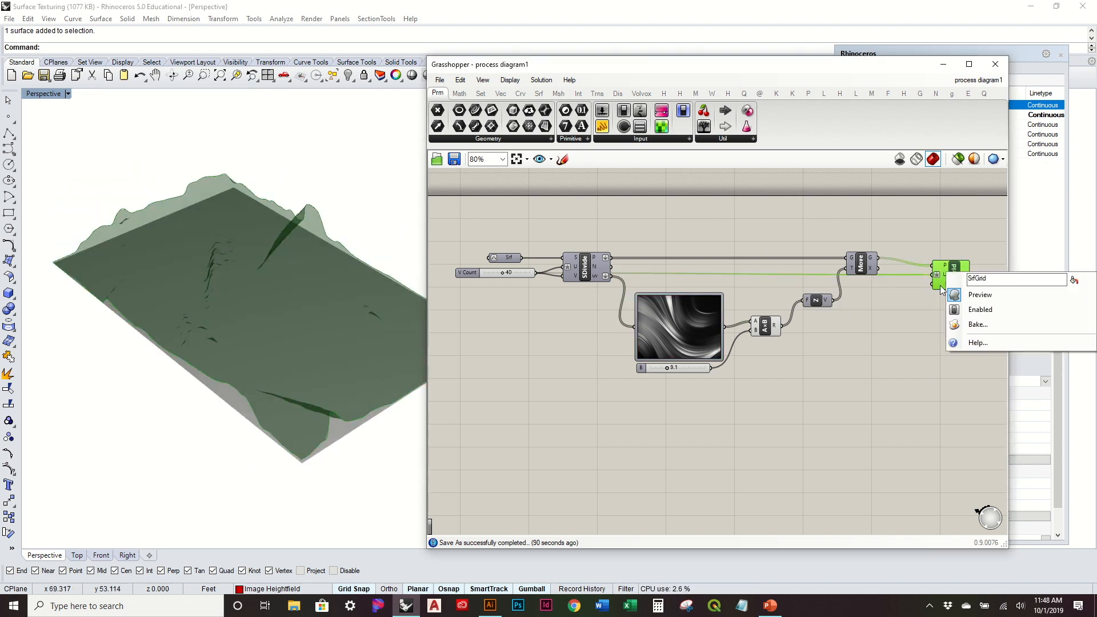
left_click(995, 296)
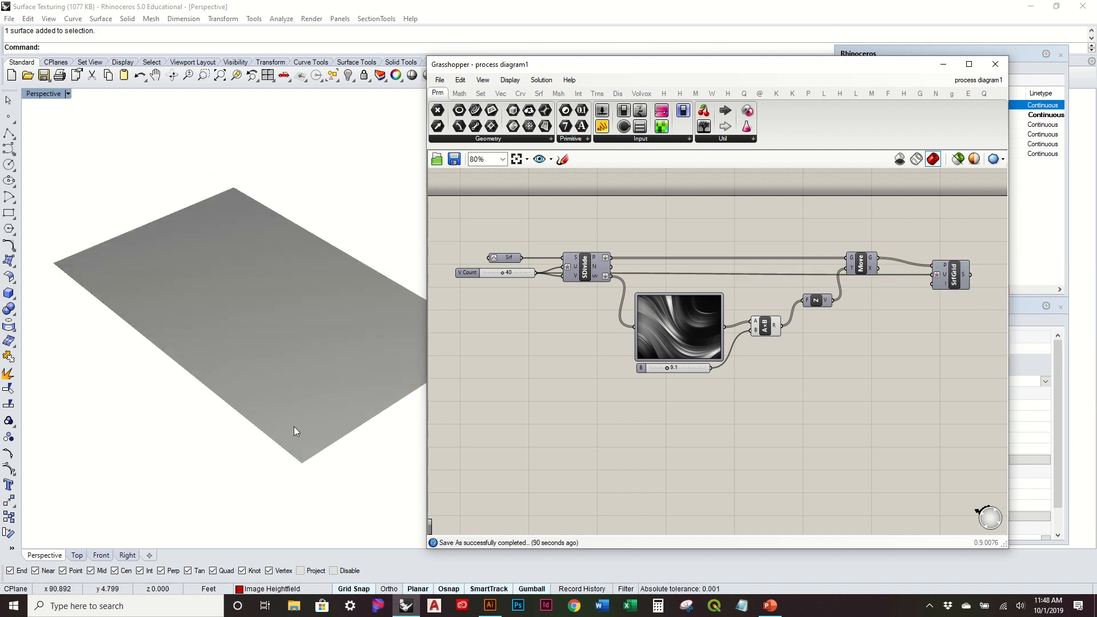
Step: Minimize the Grasshopper window to expose the Rhino viewport and layer list
right_click_drag(294, 426, 243, 368)
scroll(242, 372, "down", 2)
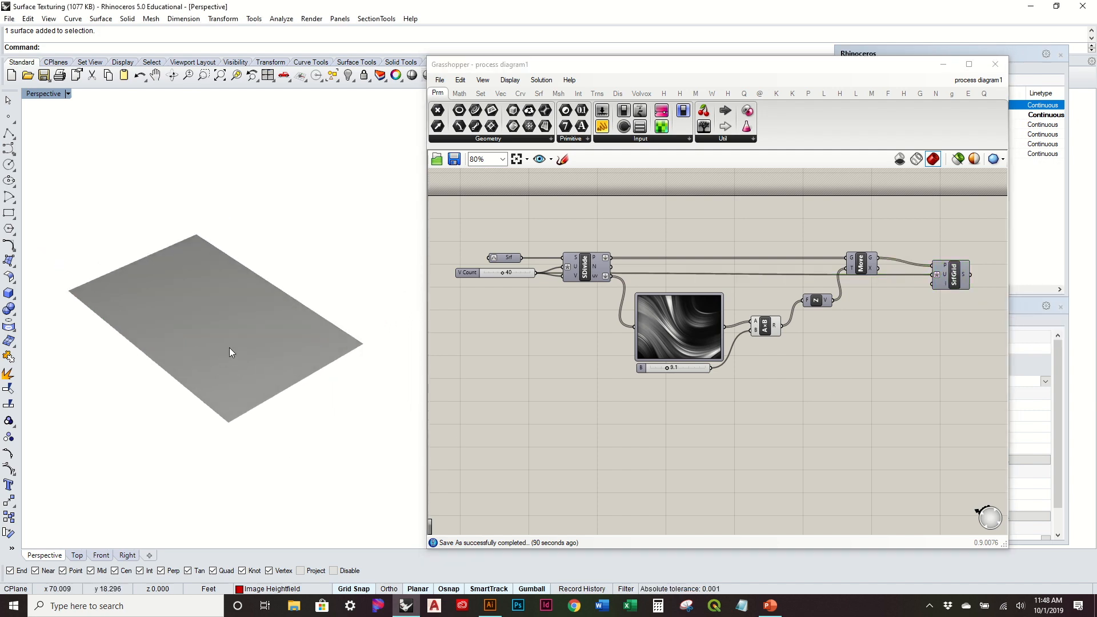
right_click_drag(287, 336, 393, 289)
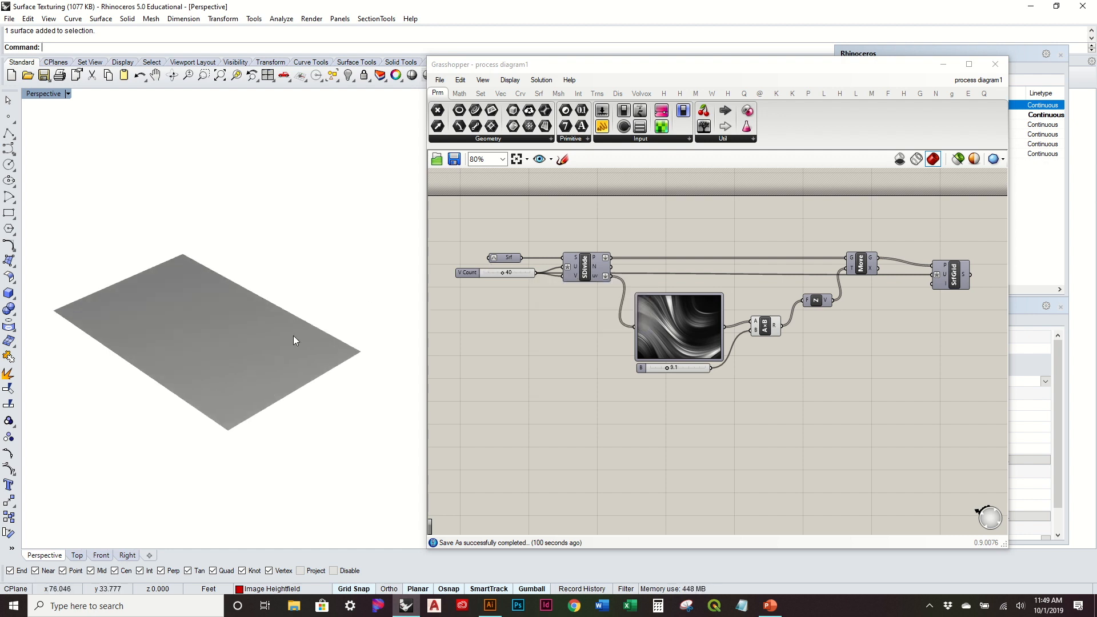
right_click_drag(299, 348, 296, 330)
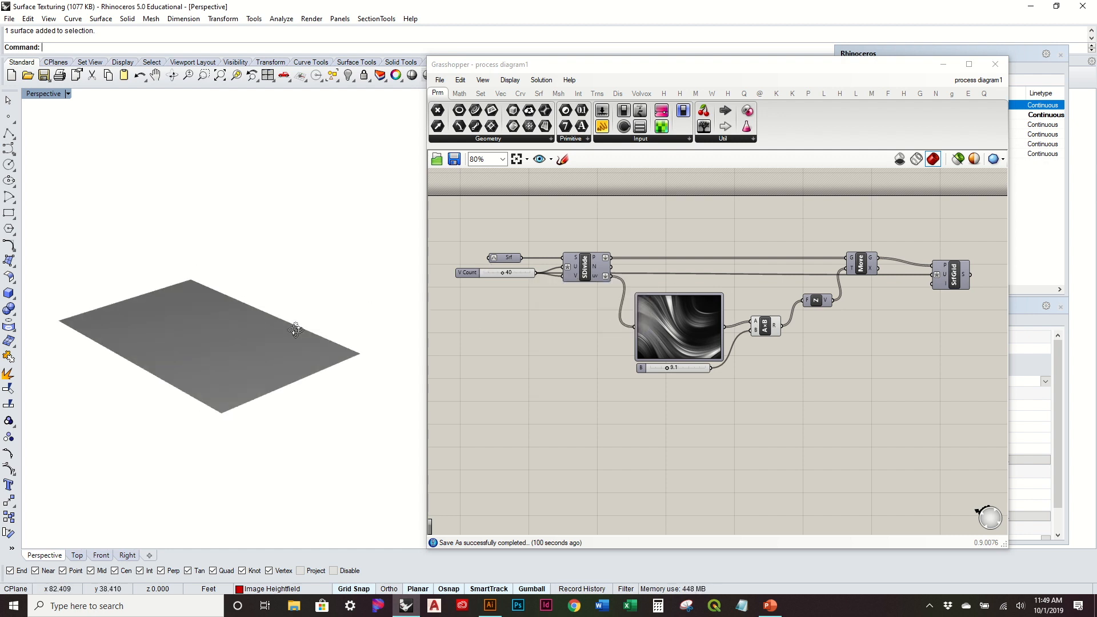
mouse_move(306, 311)
right_mouse_down()
mouse_move(320, 306)
mouse_move(316, 316)
right_mouse_up()
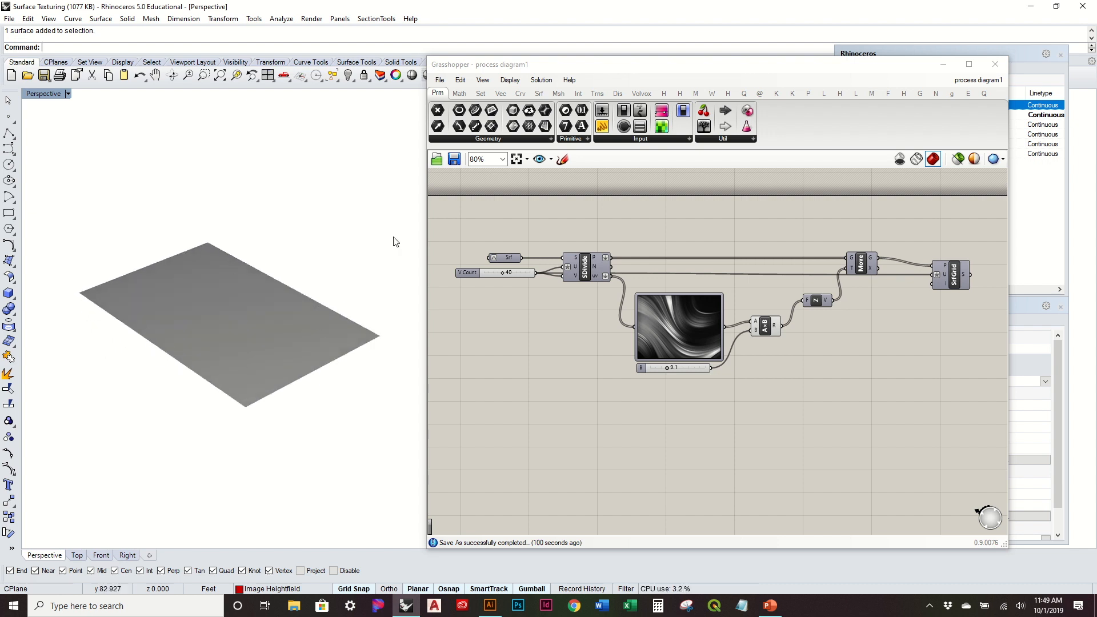
left_click(939, 63)
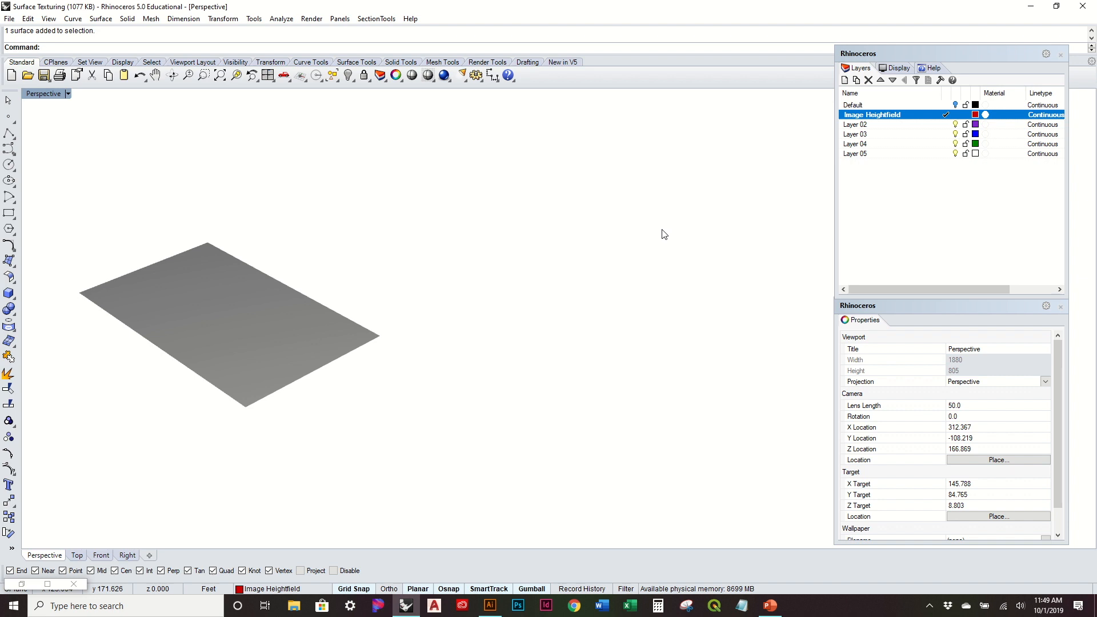
Step: Create two sublayers under Image Heightfield named Image and Grid
left_click(856, 81)
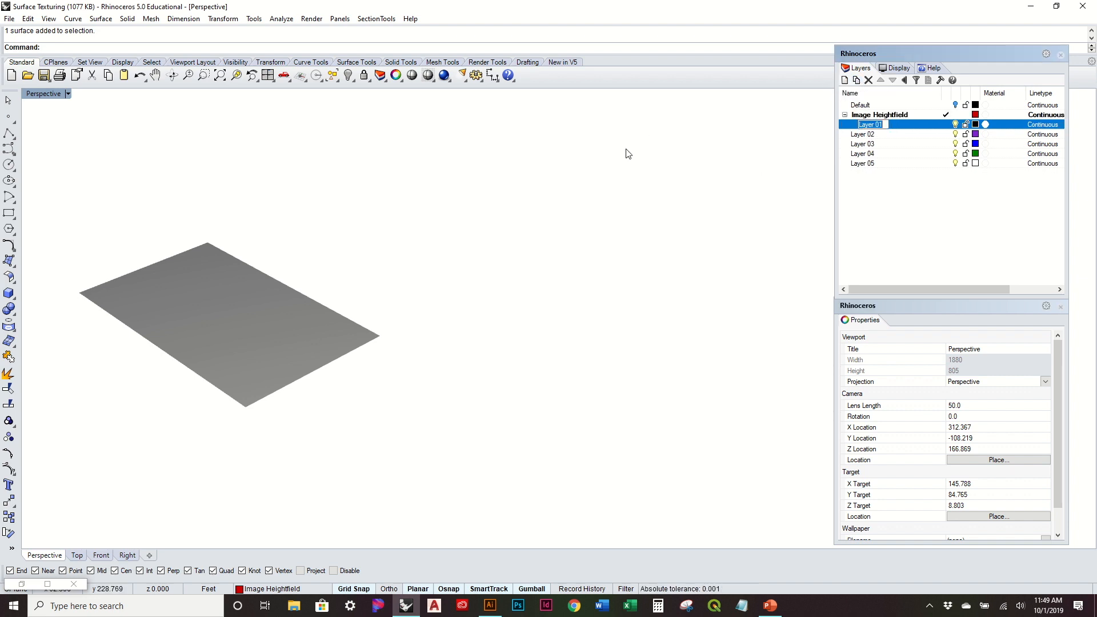
key("BackSpace")
type("Image")
key("Return")
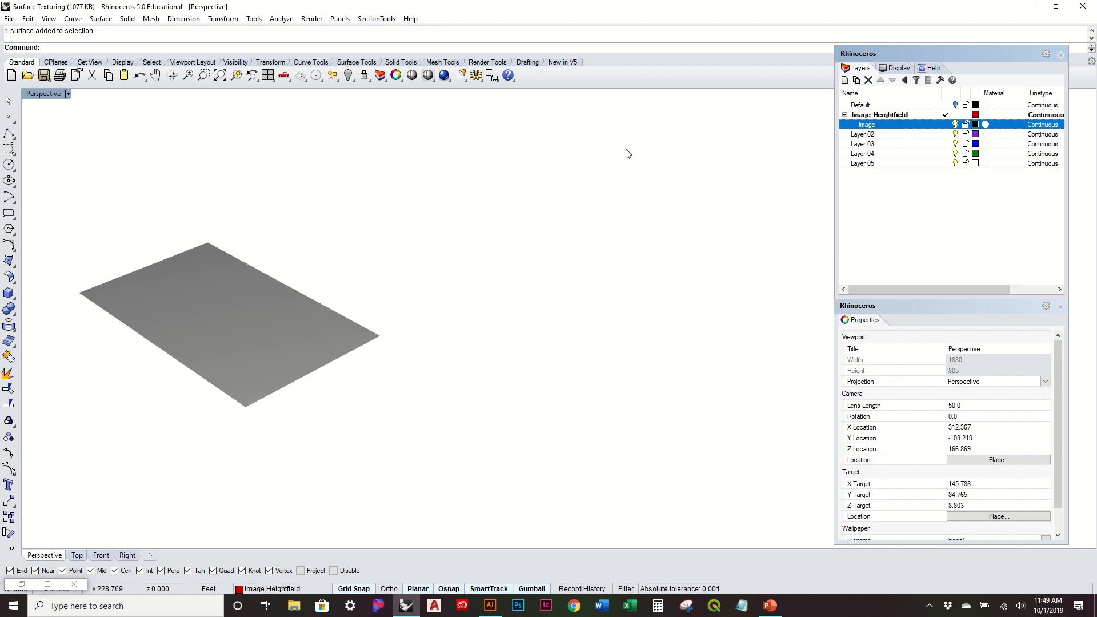
left_click(856, 80)
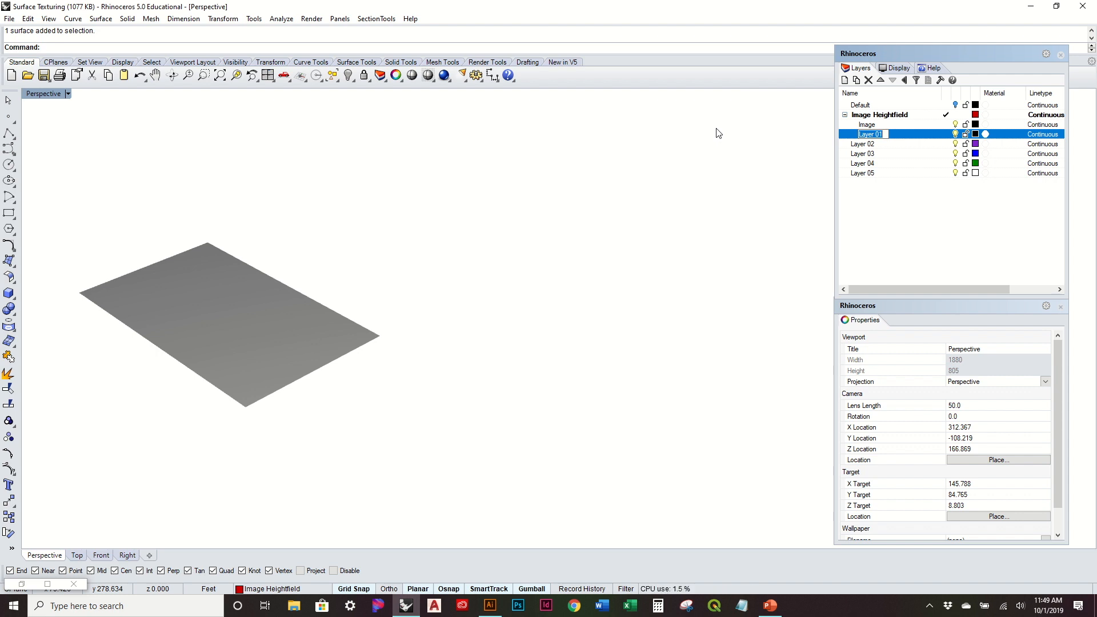
type("Grid")
key("Return")
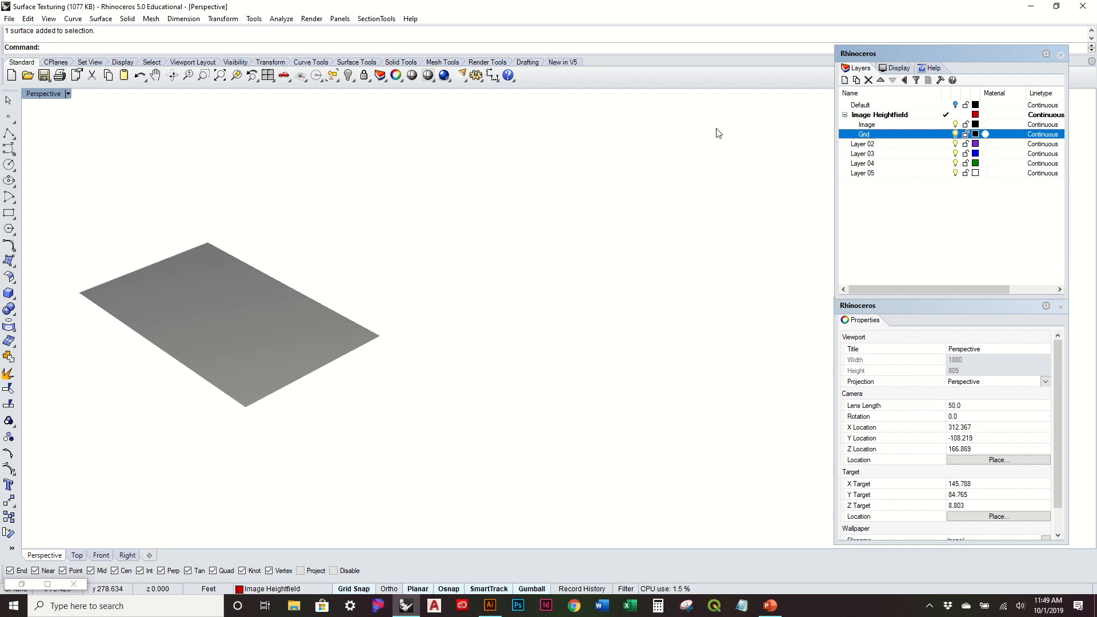
Step: Add two more sublayers under Image Heightfield named Elevated Grid and Wireframe
left_click(845, 80)
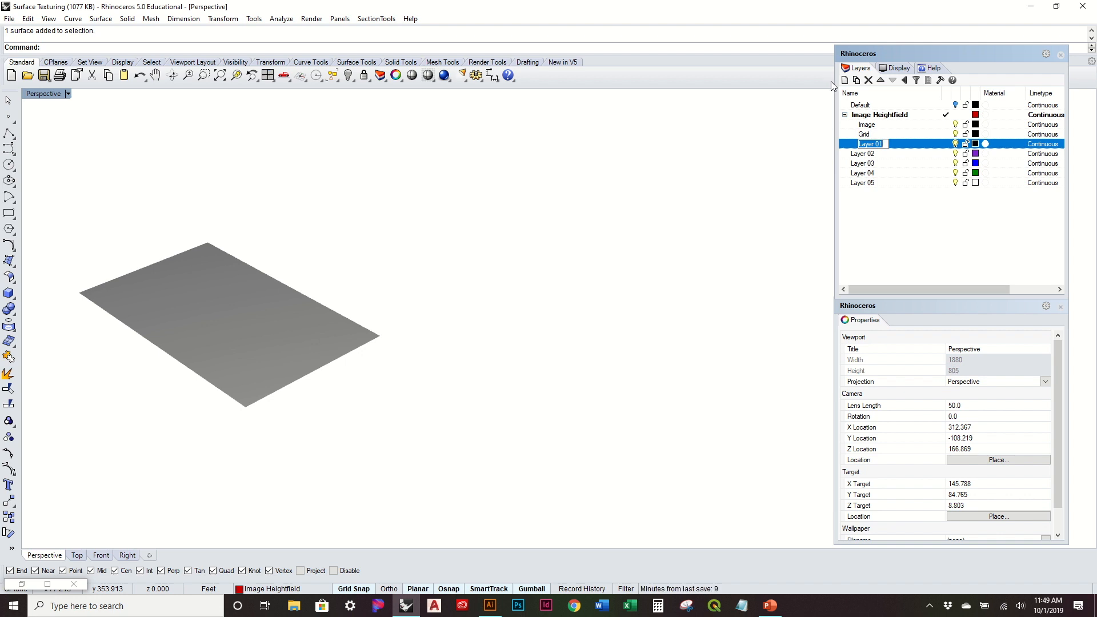
type("P")
type("Eleva")
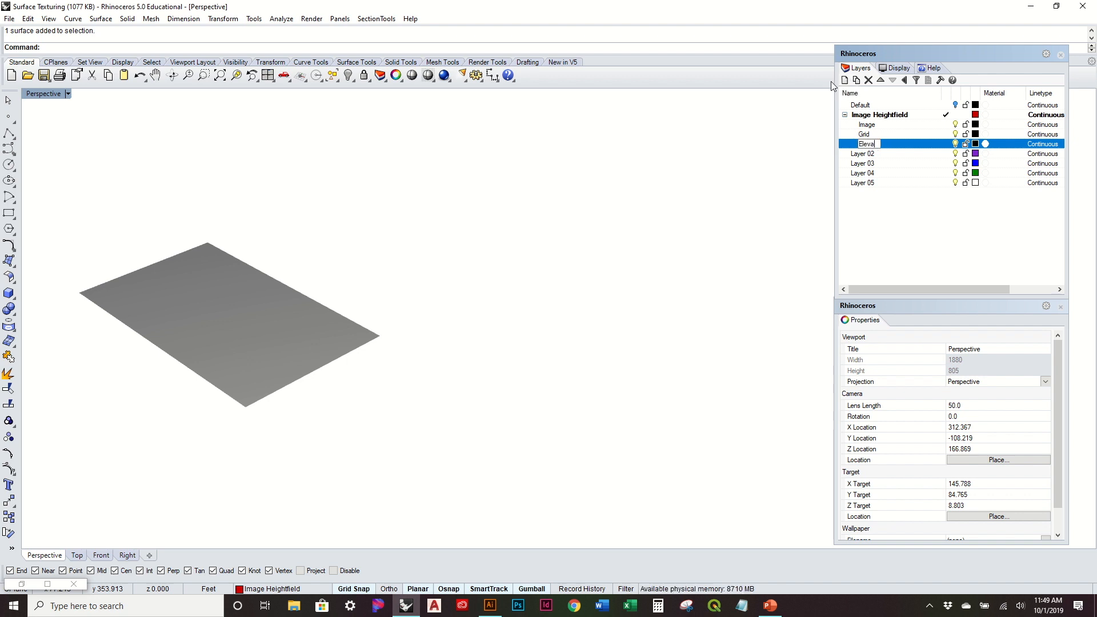
type("ted Grid")
key("Return")
left_click(845, 80)
type("Wirefr")
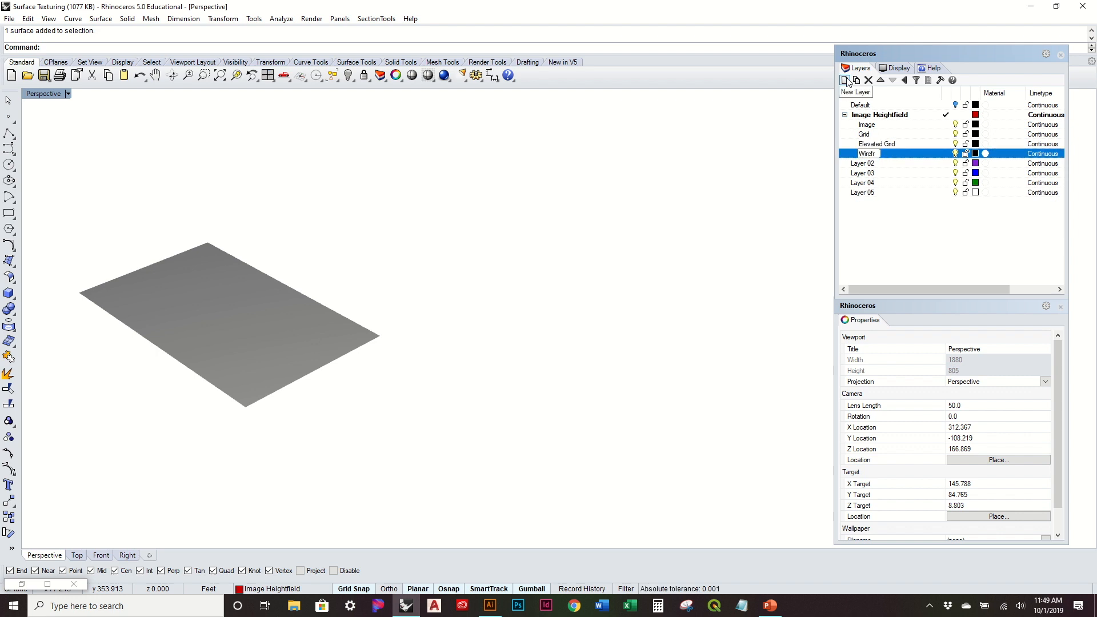
type("ame")
key("Return")
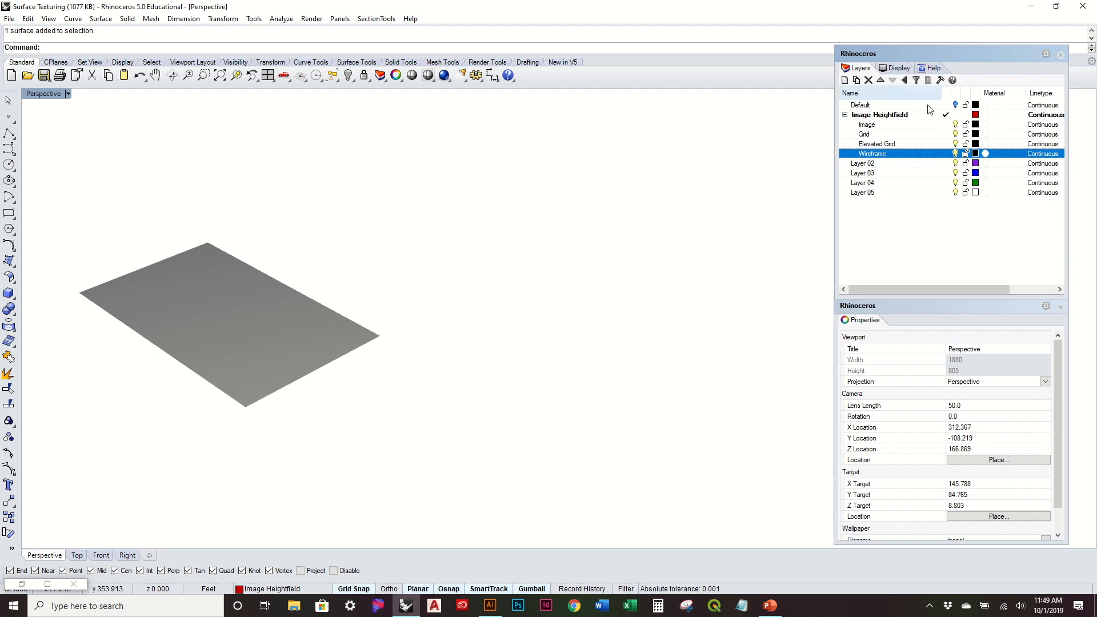
Step: Set the Image layer's color to red and the Grid layer's color to Gold
left_click(976, 124)
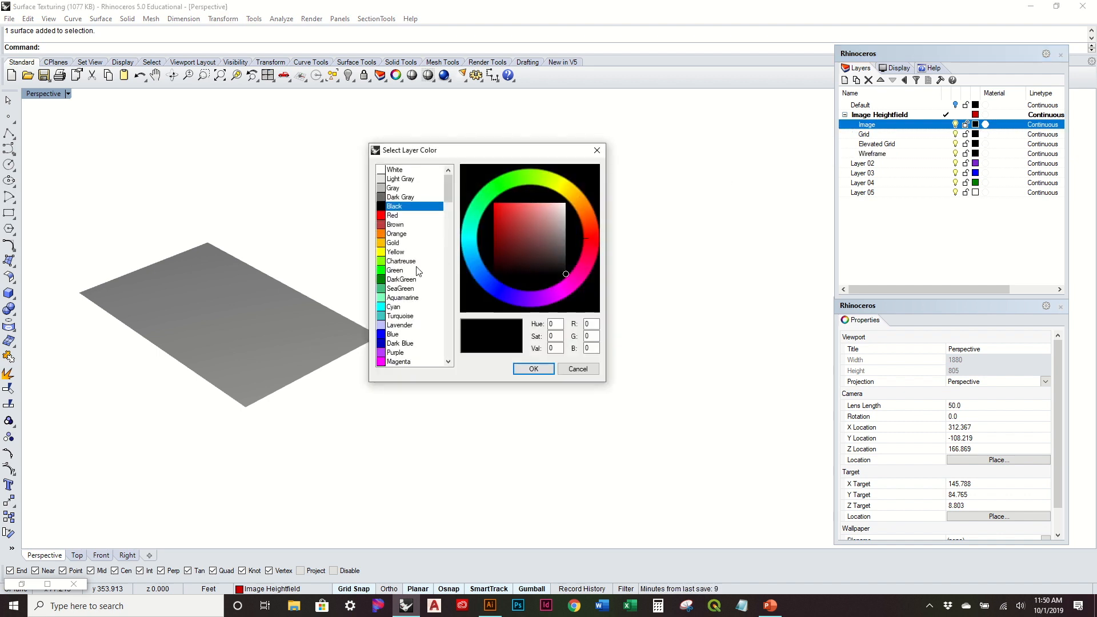
left_click(400, 216)
left_click(534, 369)
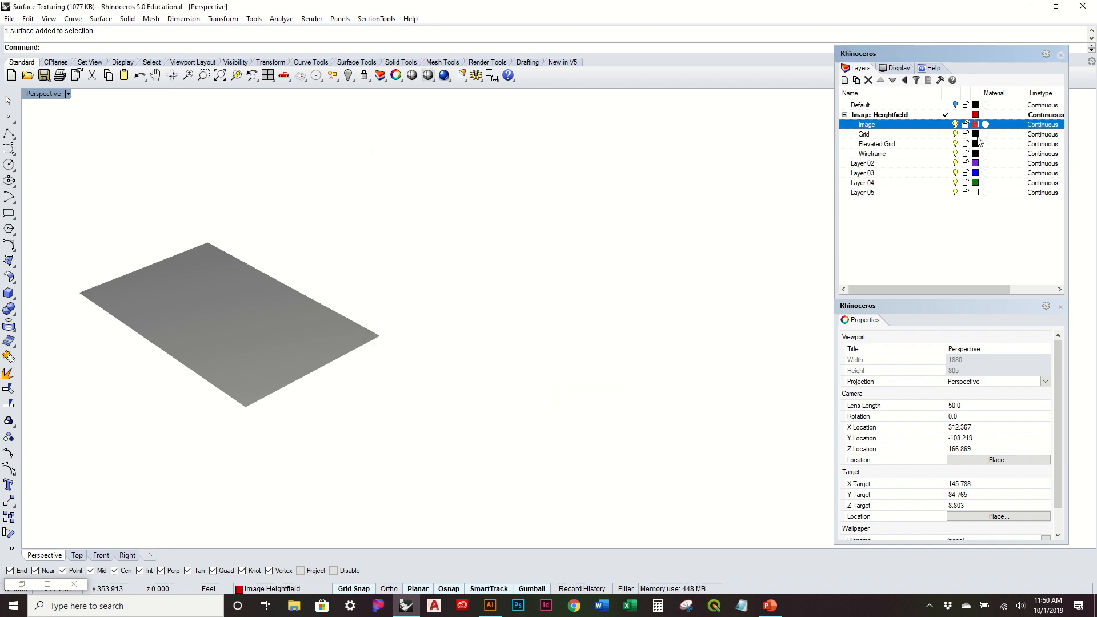
left_click(976, 135)
left_click(394, 243)
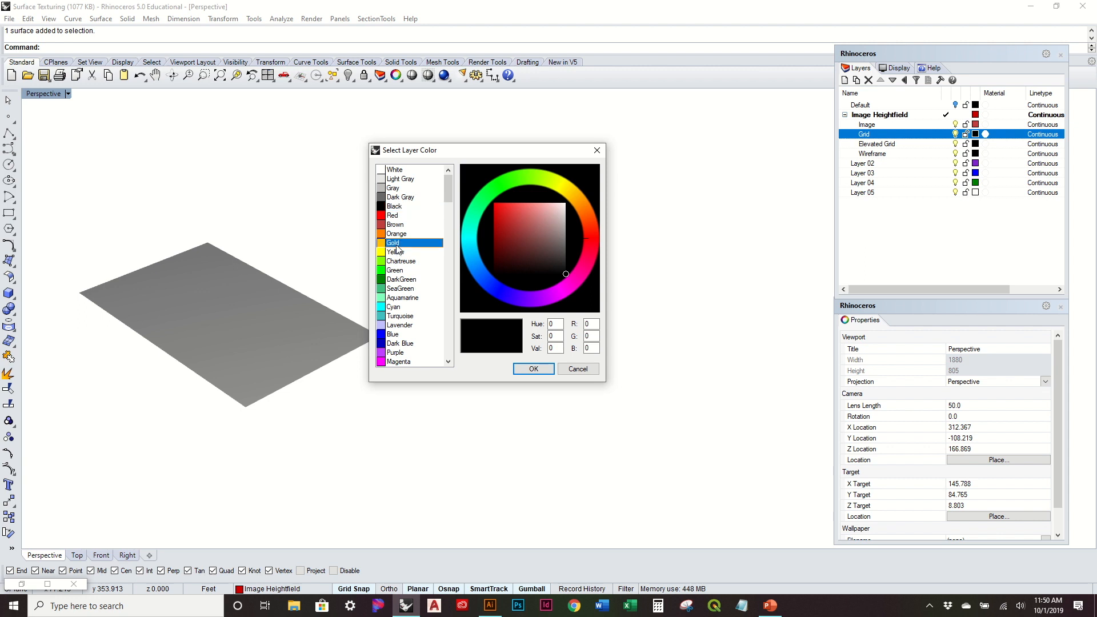
left_click(533, 369)
Step: Set the Elevated Grid layer's color to SeaGreen and the Wireframe layer's color to Turquoise
left_click(966, 146)
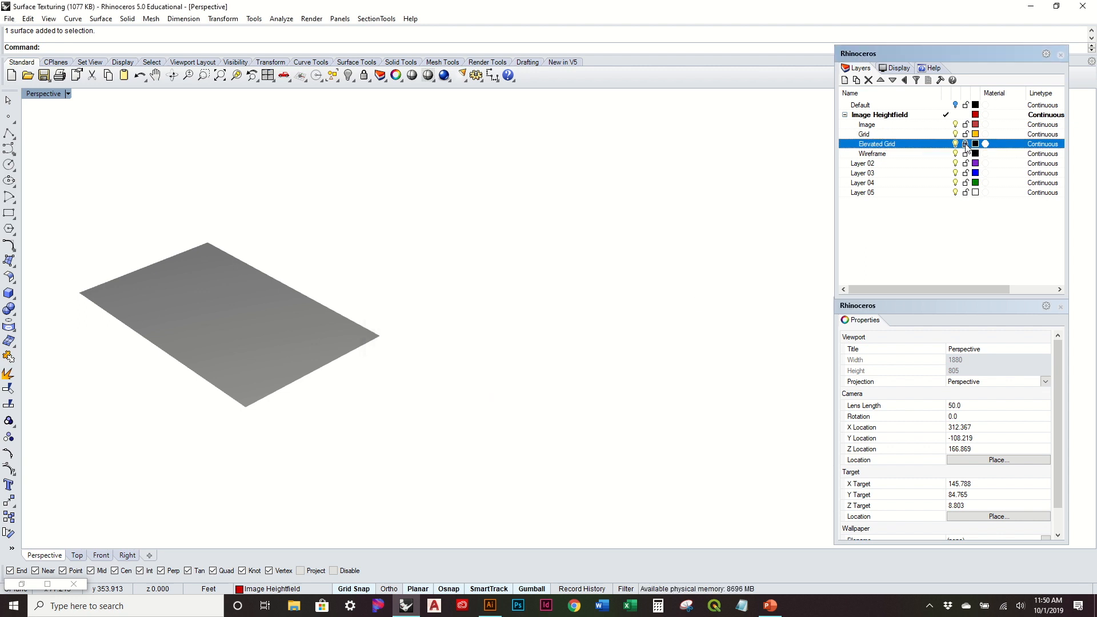
left_click(976, 143)
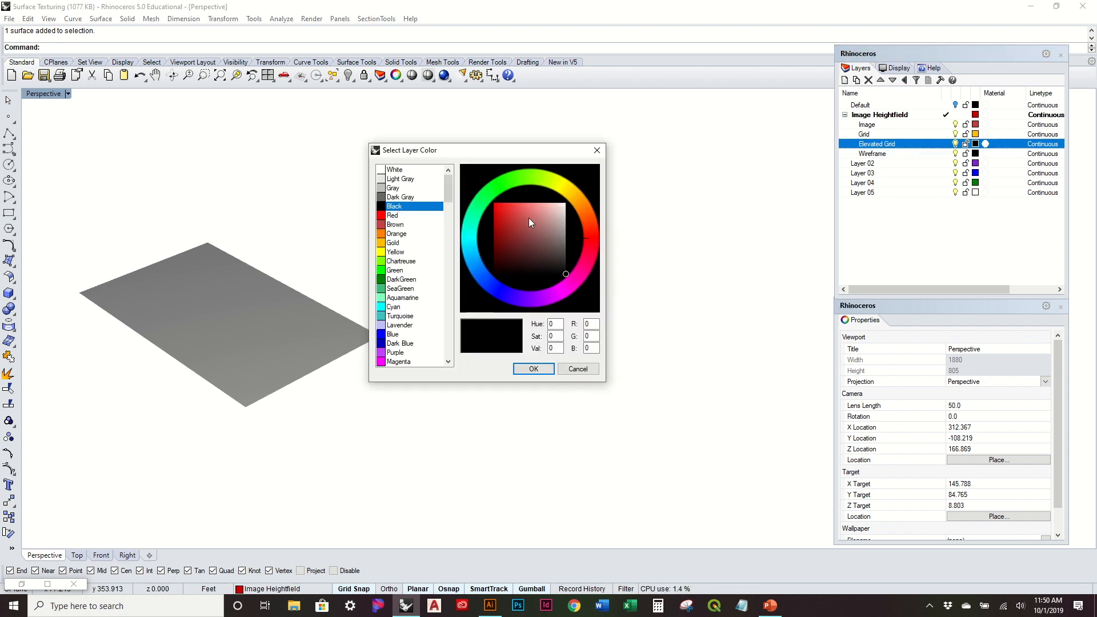
left_click(394, 252)
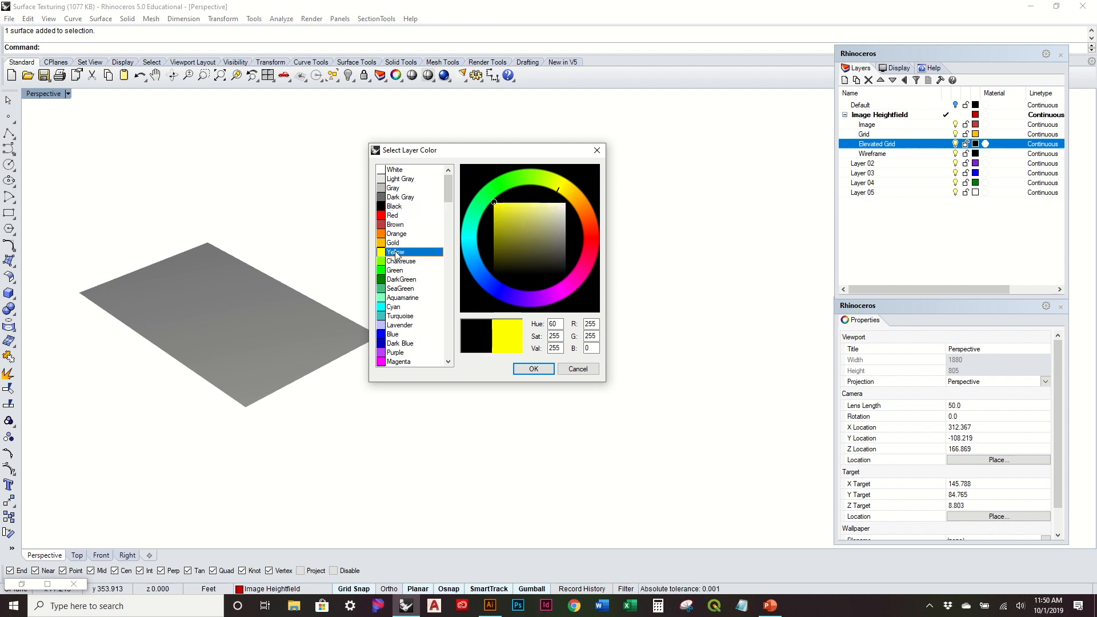
left_click(410, 289)
left_click(523, 366)
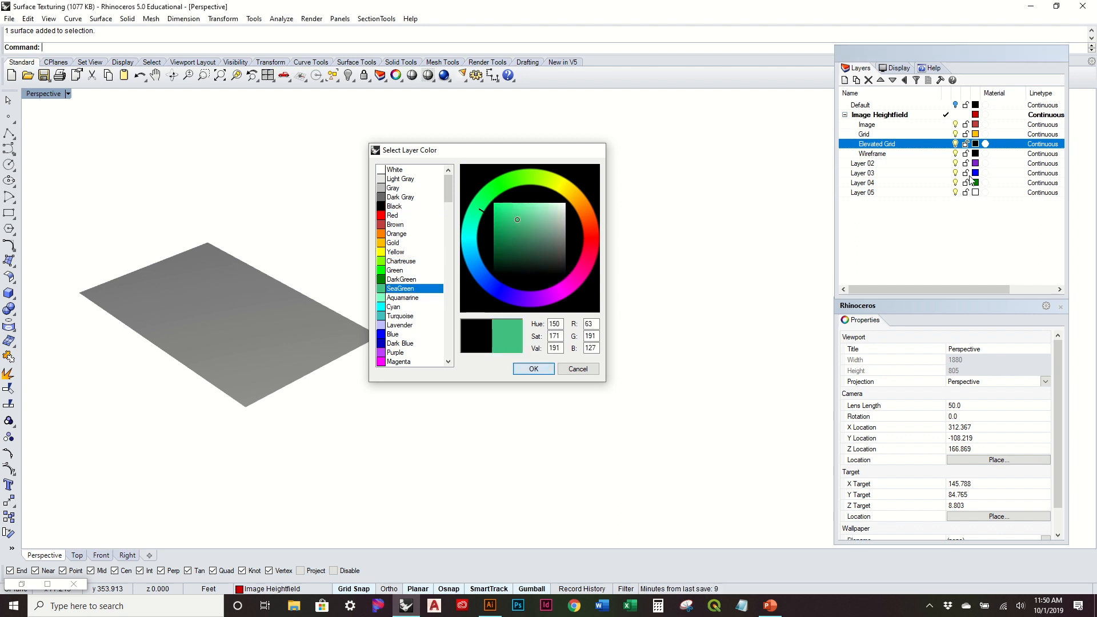
left_click(975, 153)
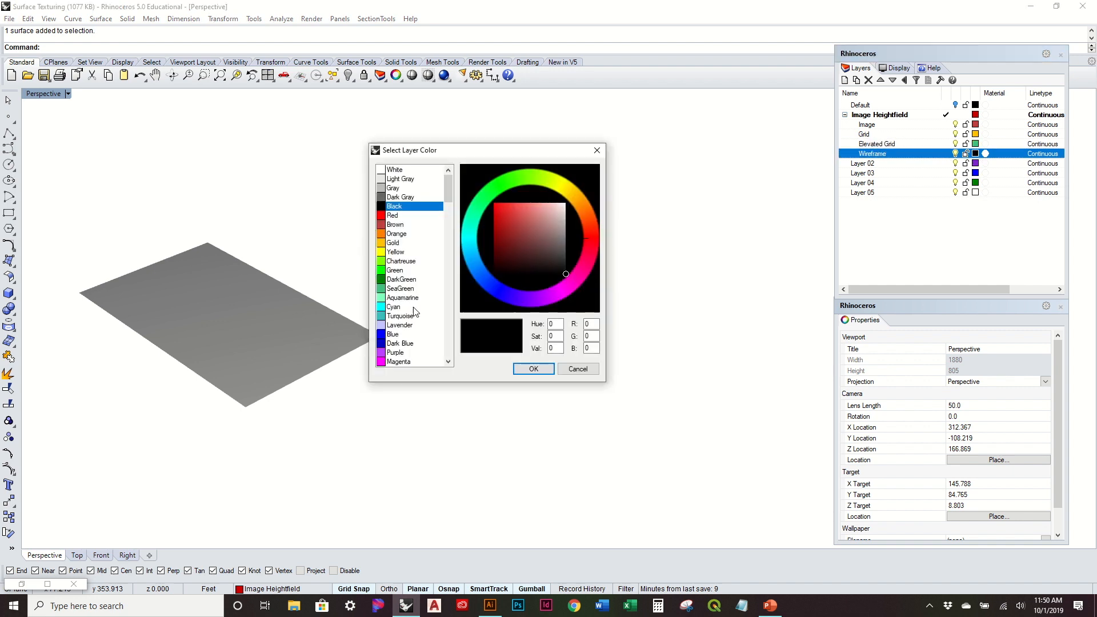
left_click(400, 316)
left_click(534, 369)
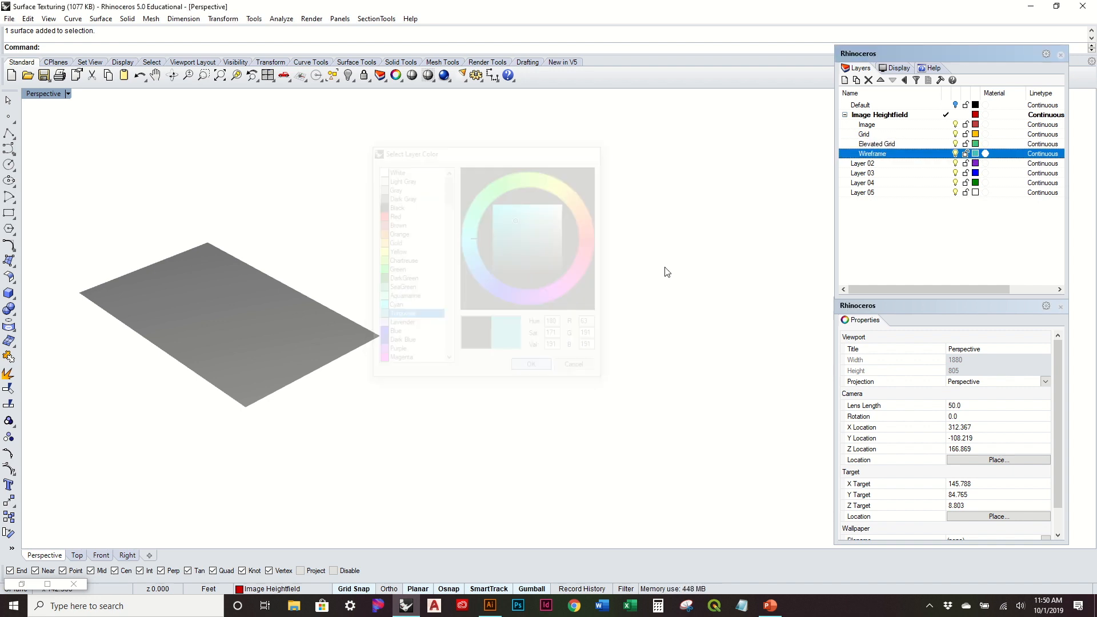
Step: Make the Image layer current and place 21276_cropped from the Heightfield images as a picture frame along the gray surface's long edge
left_click(946, 124)
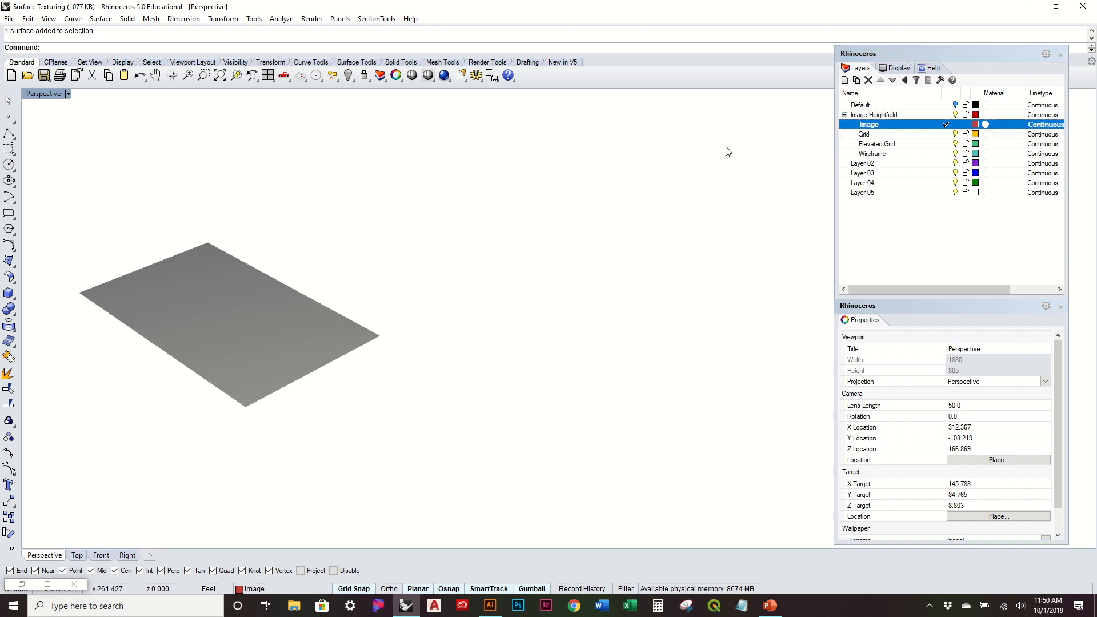
type("PictureFrame")
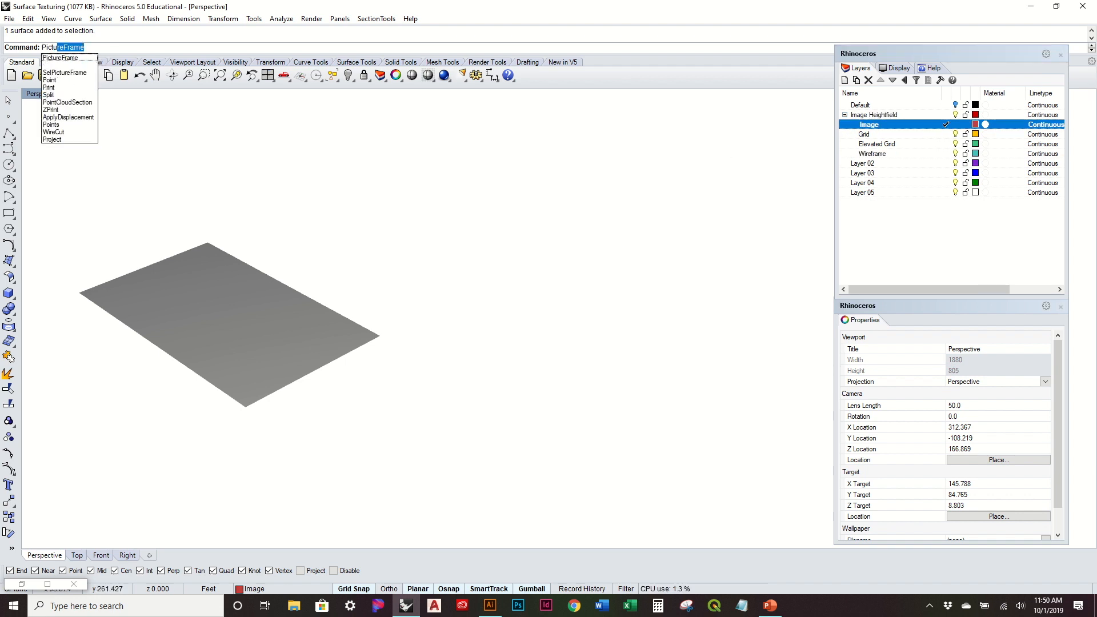
key("Return")
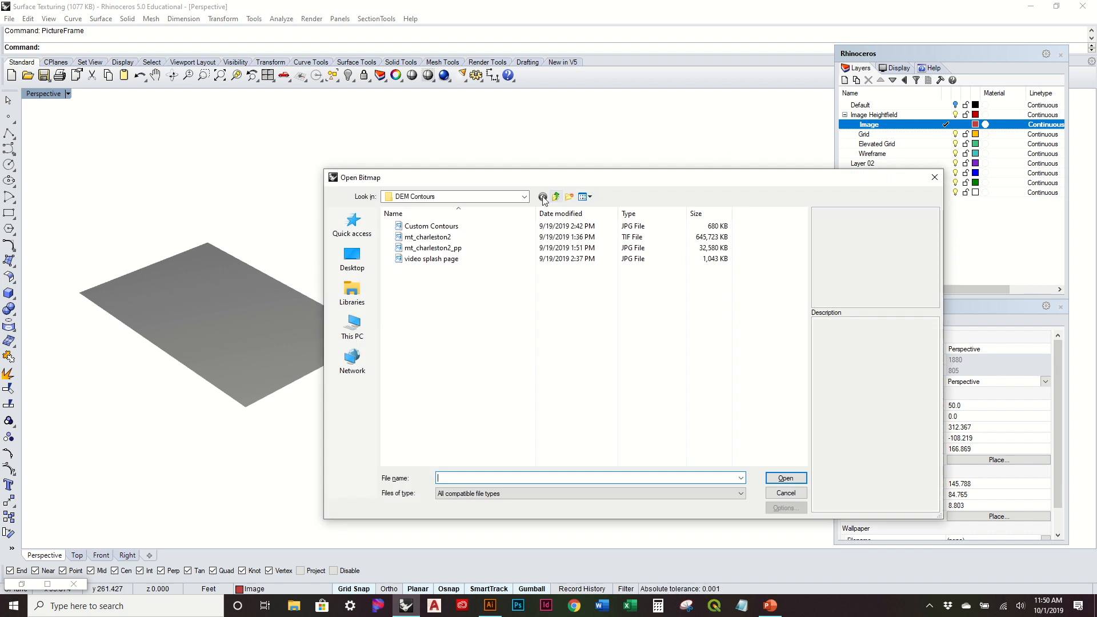
left_click(557, 198)
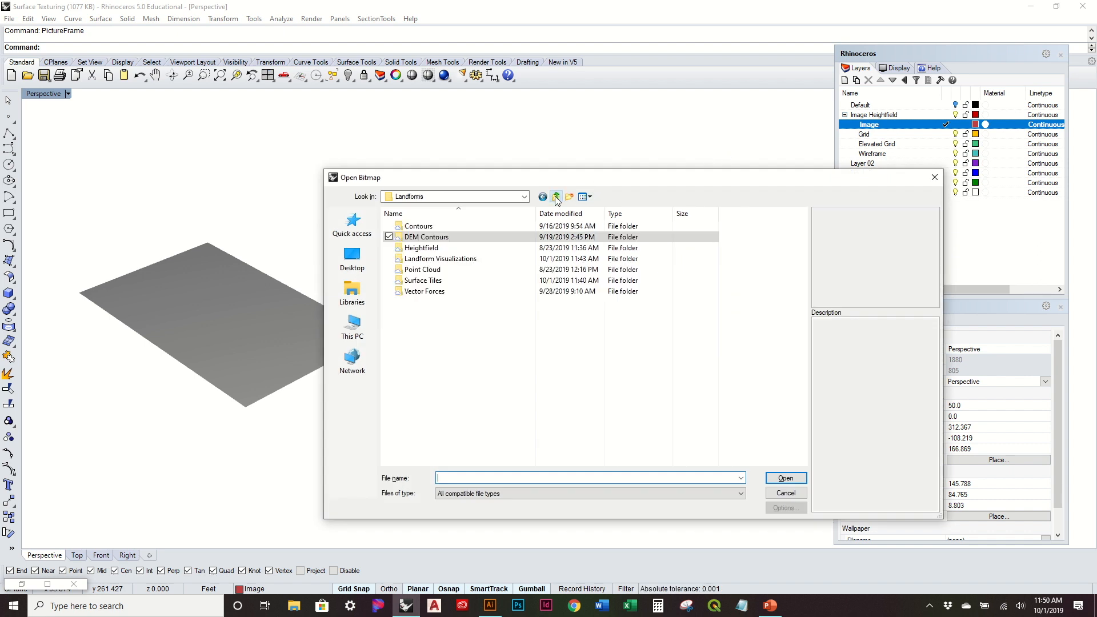
double_click(451, 247)
left_click(436, 227)
double_click(435, 227)
left_click(435, 237)
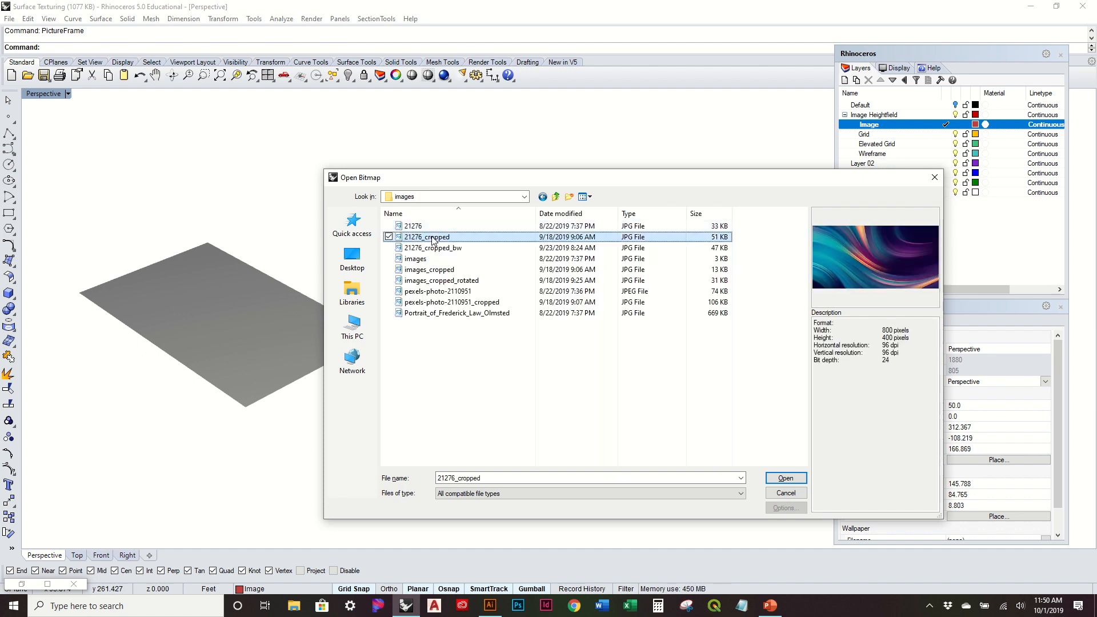
left_click(786, 478)
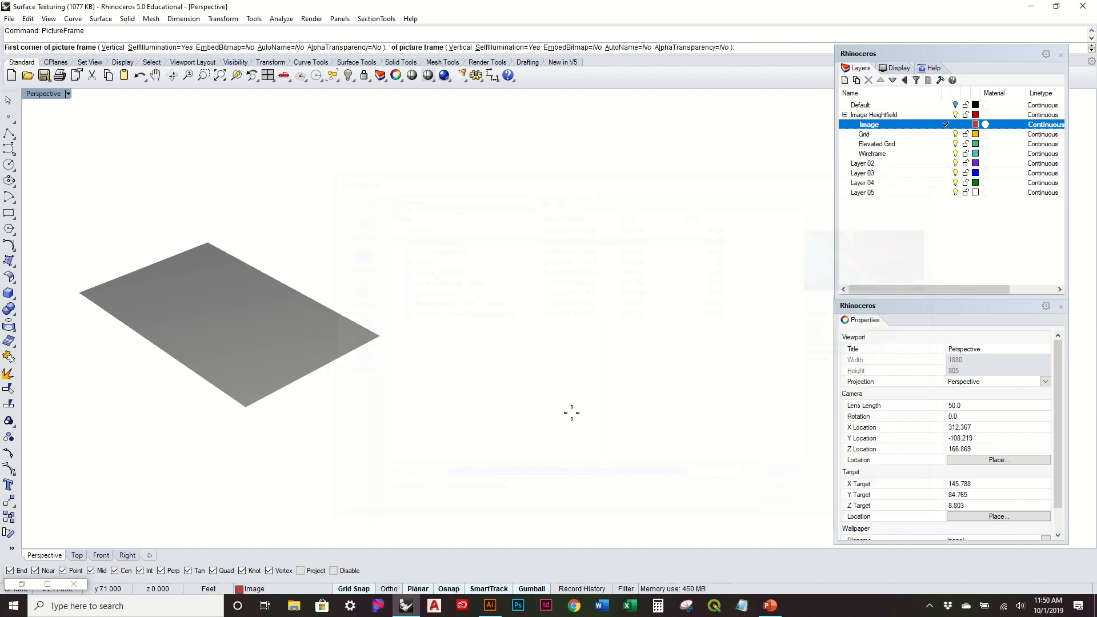
left_click(79, 293)
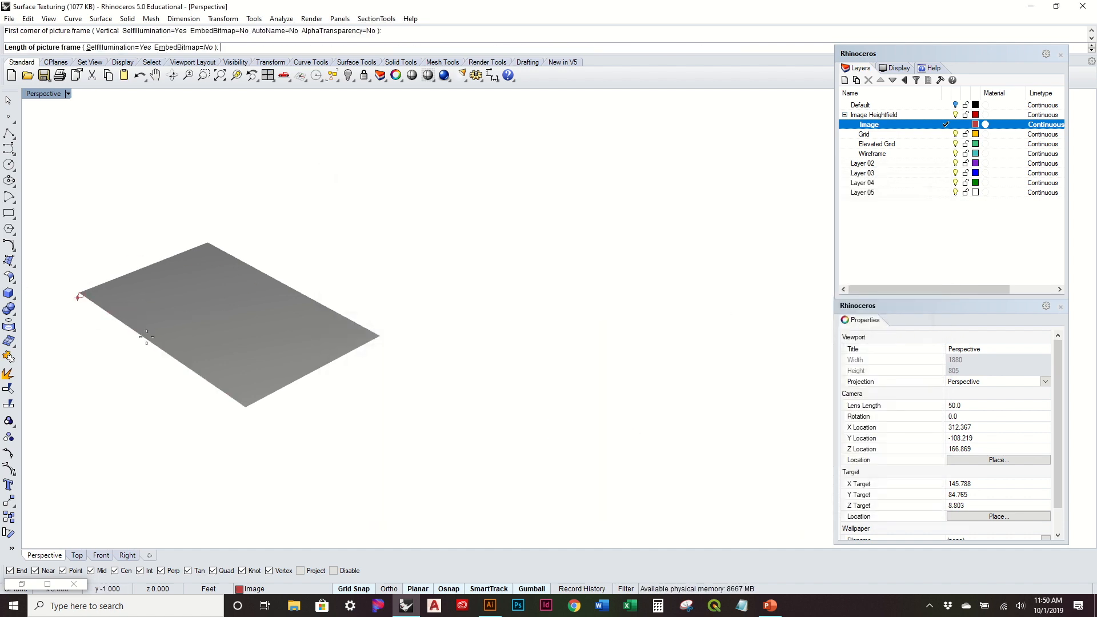
left_click(242, 411)
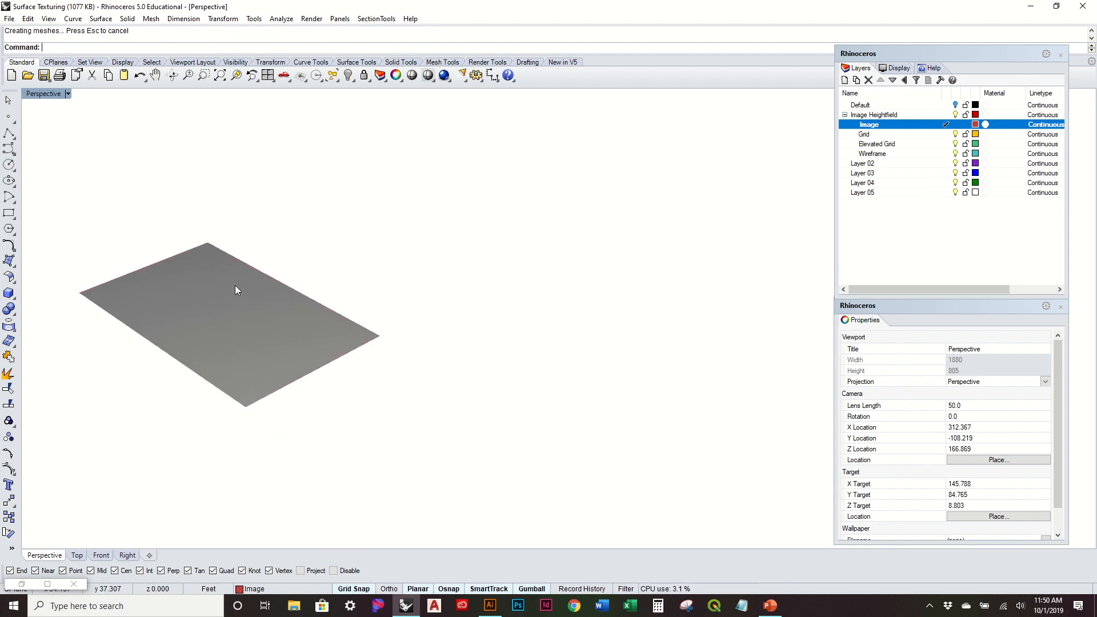
Step: Display the Perspective viewport as Rendered and move the gray surface off the picture frame along the Y axis
left_click(59, 94)
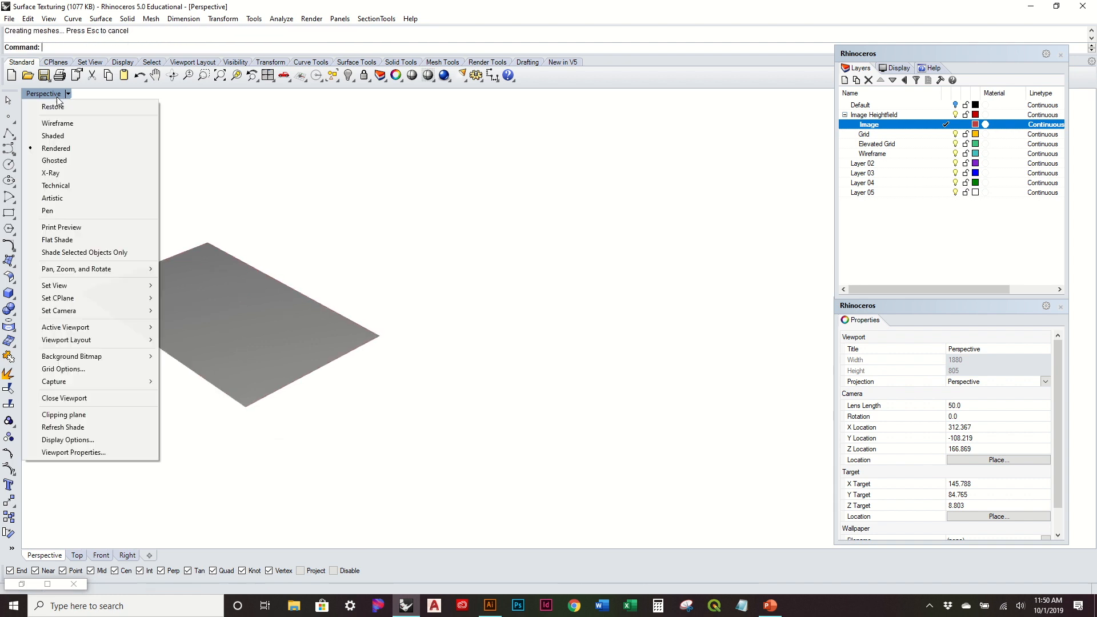
left_click(95, 149)
left_click(272, 307)
left_click(311, 336)
left_click_drag(267, 297, 371, 244)
key("alt")
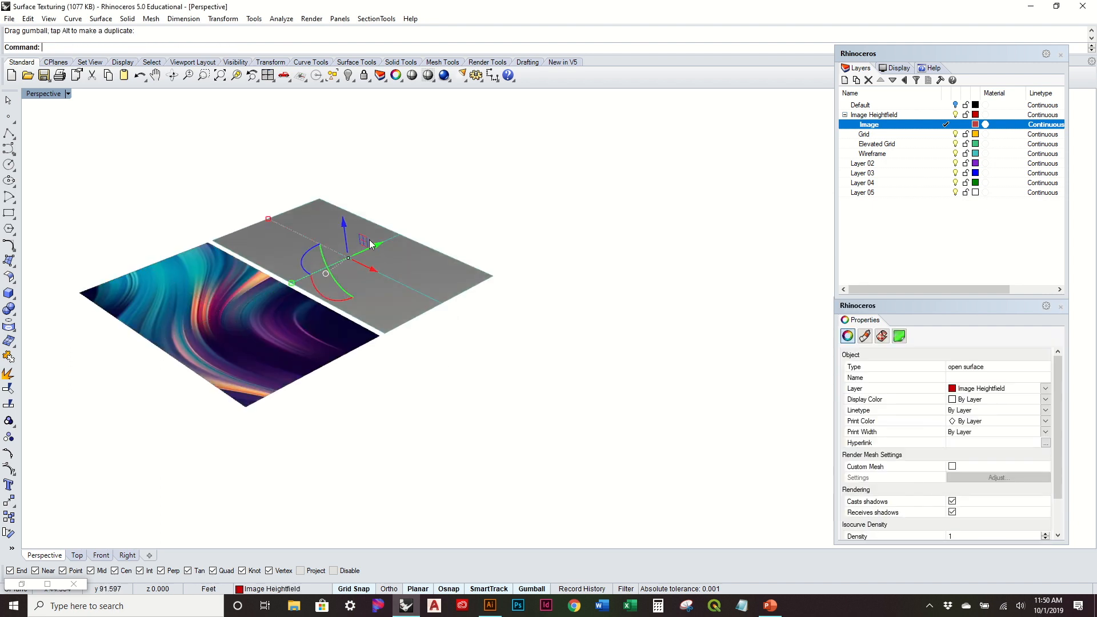
Step: Move the picture frame along the Y axis to the far side of the gray surface
left_click(266, 314)
left_click_drag(251, 301, 531, 253)
key("Escape")
right_click_drag(531, 253, 434, 265)
right_click_drag(394, 331, 452, 312)
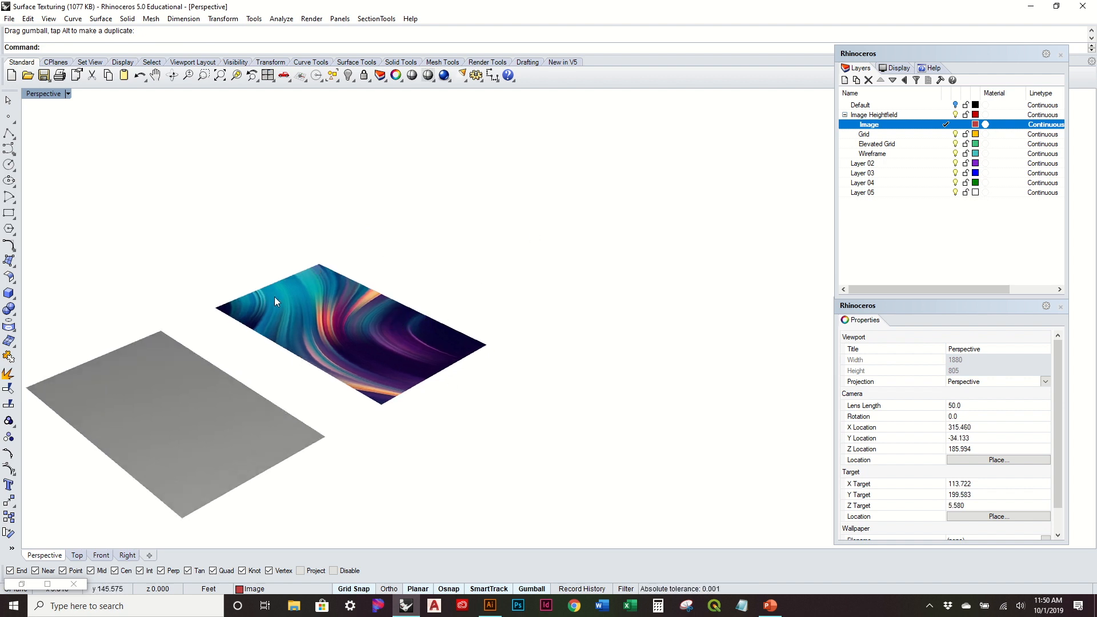
right_click_drag(301, 293, 197, 348)
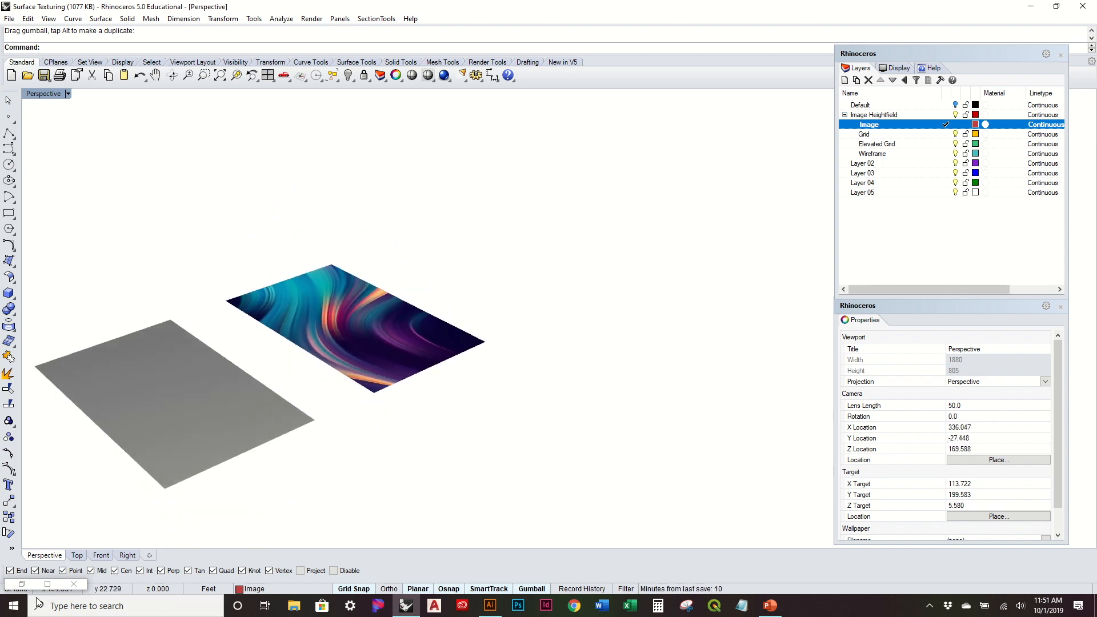
Step: Restore the Grasshopper window and turn on the preview of the SDivide component's points
left_click(22, 584)
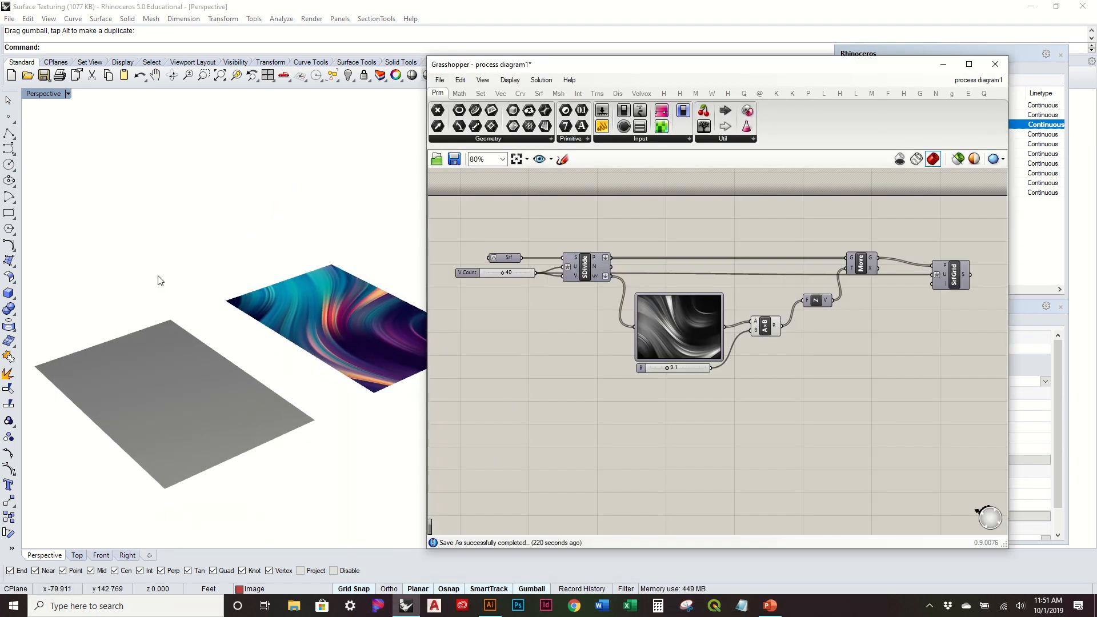
left_click(591, 268)
right_click(590, 264)
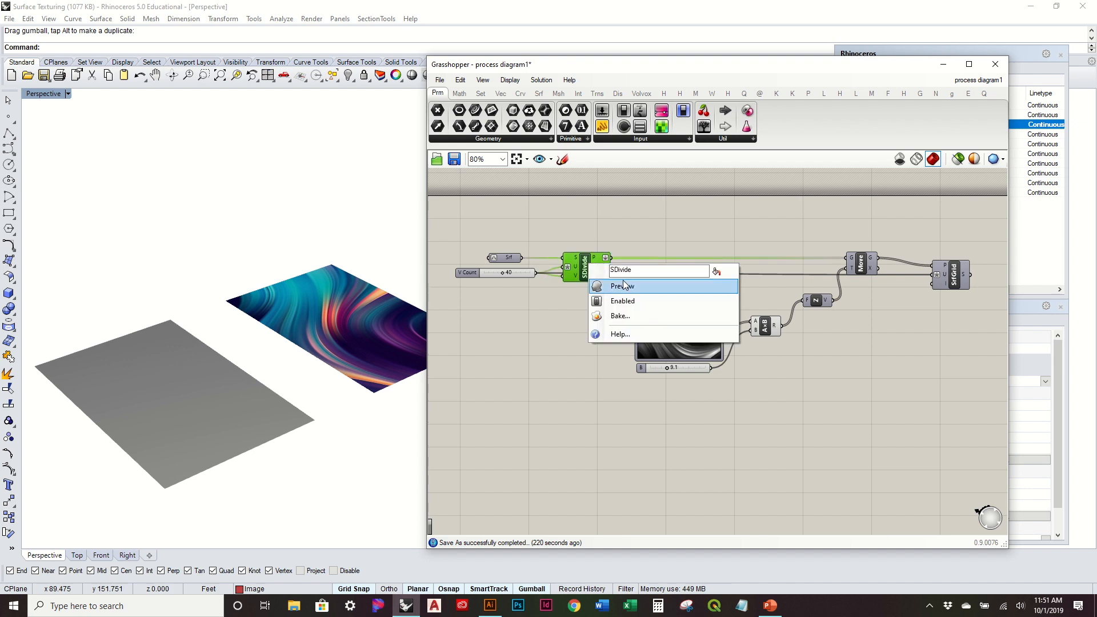
left_click(626, 286)
right_click_drag(248, 413, 256, 348)
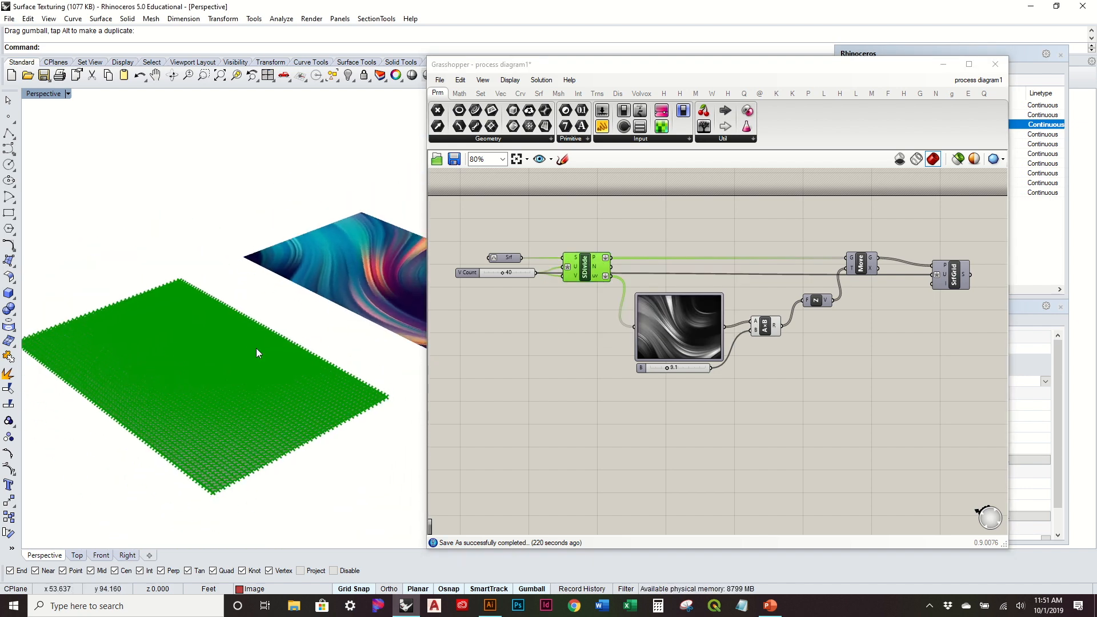
left_click(560, 341)
right_click_drag(352, 439, 353, 433)
right_click_drag(221, 452, 299, 340)
Step: Reduce the V Count slider feeding SDivide to 16 for a coarser point grid
right_click_drag(582, 290, 623, 278)
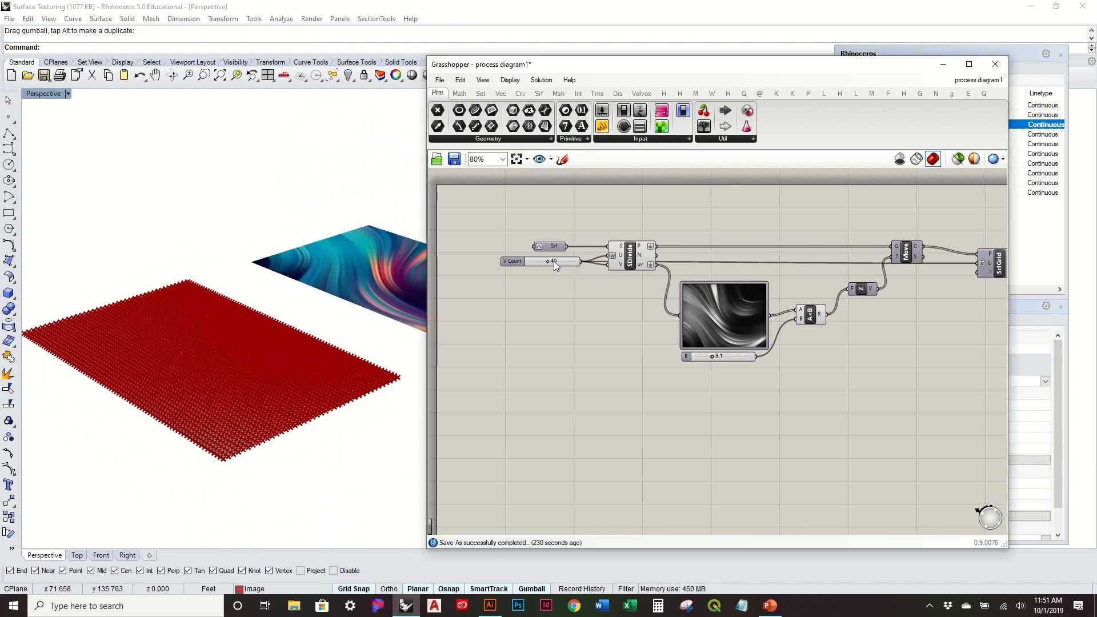
left_click_drag(547, 262, 536, 267)
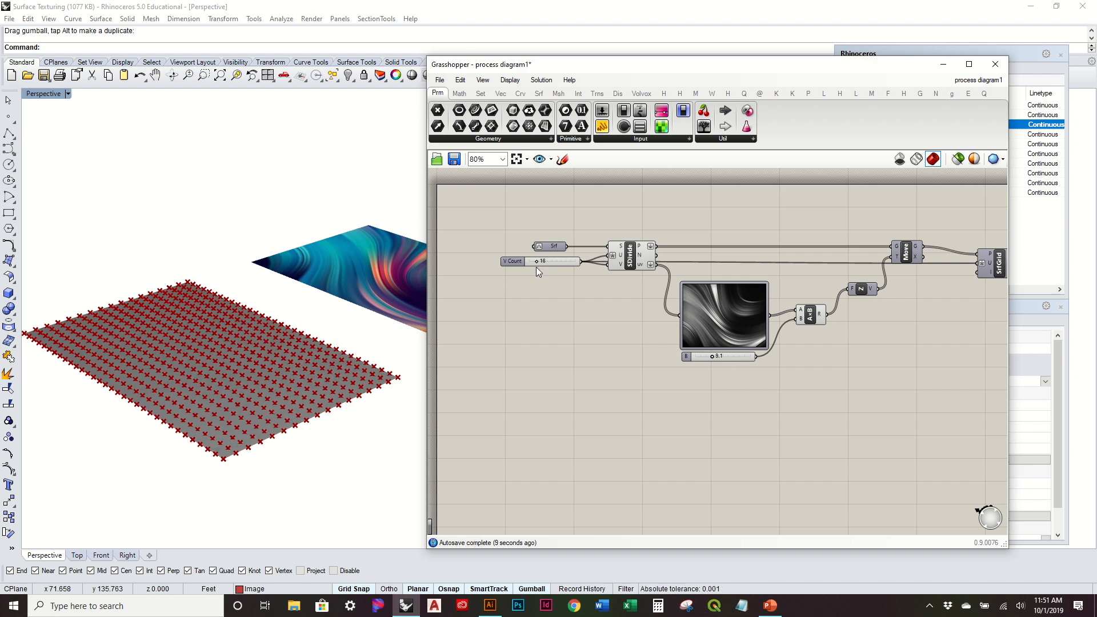
double_click(559, 264)
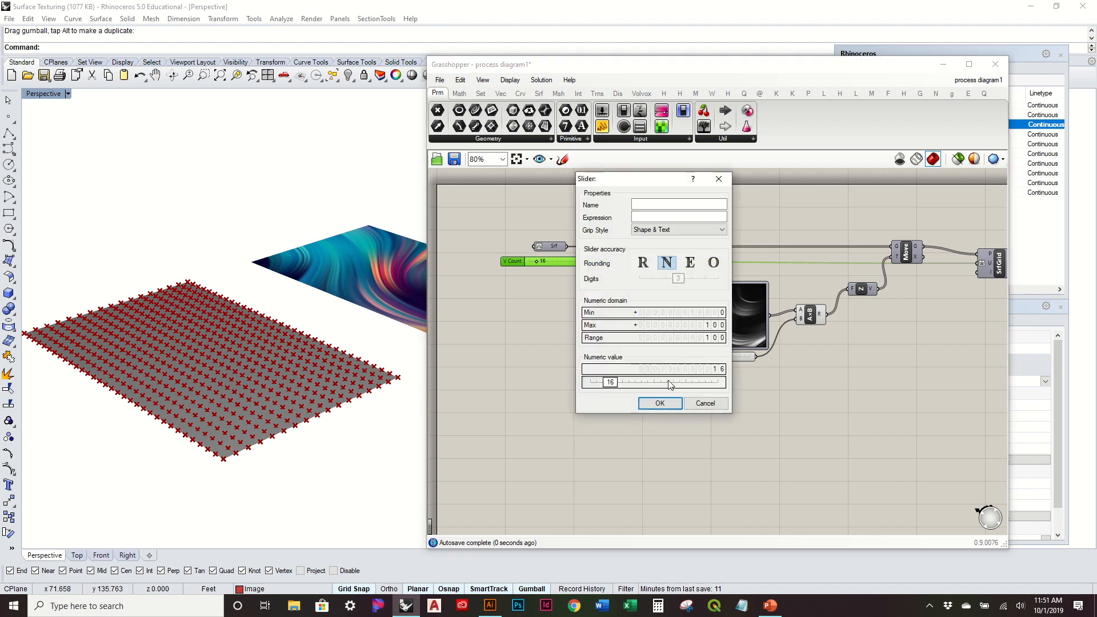
left_click(672, 404)
right_click_drag(216, 372, 228, 399)
left_click(544, 373)
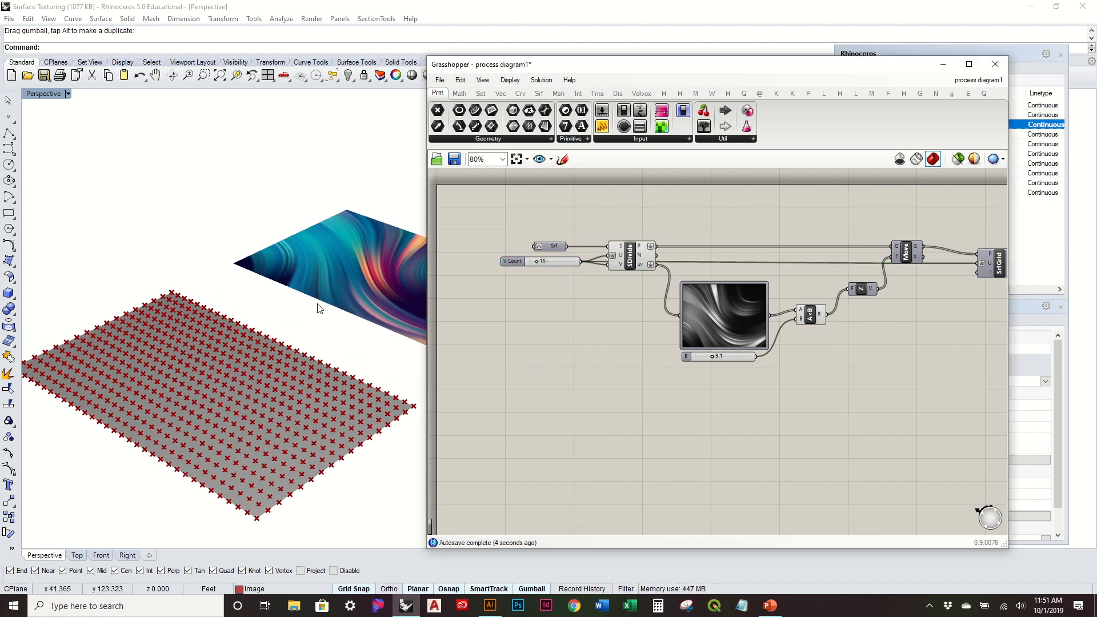
right_click_drag(286, 359, 172, 279)
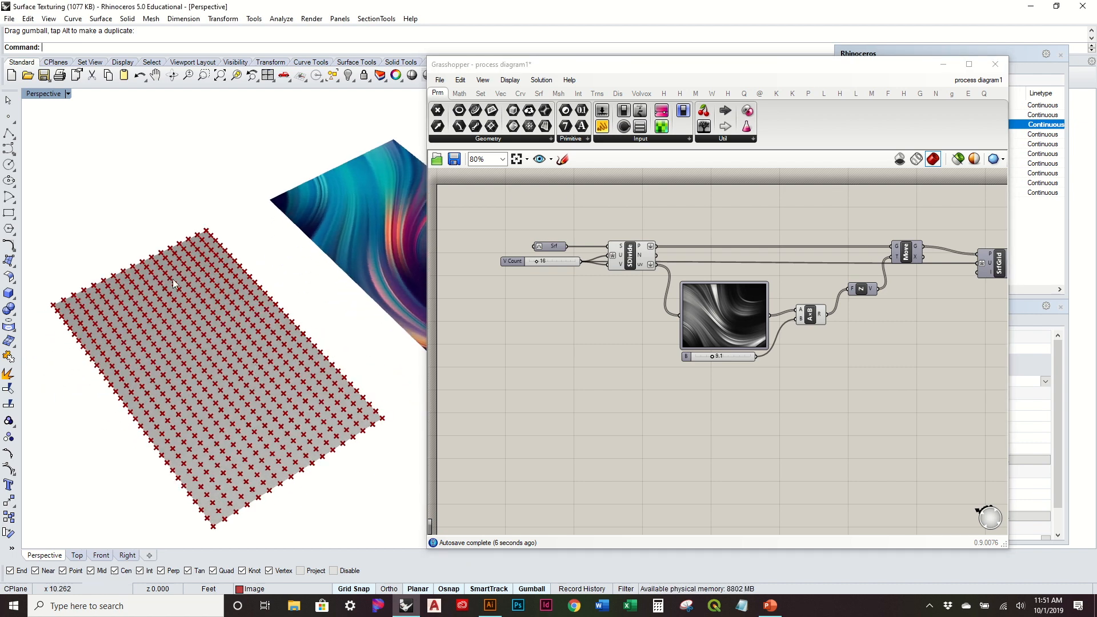
Step: Add a Circle component above SDivide and connect the SDivide points output to its plane input
right_click_drag(635, 296, 563, 344)
left_click(559, 302)
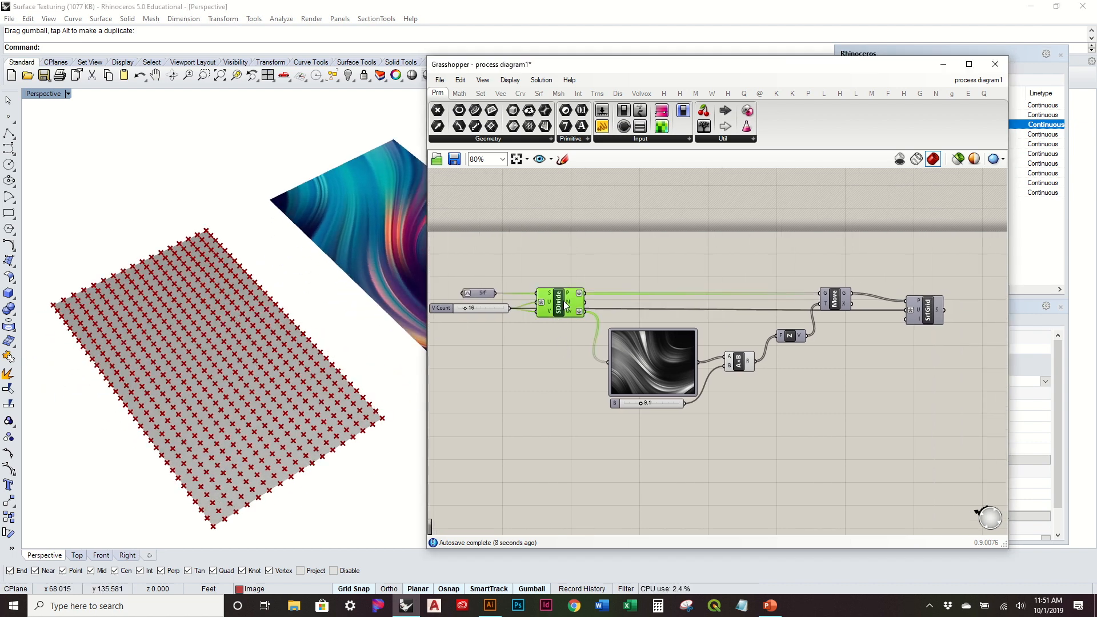
right_click_drag(308, 414, 328, 384)
scroll(316, 414, "up", 6)
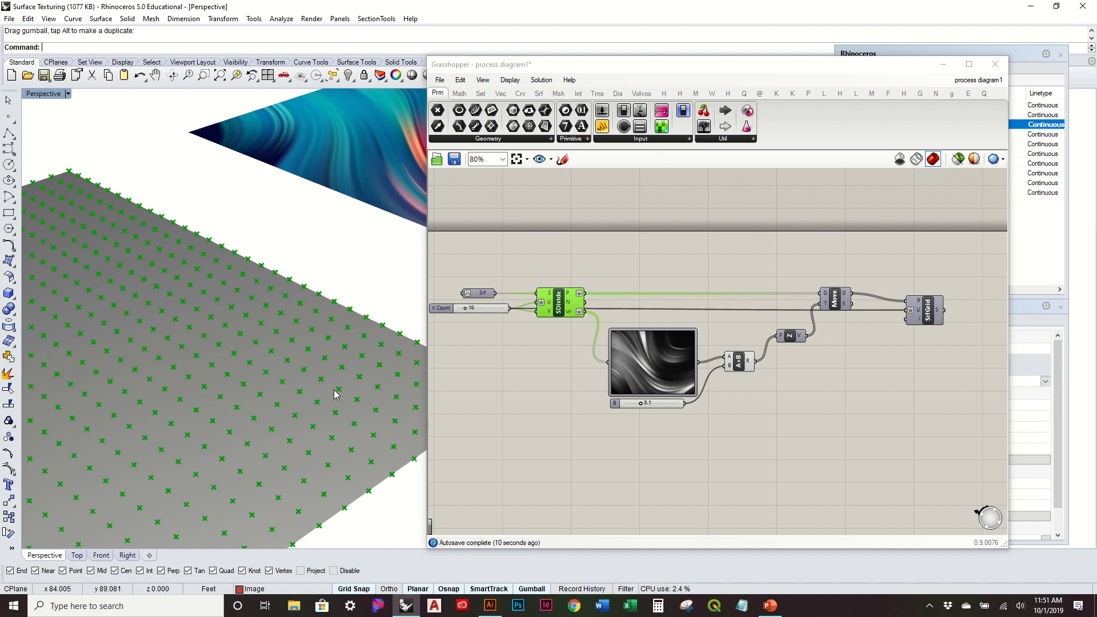
scroll(333, 391, "down", 6)
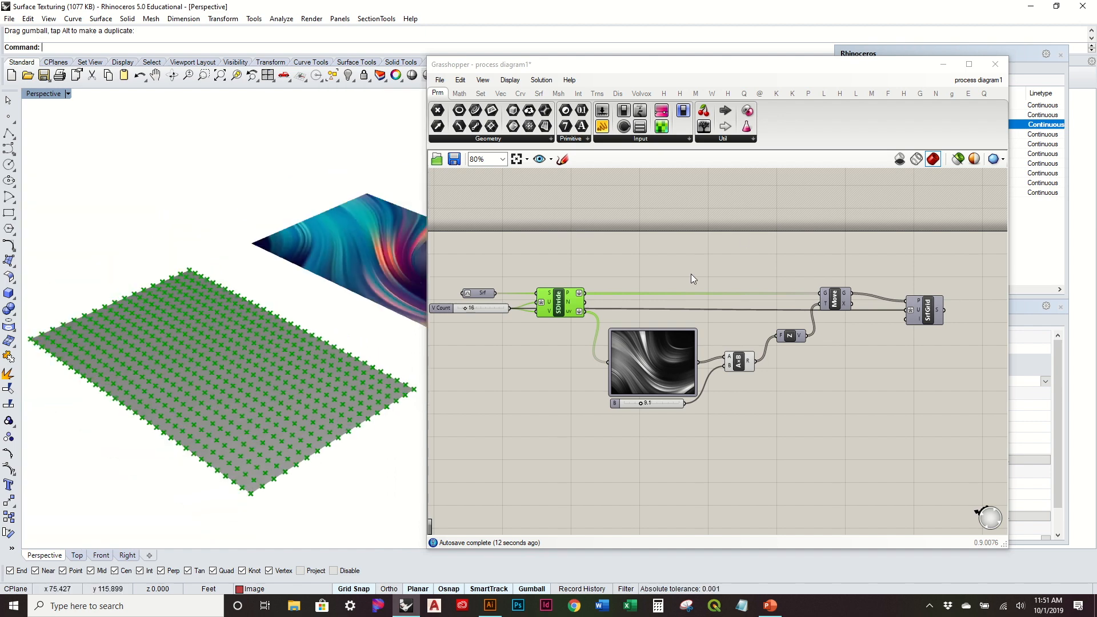
left_click(527, 95)
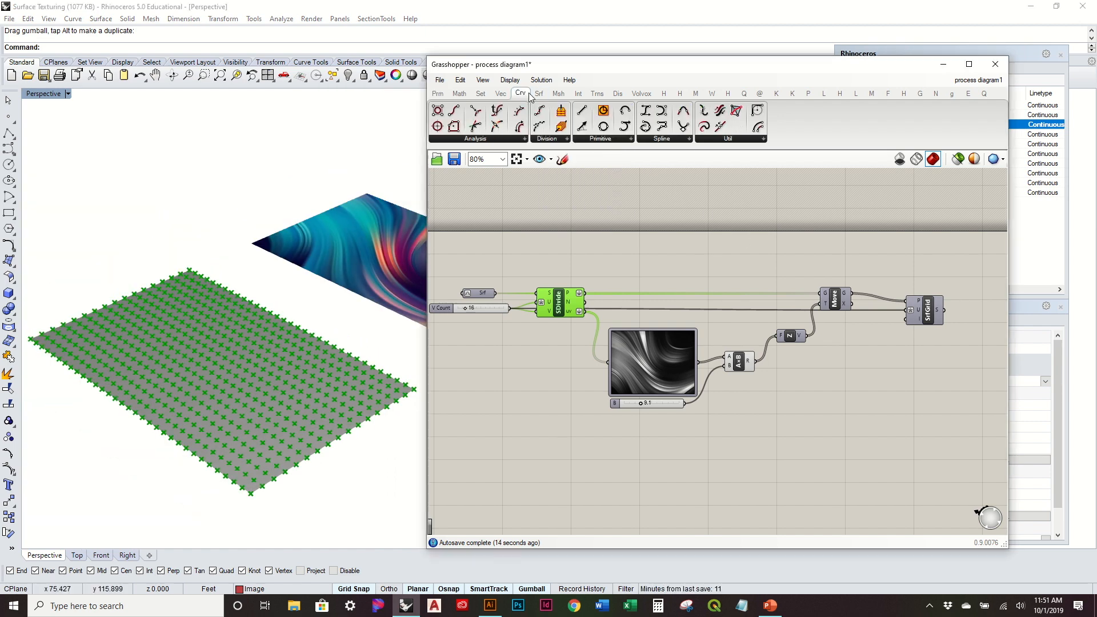
left_click(606, 140)
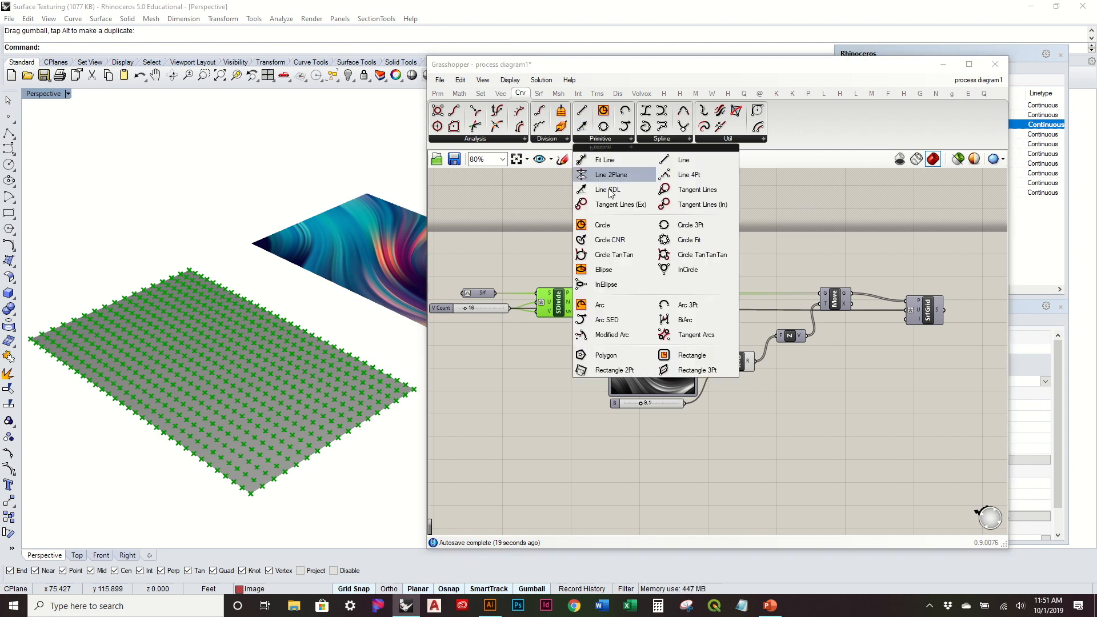
left_click_drag(612, 225, 633, 235)
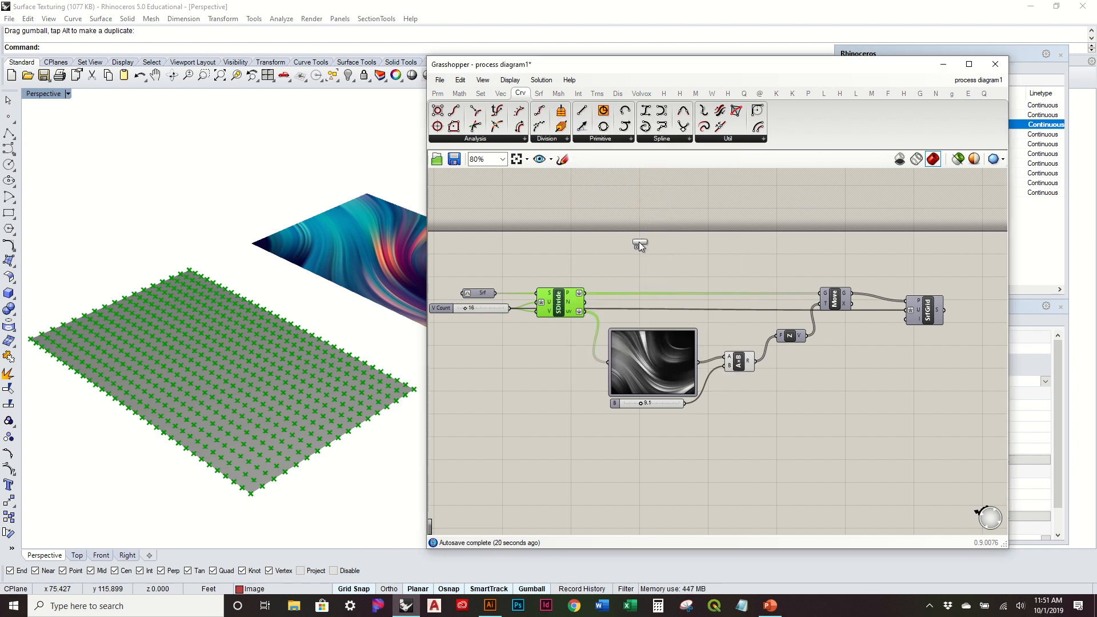
left_click(588, 288)
left_click_drag(585, 293, 621, 231)
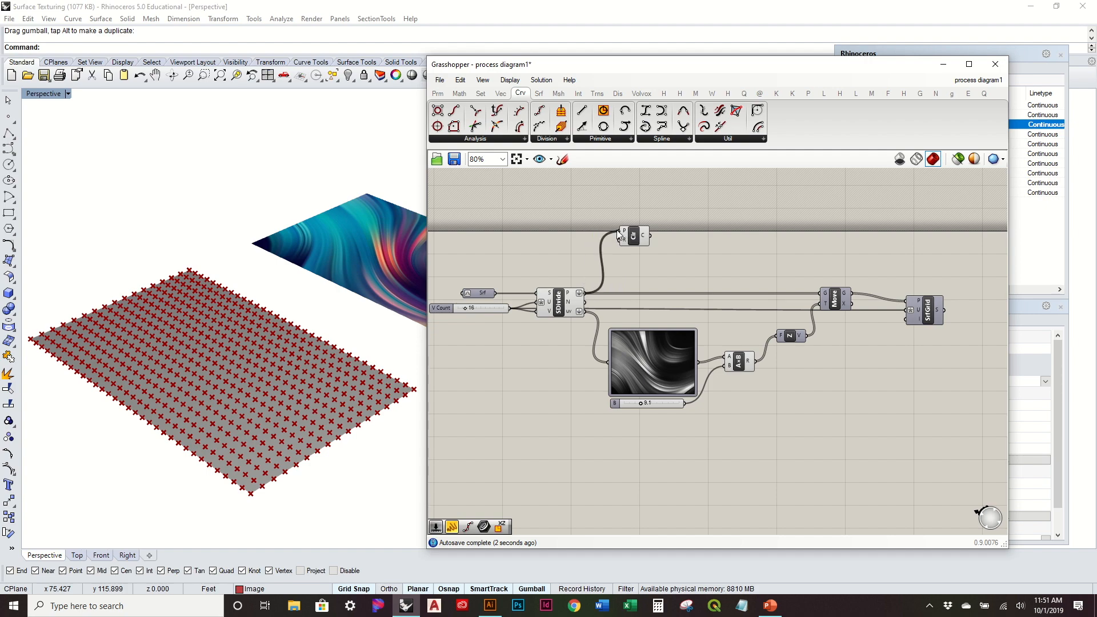
Step: Add a number slider set to 0.25 and connect it to the Circle component's radius input
scroll(331, 401, "up", 5)
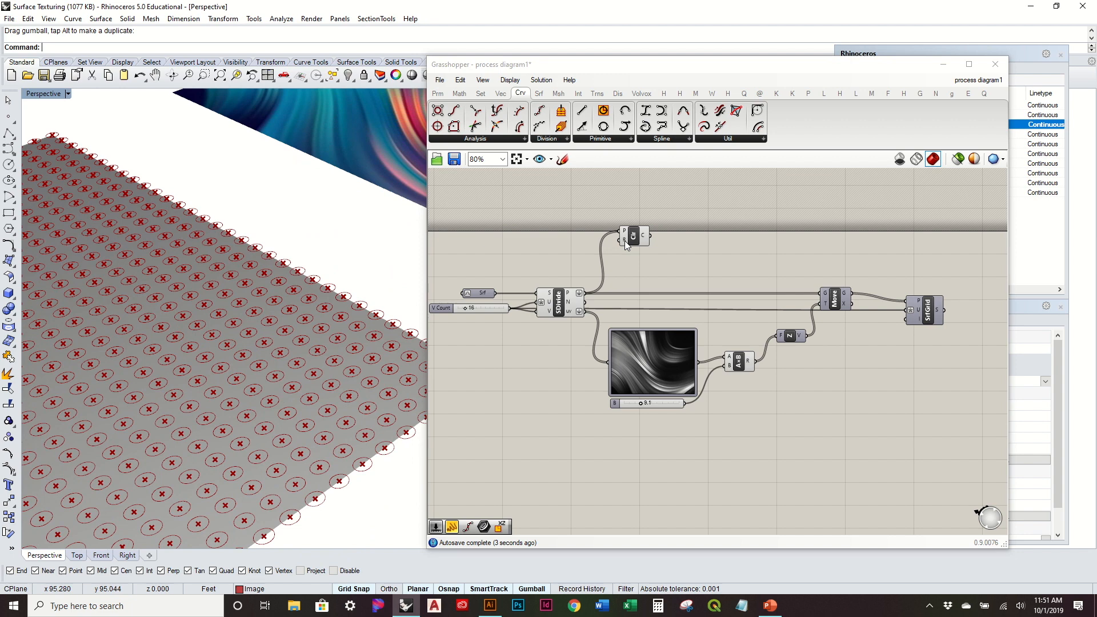
double_click(559, 243)
type("0.25")
key("Return")
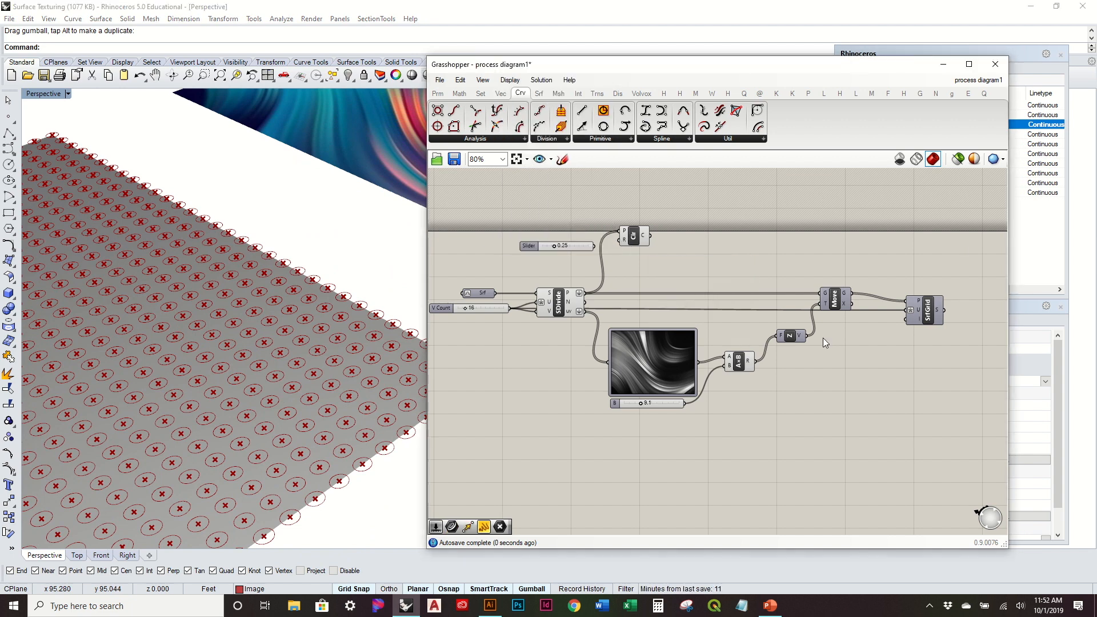
left_click_drag(597, 251, 623, 241)
Step: Turn off the preview of the SDivide component so only the circles mark the grid
left_click(561, 309)
right_click(563, 312)
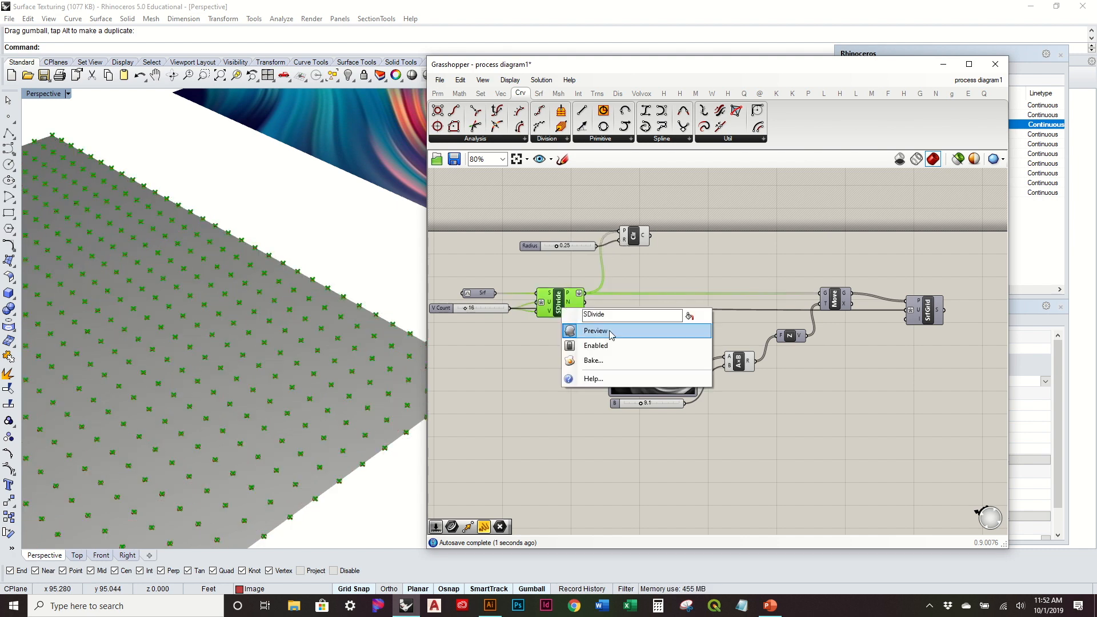
left_click(607, 330)
scroll(328, 344, "down", 5)
right_click_drag(327, 345, 329, 399)
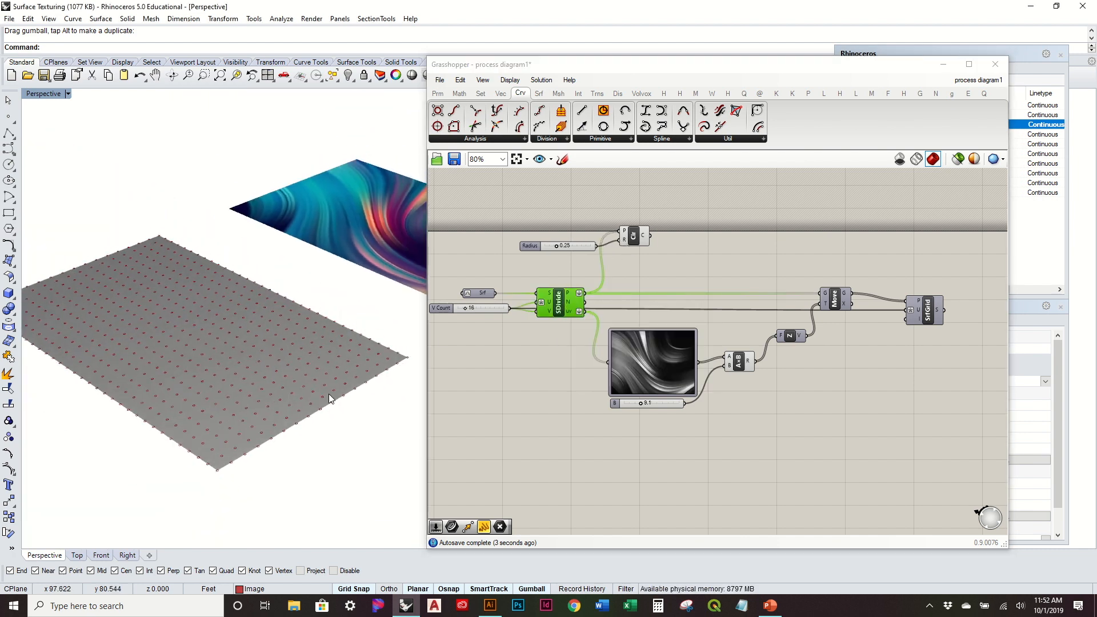
right_click_drag(273, 378, 327, 379)
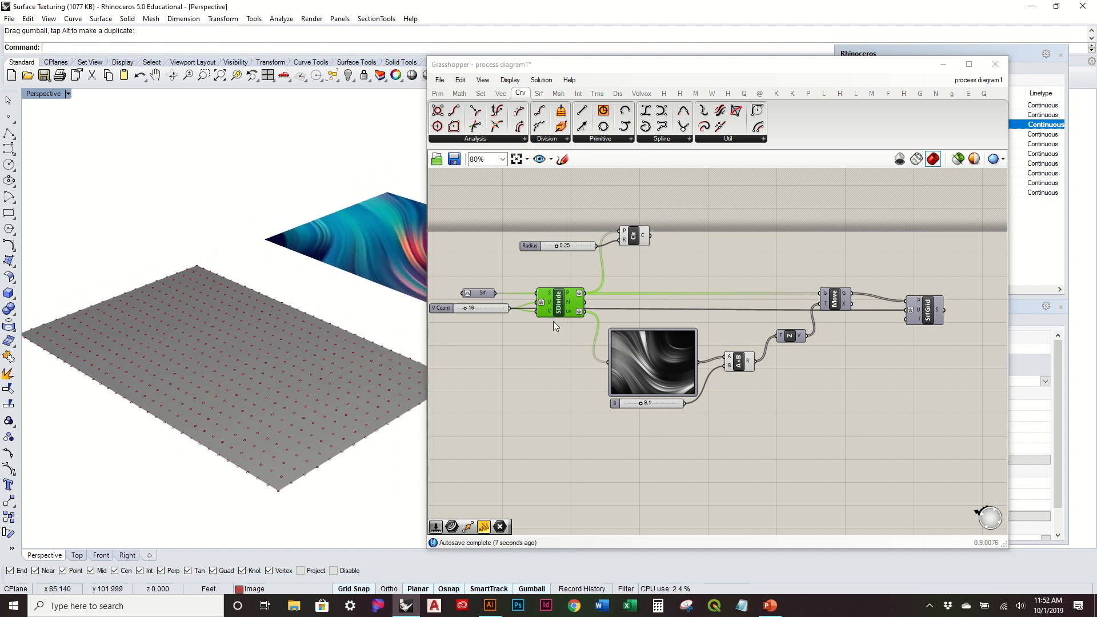
Step: Try a denser circle grid with a higher V Count, and return the slider to 16
left_click_drag(465, 307, 476, 310)
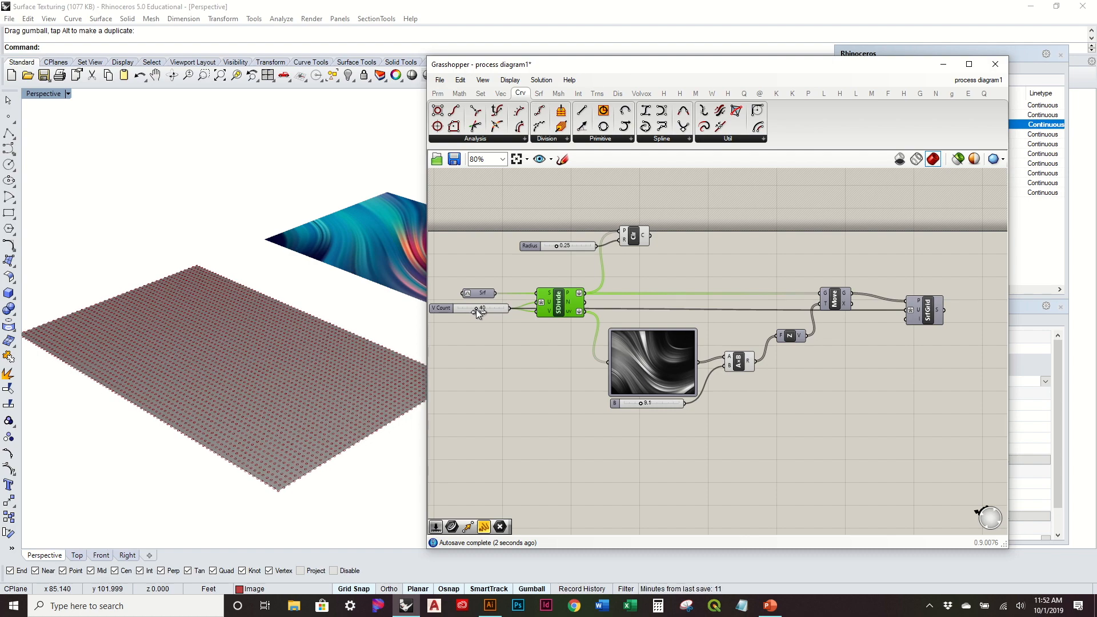
left_click_drag(476, 310, 466, 338)
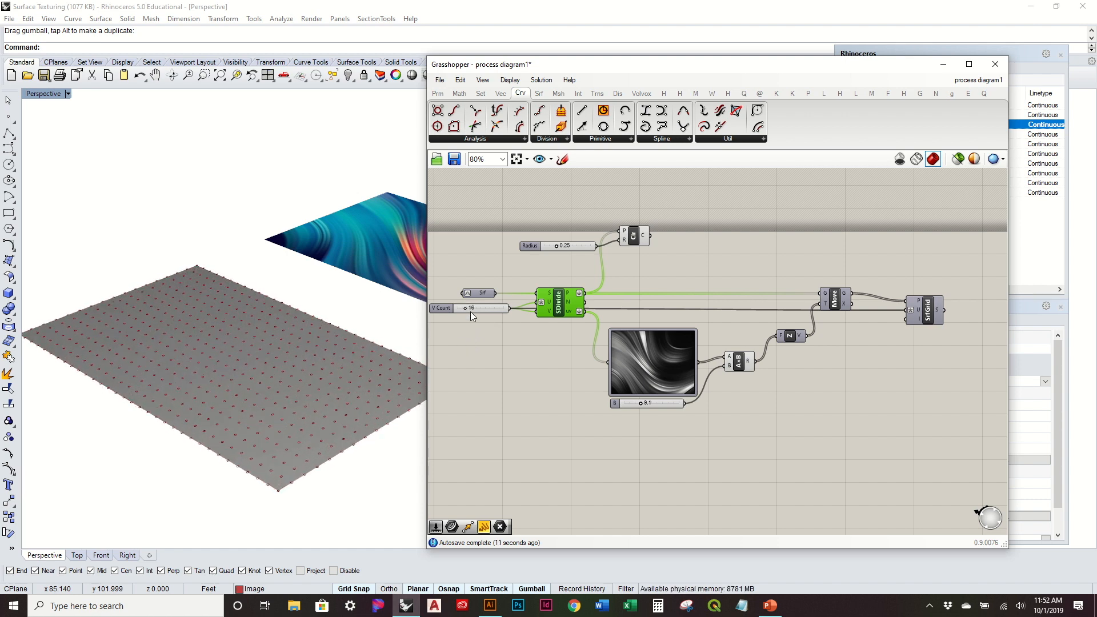
right_click_drag(356, 342, 355, 318)
left_click(654, 253)
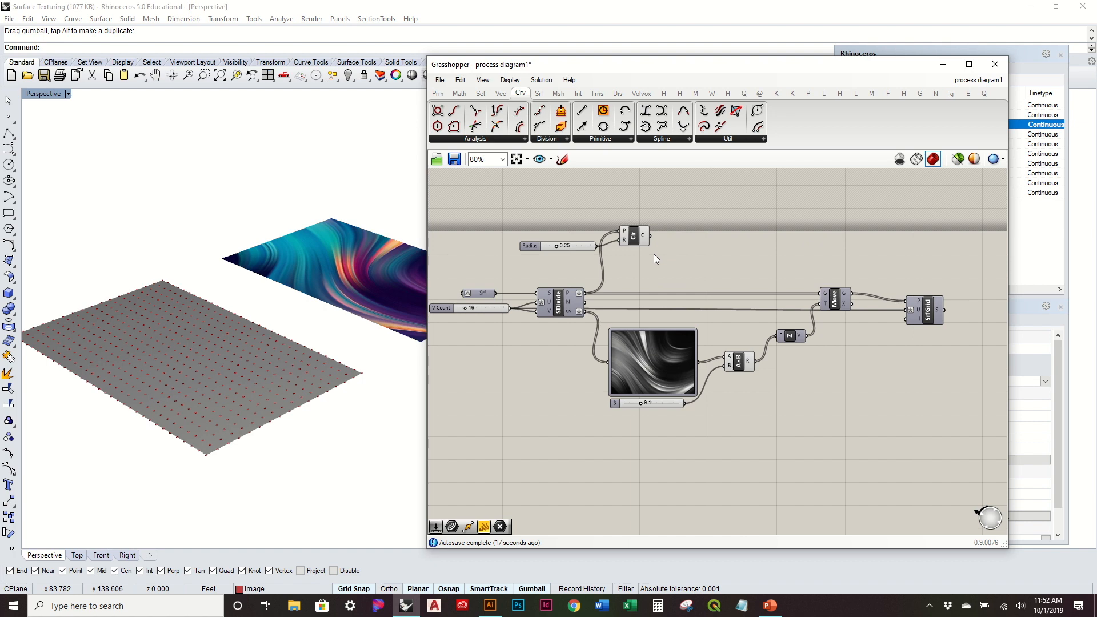
Step: Bake the grid circles from the Circle component onto the Grid layer
left_click(636, 236)
right_click(637, 236)
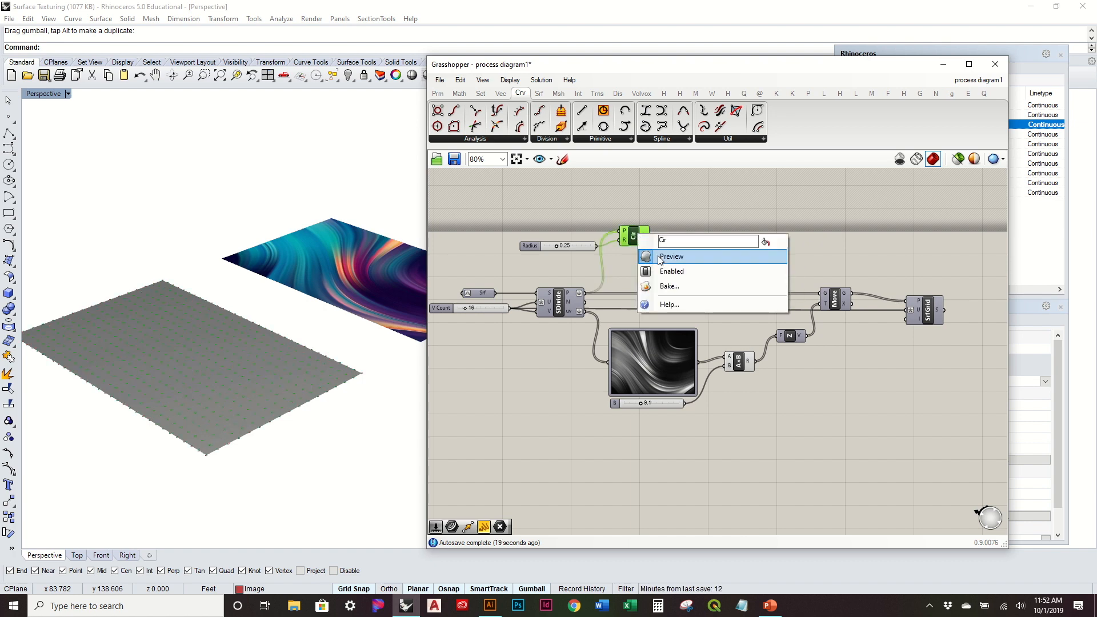
left_click(672, 286)
left_click(668, 228)
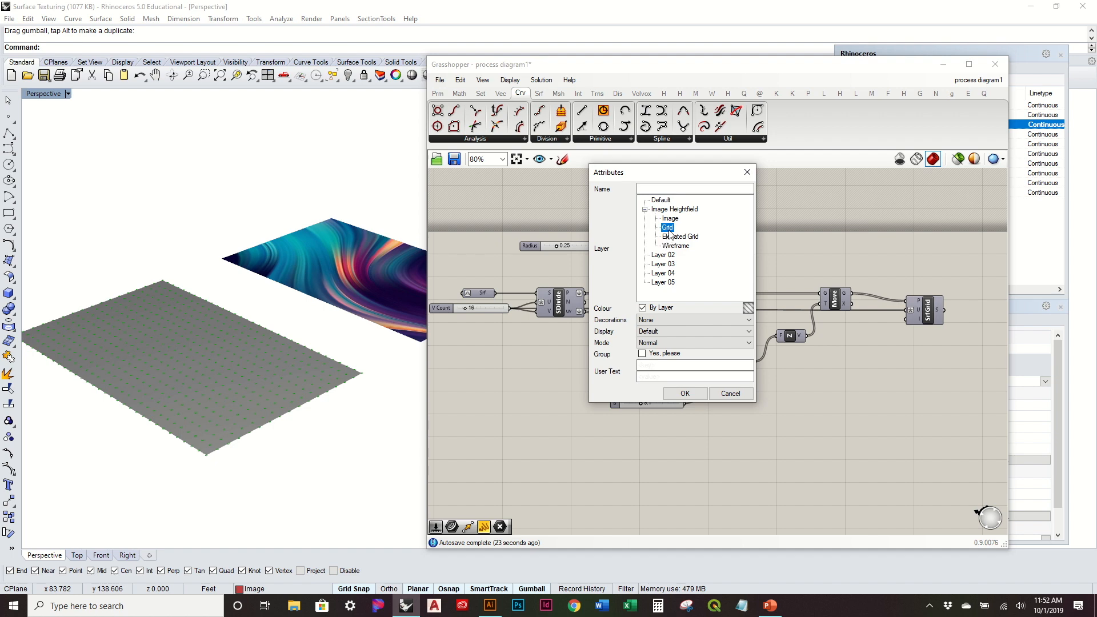
left_click(683, 394)
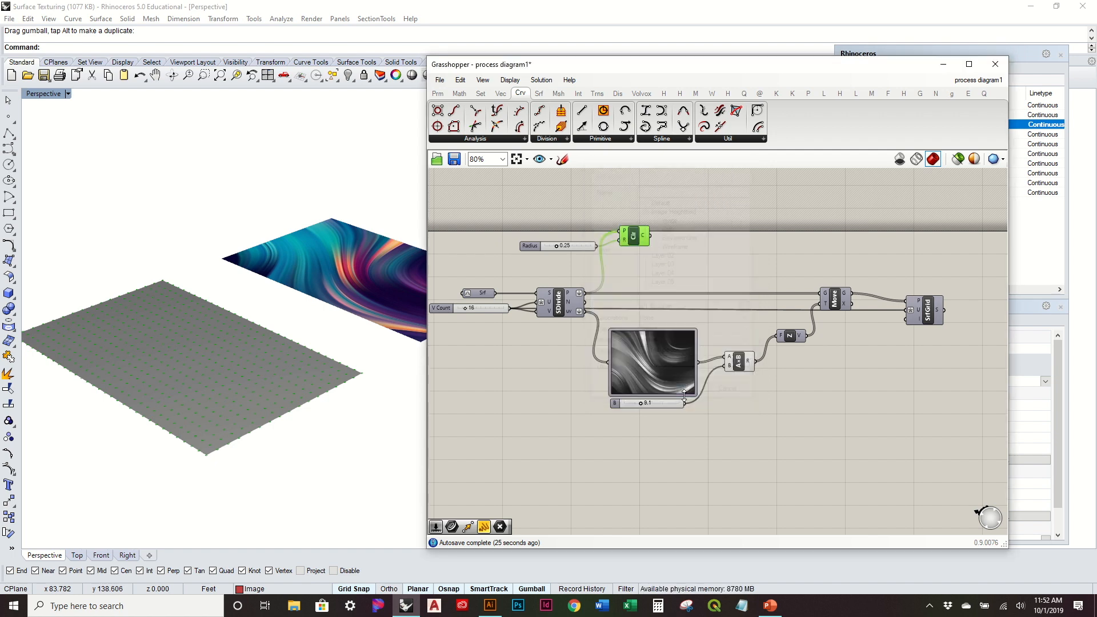
left_click(707, 273)
Step: Turn on the preview of the Move component so the elevated points show above the surface
right_click_drag(692, 297, 667, 308)
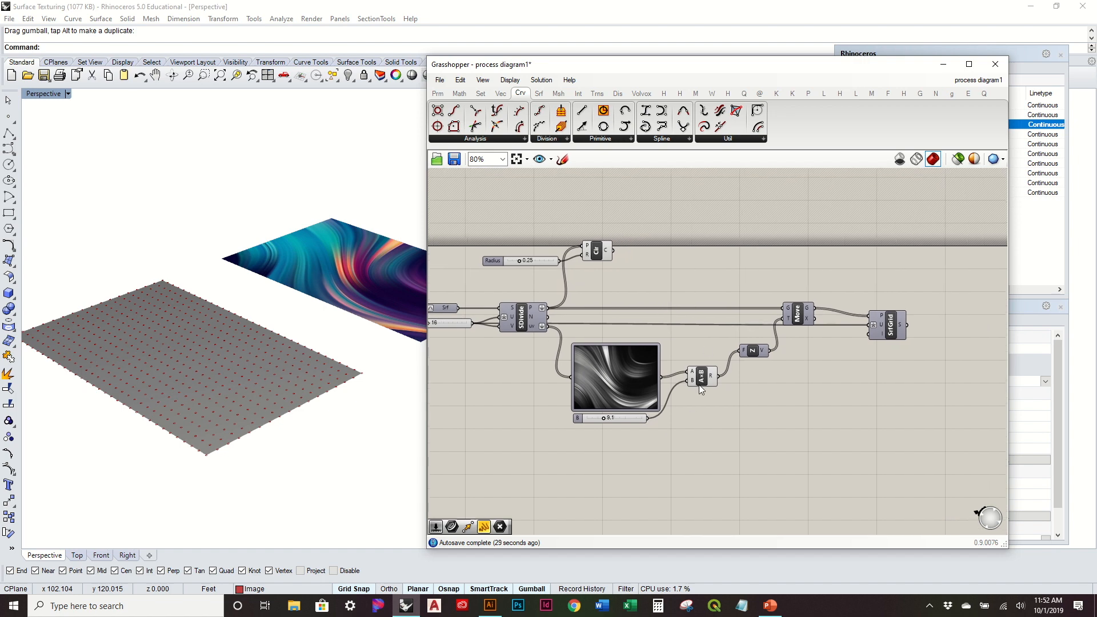
left_click(800, 323)
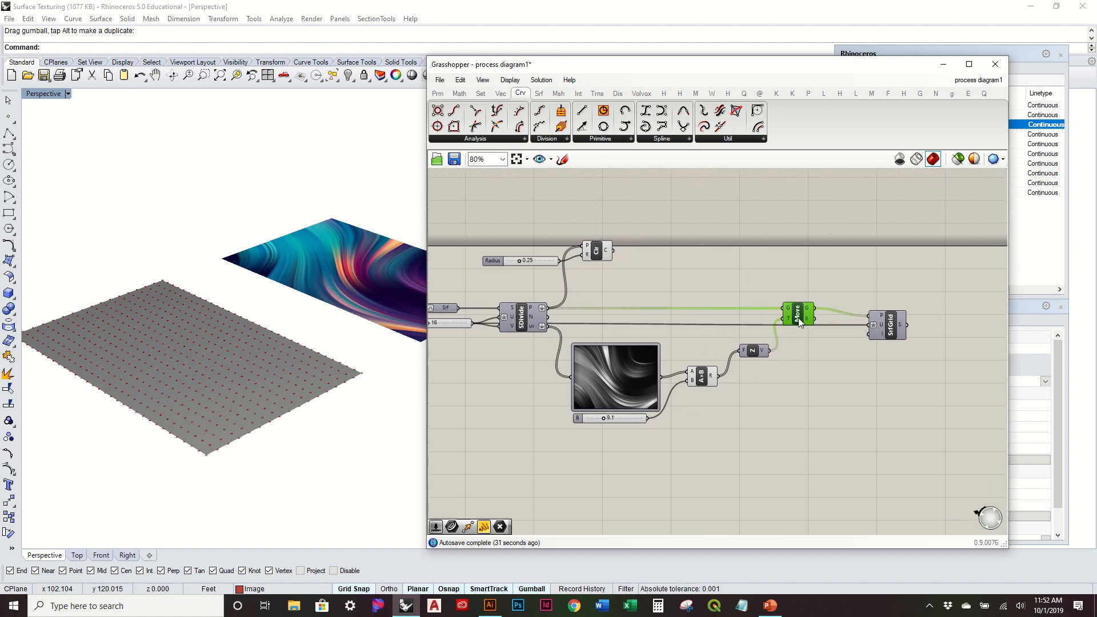
right_click(806, 315)
left_click(828, 341)
mouse_move(225, 410)
right_mouse_down()
mouse_move(228, 338)
mouse_move(234, 424)
right_mouse_up()
left_click(698, 341)
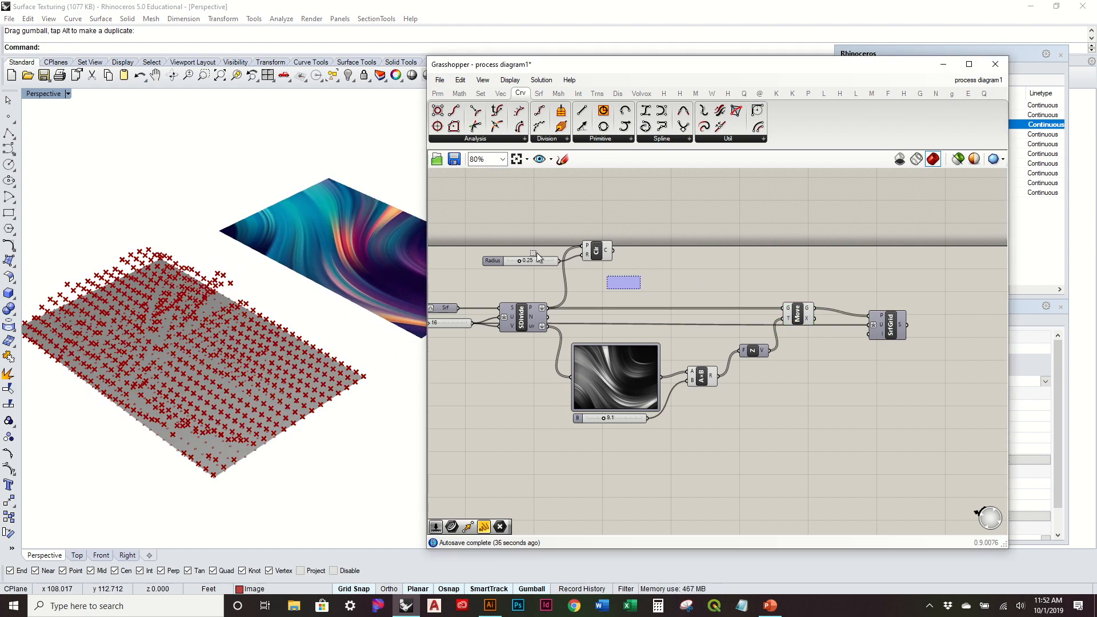
Step: Duplicate the Circle component and its radius slider beyond the Move component, and connect the Move geometry output to the copy's plane input
left_click_drag(536, 253, 531, 245)
left_click_drag(612, 236, 901, 244, "alt")
left_click(798, 318)
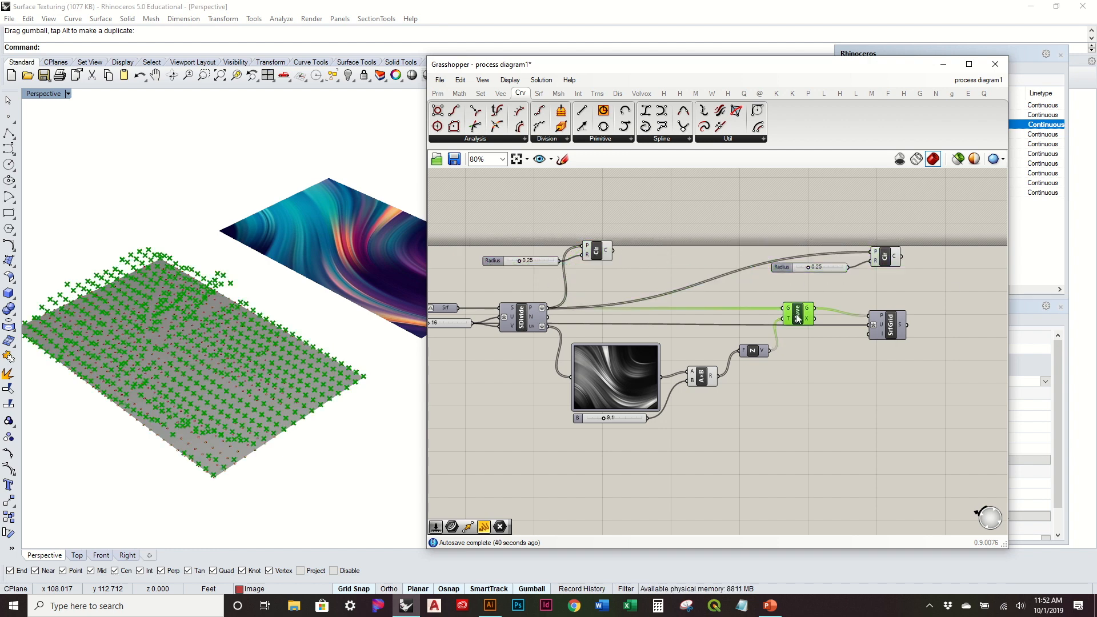
left_click_drag(816, 309, 870, 252)
left_click(612, 298)
Step: Turn off the preview of the original Circle component that draws the flat grid
left_click_drag(568, 238, 538, 210)
middle_click(558, 225)
left_click(589, 195)
right_click_drag(243, 322, 256, 341)
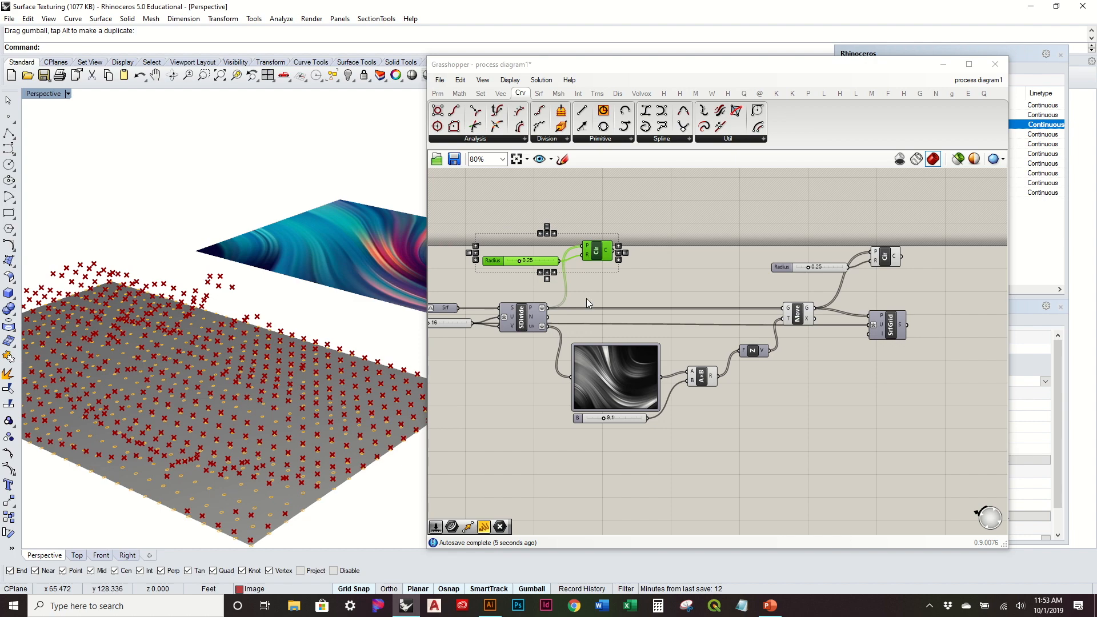
Step: Examine the elevated circles by highlighting the duplicated Circle component and inspecting the points up close
left_click(894, 274)
left_click(885, 258)
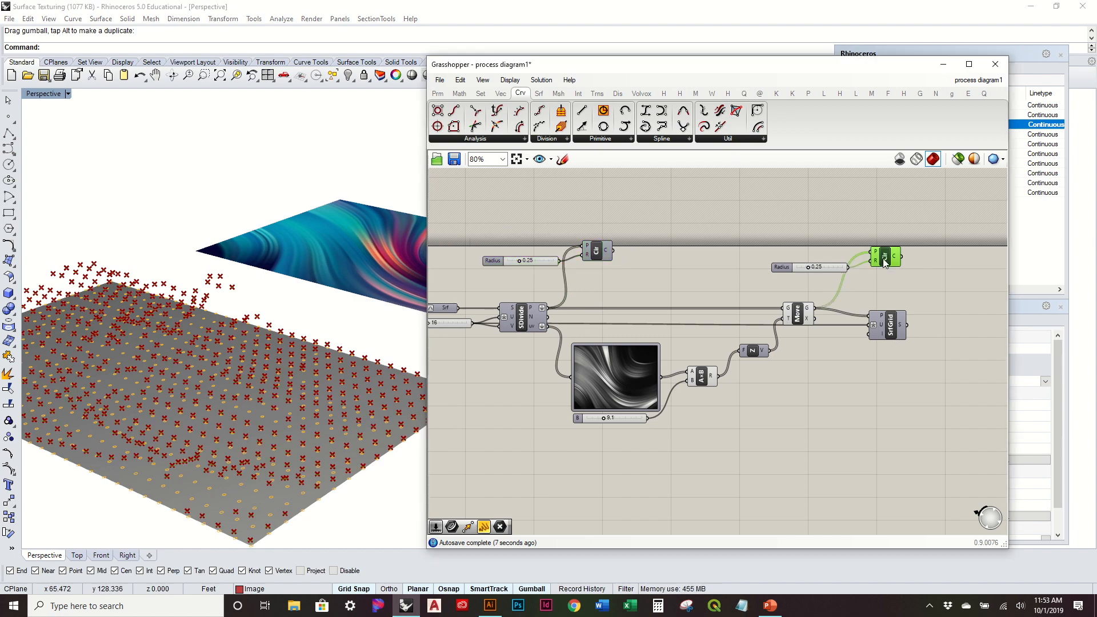
mouse_move(173, 321)
right_mouse_down()
mouse_move(155, 391)
mouse_move(166, 331)
right_mouse_up()
scroll(222, 300, "up", 3)
scroll(239, 287, "down", 3)
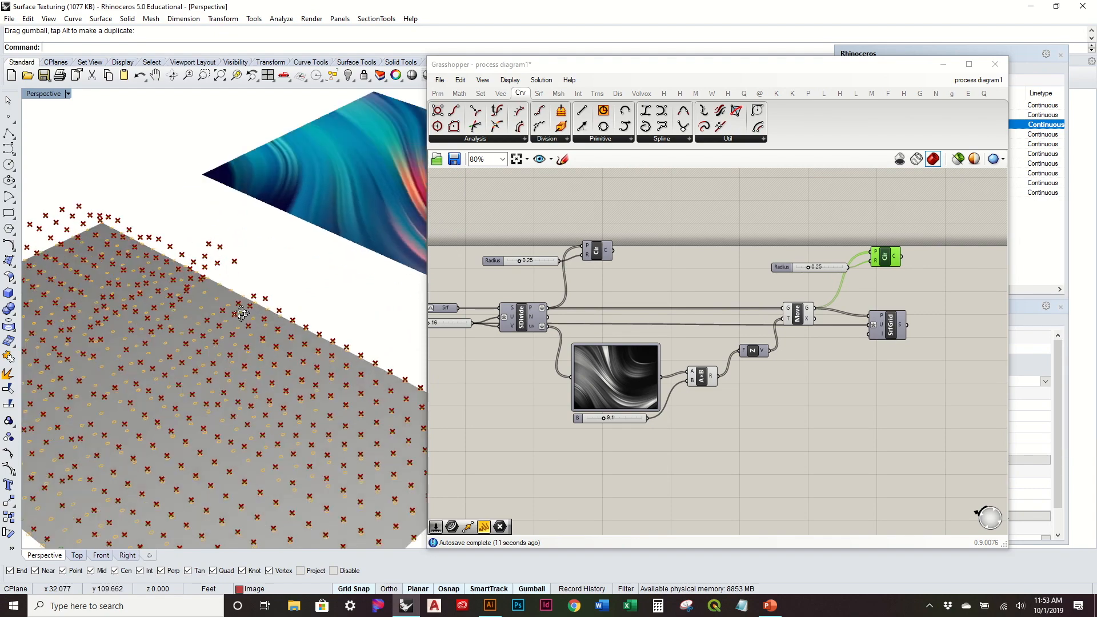
left_click(890, 284)
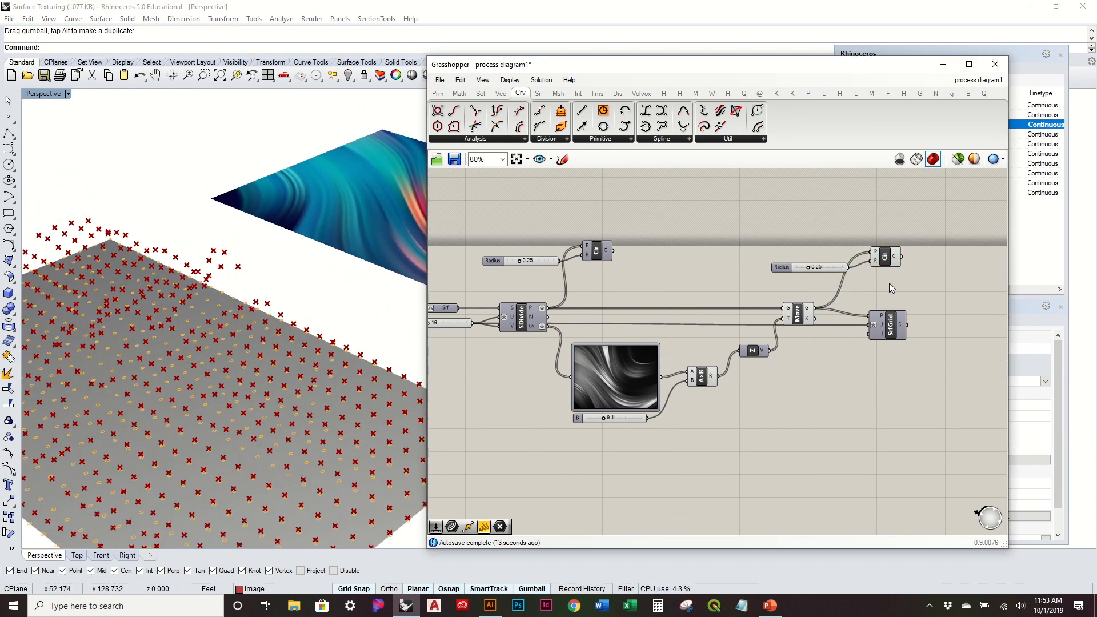
Step: Move the SrfGrid component lower to free space beneath the duplicated Circle component
left_click_drag(886, 323, 894, 337)
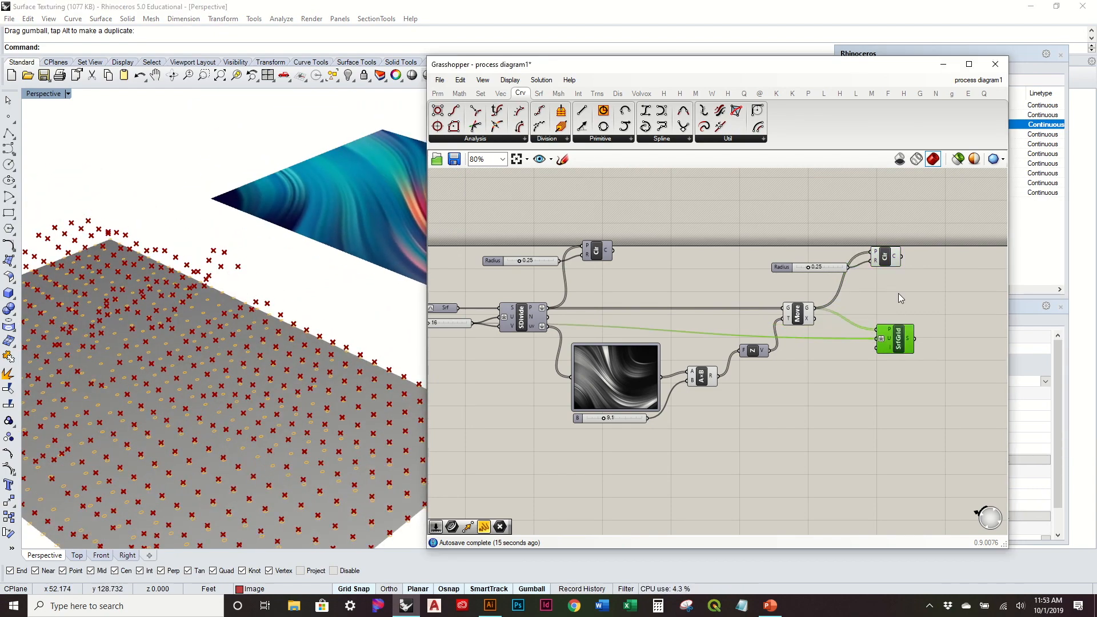
right_click_drag(114, 378, 241, 308)
left_click(844, 290)
right_click_drag(843, 291, 758, 284)
left_click_drag(801, 332, 814, 352)
right_click_drag(82, 362, 83, 394)
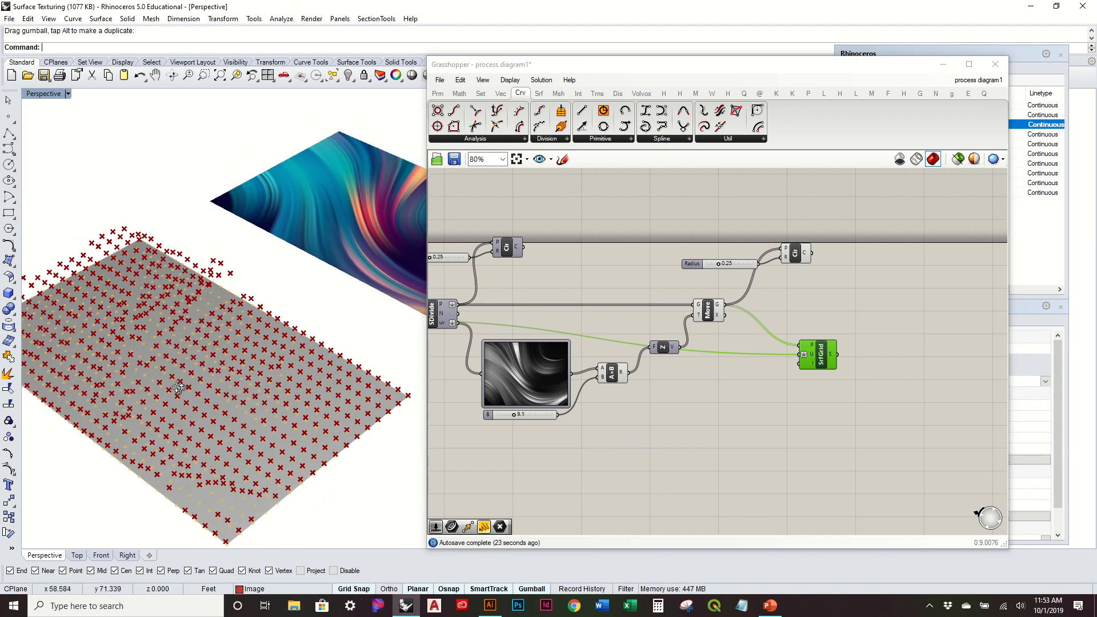
right_click_drag(178, 388, 194, 366)
left_click(757, 291)
right_click_drag(423, 335, 232, 348)
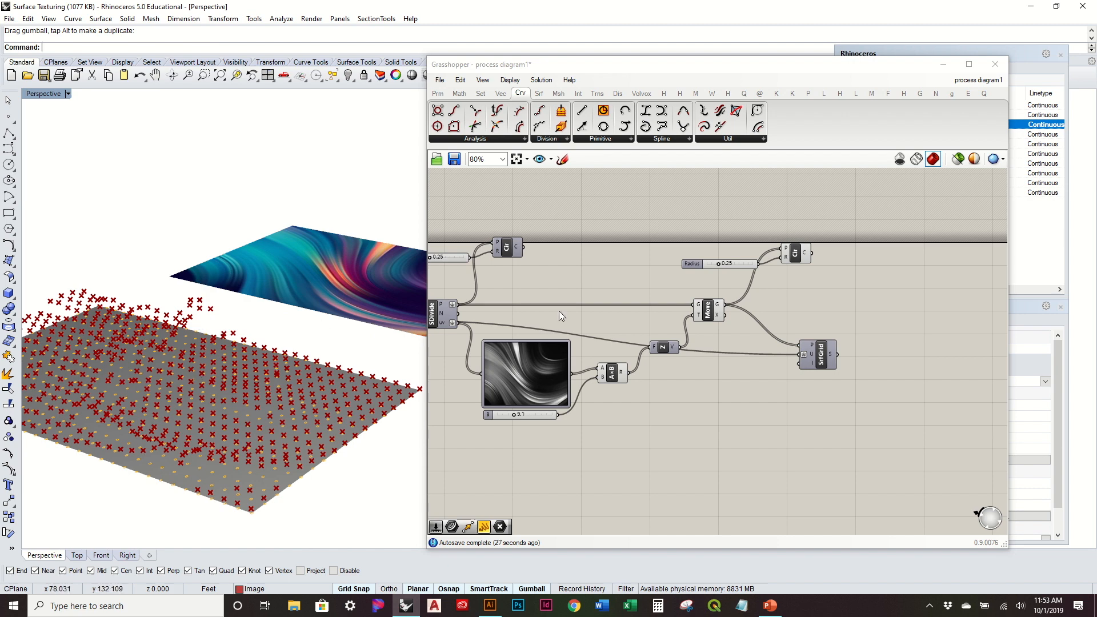
left_click(871, 287)
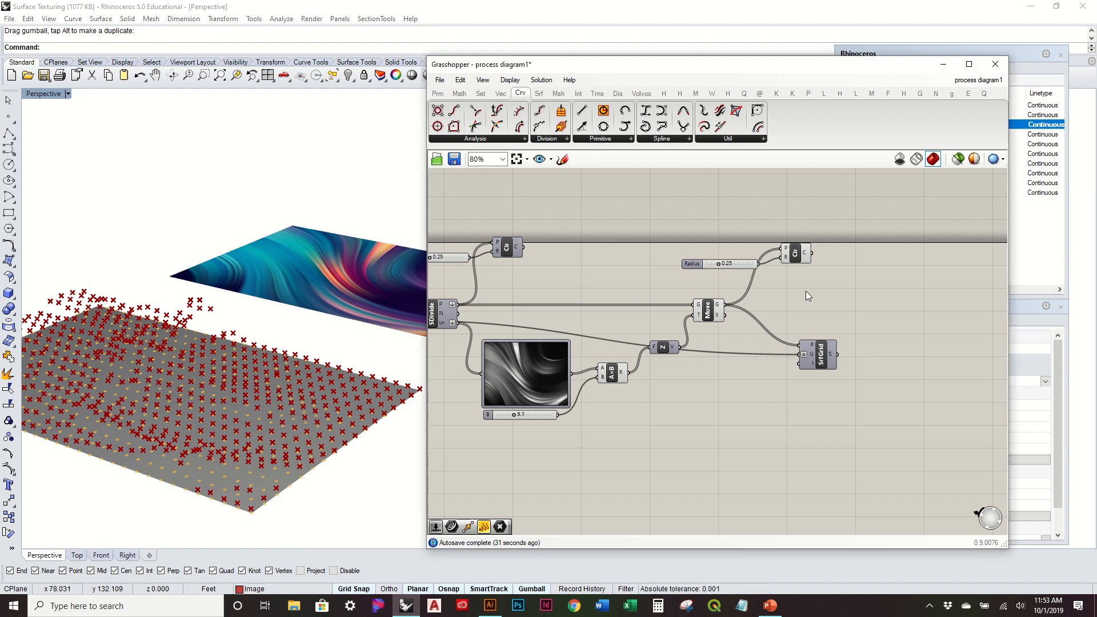
Step: Add a Line component below the duplicated Circle, connecting the SDivide points to input A and the Move geometry to input B
right_click_drag(651, 299, 677, 299)
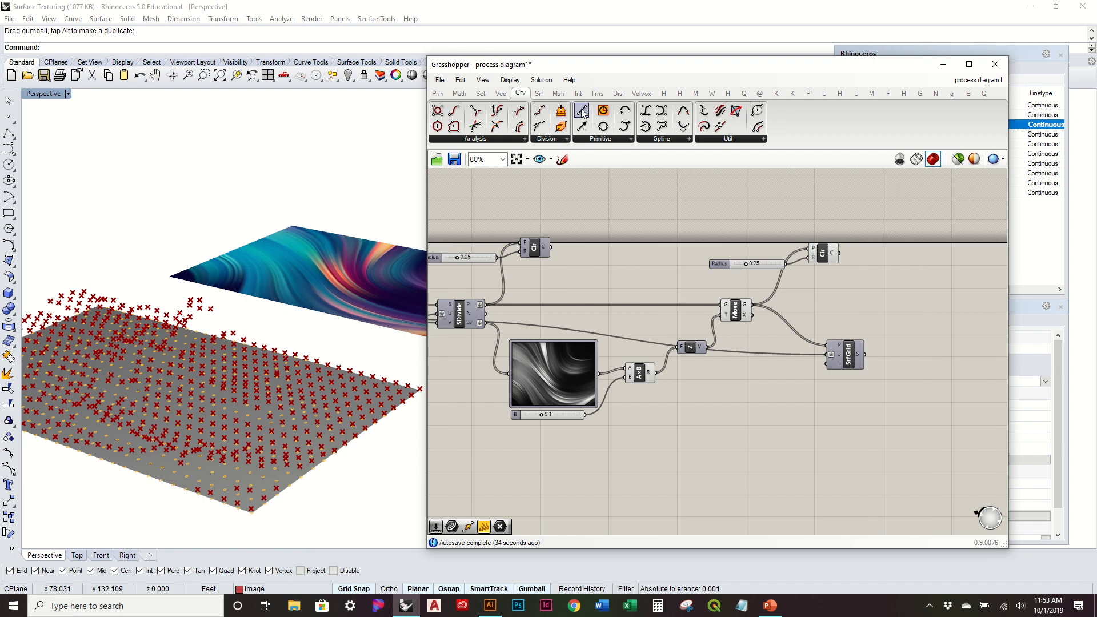
left_click_drag(650, 293, 650, 294)
left_click(483, 309)
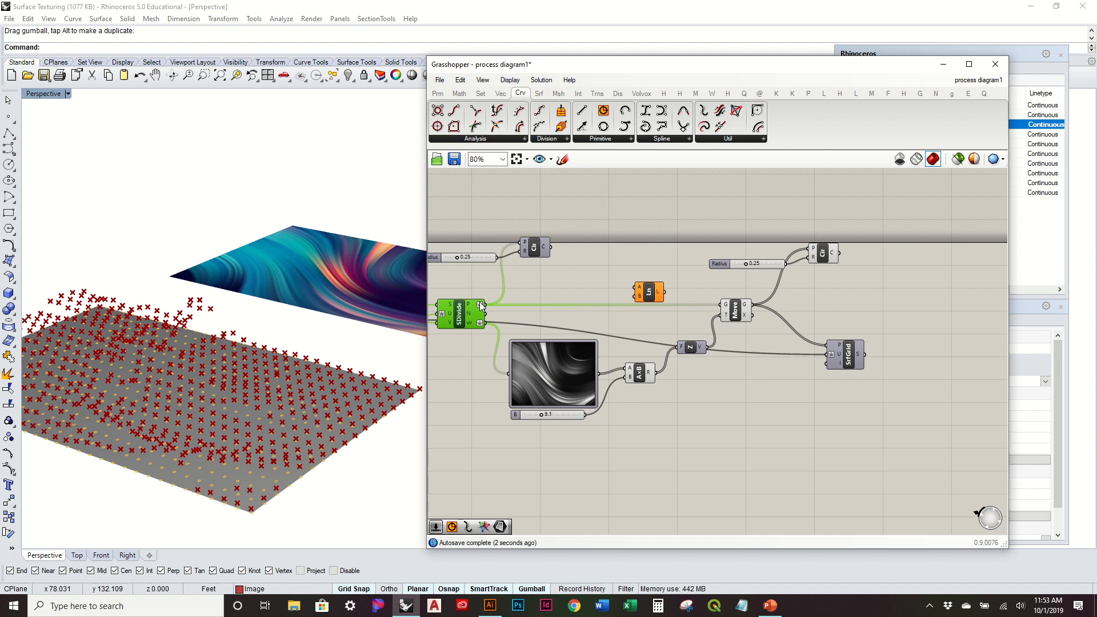
left_click_drag(493, 310, 848, 299)
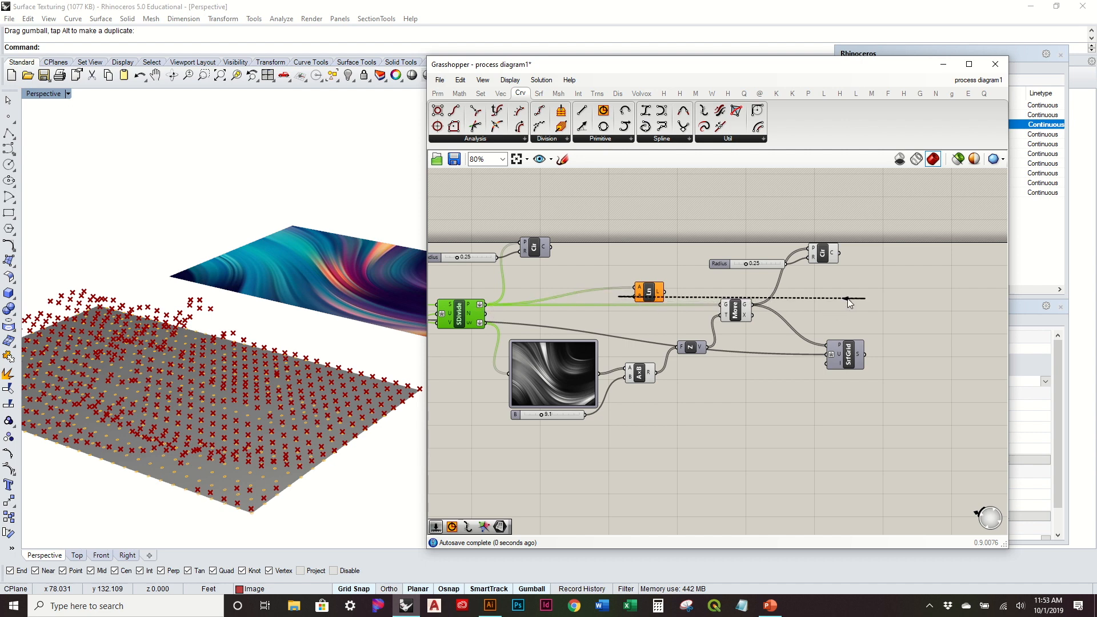
left_click_drag(651, 296, 827, 294)
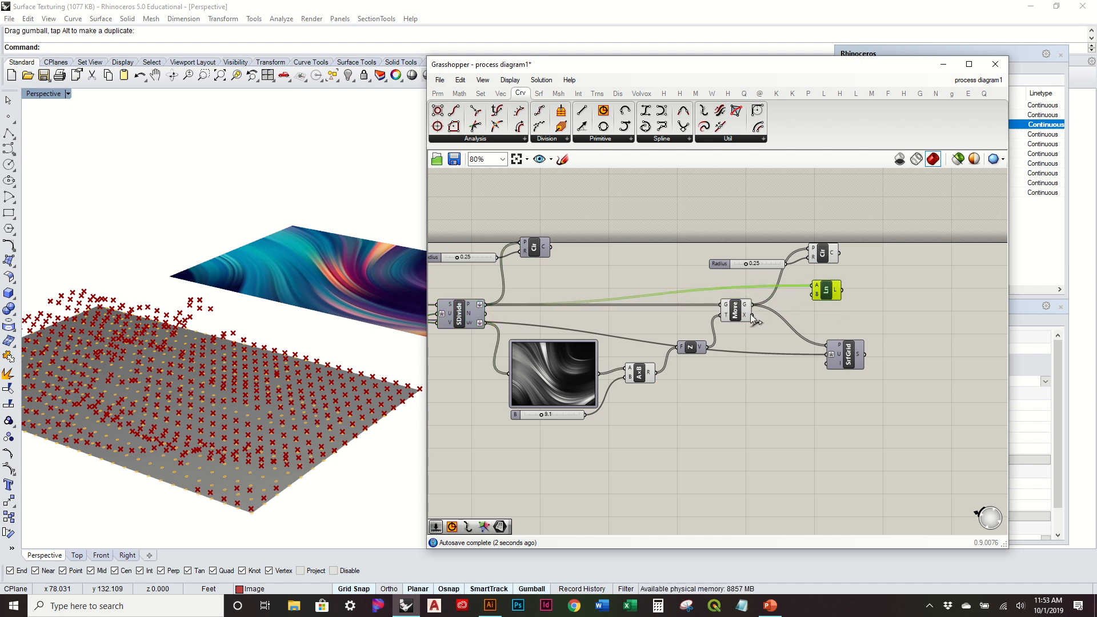
left_click_drag(753, 306, 812, 295)
left_click(851, 310)
right_click_drag(220, 382, 188, 366)
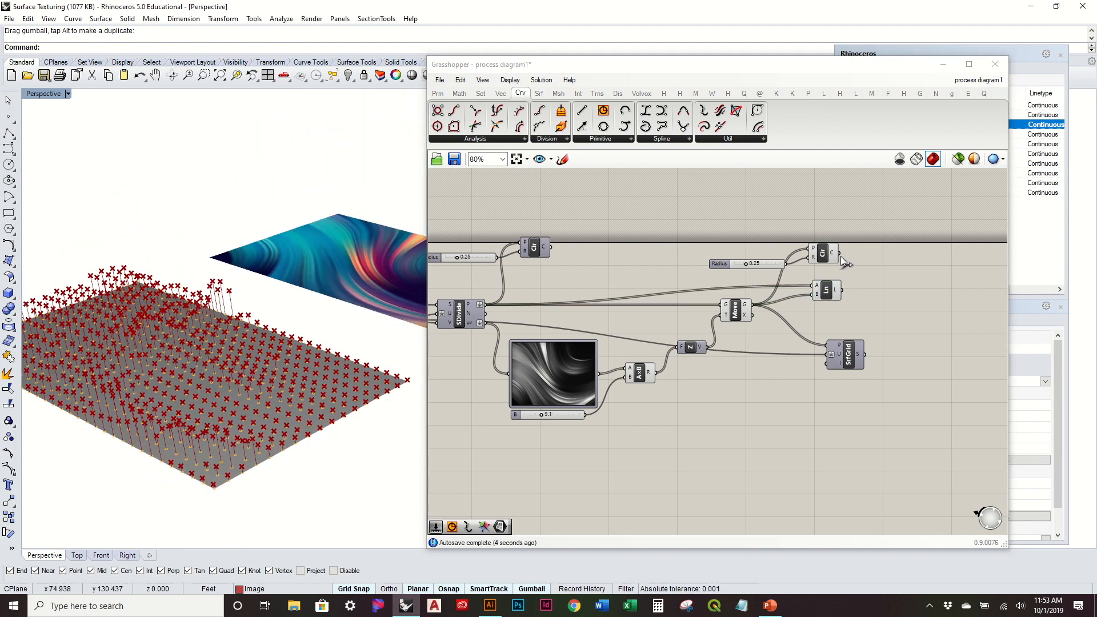
Step: Turn off the preview of the Move and Unit Z components so only the circles and lines show
left_click_drag(748, 343, 678, 288)
middle_click(678, 288)
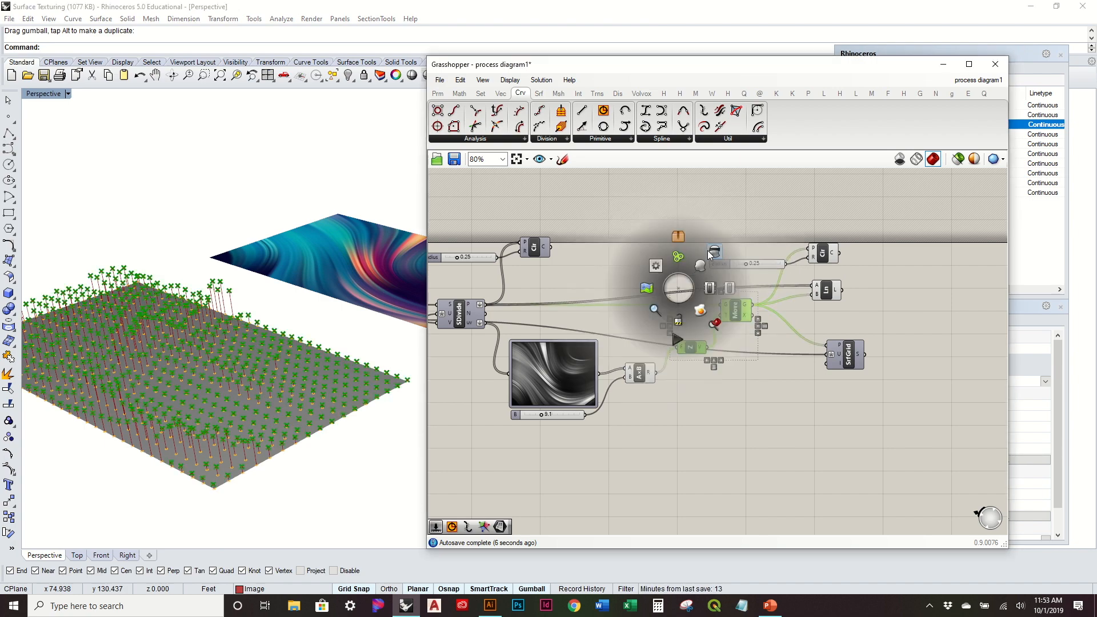
left_click(713, 319)
scroll(73, 320, "up", 5)
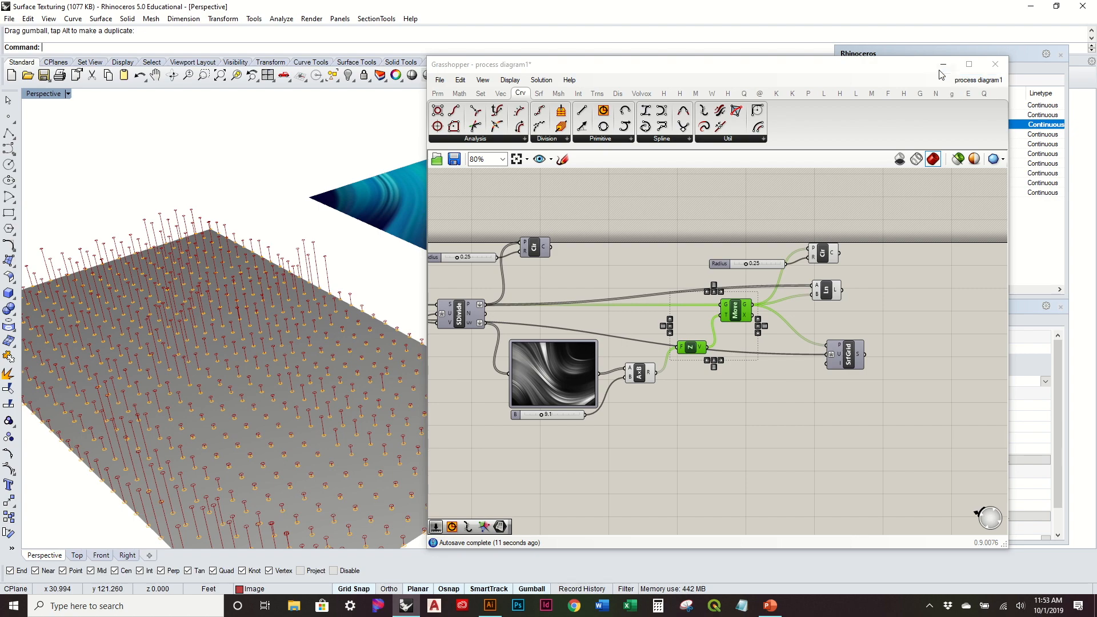
Step: Create a sublayer named Points under the Elevated Grid layer
left_click_drag(937, 66, 772, 62)
scroll(194, 332, "down", 2)
right_click_drag(198, 324, 184, 345)
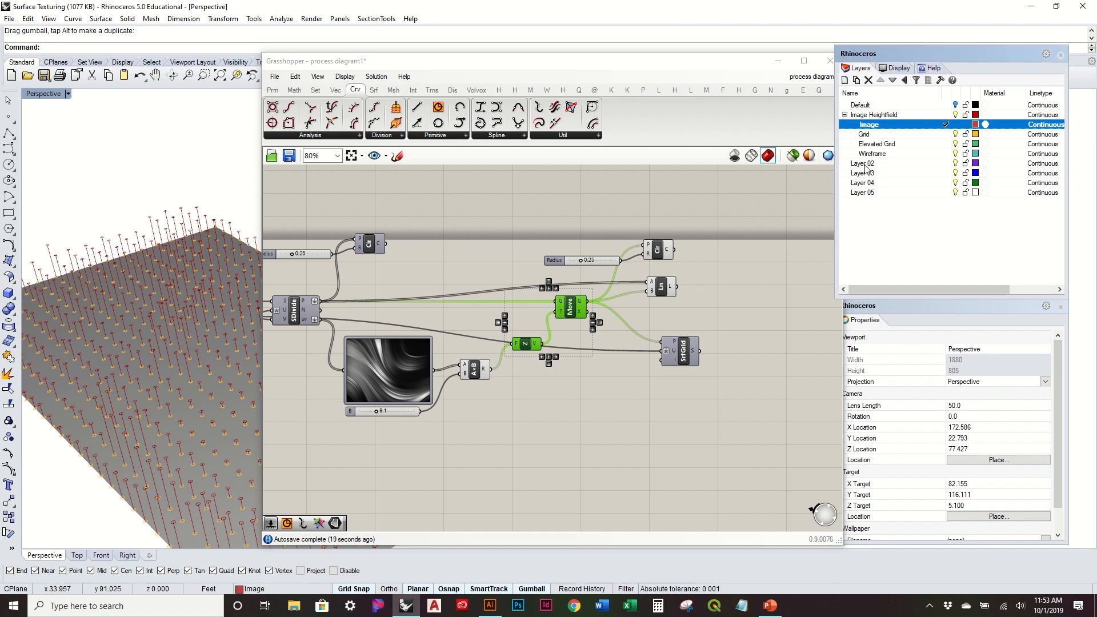
left_click(875, 144)
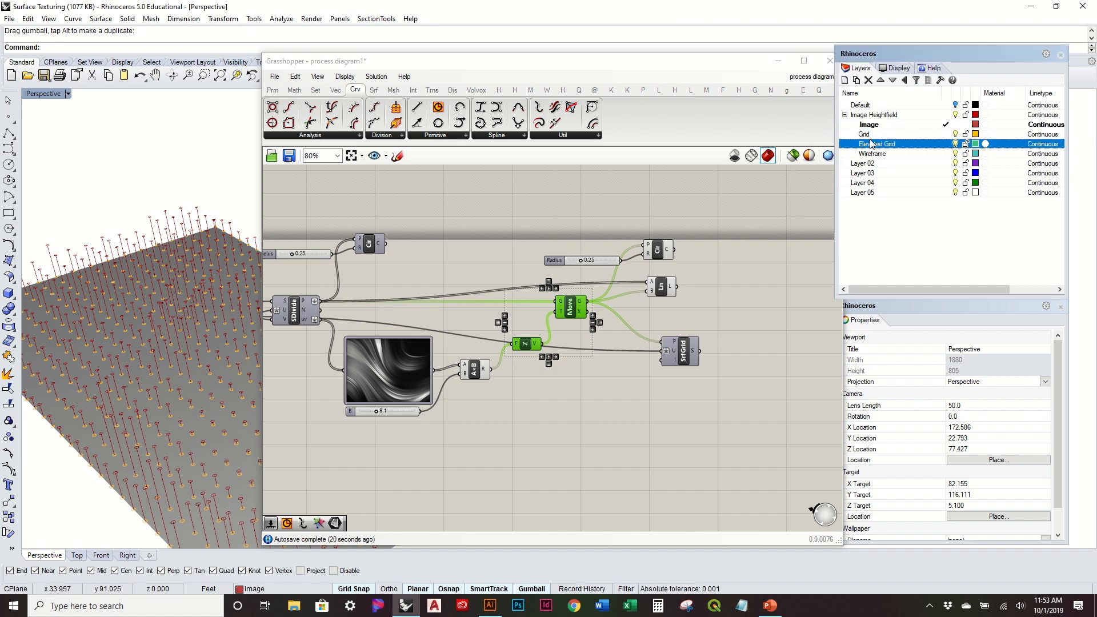
left_click(856, 80)
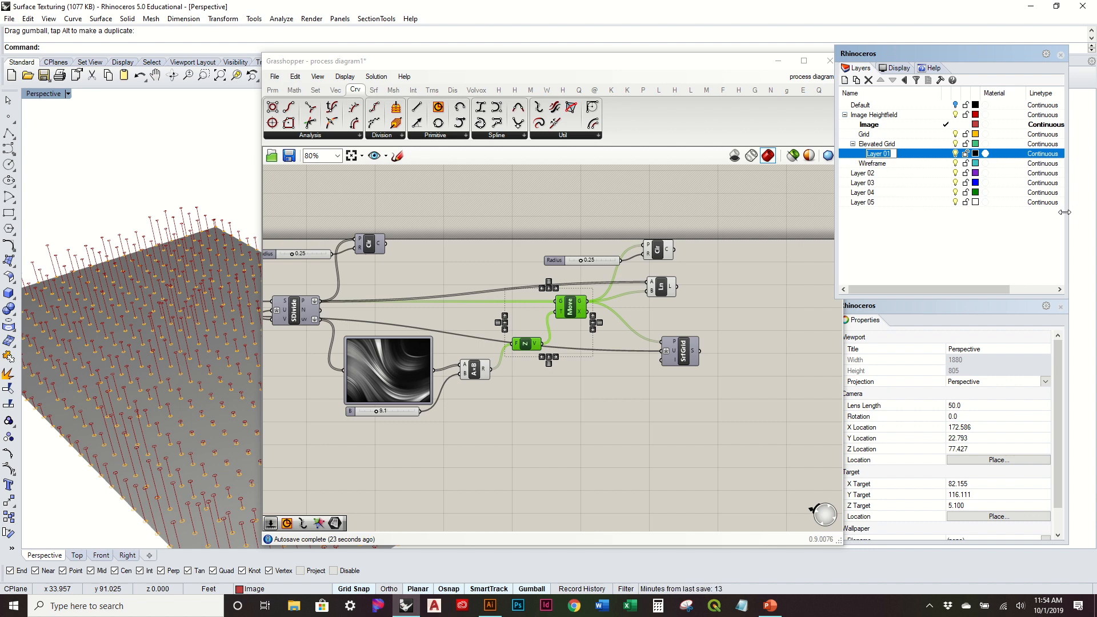
type("Points")
key("Return")
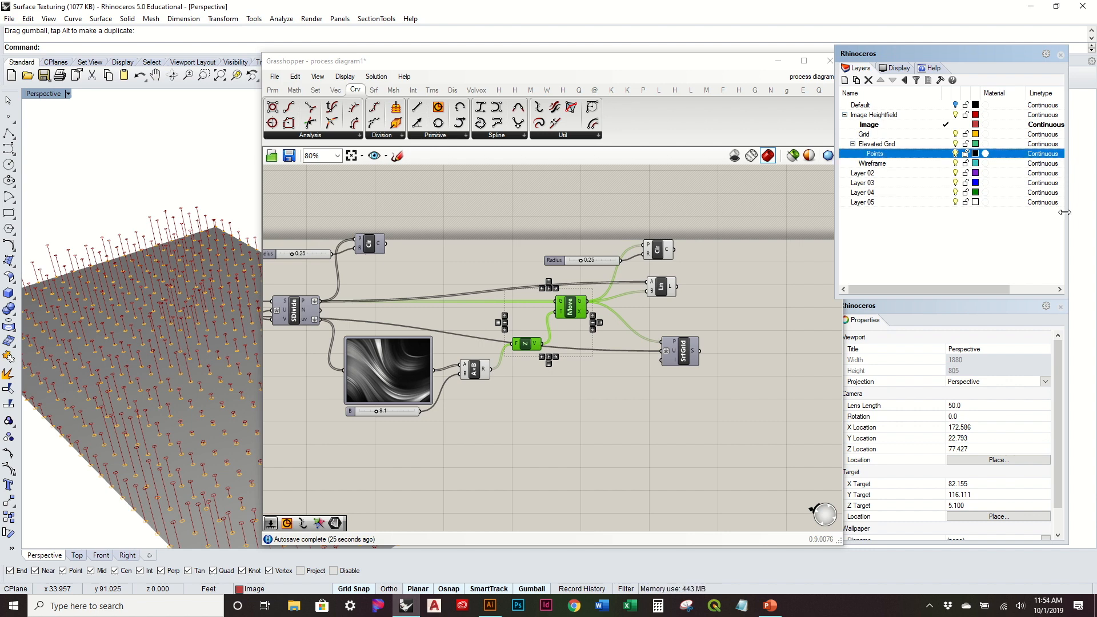
Step: Create a second sublayer named Direction under Elevated Grid, beside Points
left_click(845, 80)
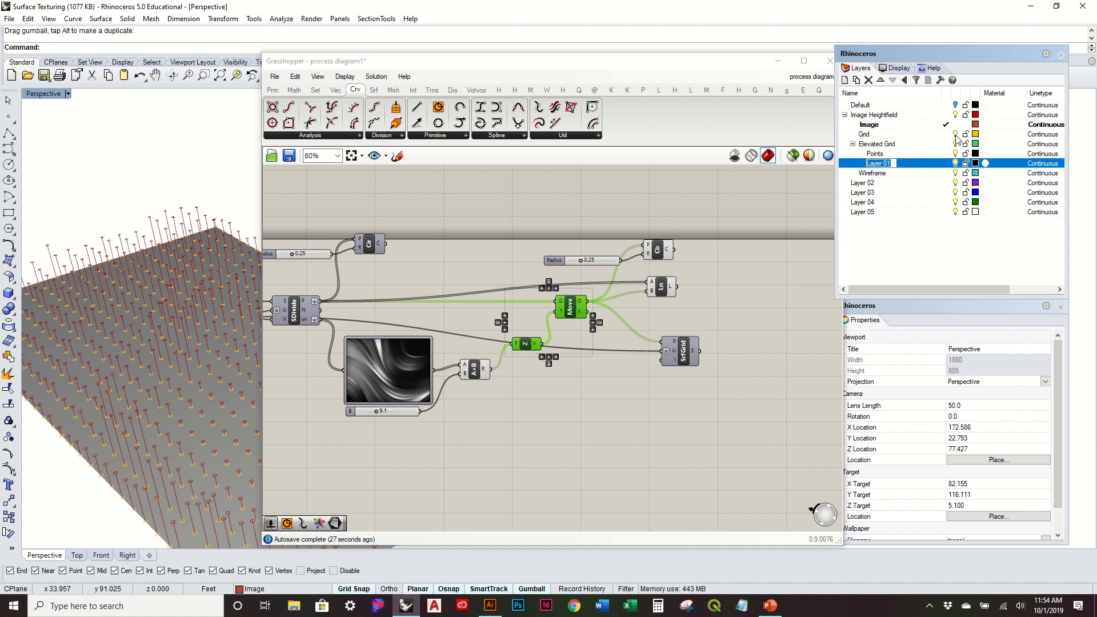
type("D")
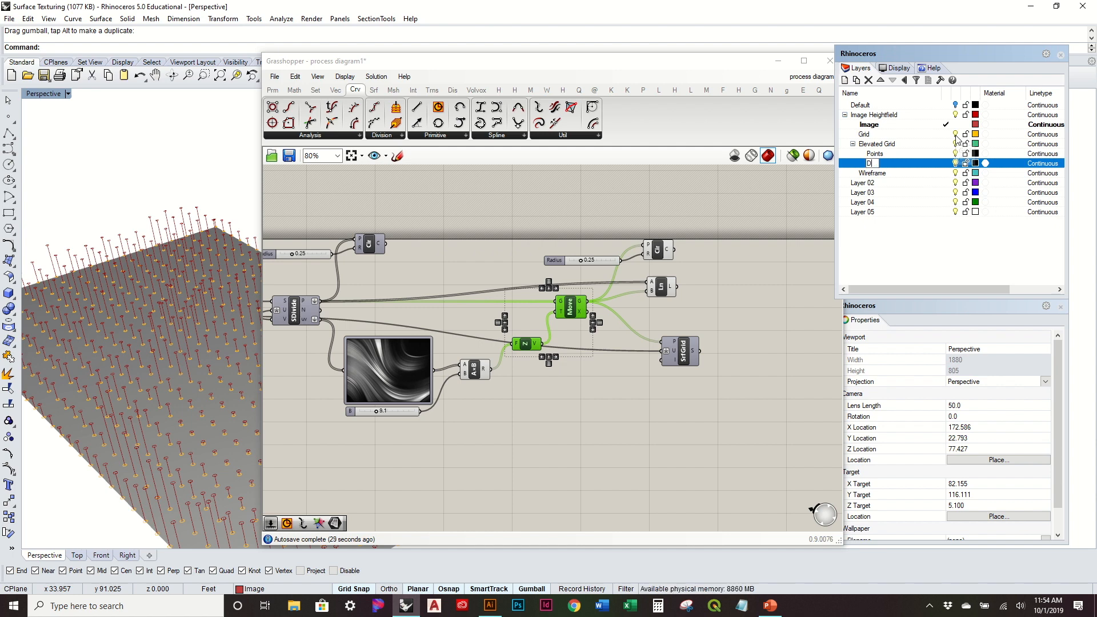
type("irection")
key("Return")
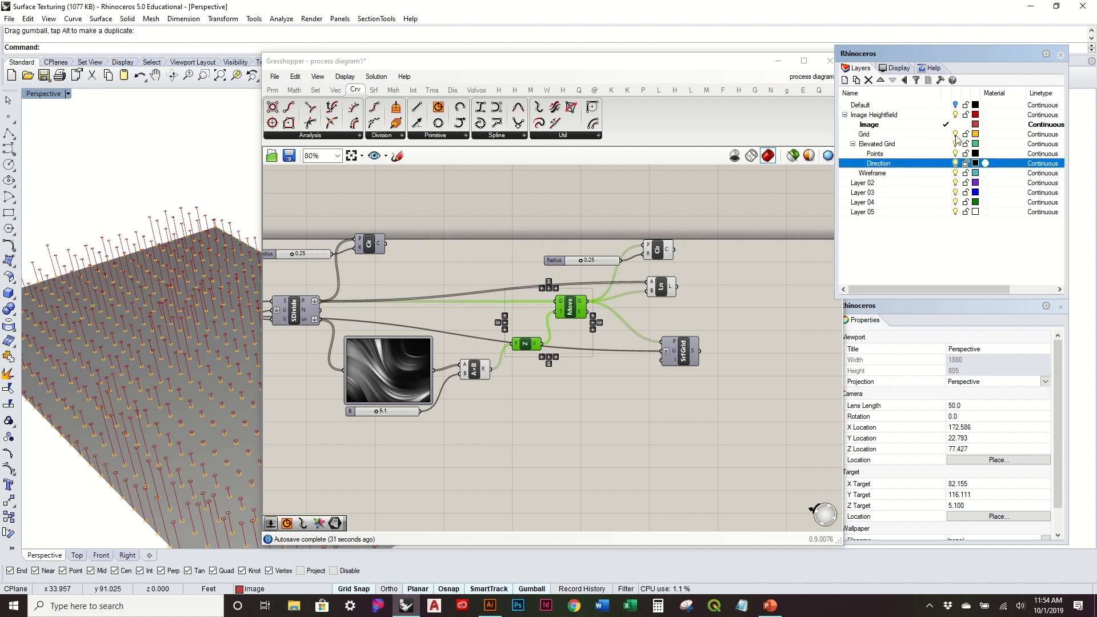
Step: Bake the elevated circles from the duplicated Circle component onto the Points sublayer
left_click(658, 254)
right_click(658, 254)
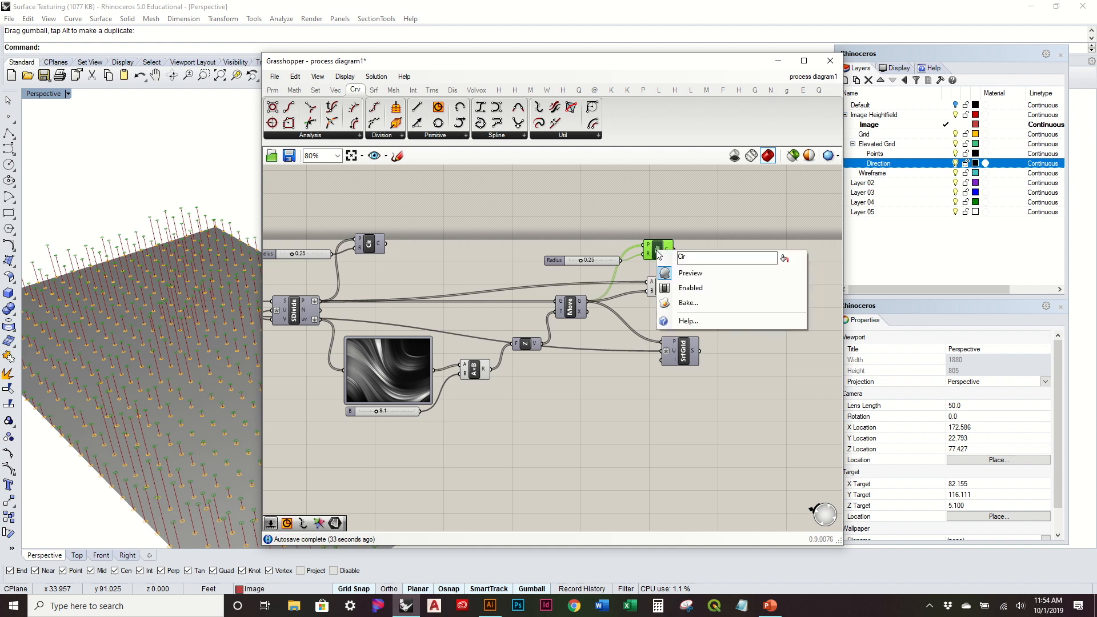
left_click(700, 302)
left_click(707, 257)
left_click(712, 409)
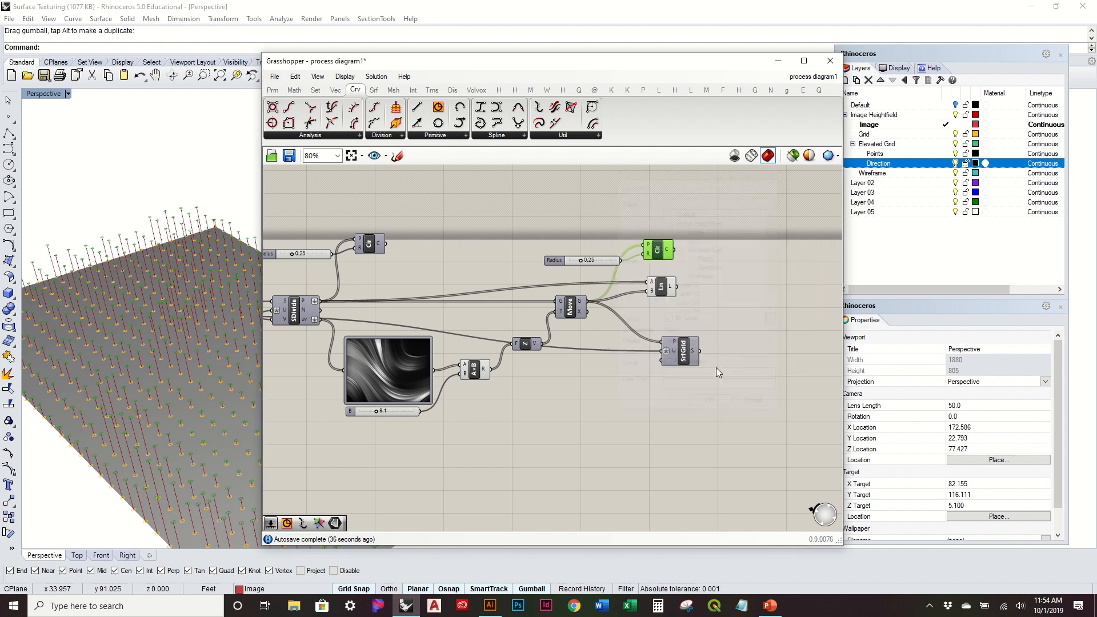
Step: Bake the vertical lines from the Line component onto the Direction sublayer
left_click(658, 289)
right_click(658, 289)
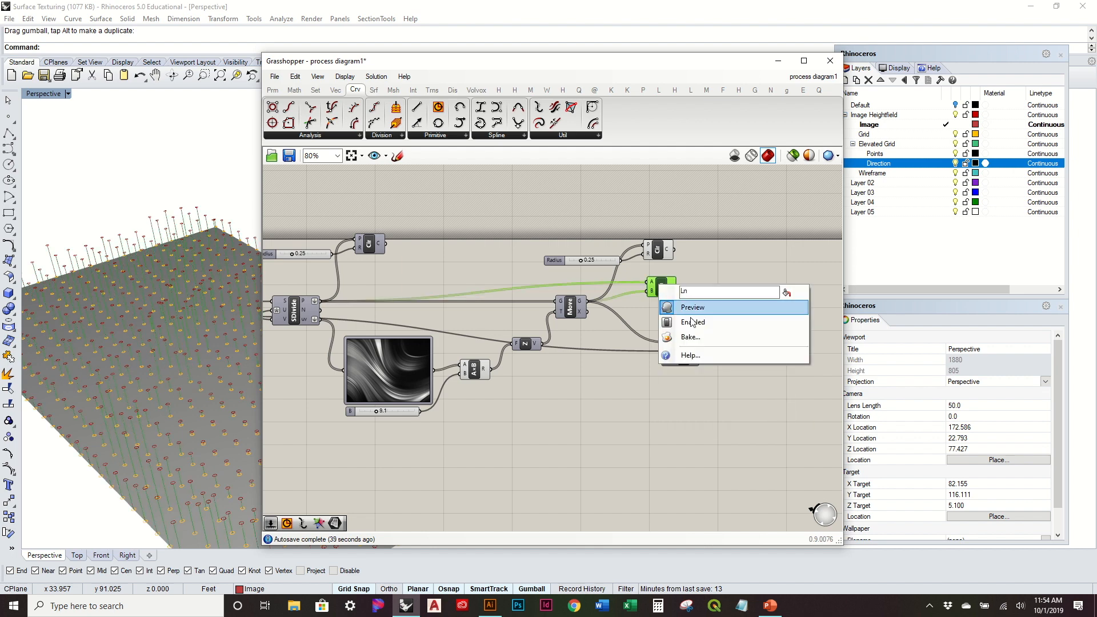
left_click(698, 336)
left_click(711, 304)
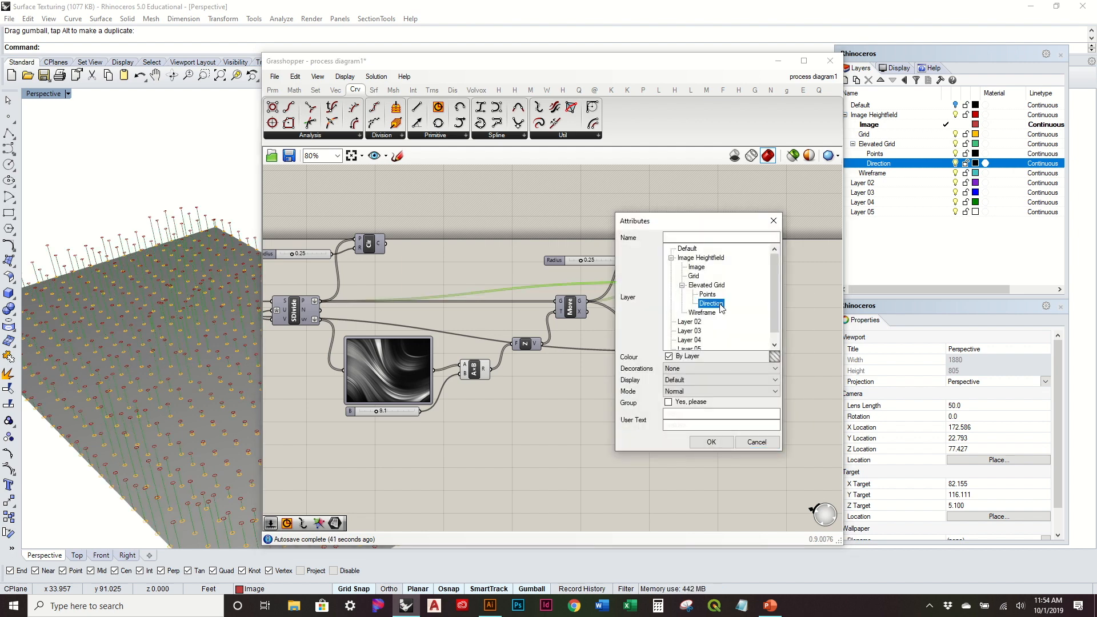
left_click(718, 445)
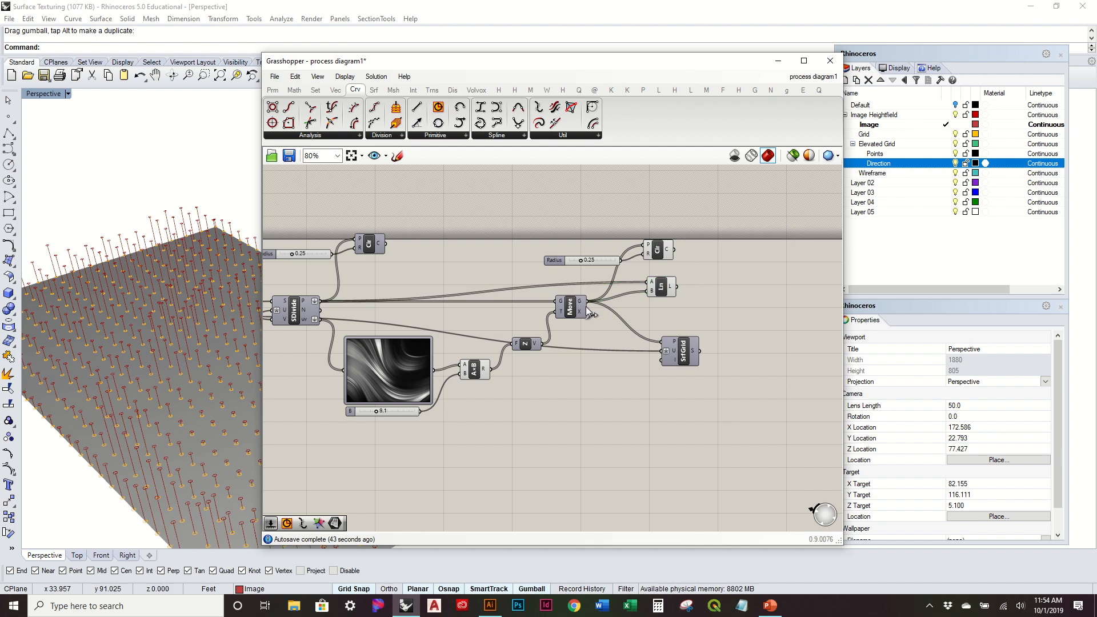
right_click_drag(227, 372, 212, 343)
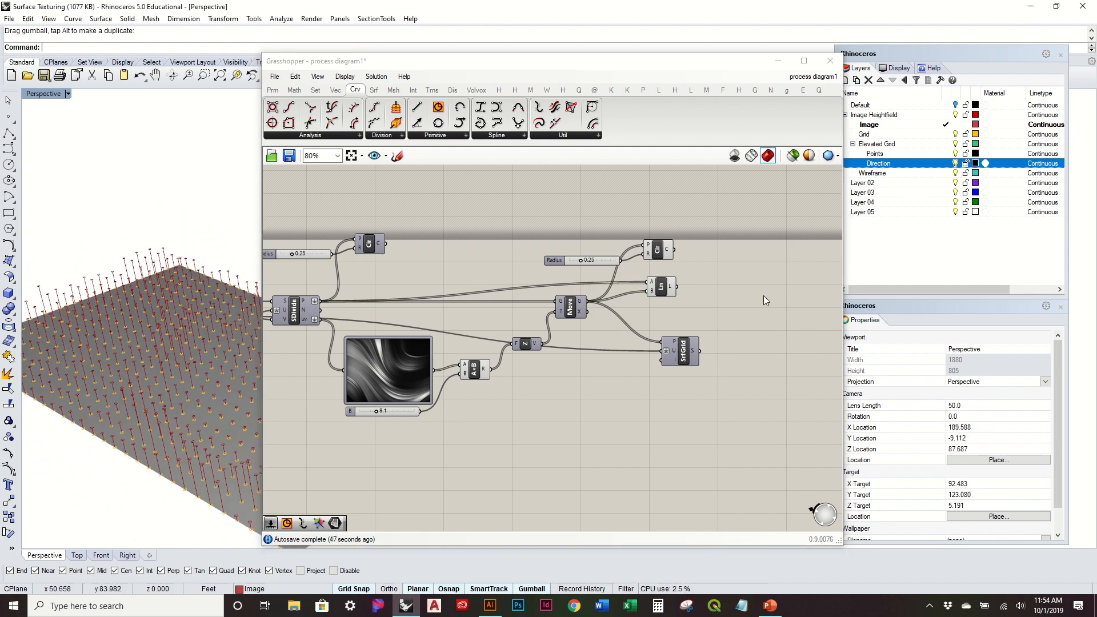
Step: Turn off the preview of the Move, elevated Circle and Line components in the definition
left_click_drag(694, 311, 564, 228)
middle_click(564, 228)
left_click(601, 192)
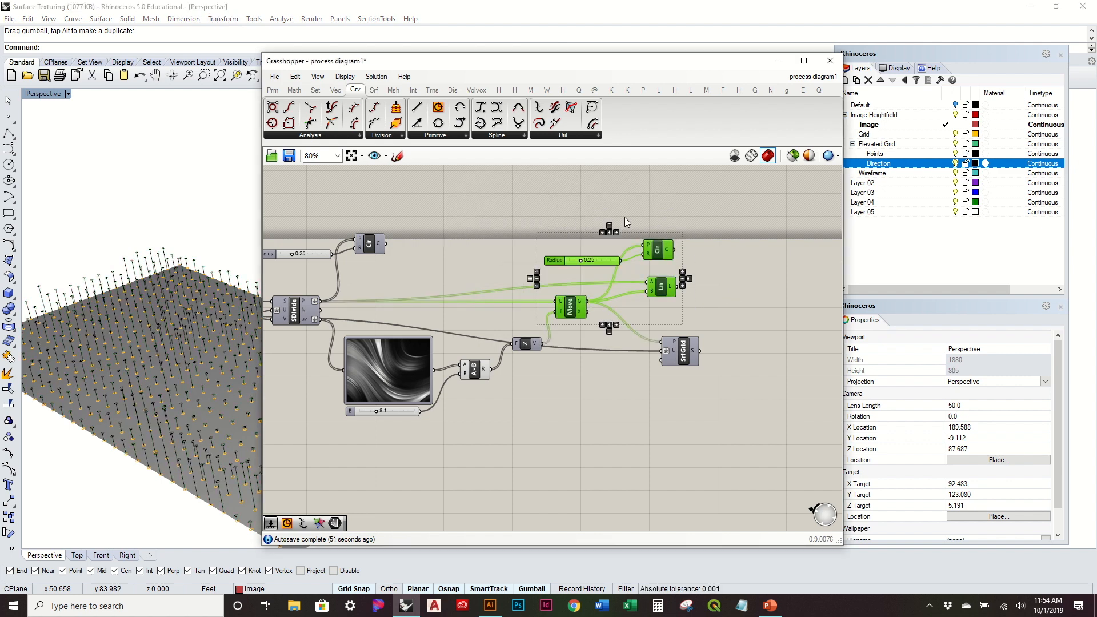
left_click(735, 317)
Step: Set the Points layer color to SeaGreen and the Direction layer color to Aquamarine
left_click(928, 212)
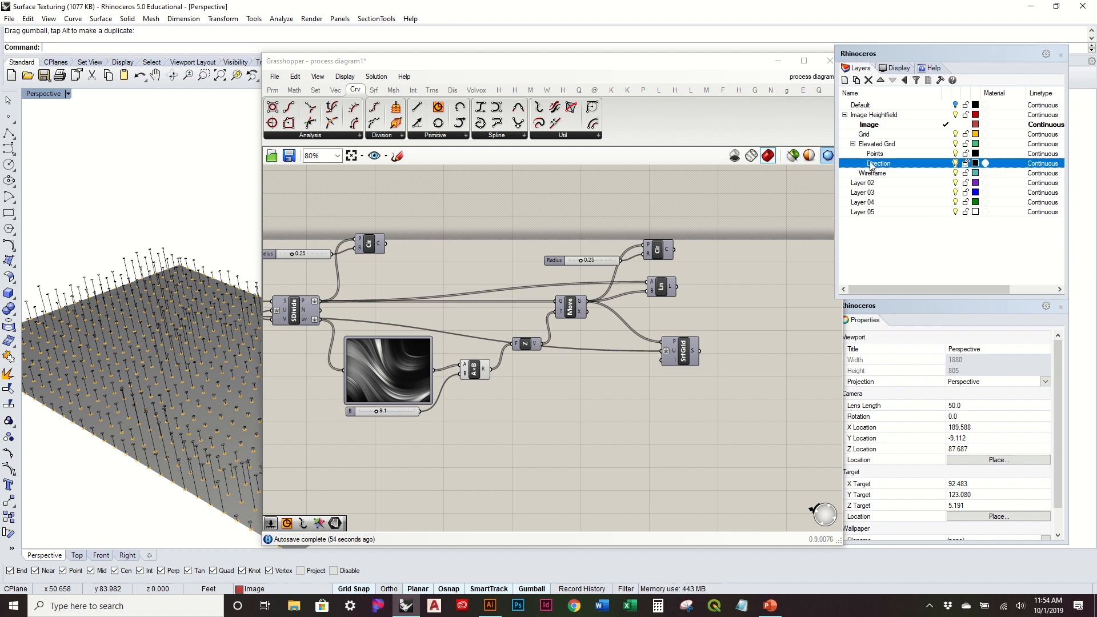
left_click(976, 153)
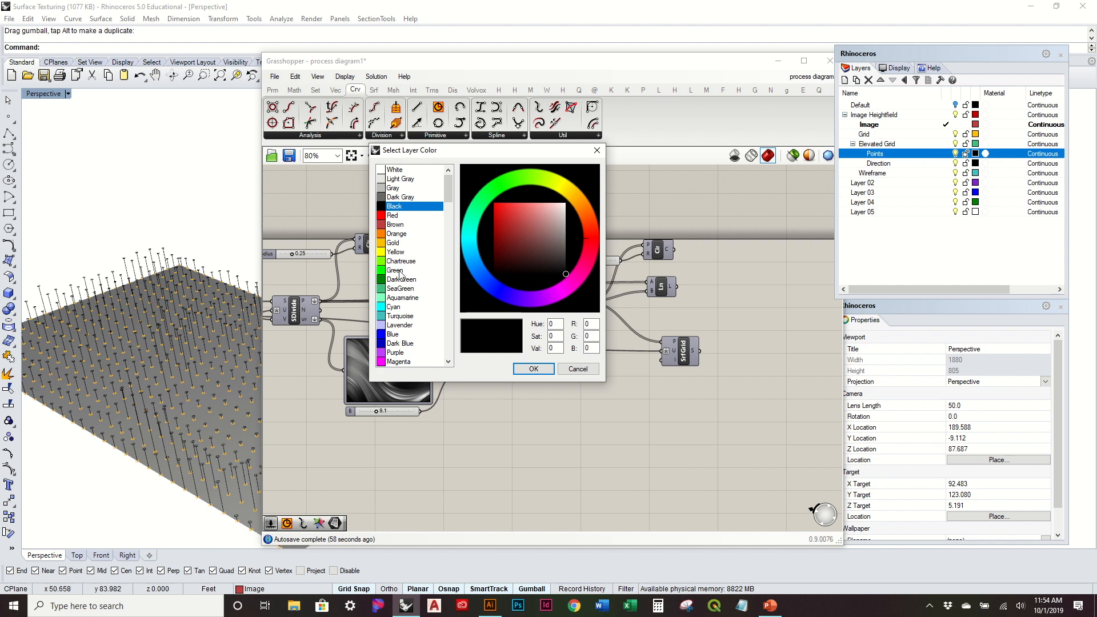
left_click(401, 290)
left_click(533, 369)
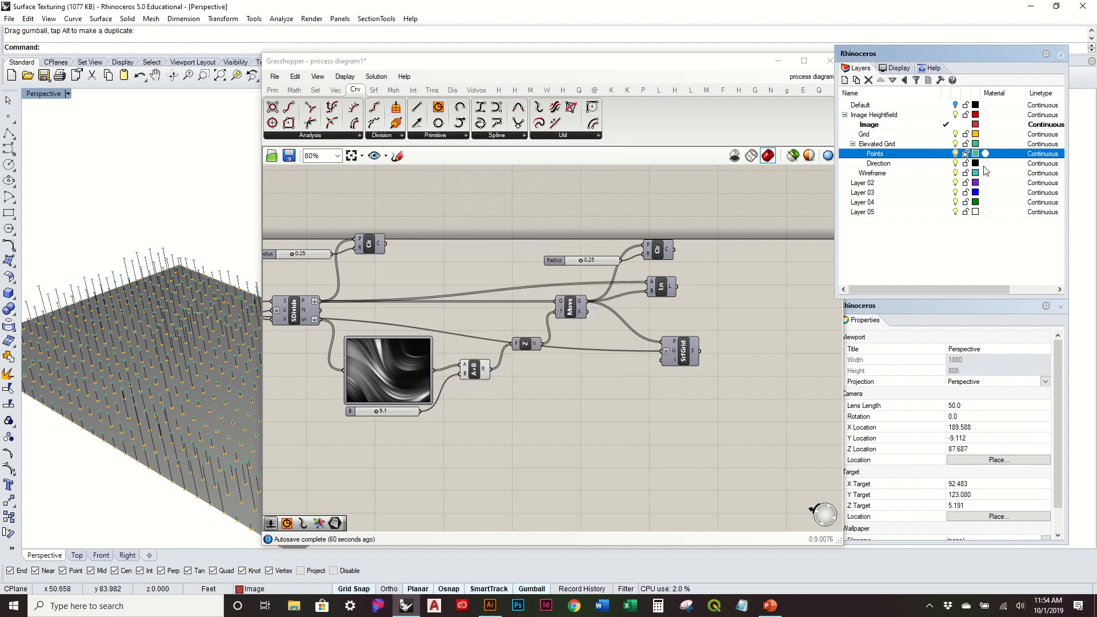
left_click(976, 163)
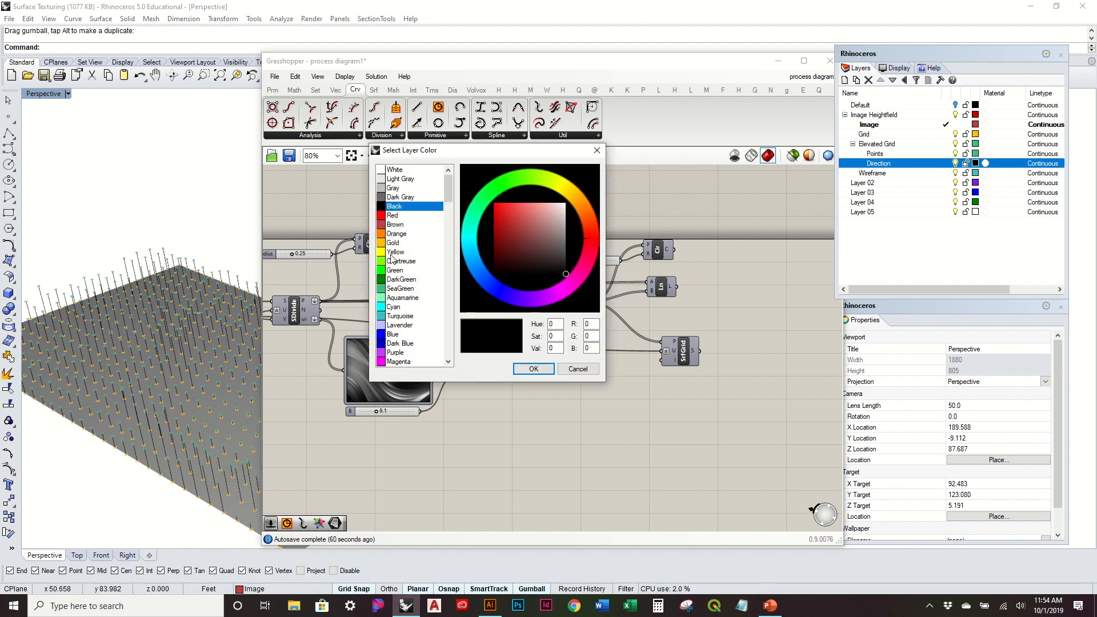
left_click(400, 298)
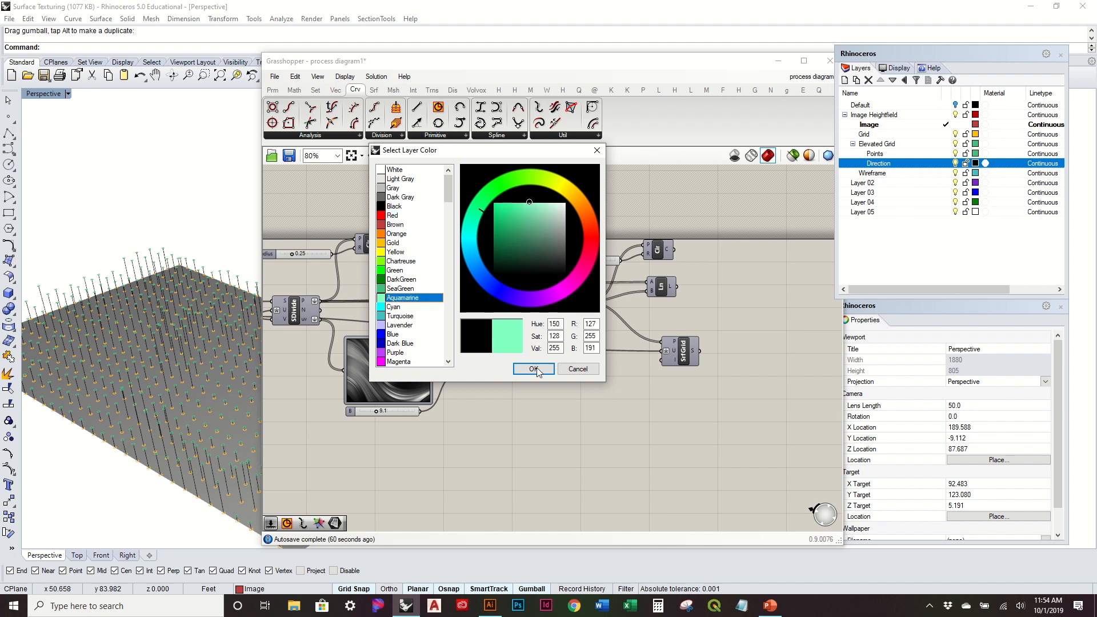
left_click(533, 368)
Step: Turn on the preview of the SrfGrid component to display the heightfield surface
right_click_drag(211, 373, 235, 337)
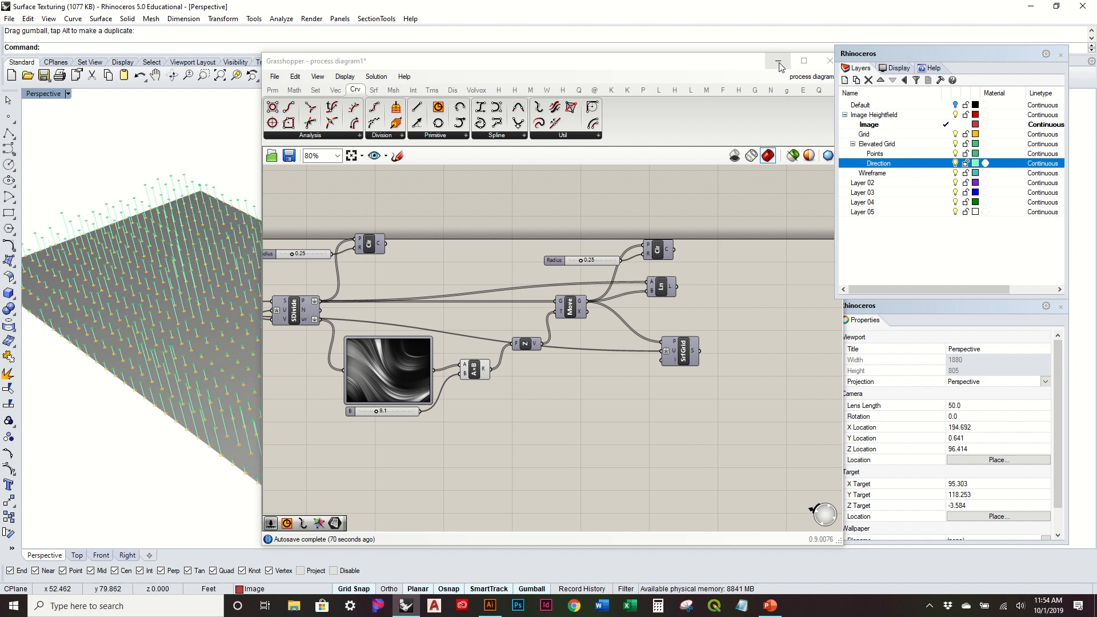
left_click_drag(464, 67, 400, 64)
left_click(625, 352)
right_click(625, 352)
left_click(650, 372)
left_click_drag(396, 61, 442, 48)
right_click_drag(68, 252, 135, 296)
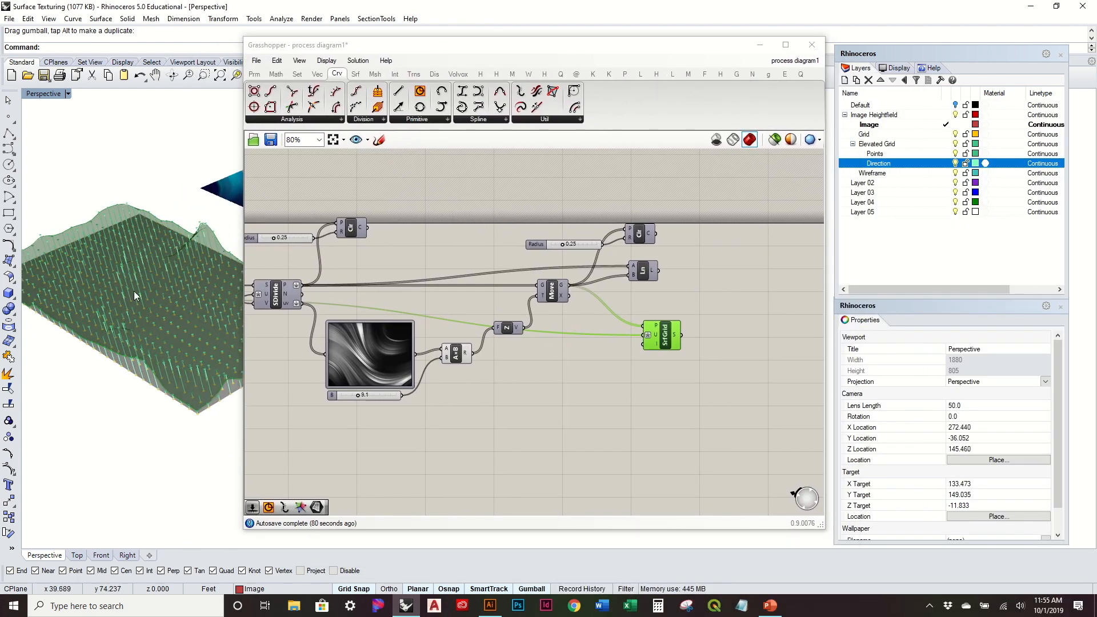
left_click(707, 370)
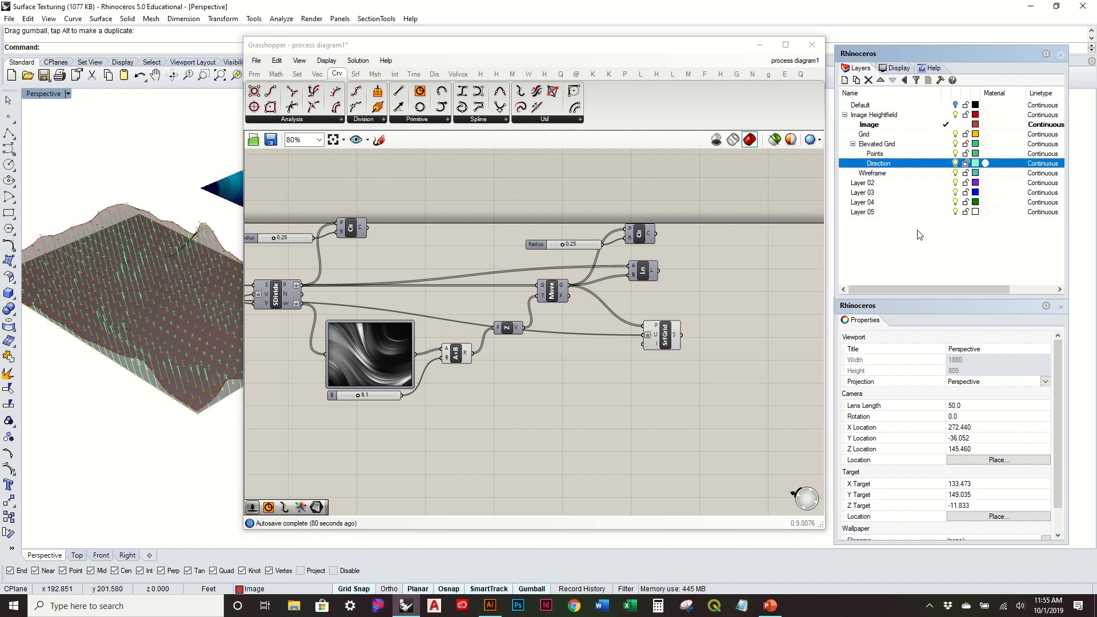
Step: Bake the SrfGrid surface onto the Wireframe layer
left_click(904, 174)
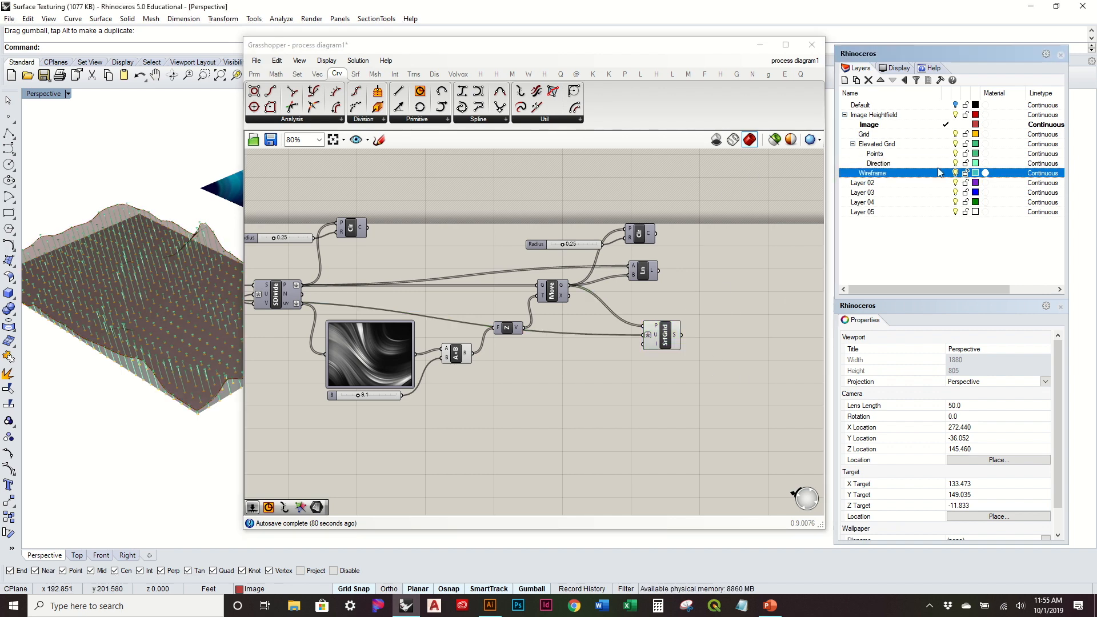
left_click(668, 340)
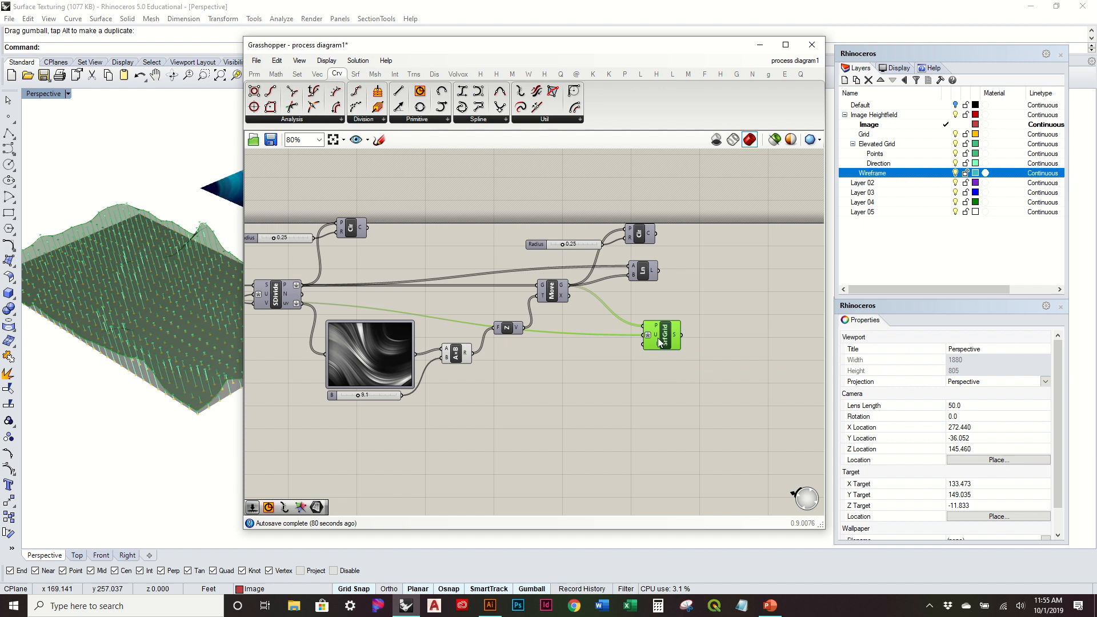
right_click(670, 337)
left_click(697, 386)
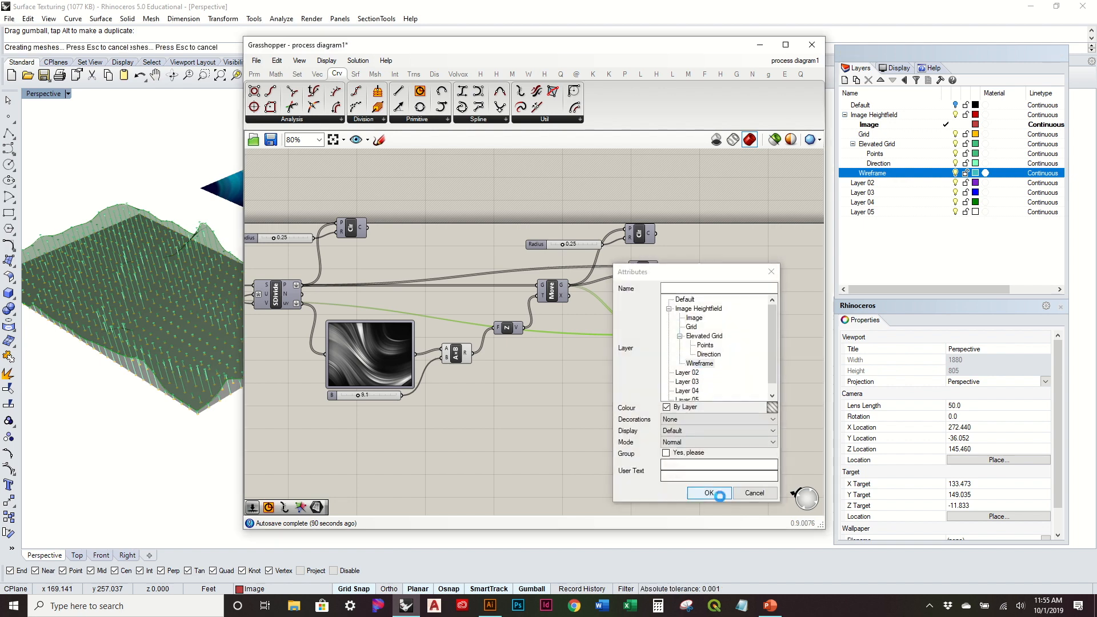
left_click(709, 492)
Step: Turn off the SrfGrid component's preview and minimize the Grasshopper window
right_click(669, 339)
left_click(702, 363)
left_click(760, 45)
Step: Examine the baked heightfield surface and its isocurves against the elevated circles and direction lines
right_click_drag(368, 213, 335, 258)
left_click(312, 272)
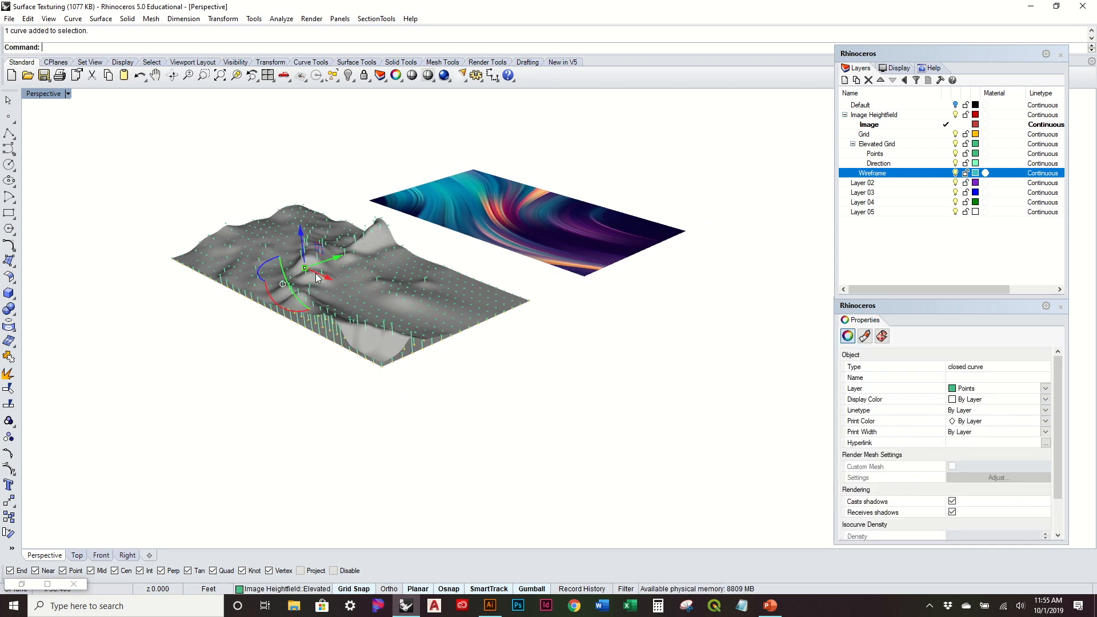
left_click(632, 416)
scroll(354, 272, "up", 4)
left_click(280, 250)
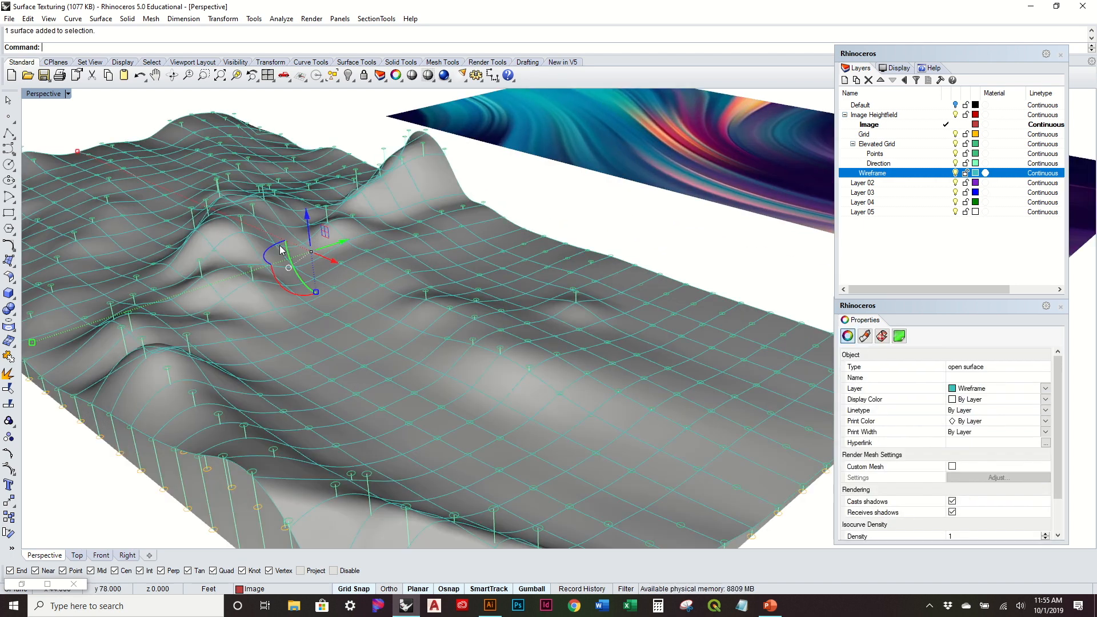
right_click_drag(400, 320, 446, 423)
left_click(542, 424)
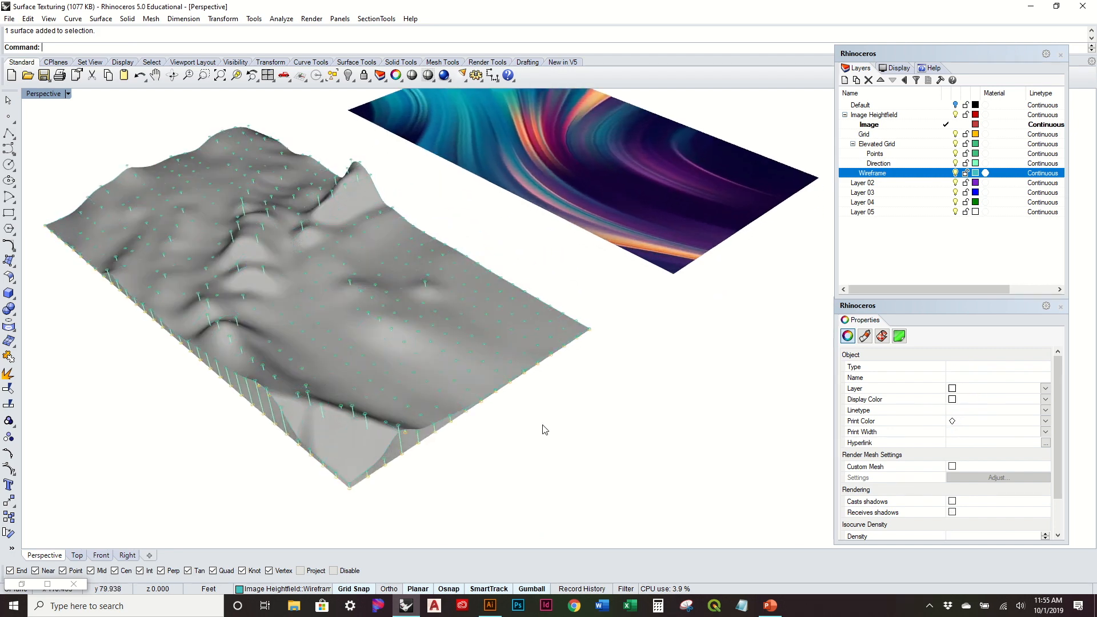
left_click(245, 253)
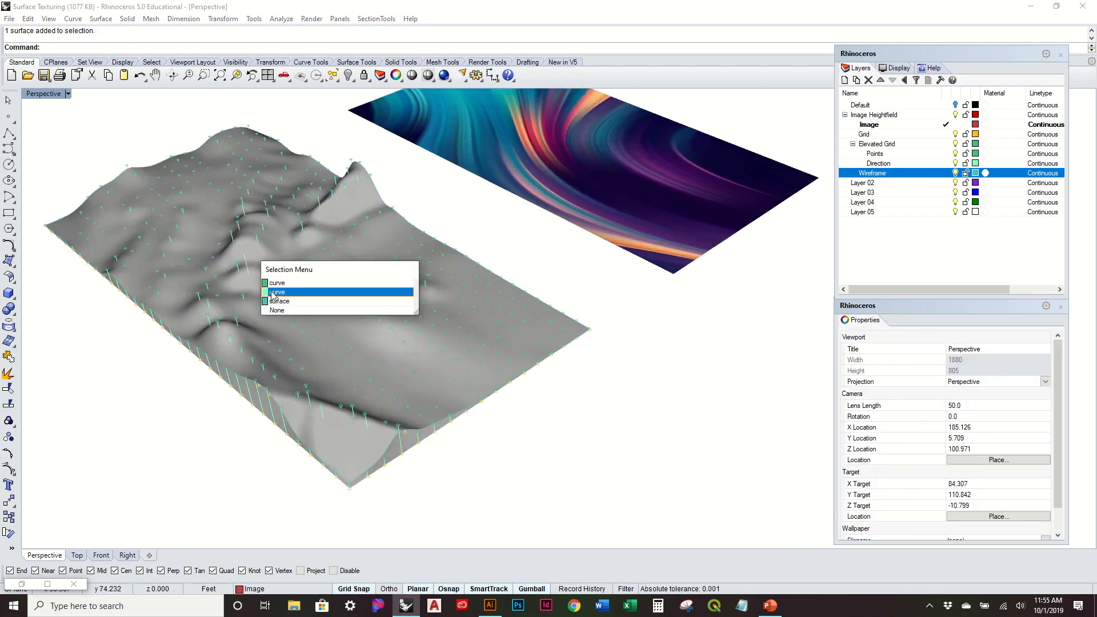
left_click(690, 349)
left_click(361, 445)
right_click_drag(381, 464, 392, 287)
scroll(221, 208, "up", 5)
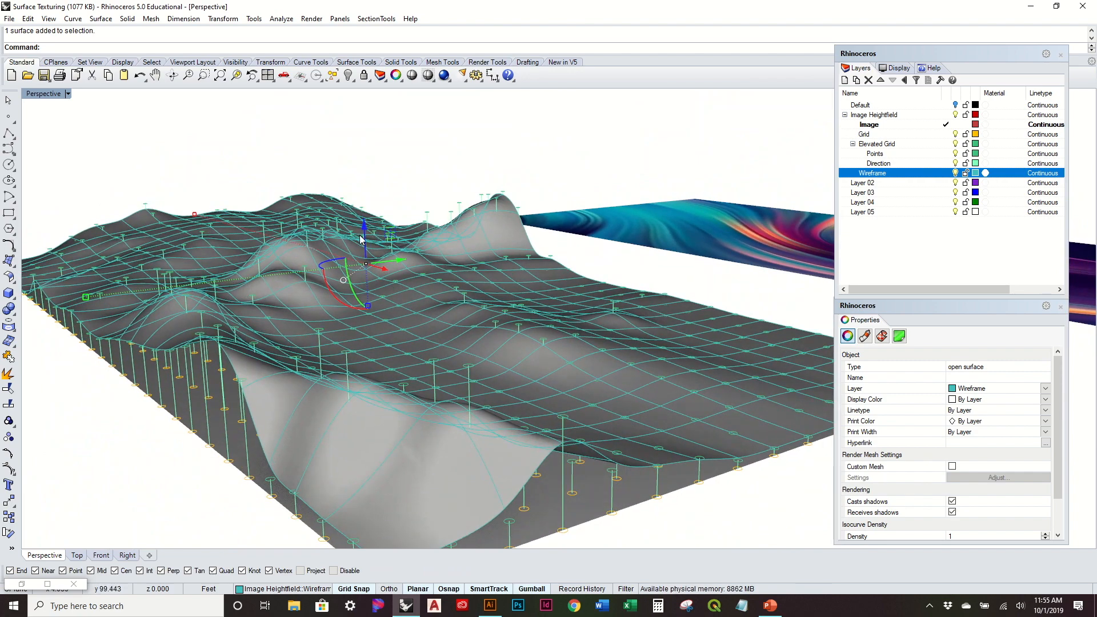
Step: Try raising the baked heightfield surface vertically, and undo the move
left_click_drag(361, 237, 366, 217)
key("ctrl+z")
left_click(433, 187)
Step: Inspect the whole heightfield surface from several angles, with its isocurves highlighted and unhighlighted
right_click_drag(401, 182, 381, 273)
scroll(400, 204, "down", 6)
scroll(416, 204, "down", 2)
left_click(373, 272)
mouse_move(505, 352)
right_mouse_down()
mouse_move(470, 379)
mouse_move(503, 364)
right_mouse_up()
left_click(619, 367)
right_click_drag(378, 324, 513, 294)
Step: Make Wireframe the current layer and extract the wireframe curves from the heightfield surface
left_click(525, 286)
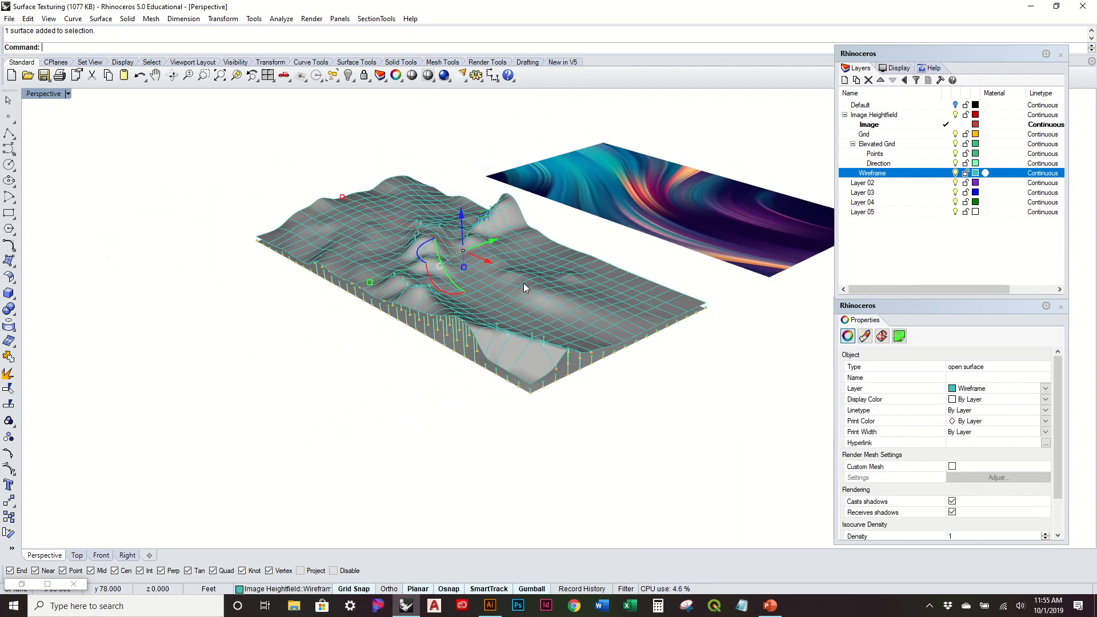
mouse_move(710, 338)
right_mouse_down()
mouse_move(703, 358)
mouse_move(712, 334)
right_mouse_up()
right_click_drag(788, 359, 774, 375)
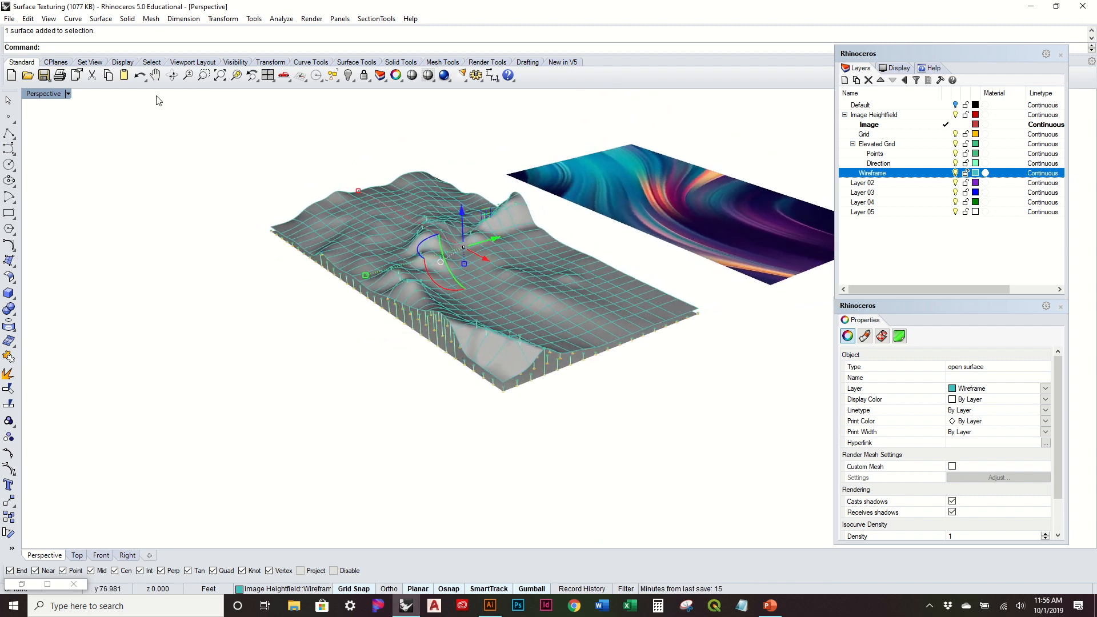
left_click(947, 173)
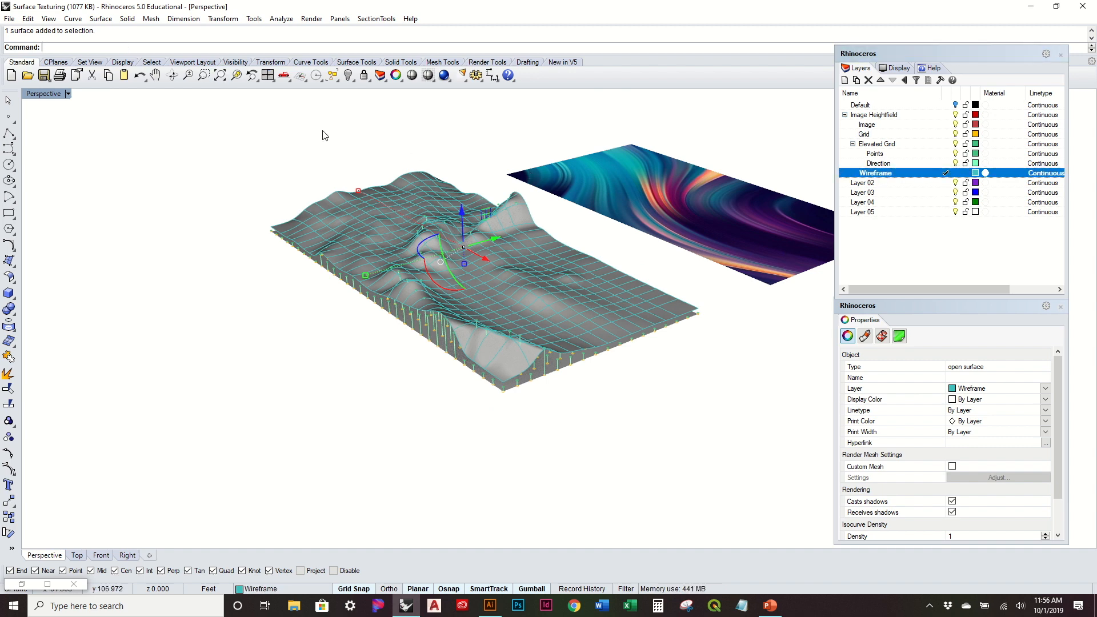
left_click(73, 19)
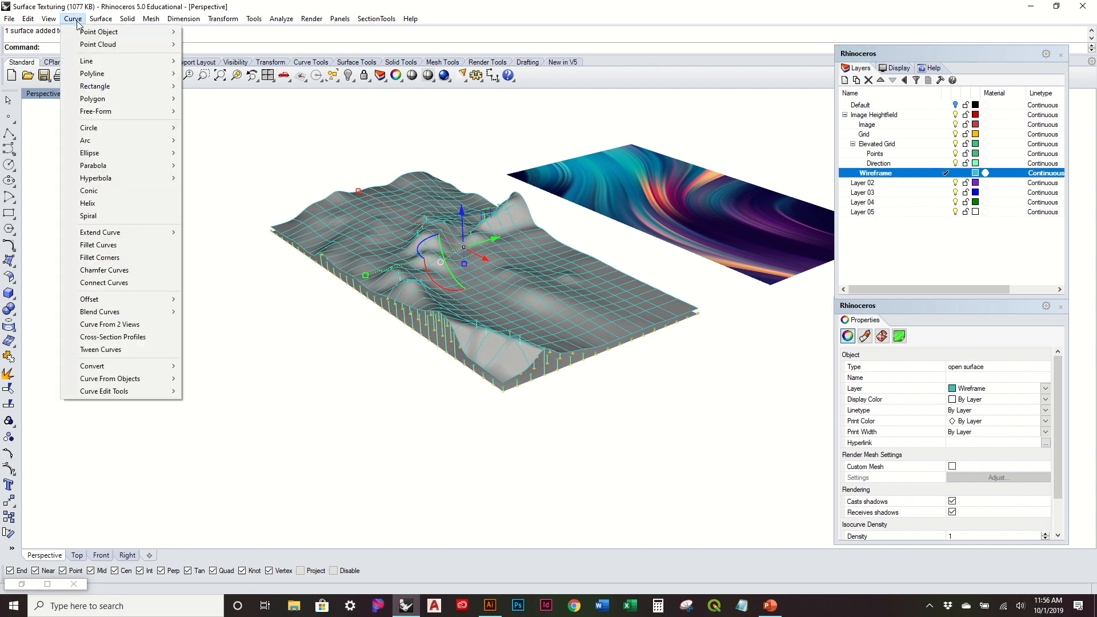
mouse_move(166, 379)
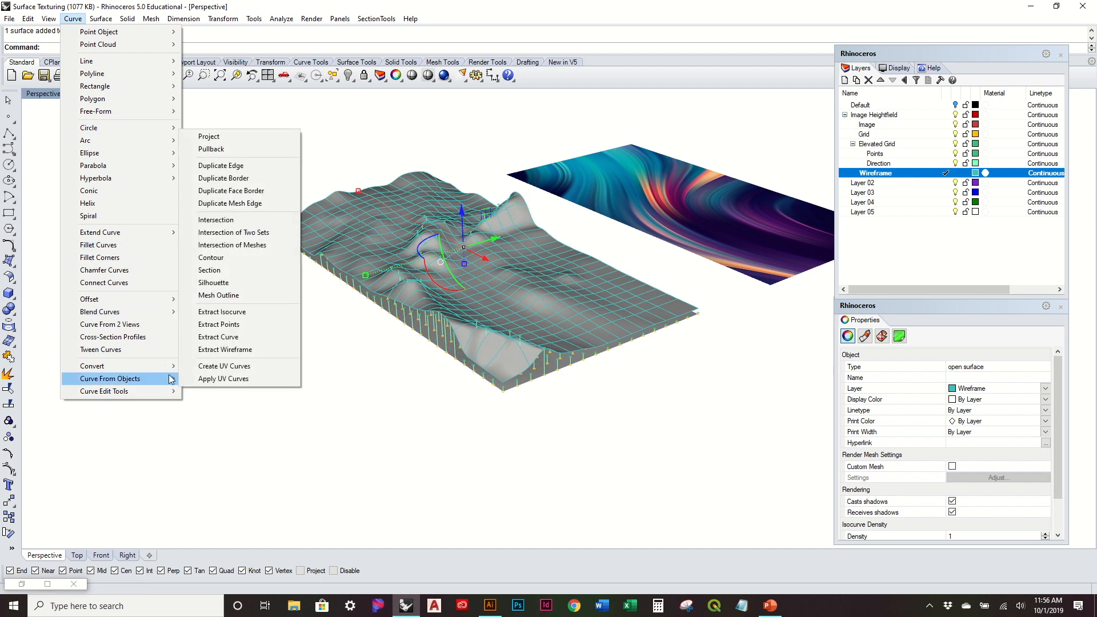
left_click(240, 350)
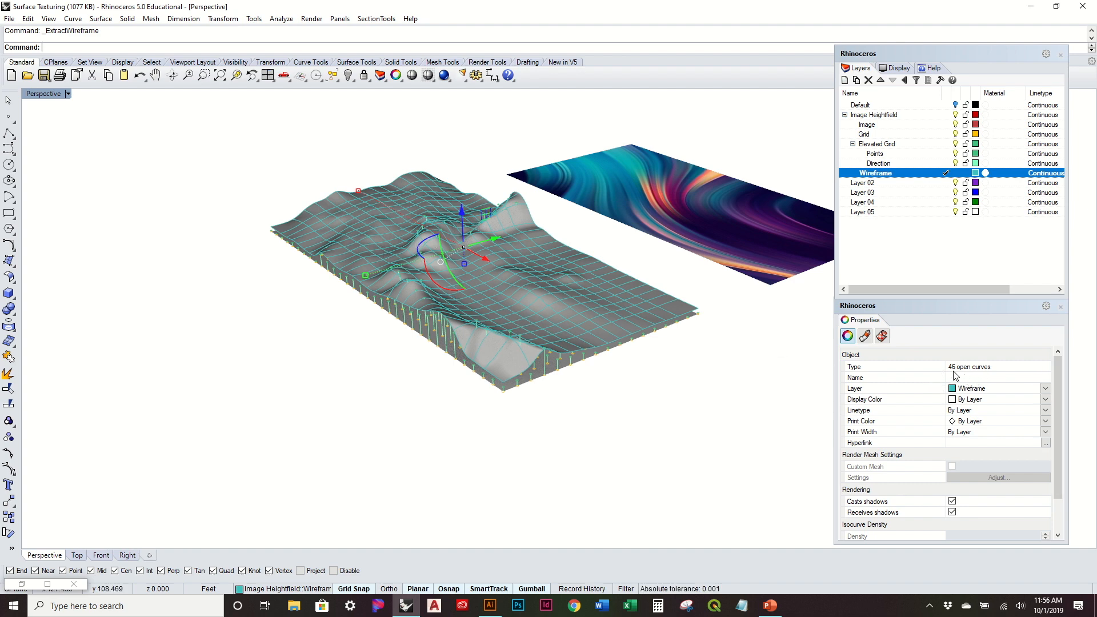
Step: Delete the baked heightfield surface, keeping the extracted wireframe curves
left_click(748, 365)
left_click(512, 363)
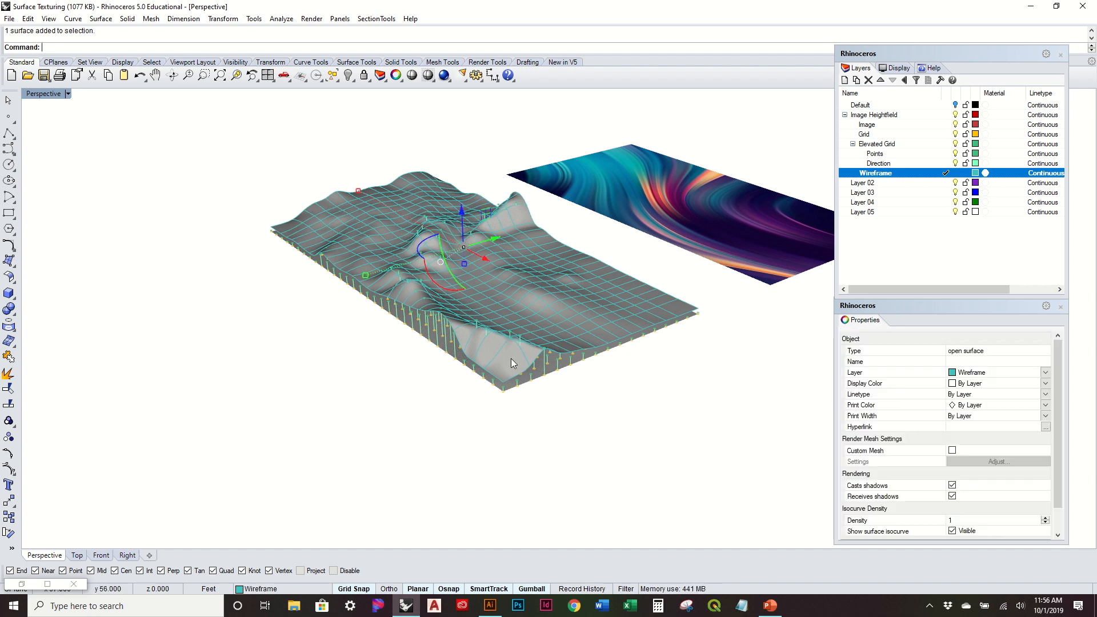
key("Delete")
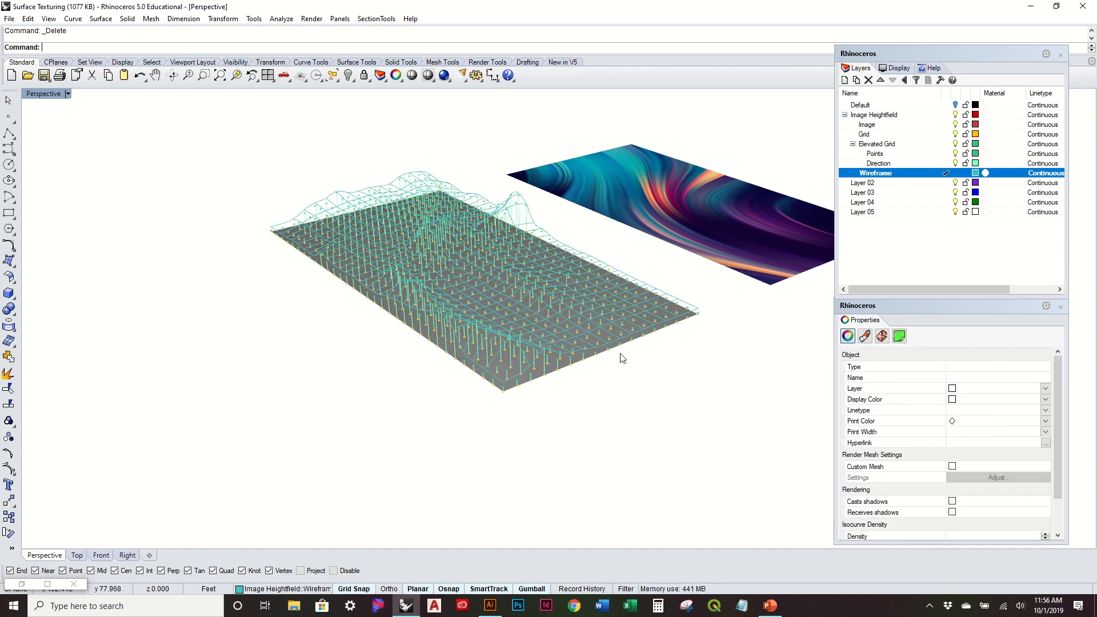
Step: Review the stacked wireframe, grid and direction lines beside the image surface and the free space around them
mouse_move(640, 340)
right_mouse_down()
mouse_move(633, 362)
mouse_move(642, 301)
mouse_move(684, 297)
mouse_move(688, 346)
mouse_move(634, 380)
mouse_move(624, 351)
mouse_move(650, 344)
right_mouse_up()
scroll(653, 325, "down", 4)
right_click_drag(719, 293, 504, 331, "shift")
mouse_move(575, 341)
right_mouse_down()
mouse_move(558, 333)
mouse_move(592, 315)
mouse_move(570, 343)
right_mouse_up()
right_click_drag(655, 323, 553, 332, "shift")
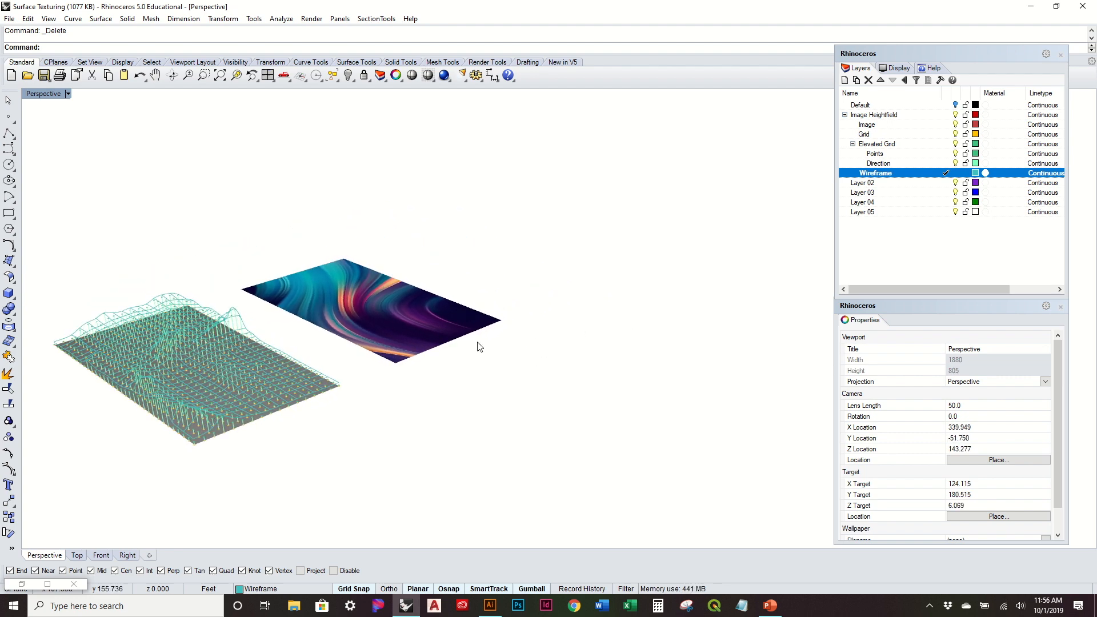
right_click_drag(479, 347, 526, 323, "shift")
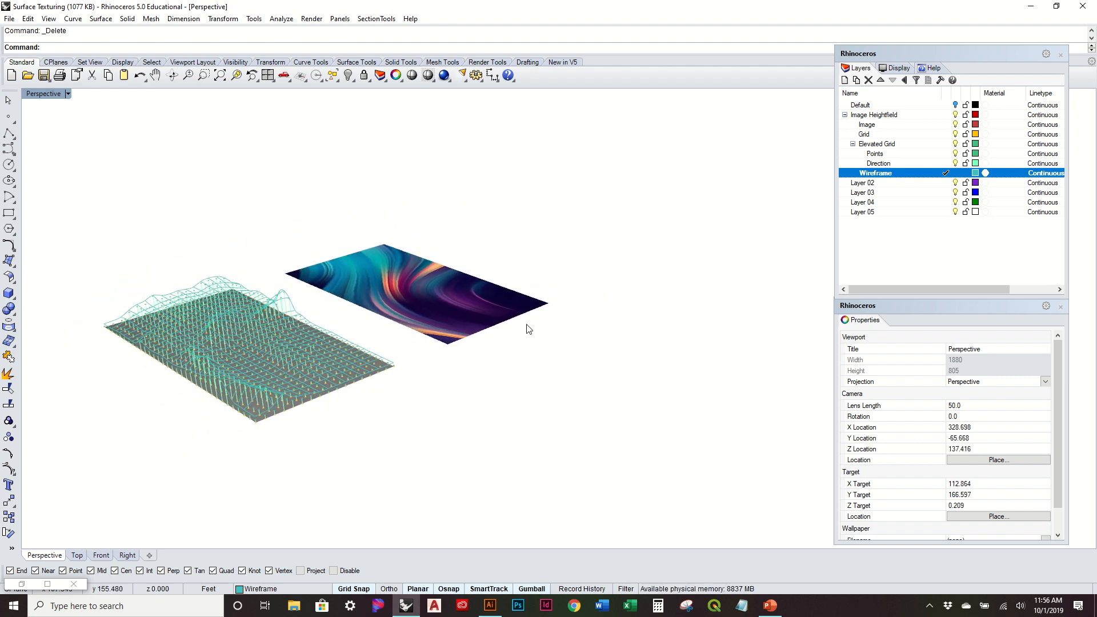
left_click(448, 280)
right_click_drag(591, 240, 461, 261)
key("Escape")
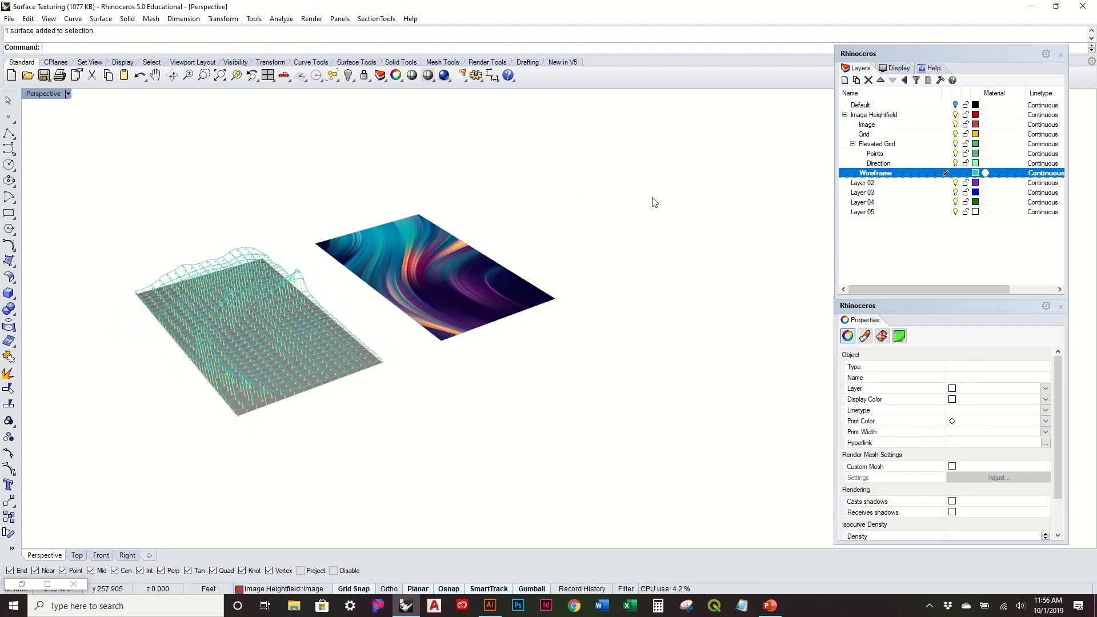
Step: Select all circles on the Grid layer and move them along the Y axis to the far side of the image
left_click(854, 144)
left_click(891, 134)
right_click(890, 134)
left_click(924, 307)
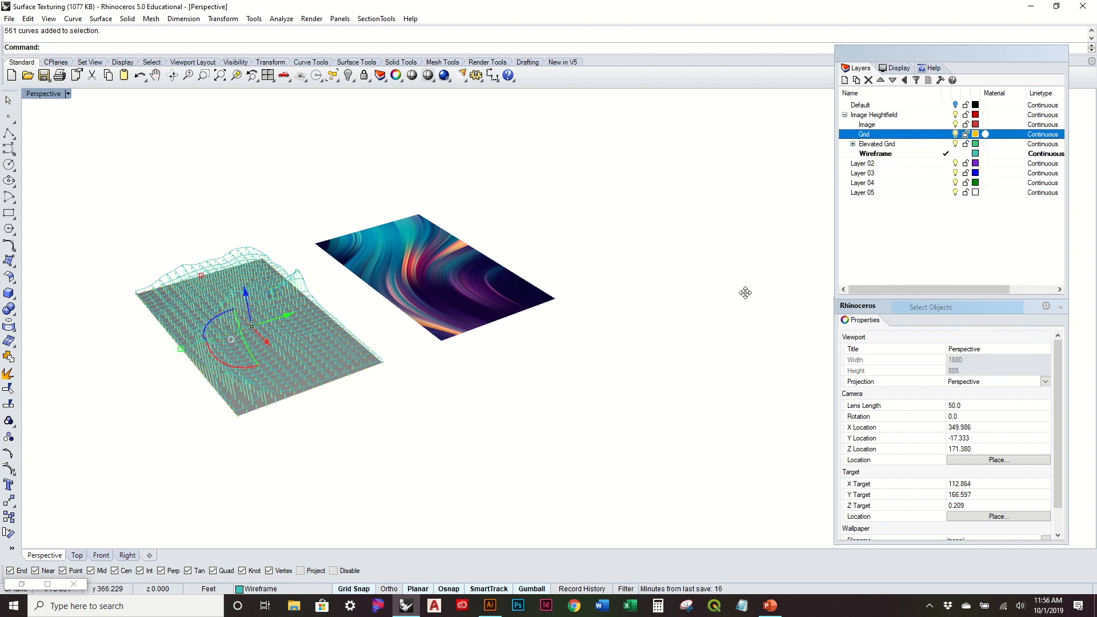
left_click_drag(282, 315, 649, 272)
left_click(654, 304)
right_click_drag(654, 303, 662, 233)
right_click_drag(649, 314, 672, 277)
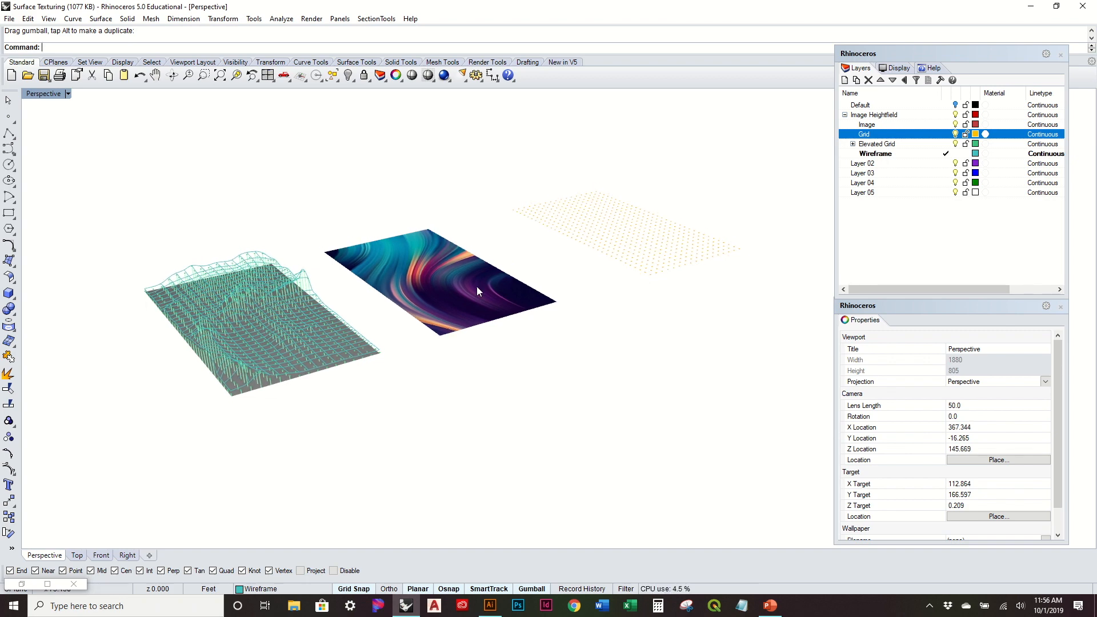
Step: Select all objects on the Elevated Grid sublayers and move them along the Y axis beyond the flat circle grid
left_click(915, 144)
right_click(913, 145)
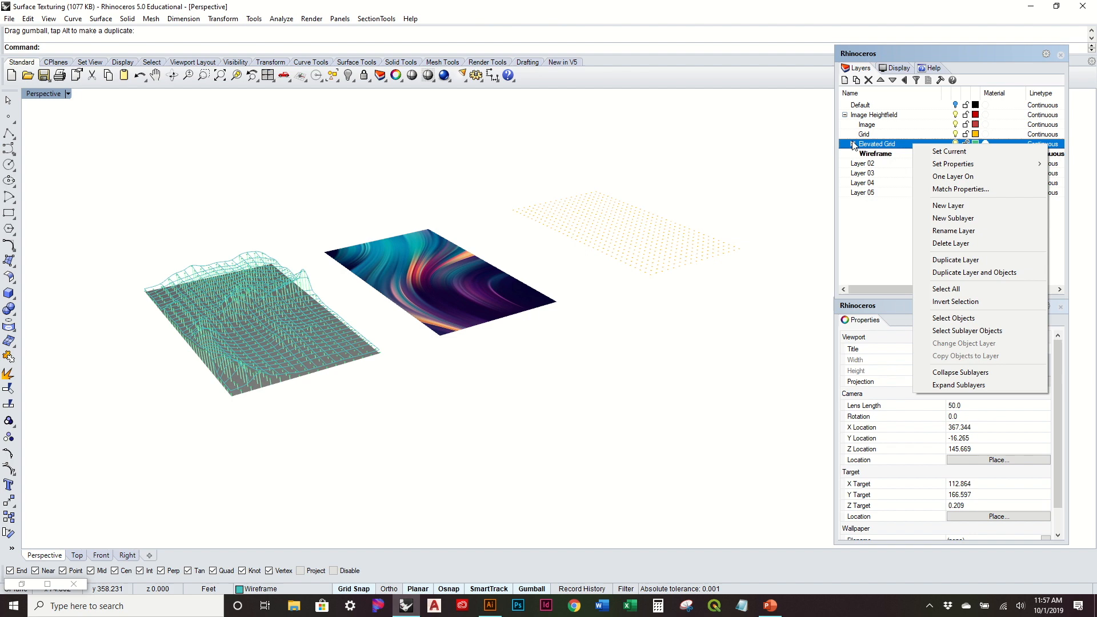
left_click(966, 331)
scroll(279, 298, "down", 3)
left_click_drag(293, 303, 676, 308)
key("Escape")
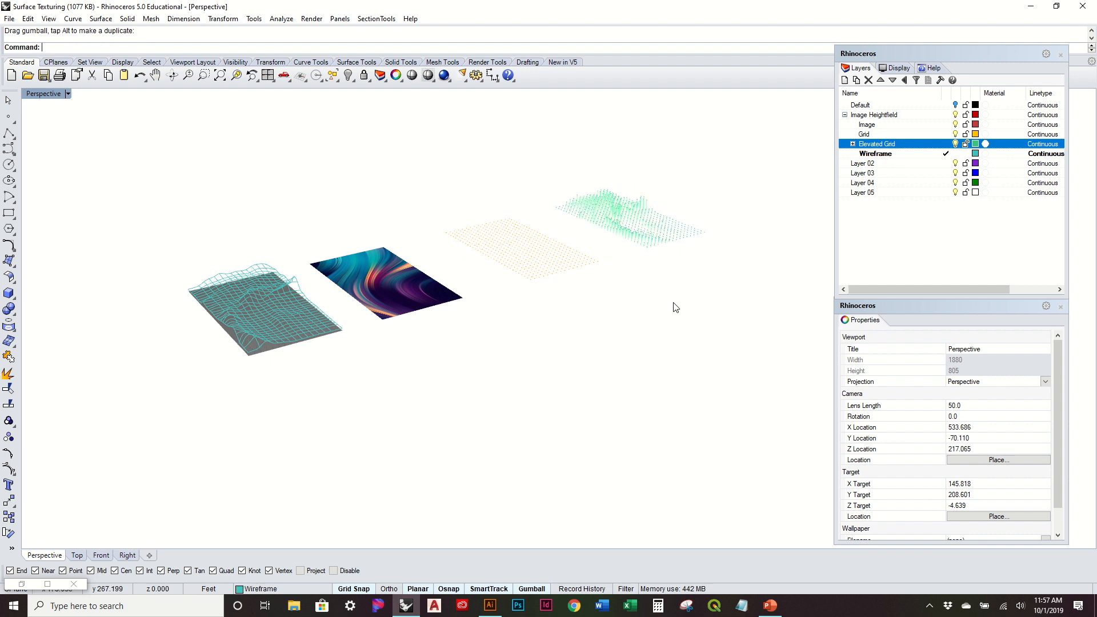
Step: Select the curves on the Wireframe layer and move them along the Y axis beyond the elevated grid
left_click(896, 154)
right_click(896, 155)
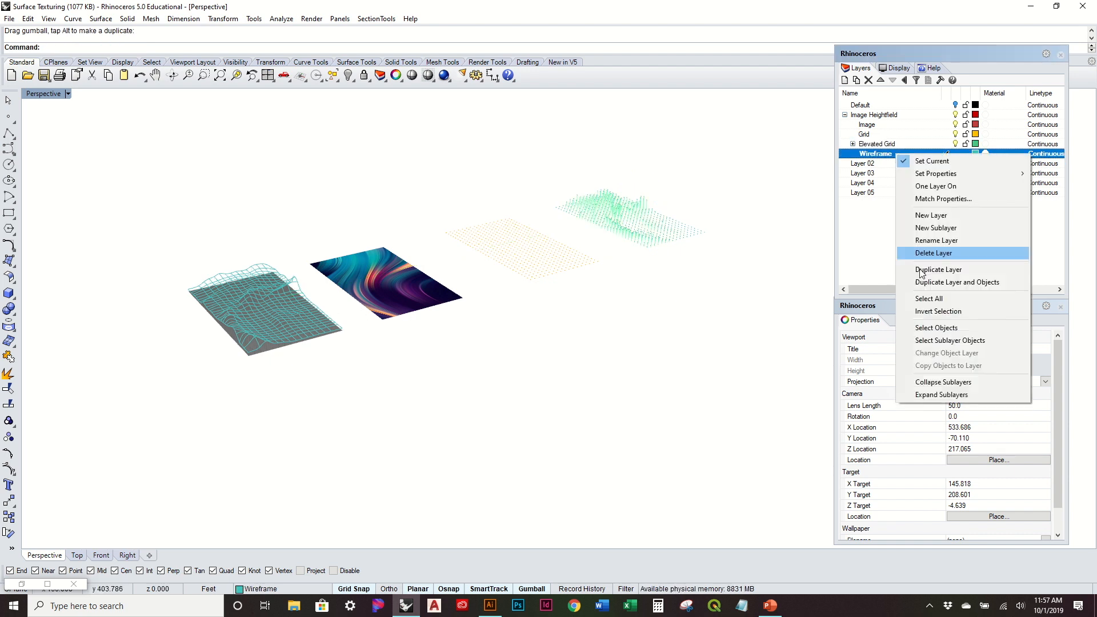
left_click(938, 328)
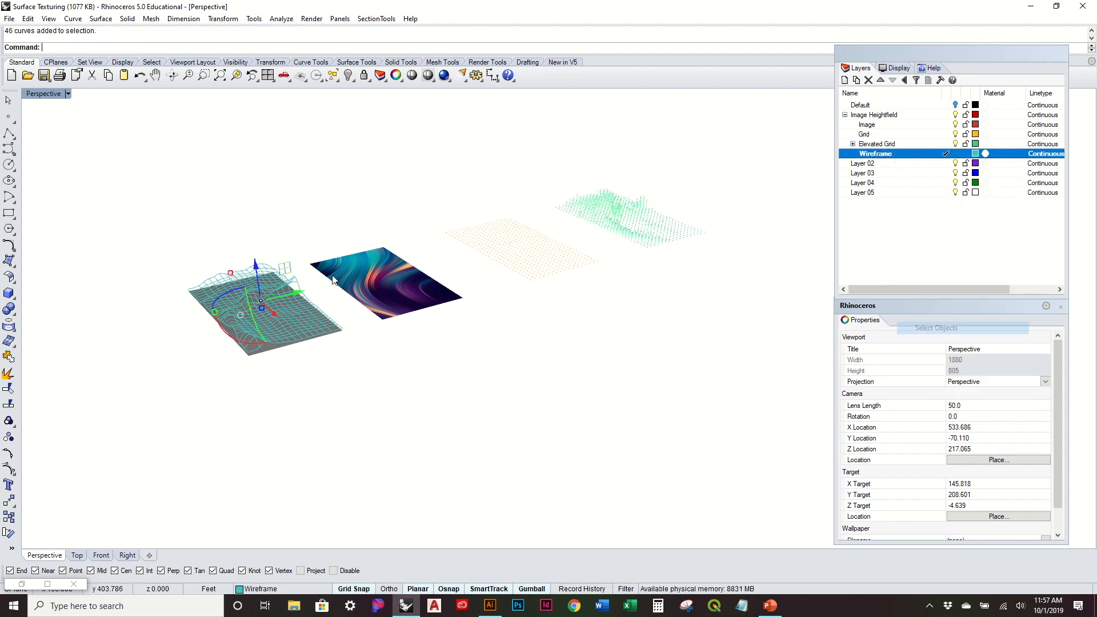
left_click_drag(299, 295, 746, 191)
right_click_drag(582, 214, 555, 234)
Step: Select the leftover surface on the Image Heightfield layer beside the image and hide it
left_click(291, 269)
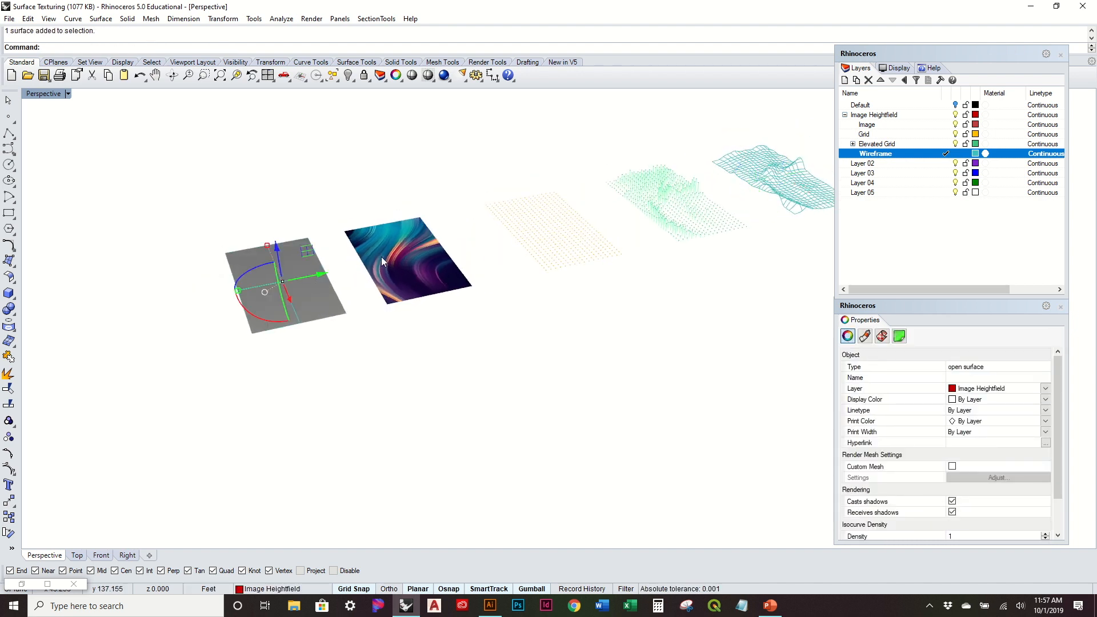
type("Hide")
key("Return")
right_click_drag(382, 256, 509, 373)
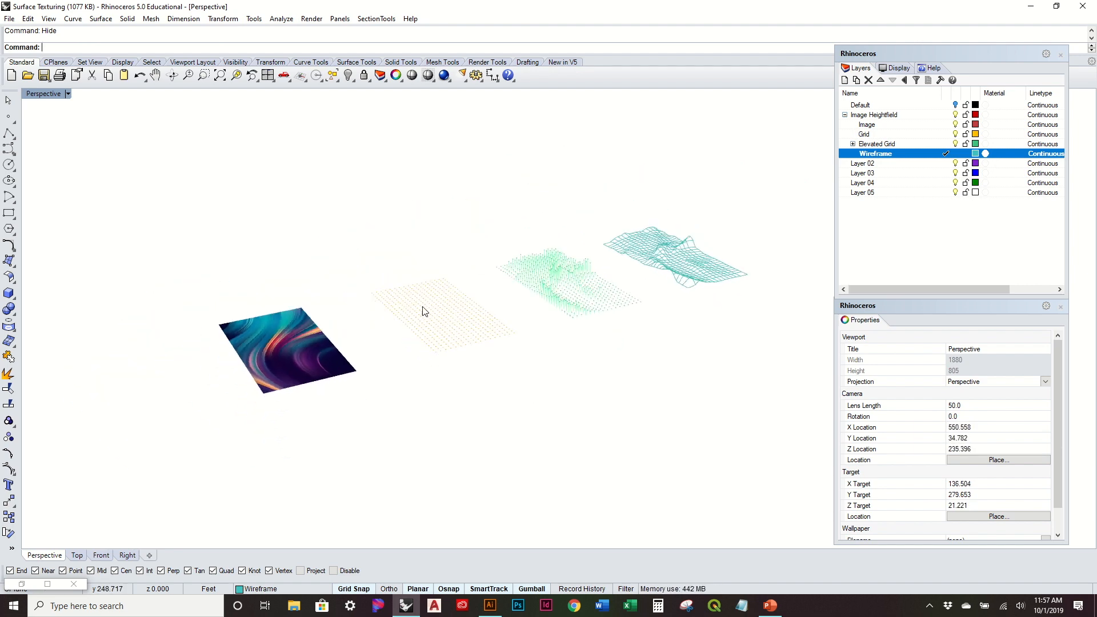
left_click_drag(386, 252, 796, 443)
left_click(417, 421)
right_click_drag(416, 422, 414, 308)
scroll(375, 337, "up", 4)
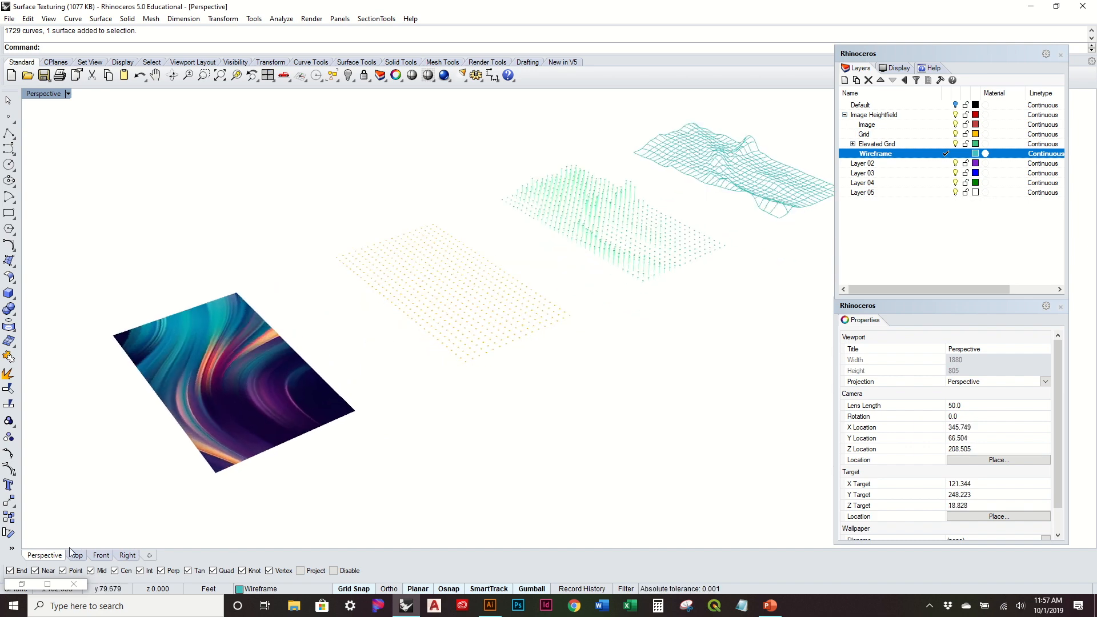
right_click(51, 557)
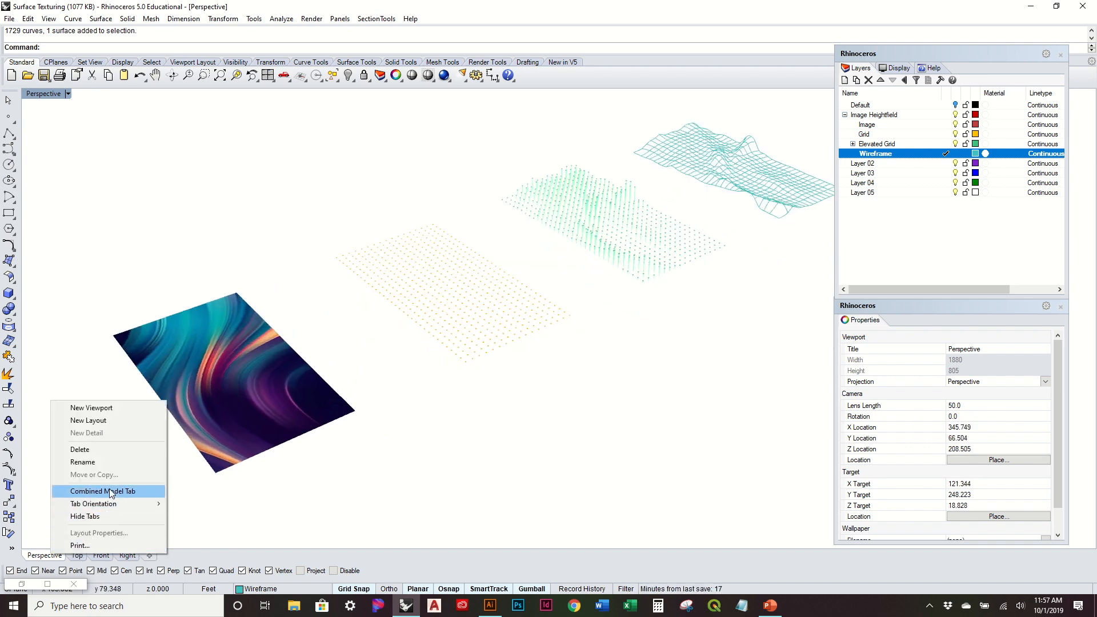
left_click(46, 562)
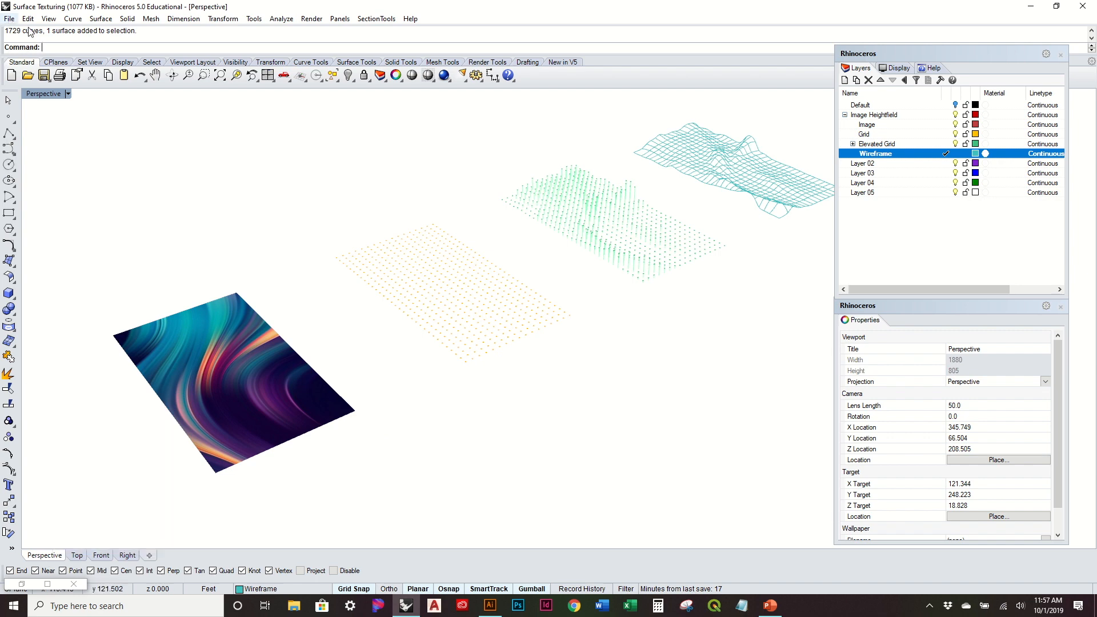
Step: Set the Perspective viewport to the SE isometric view and adjust its angle and framing so all four stages fit
left_click(49, 95)
mouse_move(95, 285)
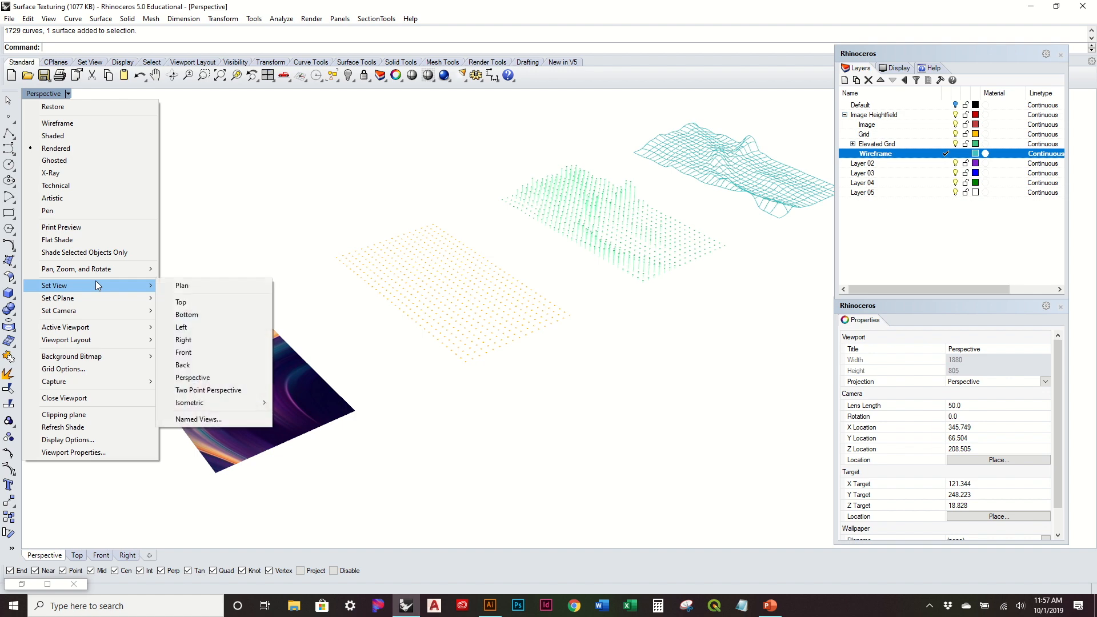
mouse_move(241, 404)
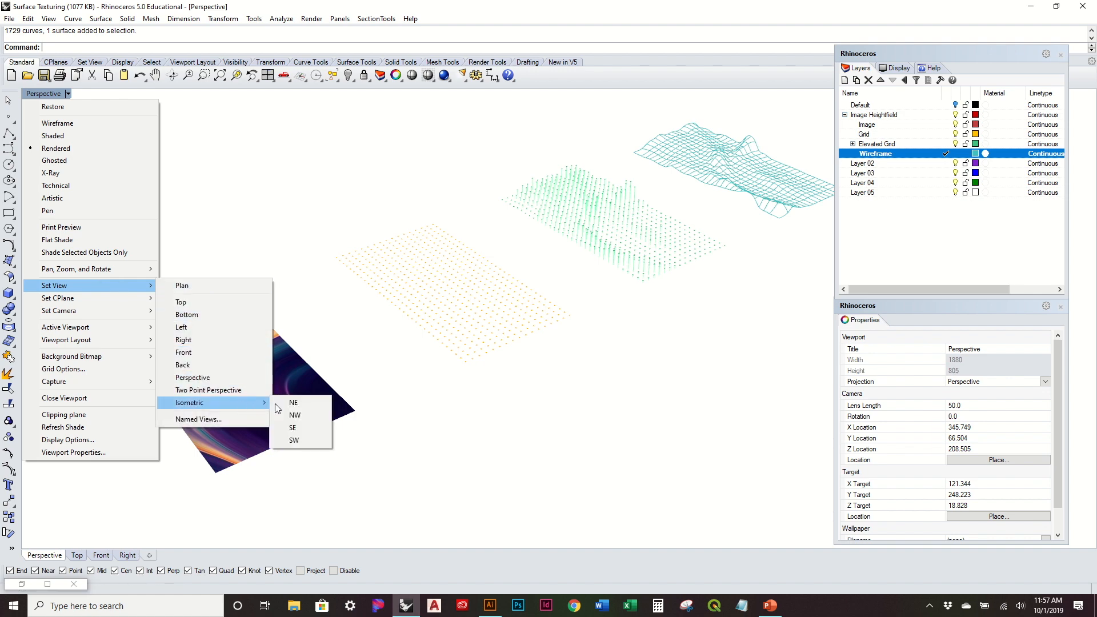
left_click(312, 428)
right_click_drag(665, 374, 425, 378)
right_click_drag(415, 316, 438, 326)
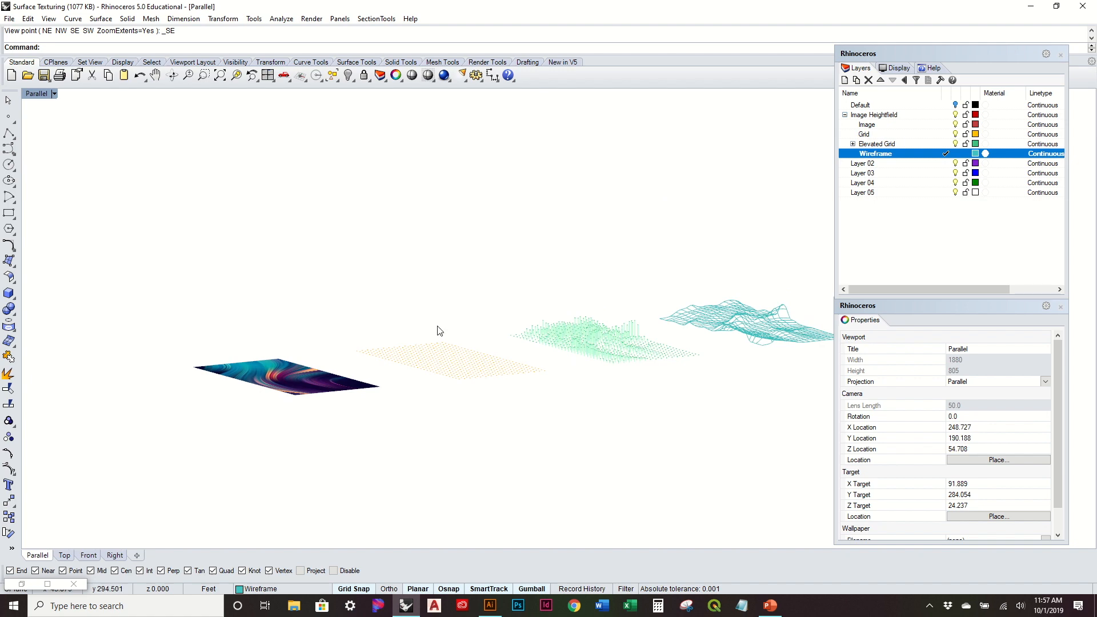
right_click_drag(355, 325, 368, 376)
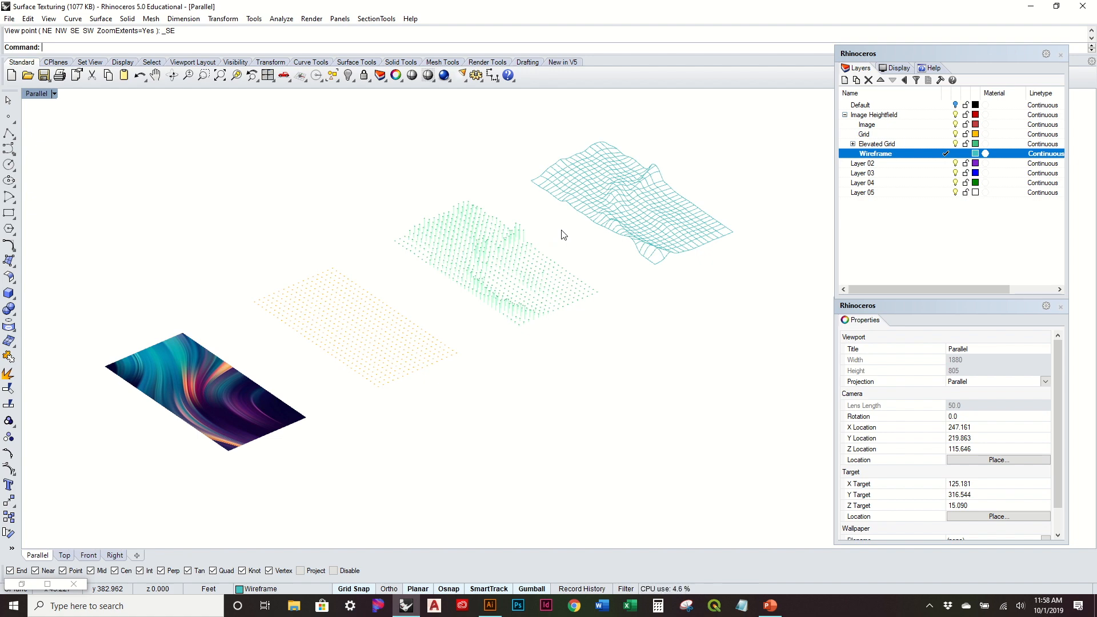
scroll(563, 235, "down", 2)
right_click_drag(564, 234, 535, 279)
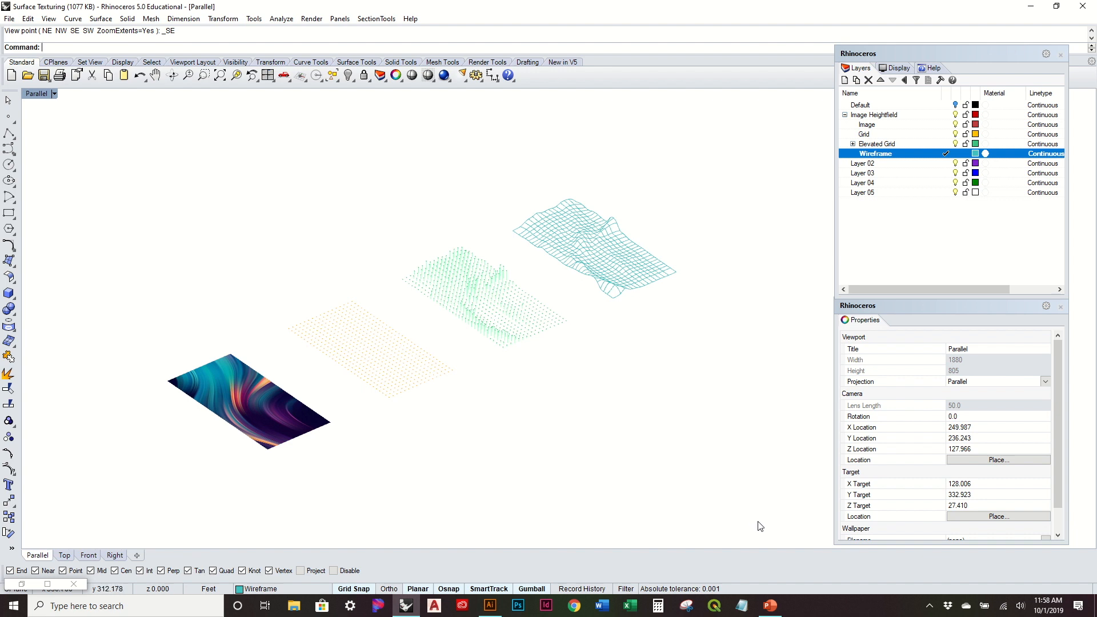
Step: Start exporting all visible objects into the Image Heightfield folder under Video Tutorials, Grasshopper, Landforms, Landform Visualizations, Process Diagrams
key("ctrl+a")
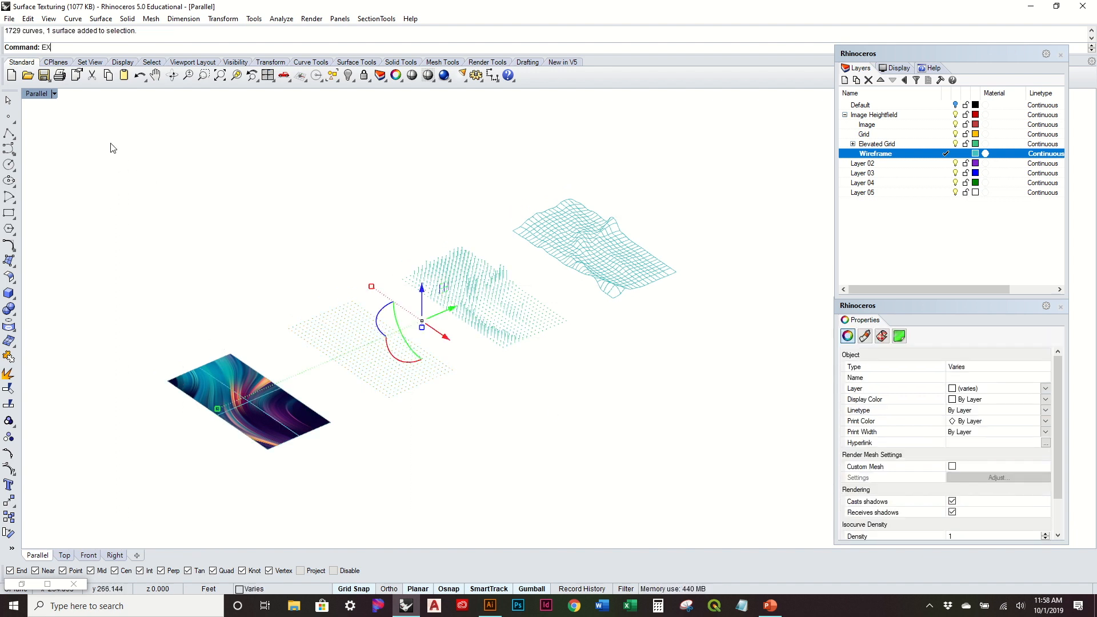
type("t")
key("Return")
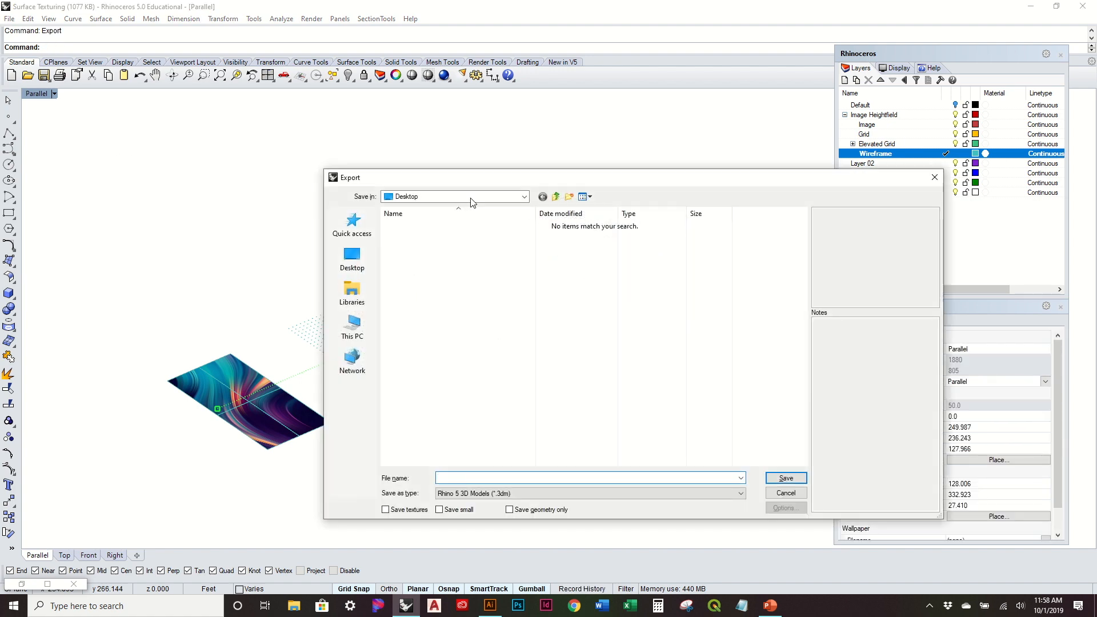
left_click(353, 226)
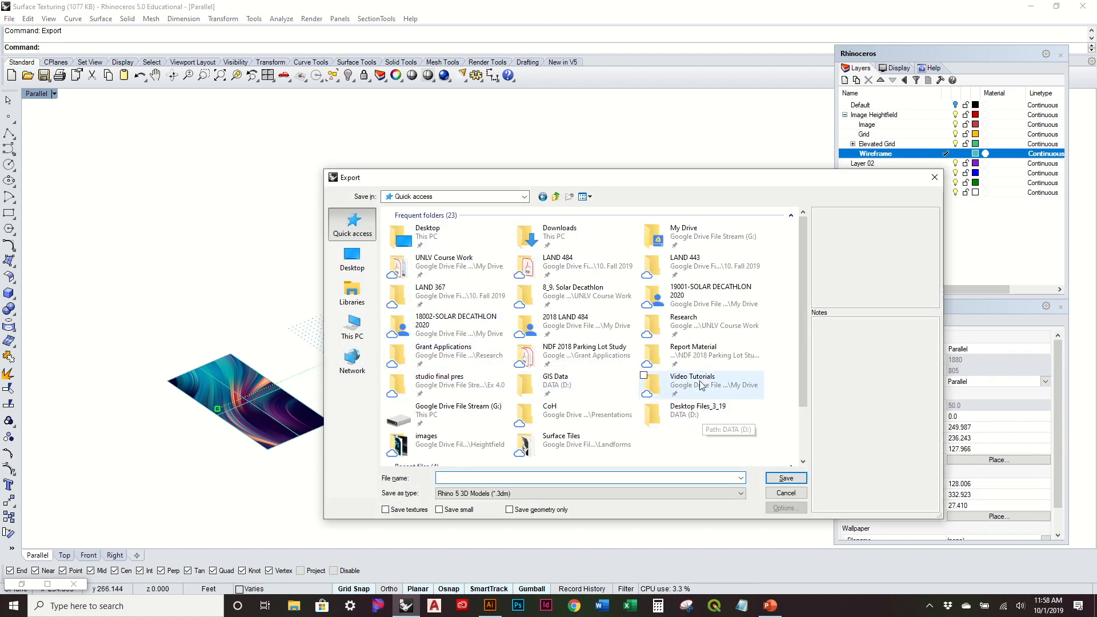
double_click(702, 385)
double_click(440, 226)
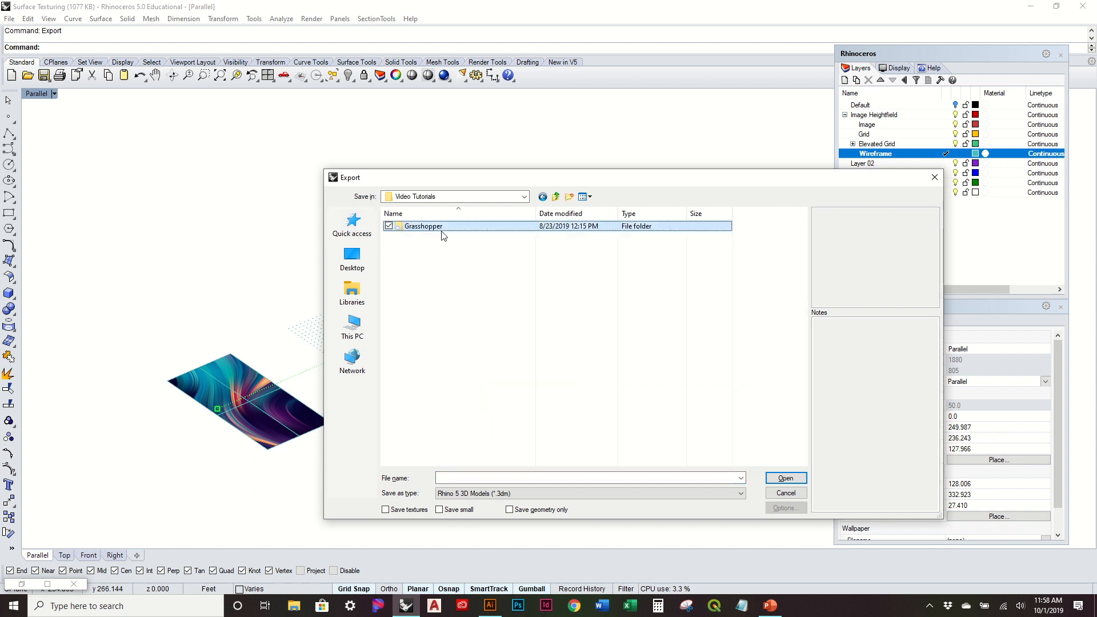
double_click(439, 237)
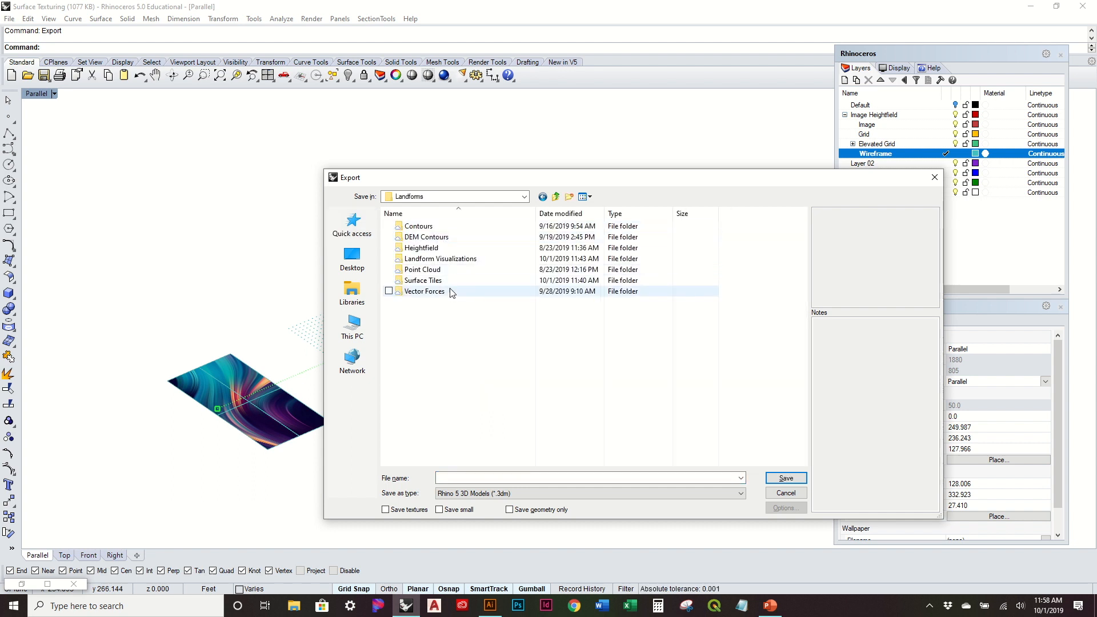
double_click(443, 259)
double_click(443, 226)
double_click(440, 227)
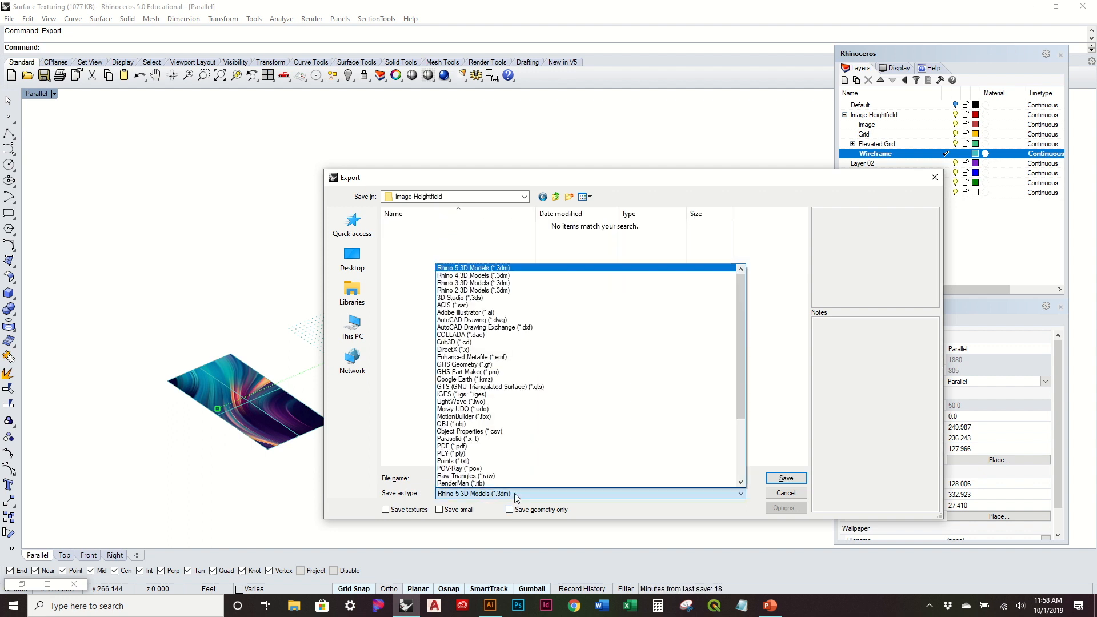
Step: Export the selection as an Adobe Illustrator file named rhino_export_heightfield, using a snapshot of the current view in RGB
left_click(486, 318)
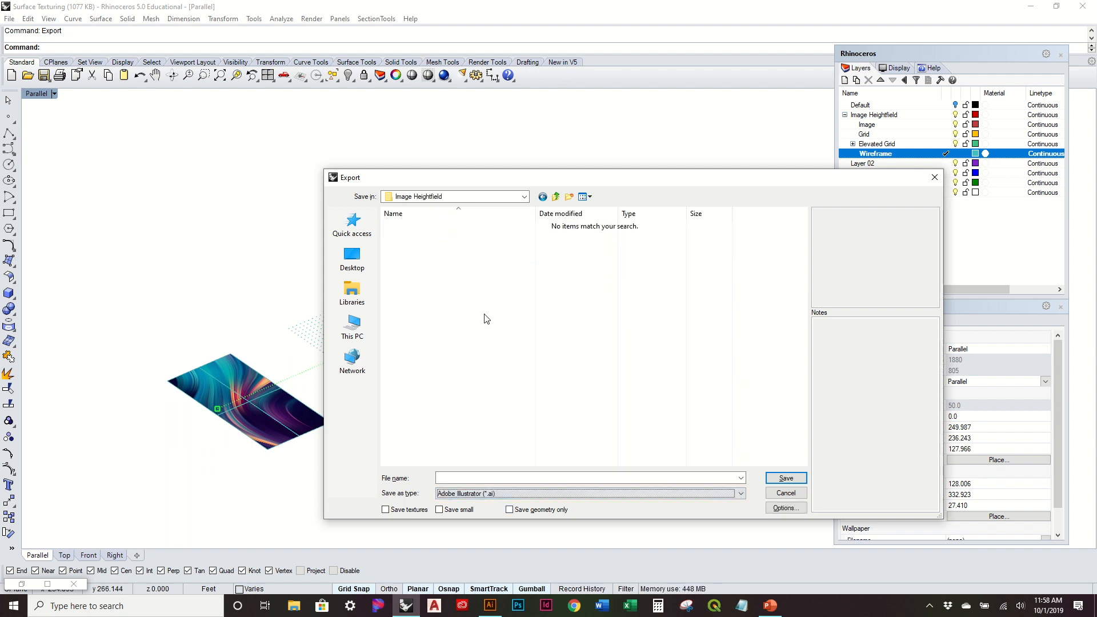
left_click(515, 476)
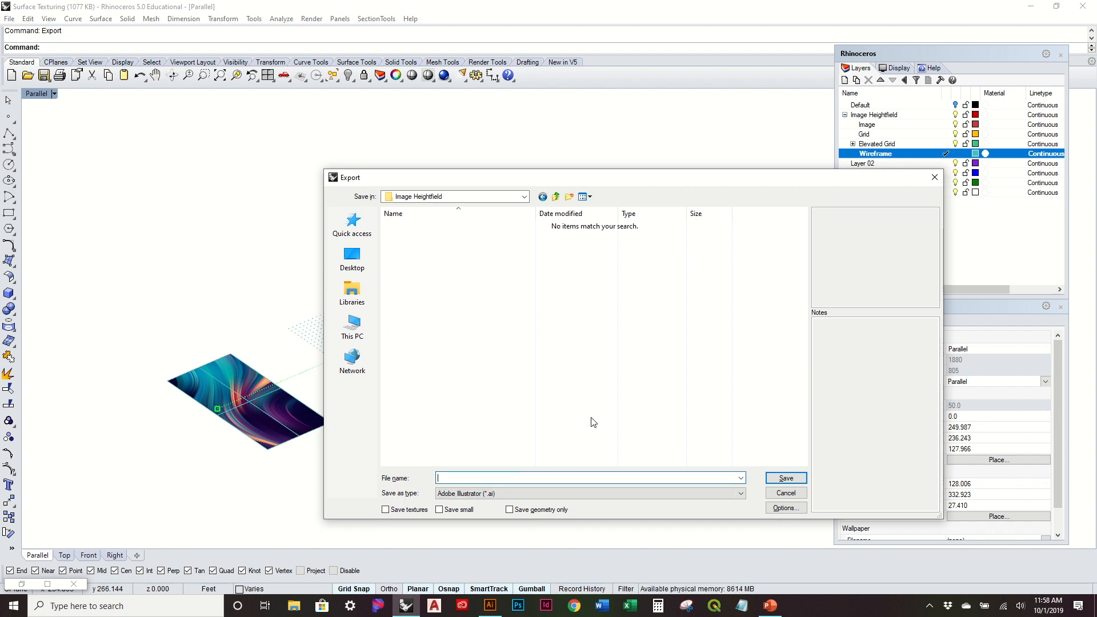
type("rhino_expo")
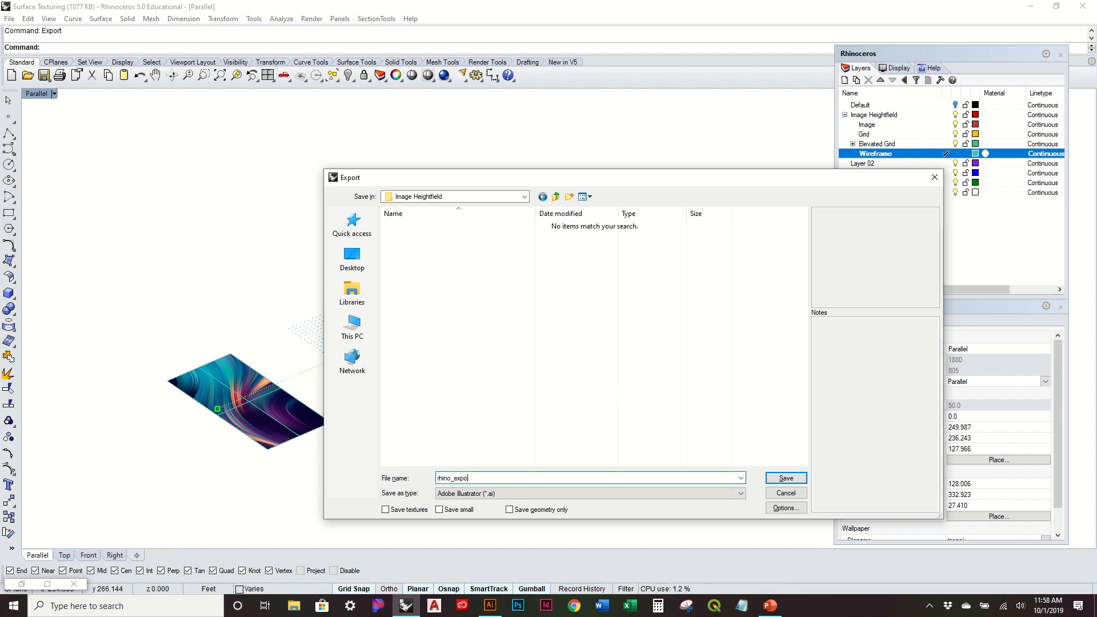
type("rt_heightfield")
key("Return")
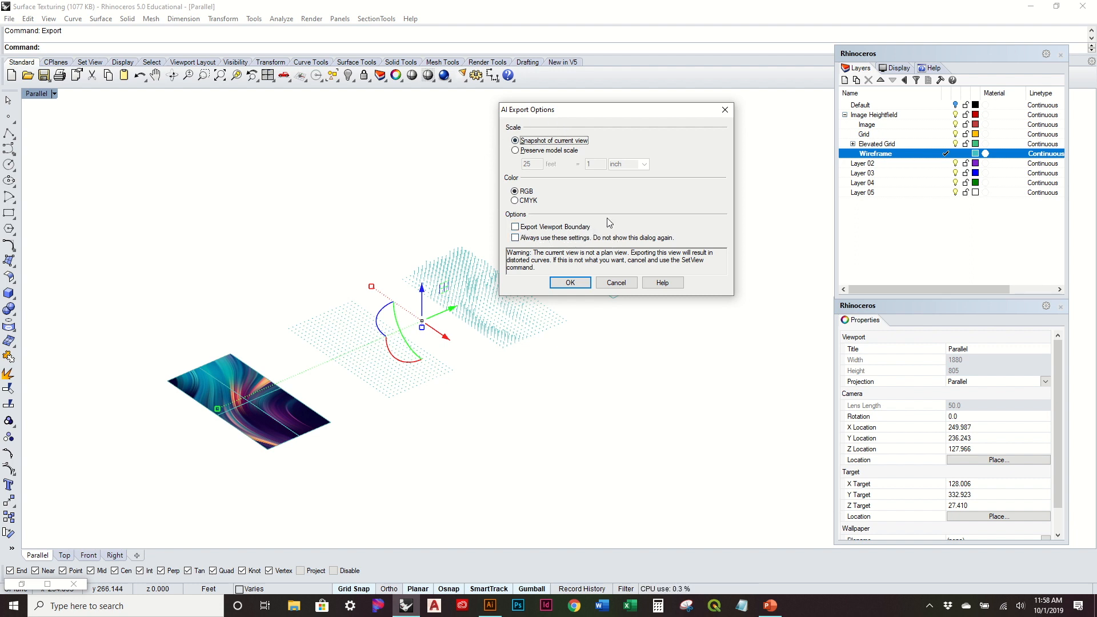
left_click(568, 282)
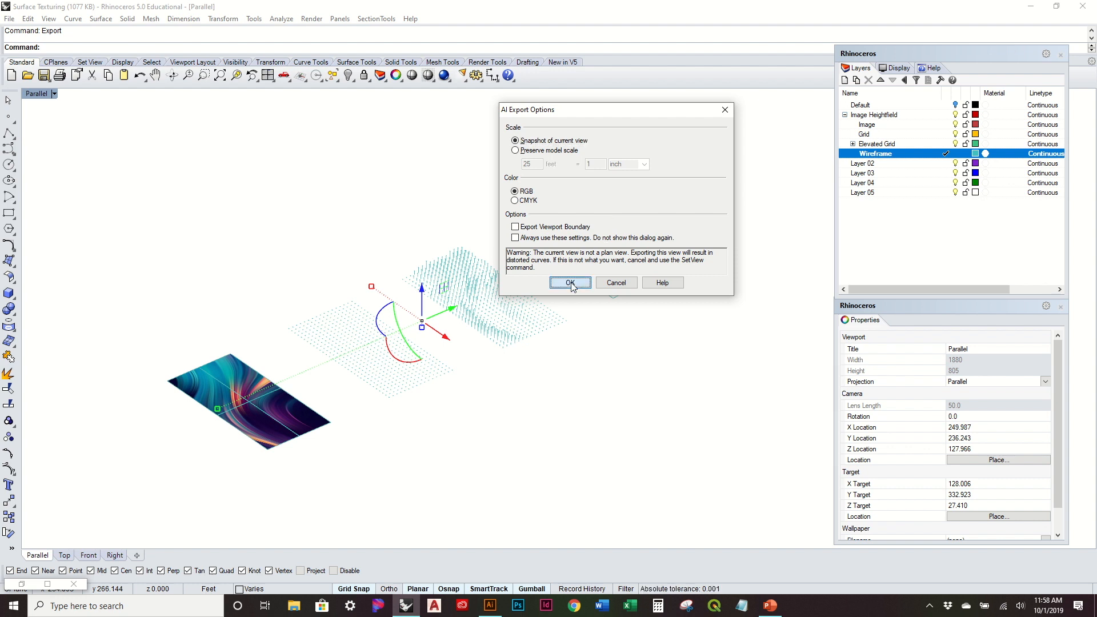
left_click(573, 291)
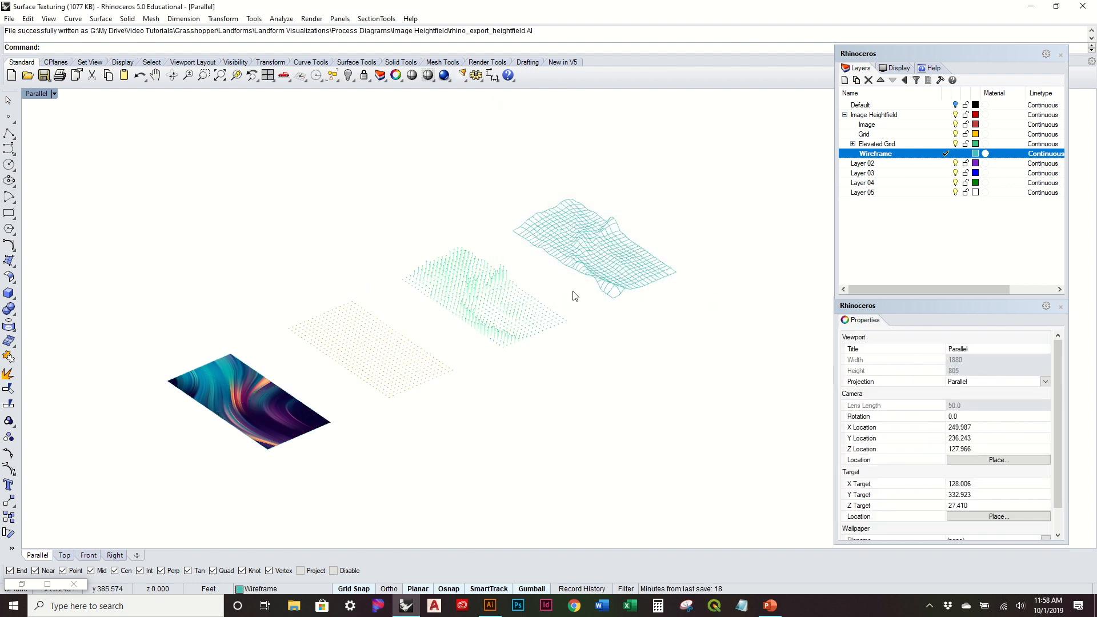
Step: Switch to Illustrator and create a new landscape Letter document, 11 in wide by 8.5 in high
mouse_move(622, 375)
right_mouse_down()
mouse_move(612, 306)
mouse_move(611, 391)
mouse_move(612, 381)
right_mouse_up()
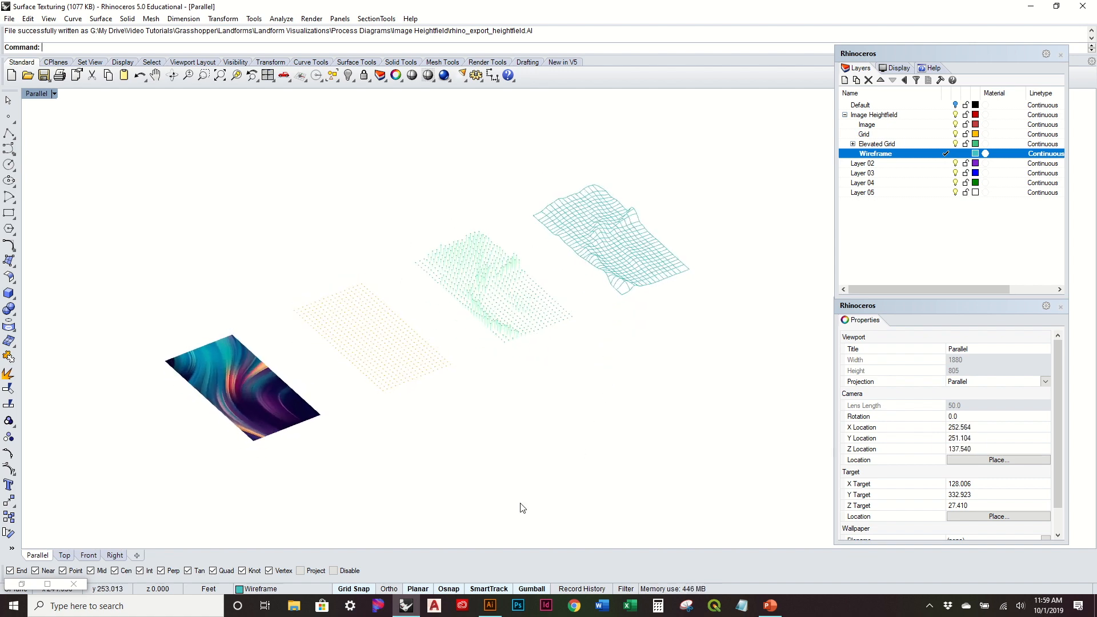
left_click(490, 605)
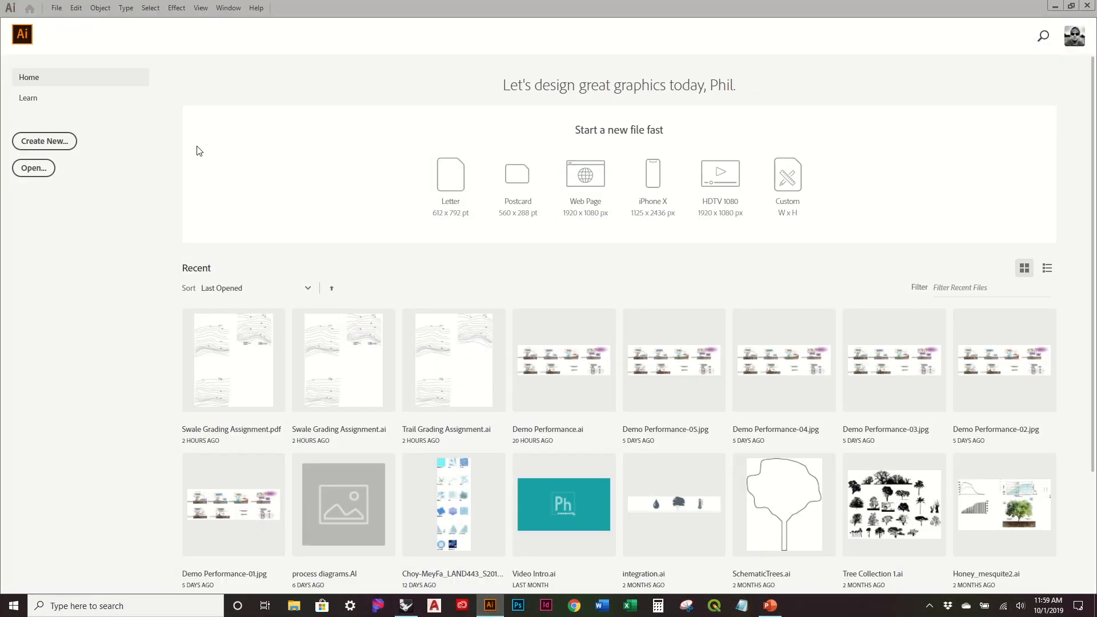
left_click(37, 150)
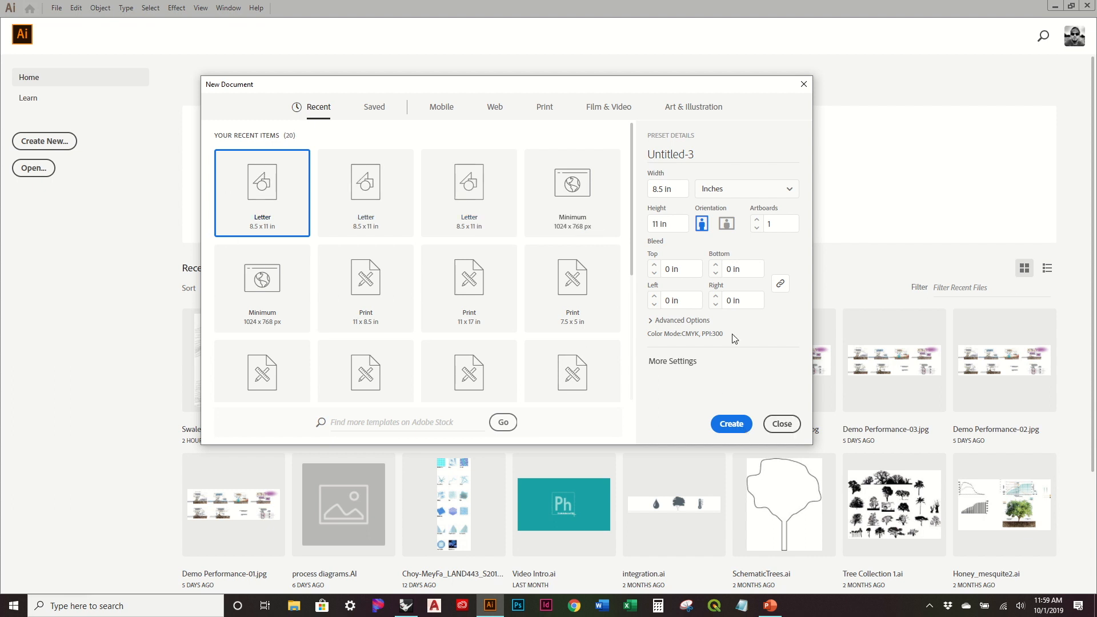
left_click(727, 223)
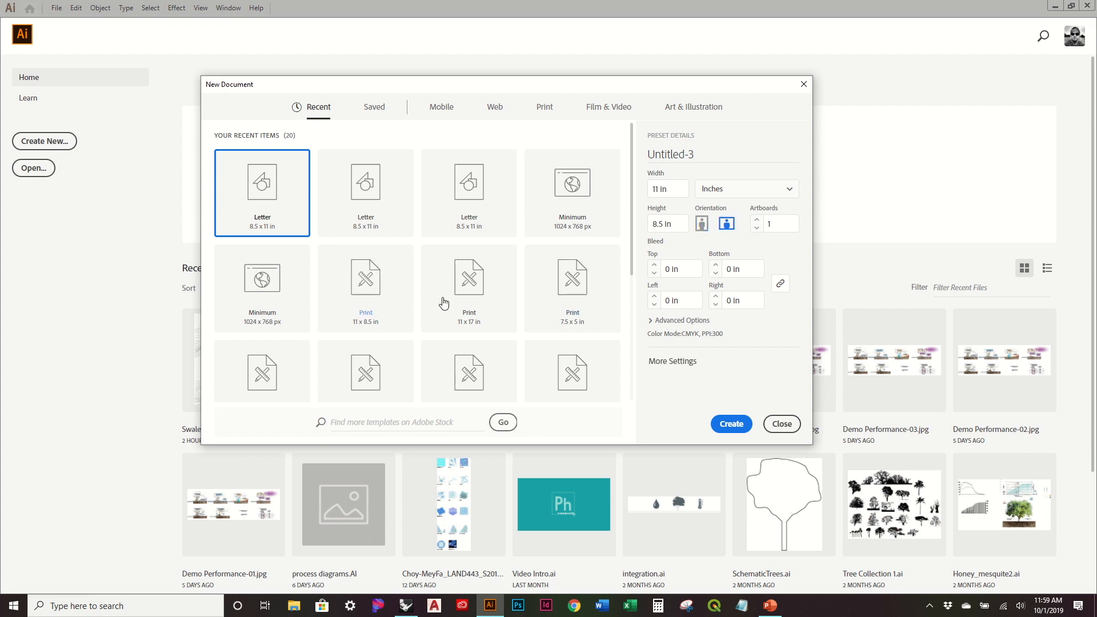
left_click(739, 425)
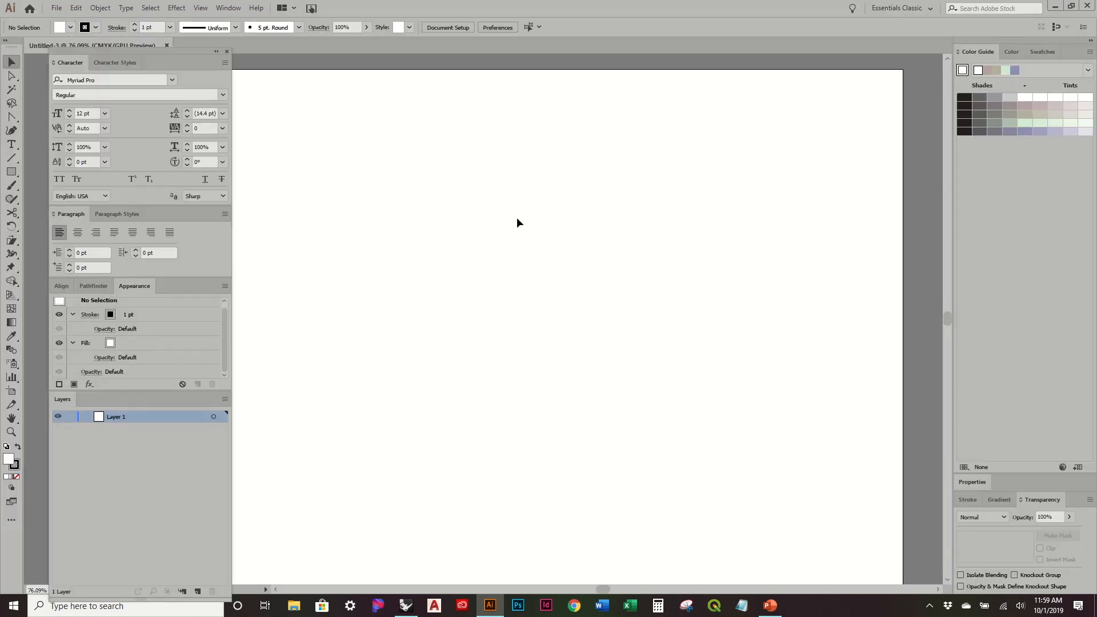
Step: Open the rhino_export_heightfield file from the Process Diagrams Image Heightfield folder under Landform Visualizations
left_click(57, 8)
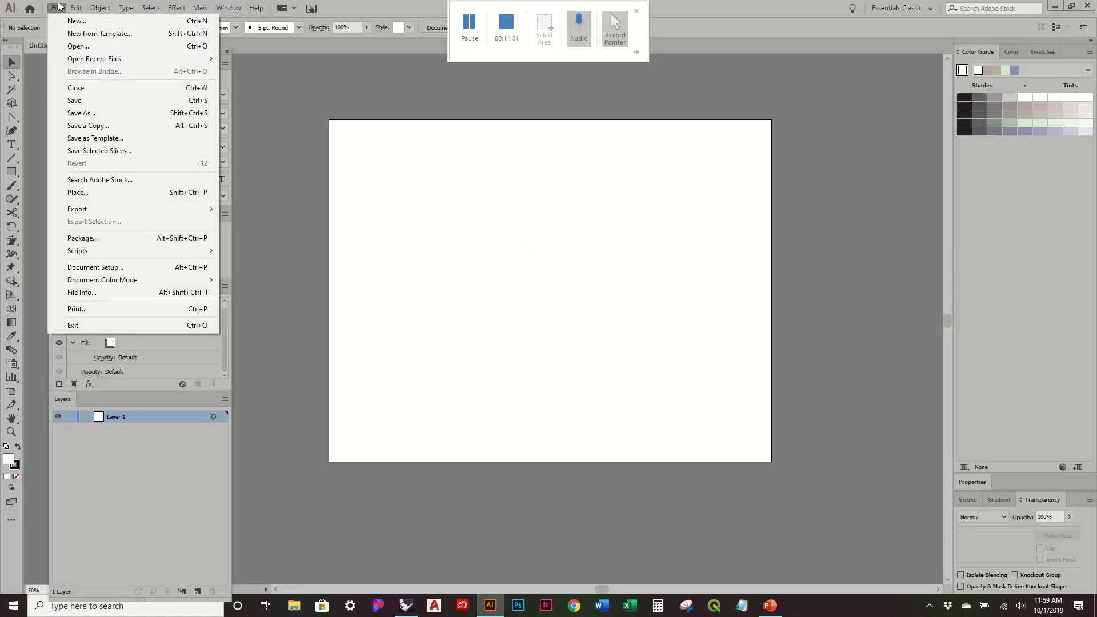
left_click(78, 46)
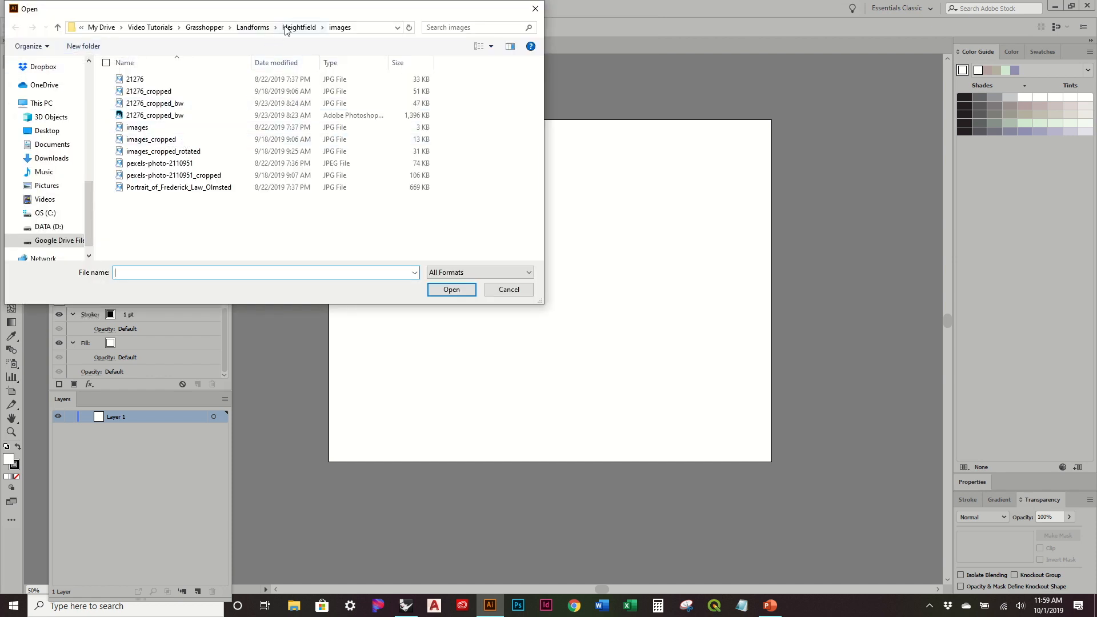
left_click(255, 30)
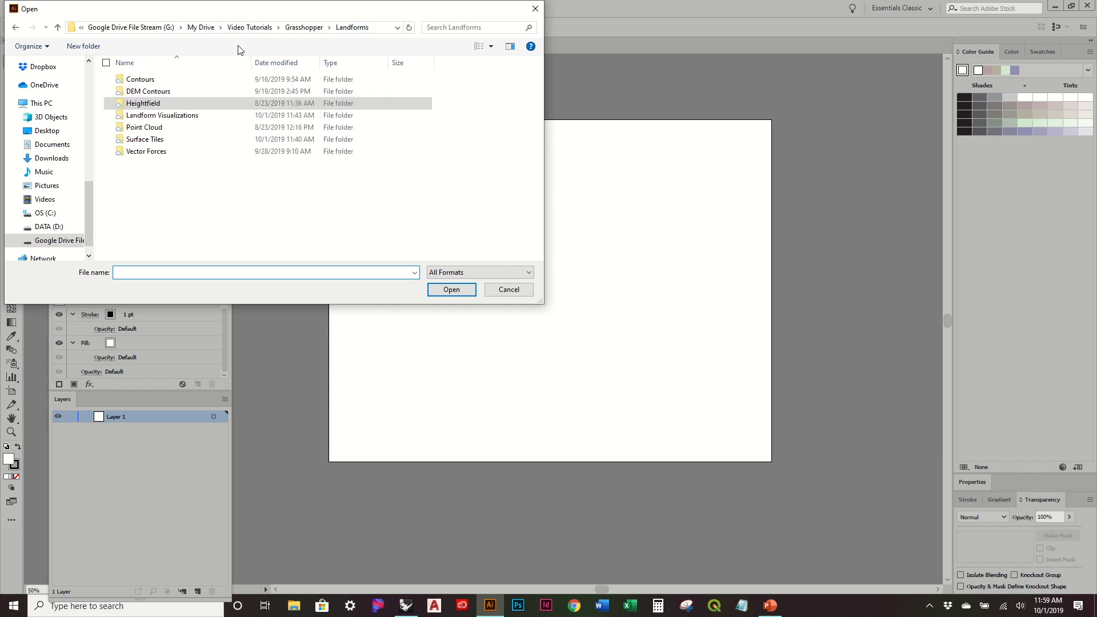
double_click(172, 116)
double_click(170, 81)
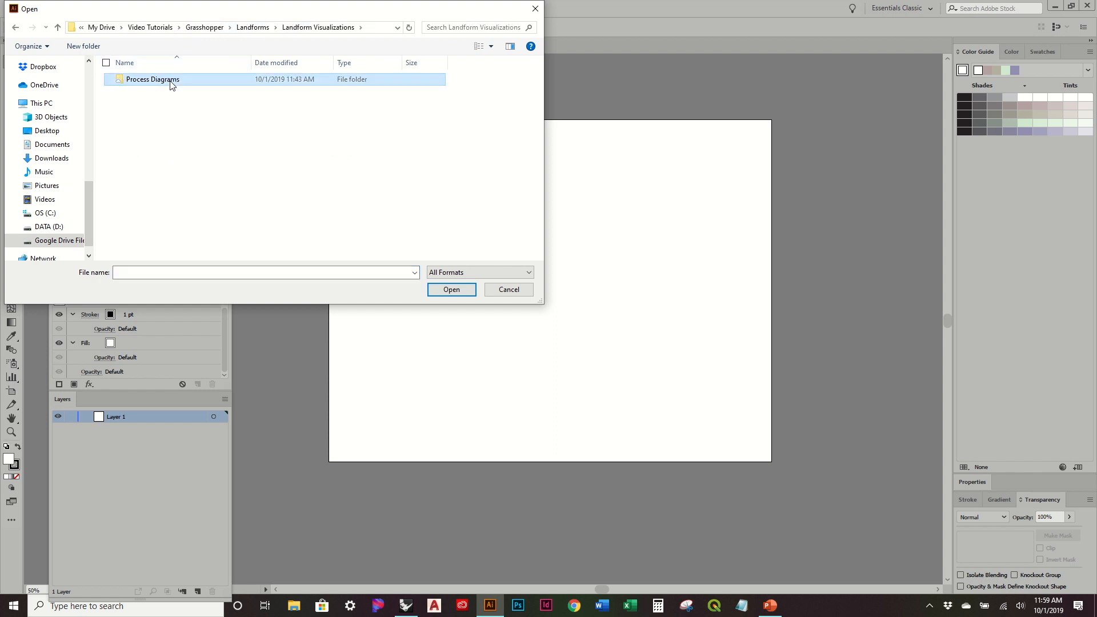
double_click(171, 82)
left_click(164, 91)
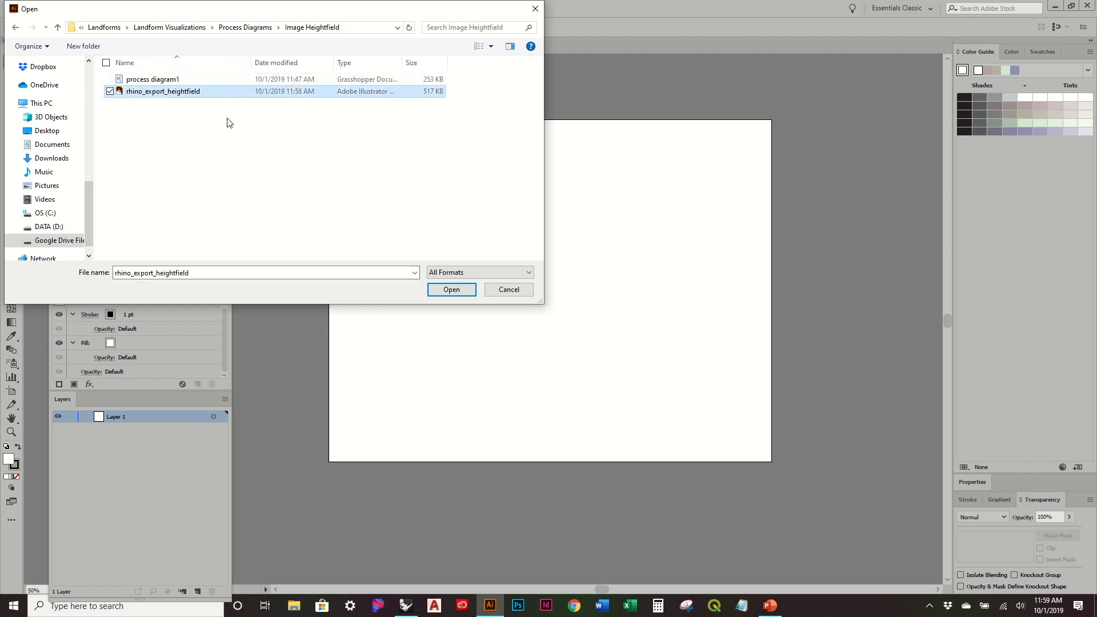
left_click(451, 288)
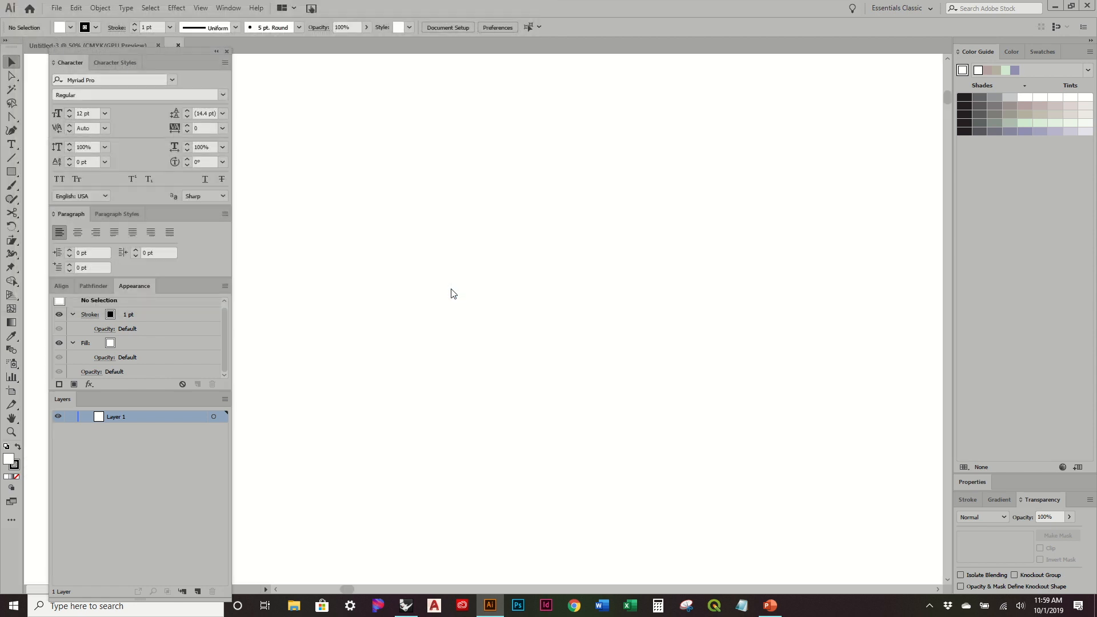
Step: Examine the exported linework of the four stages in rhino_export_heightfield and compare its document with the blank Untitled-3 document
scroll(580, 167, "down", 3, "alt")
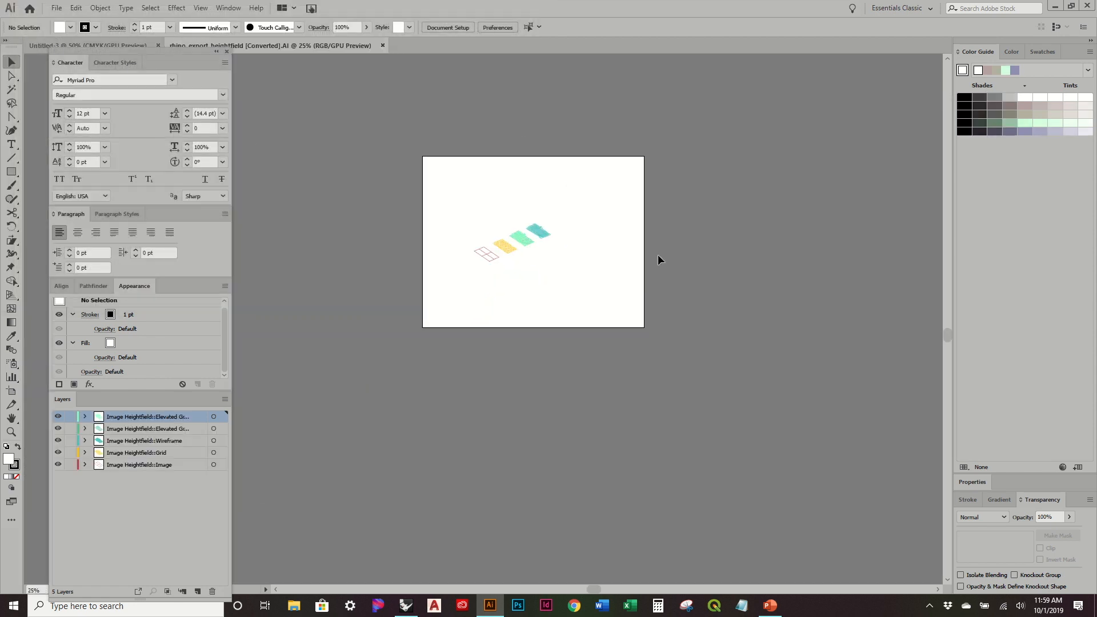
left_click(108, 45)
left_click(269, 45)
left_click_drag(609, 312, 442, 173)
scroll(487, 211, "up", 4, "alt")
left_click(487, 211)
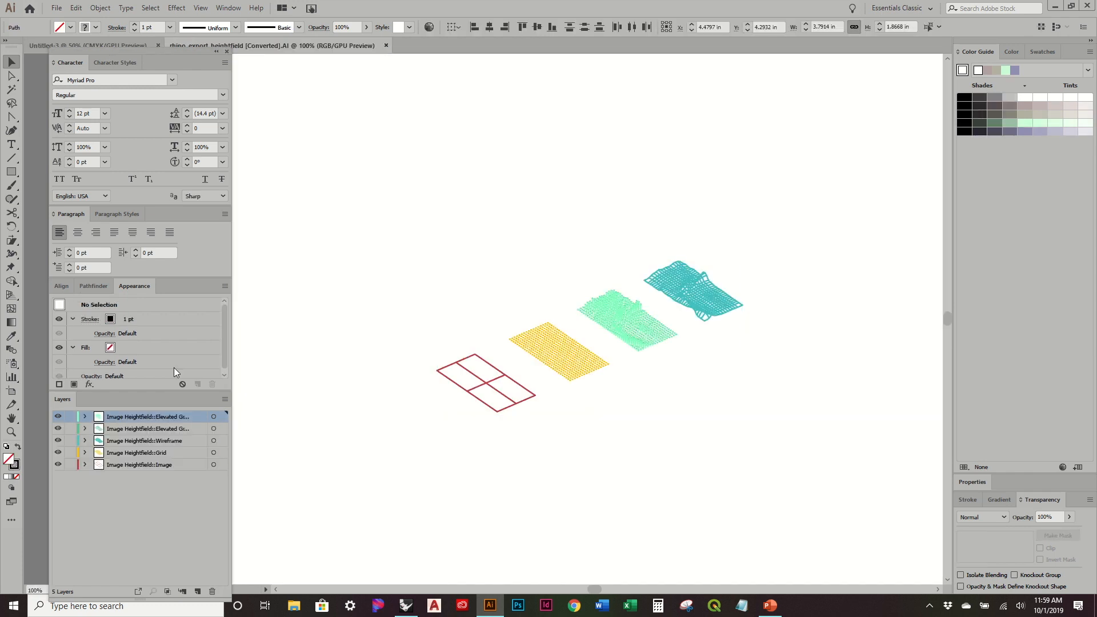
Step: Examine the four exported stages and their linework close up across the artboard
left_click(86, 441)
left_click(85, 441)
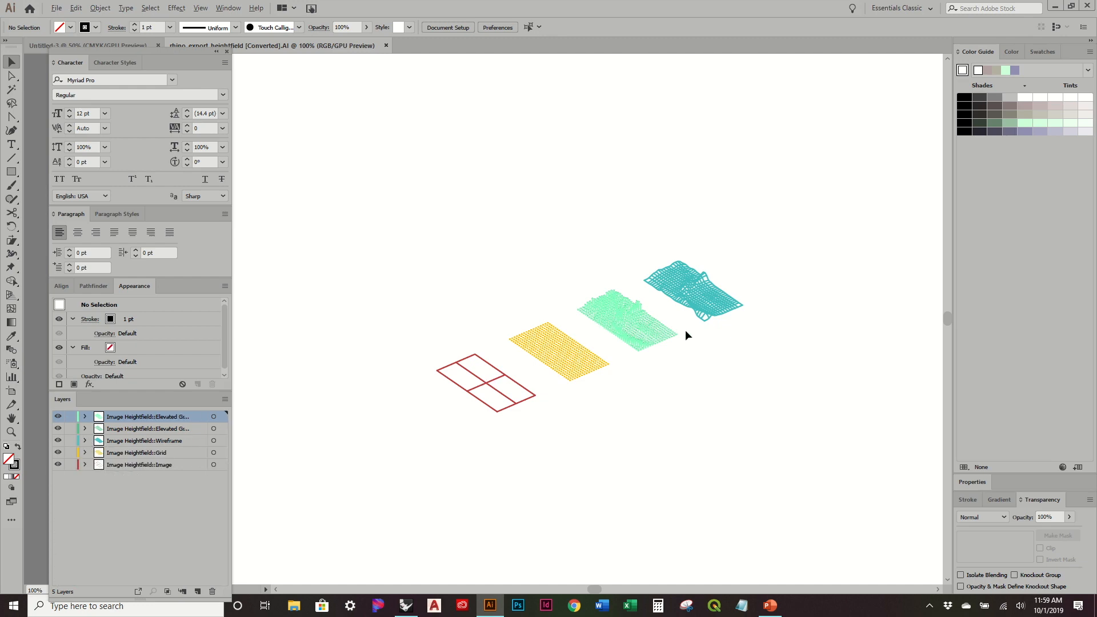
scroll(686, 329, "up", 4, "alt")
scroll(684, 332, "down", 3, "alt")
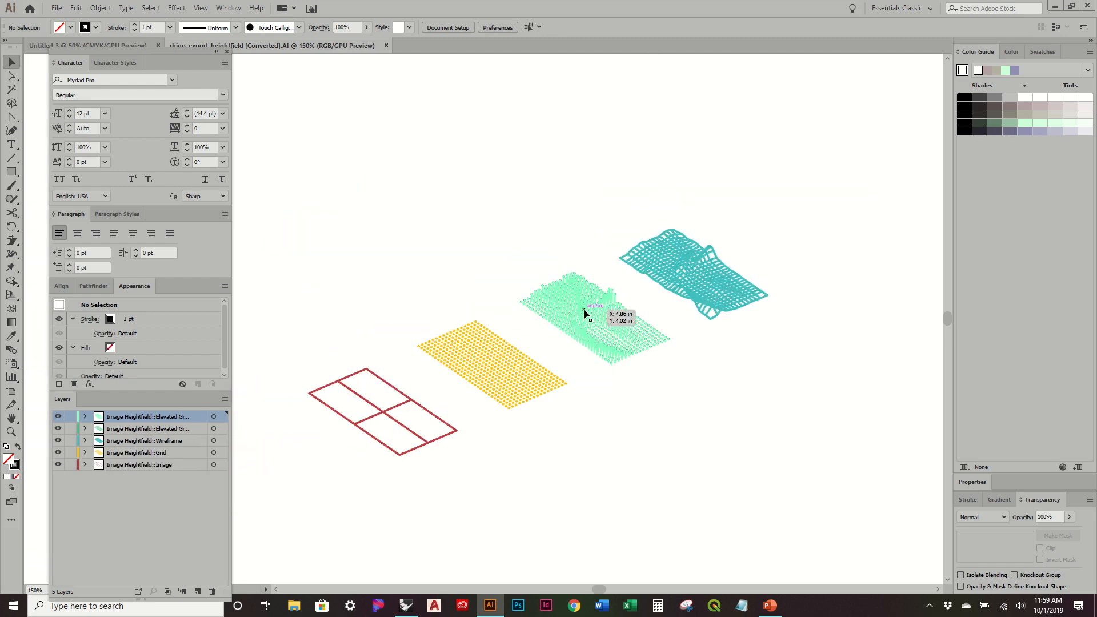
scroll(439, 229, "down", 2, "alt")
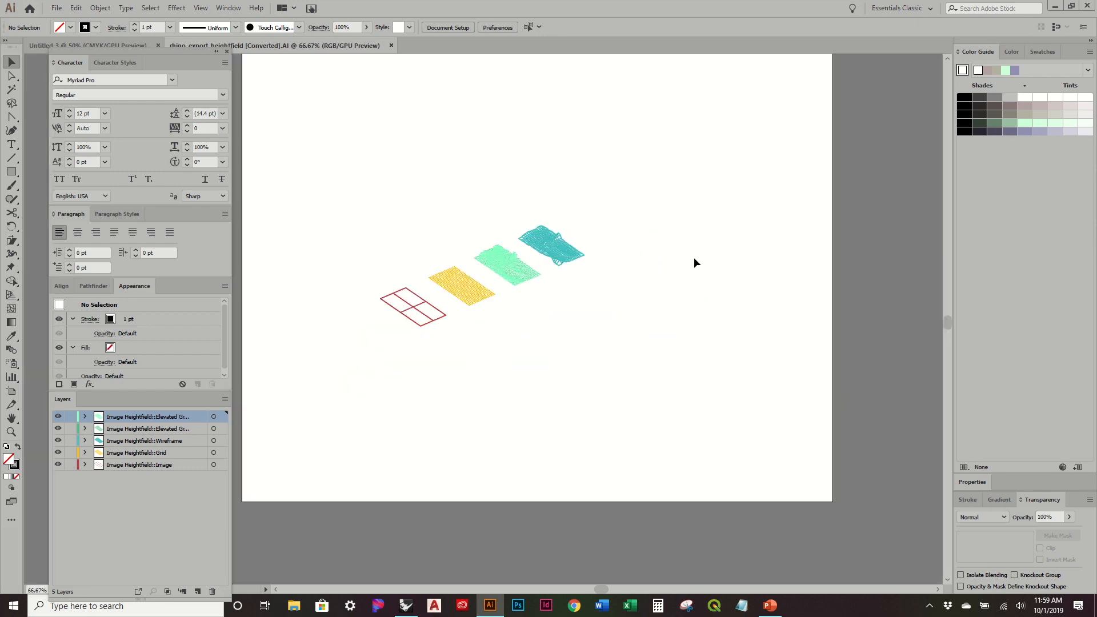
scroll(437, 300, "up", 4, "alt")
scroll(520, 272, "down", 2, "alt")
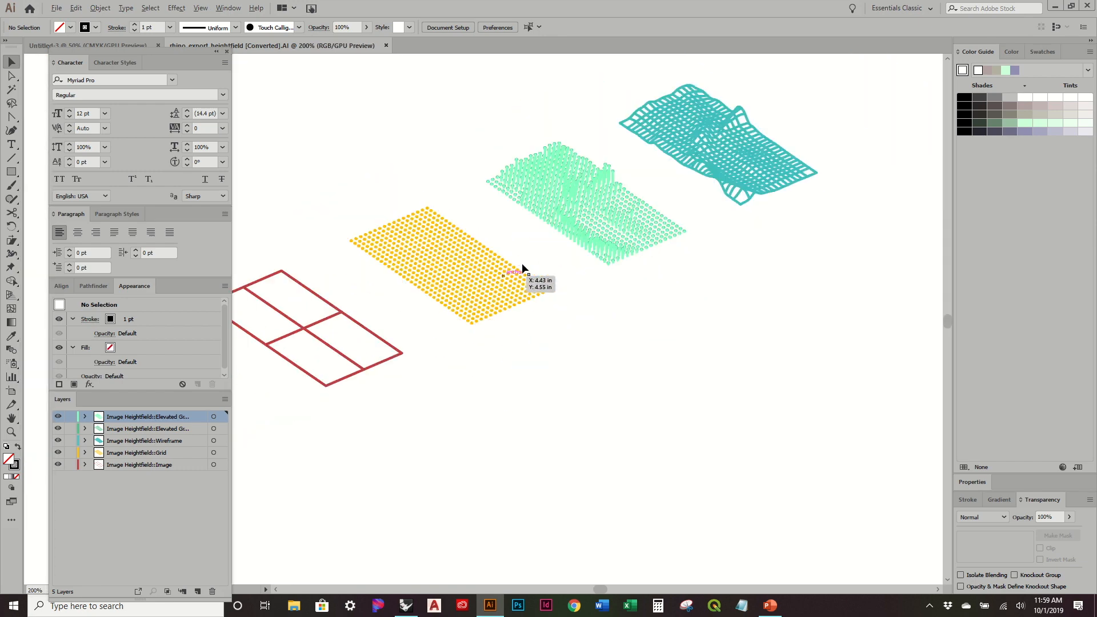
scroll(657, 218, "up", 2, "alt")
scroll(658, 208, "down", 1, "alt")
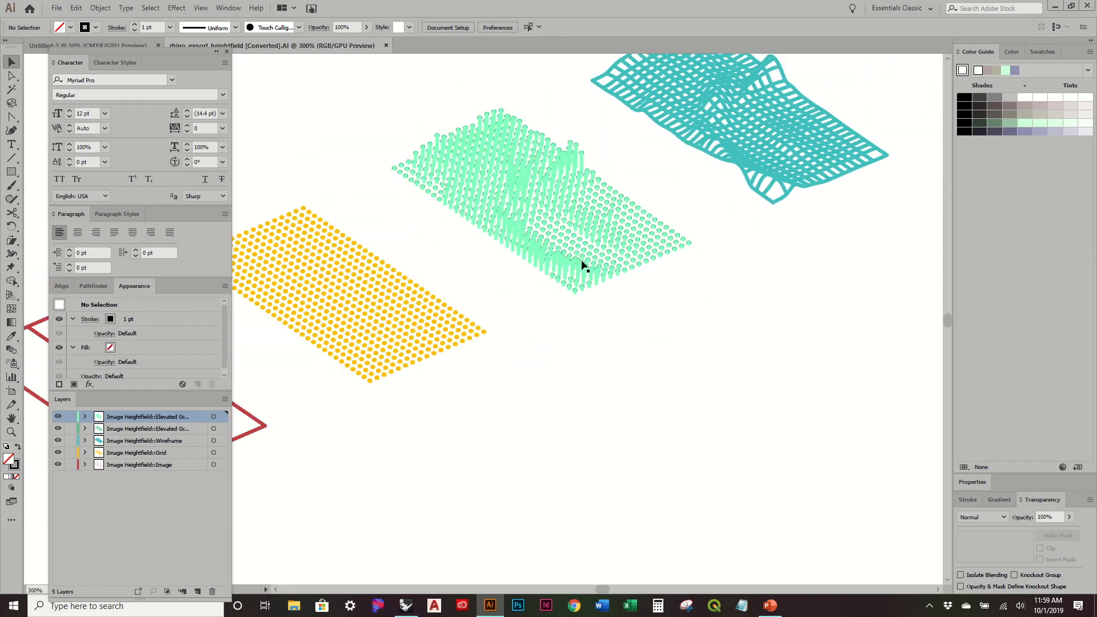
scroll(584, 265, "down", 1, "alt")
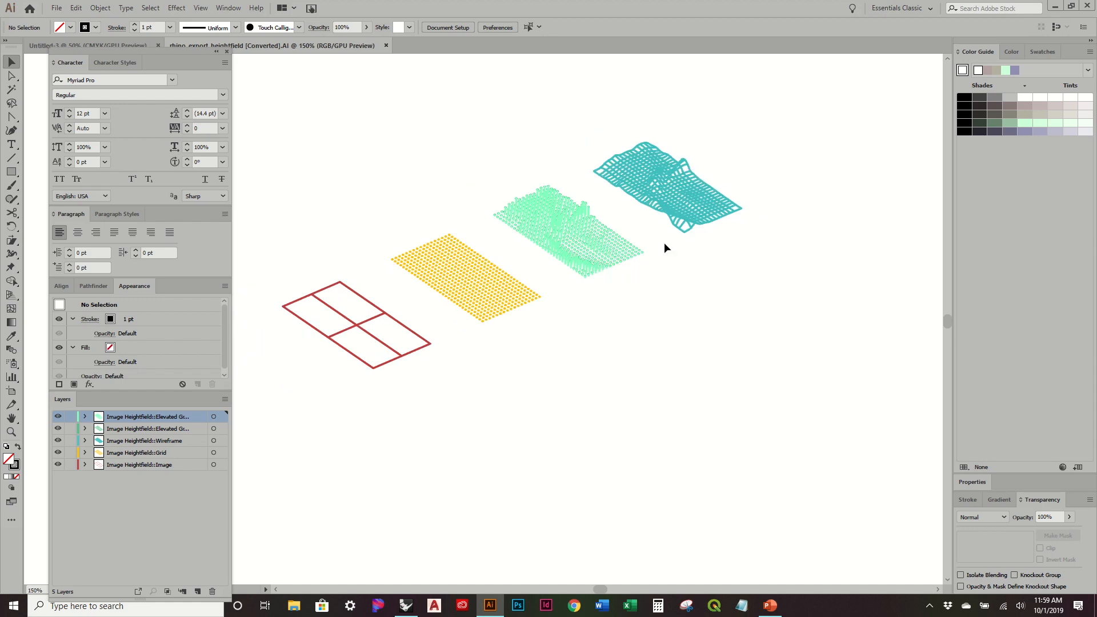
scroll(579, 228, "up", 4, "alt")
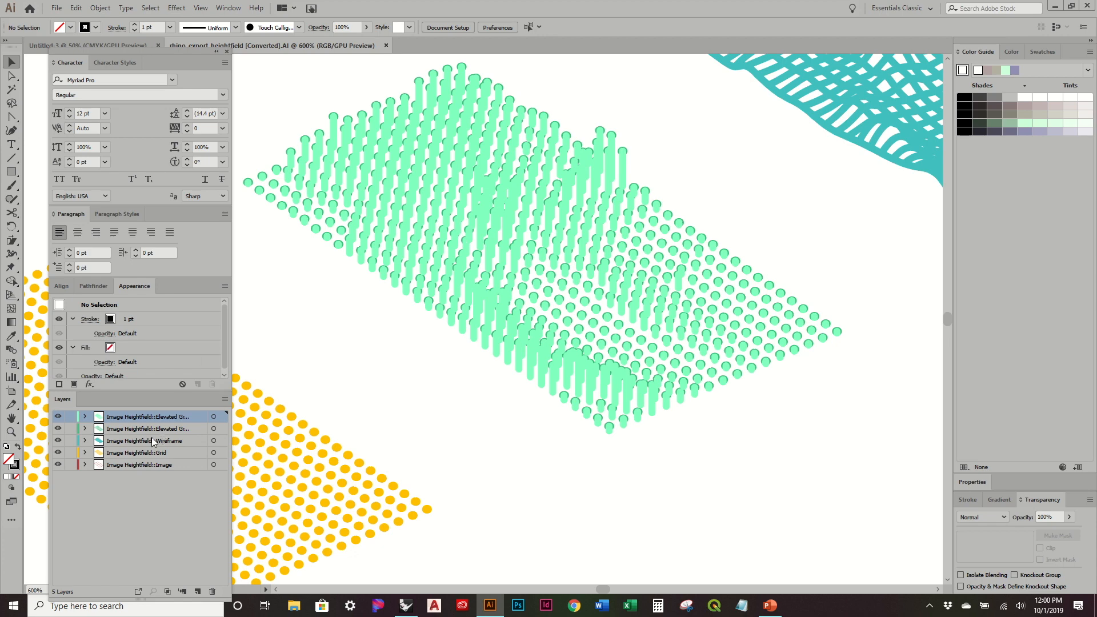
Step: Hide and reshow each of the two elevated-grid layers in turn to examine the linework it contains
left_click(58, 429)
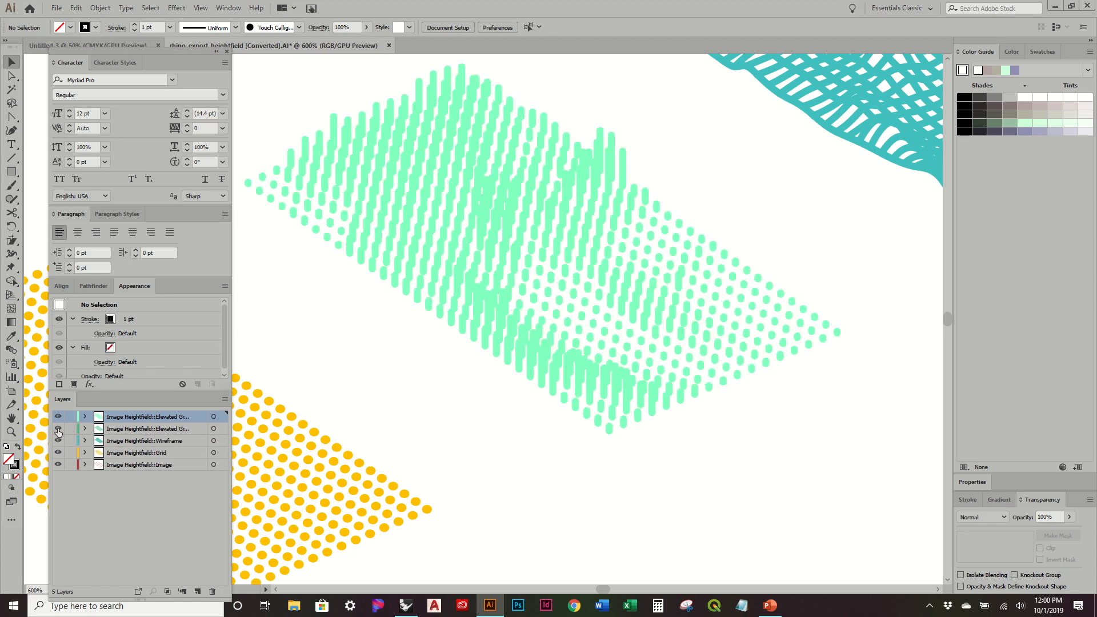
left_click(58, 429)
left_click(58, 417)
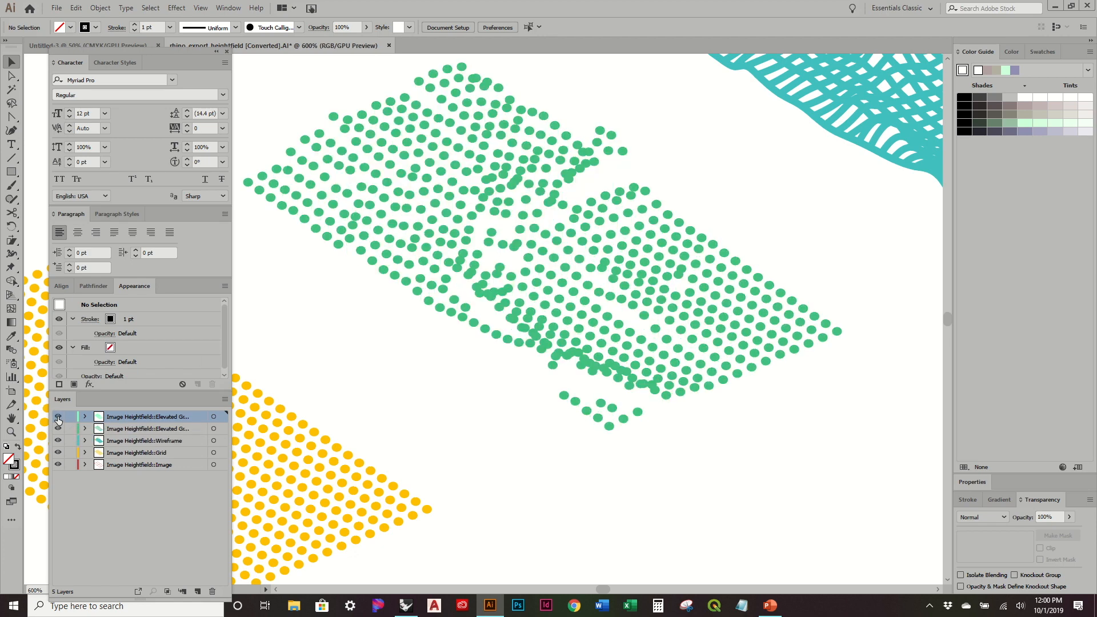
left_click(58, 417)
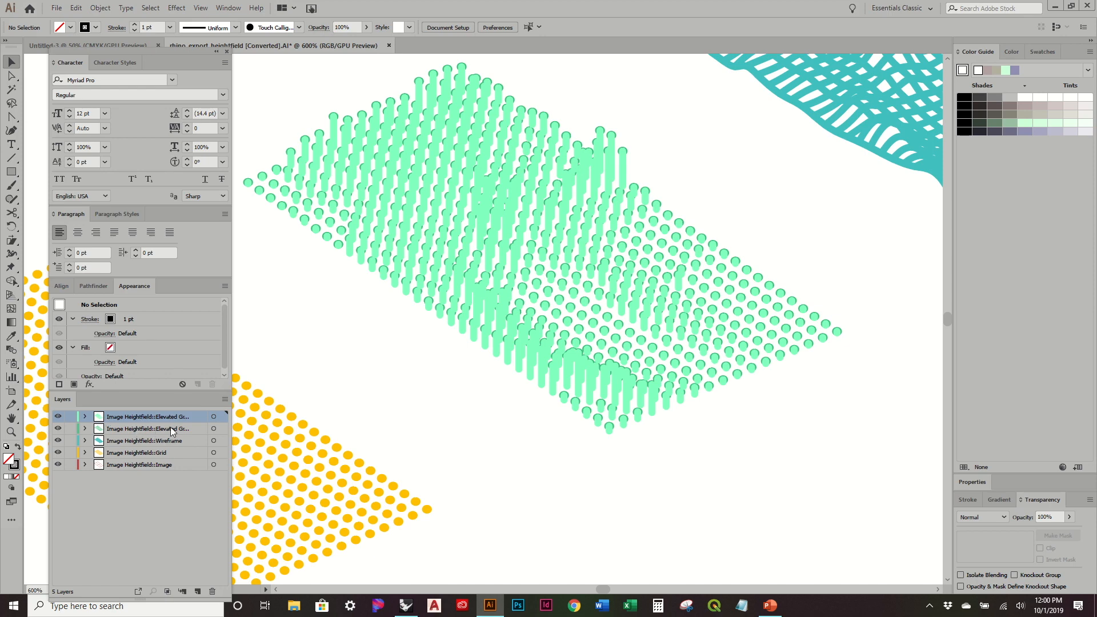
scroll(567, 342, "down", 3, "alt")
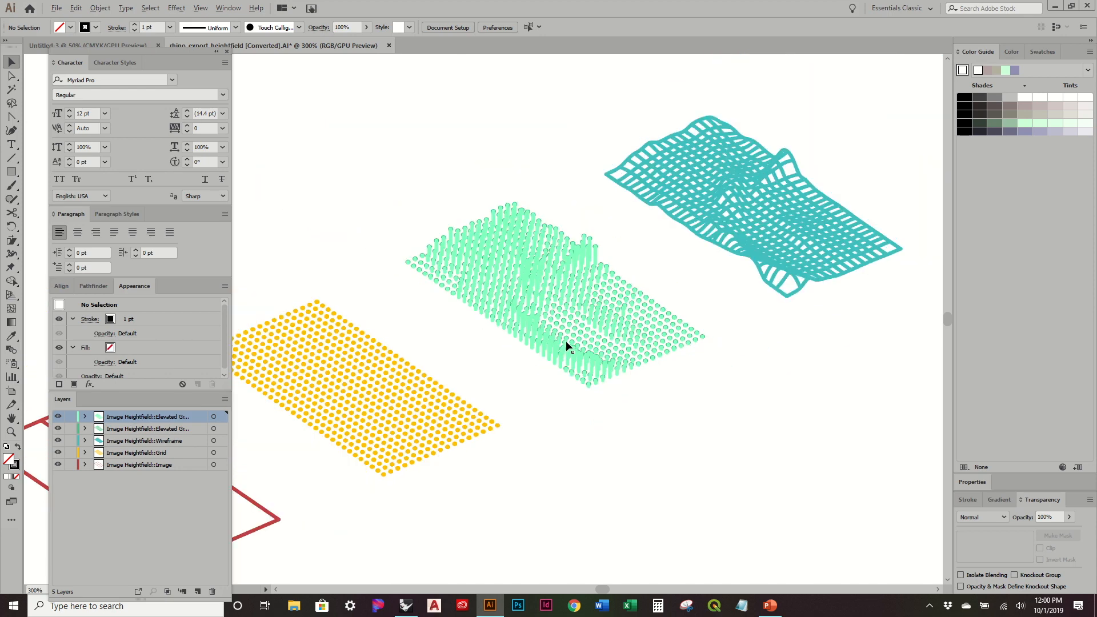
Step: Delete the two crossing interior lines inside the red image rectangle, keeping only its outline
left_click_drag(543, 427, 625, 343)
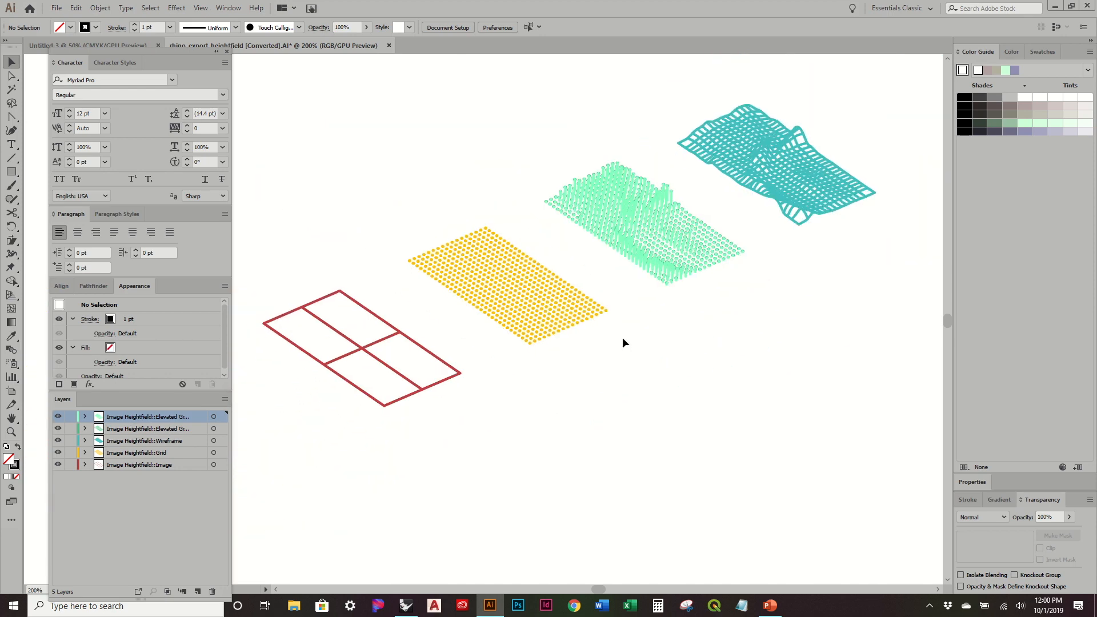
scroll(648, 330, "down", 1, "alt")
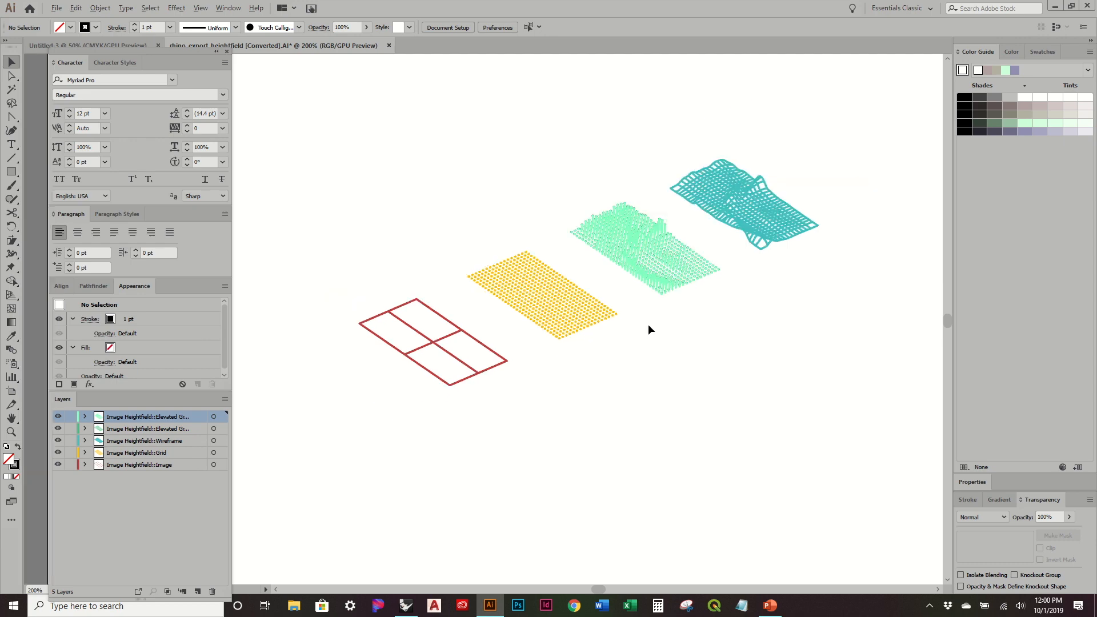
left_click(452, 337)
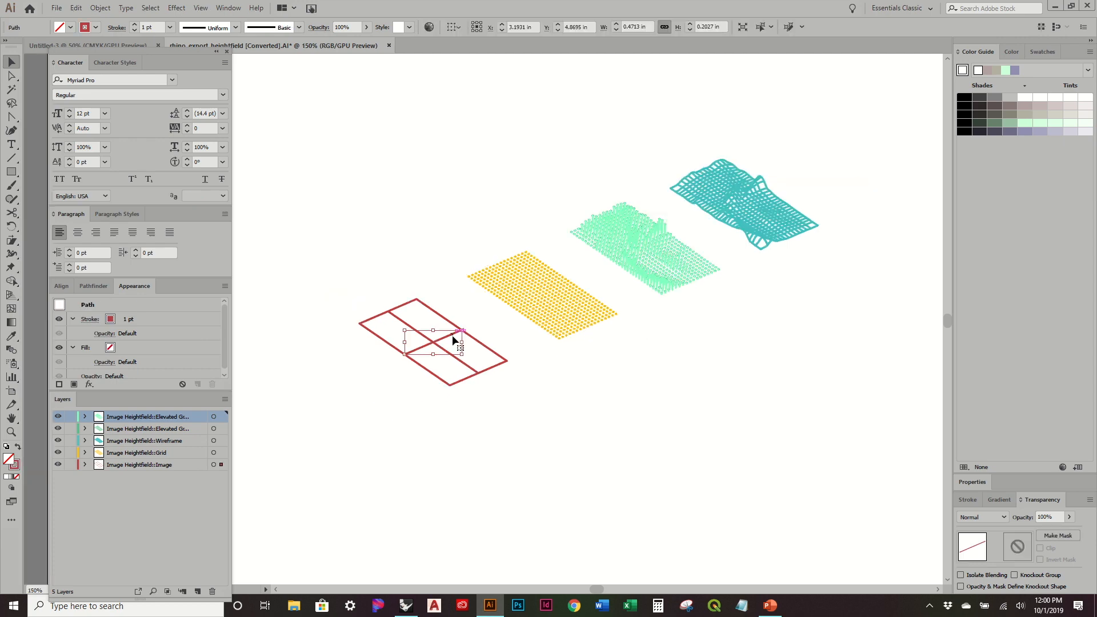
left_click(540, 346)
scroll(427, 350, "up", 2, "alt")
left_click_drag(495, 350, 416, 320)
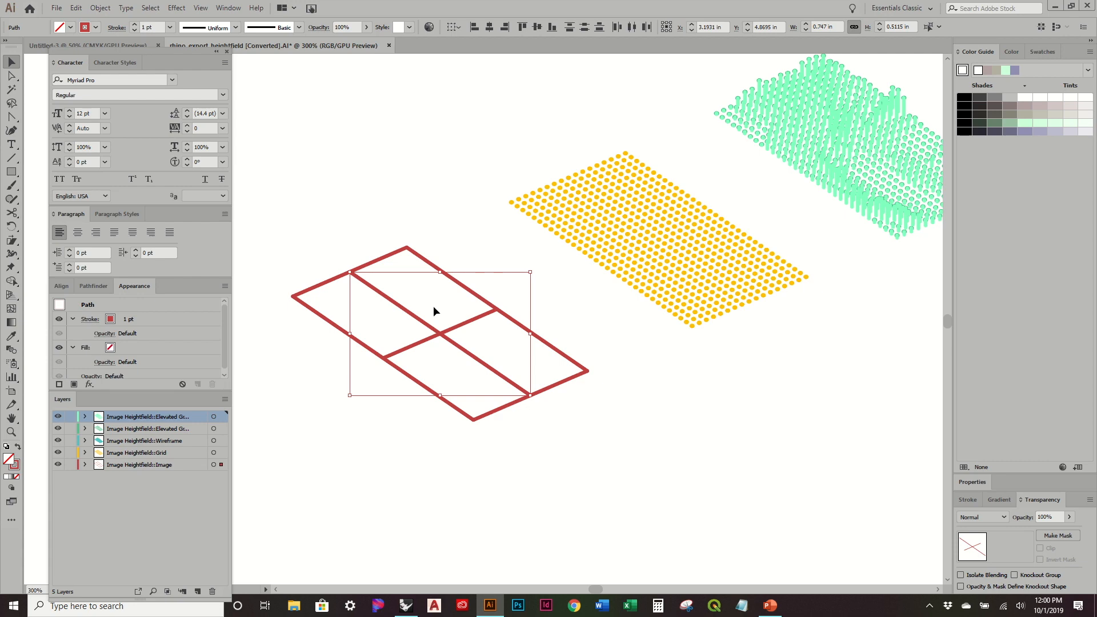
key("Delete")
scroll(450, 278, "down", 2, "alt")
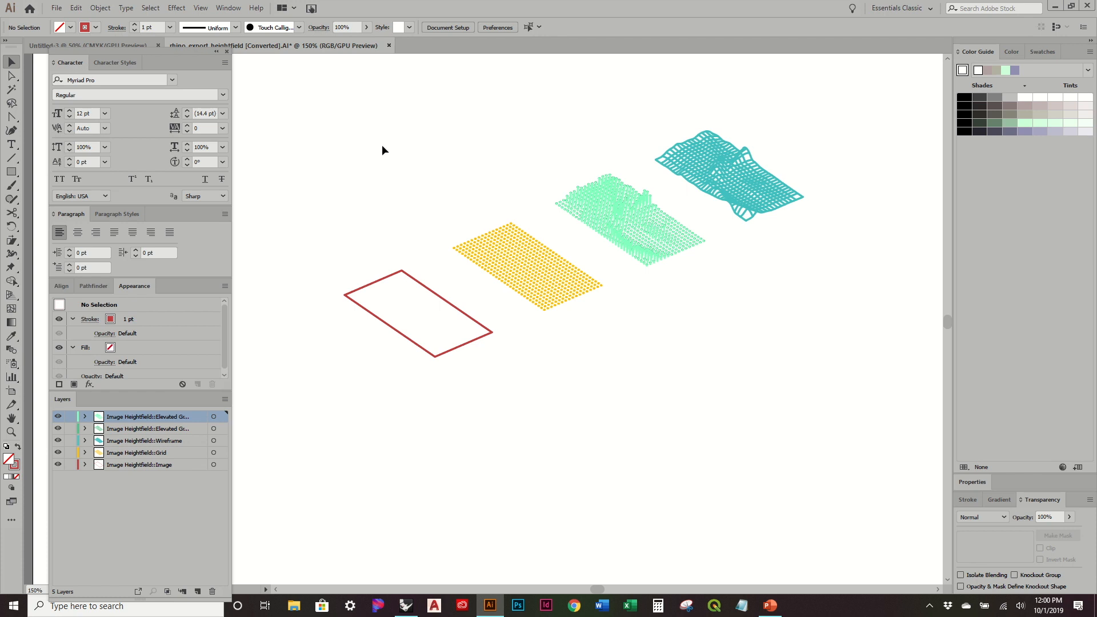
Step: Place the 21276_cropped image from the images folder under Landforms > Heightfield, about 1.28 in wide, near the red outline
left_click(56, 8)
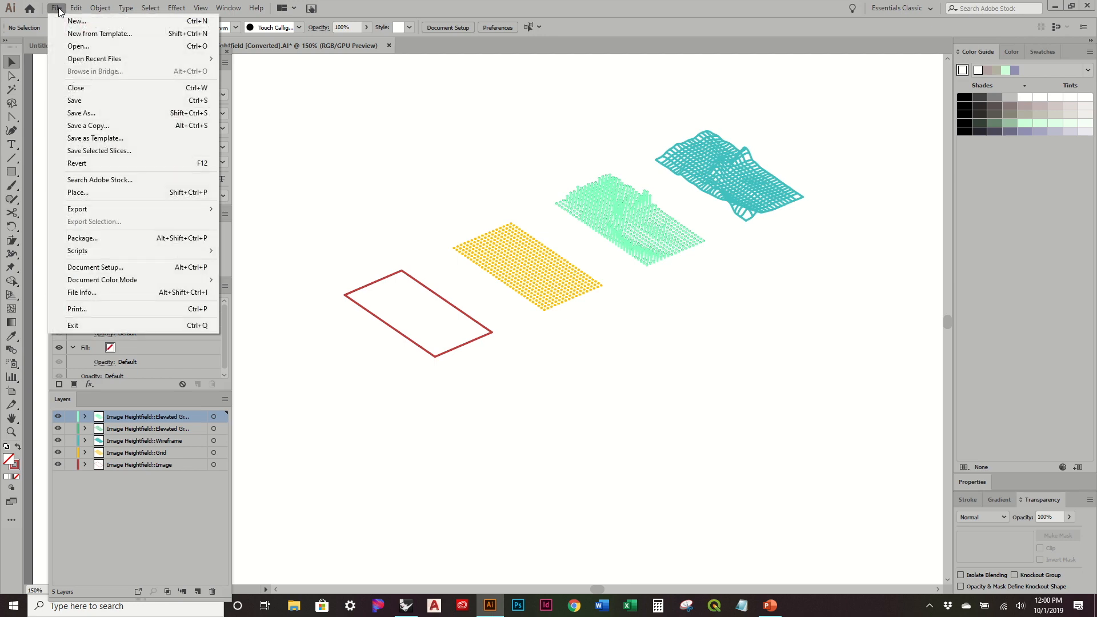
left_click(148, 193)
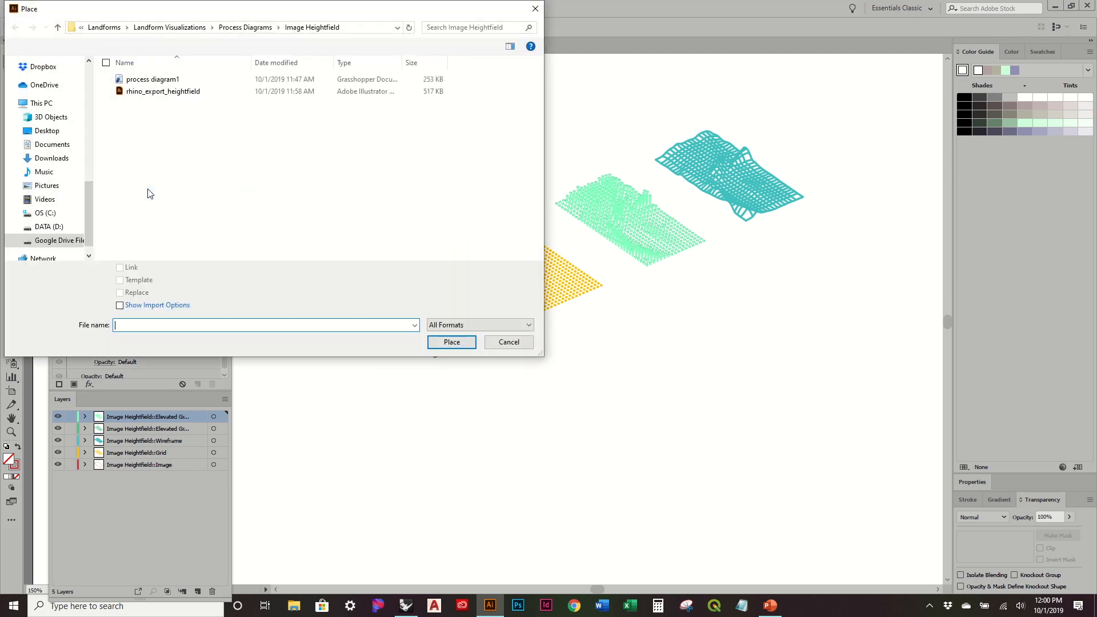
left_click(243, 27)
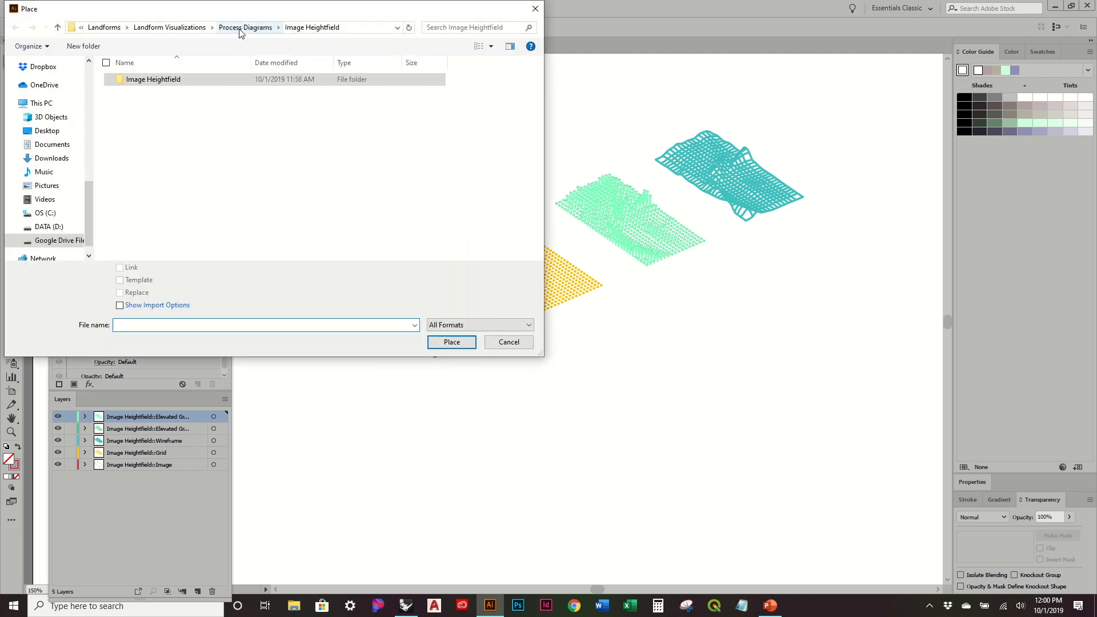
left_click(239, 29)
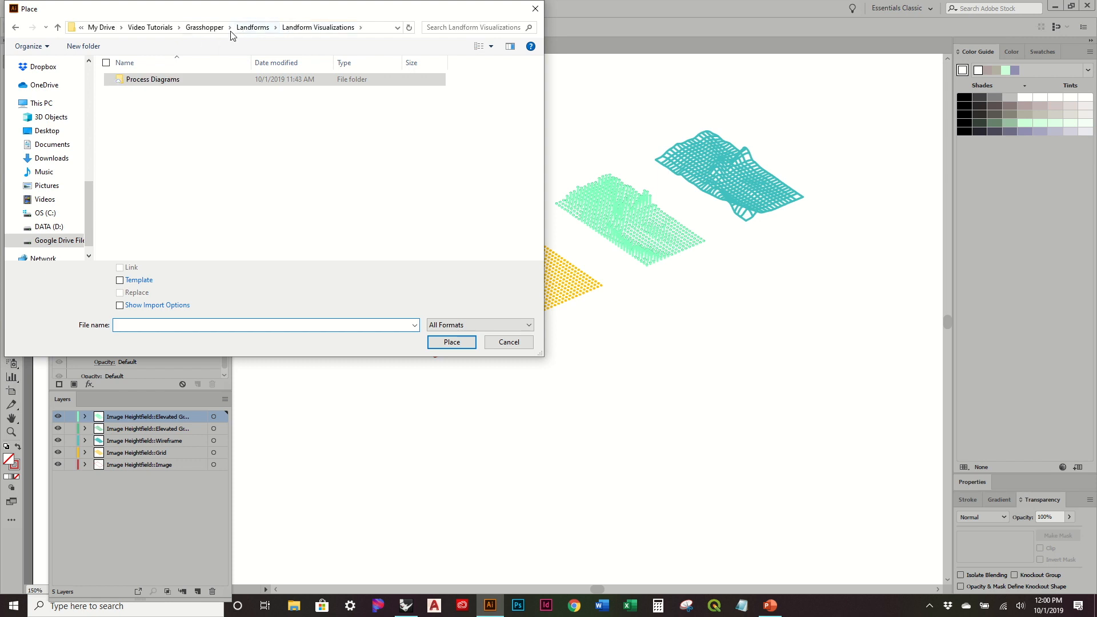
left_click(252, 28)
double_click(141, 103)
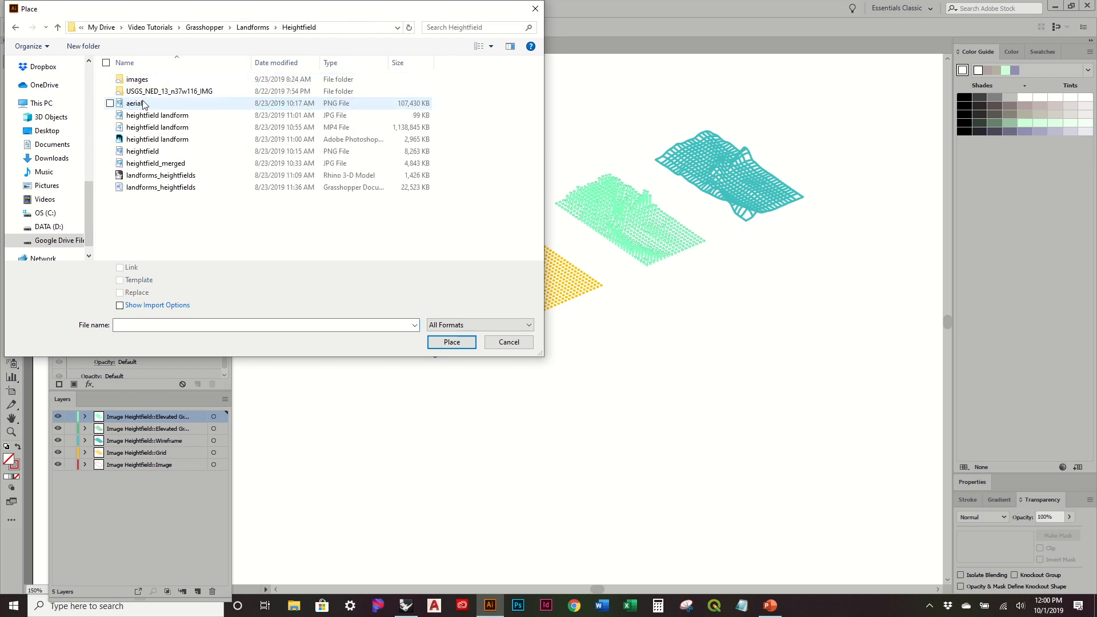
double_click(163, 79)
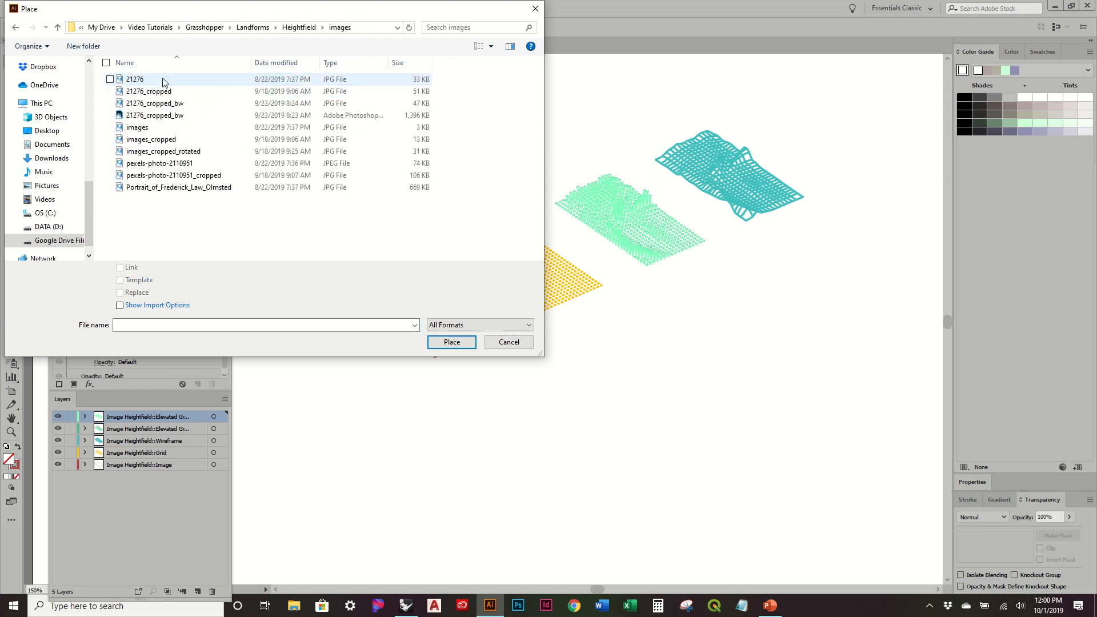
left_click(162, 93)
left_click(451, 342)
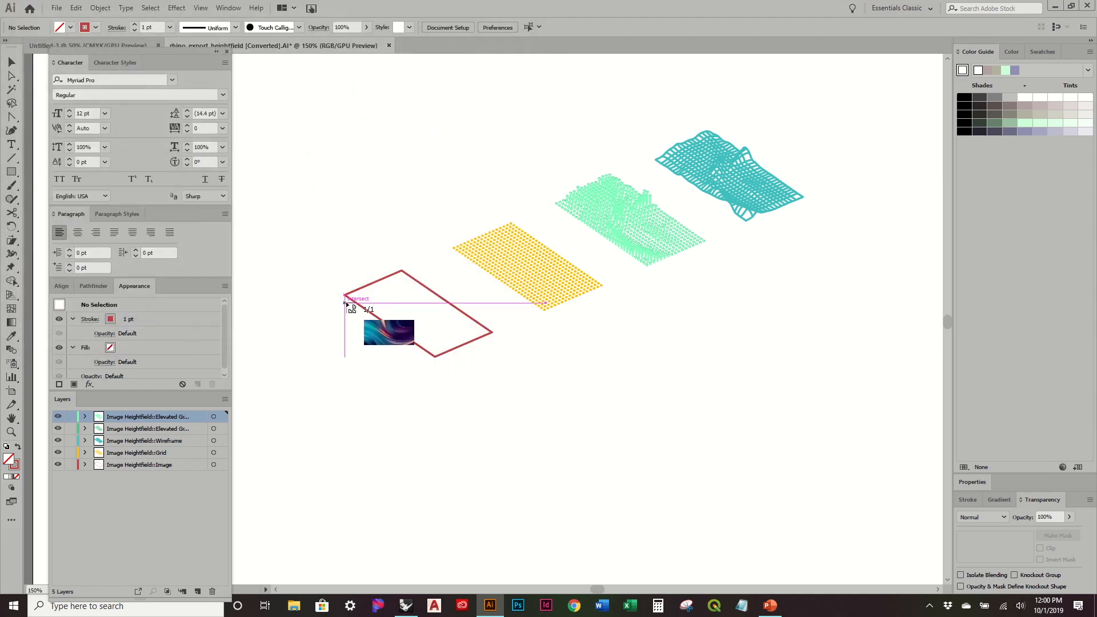
left_click_drag(345, 295, 461, 458)
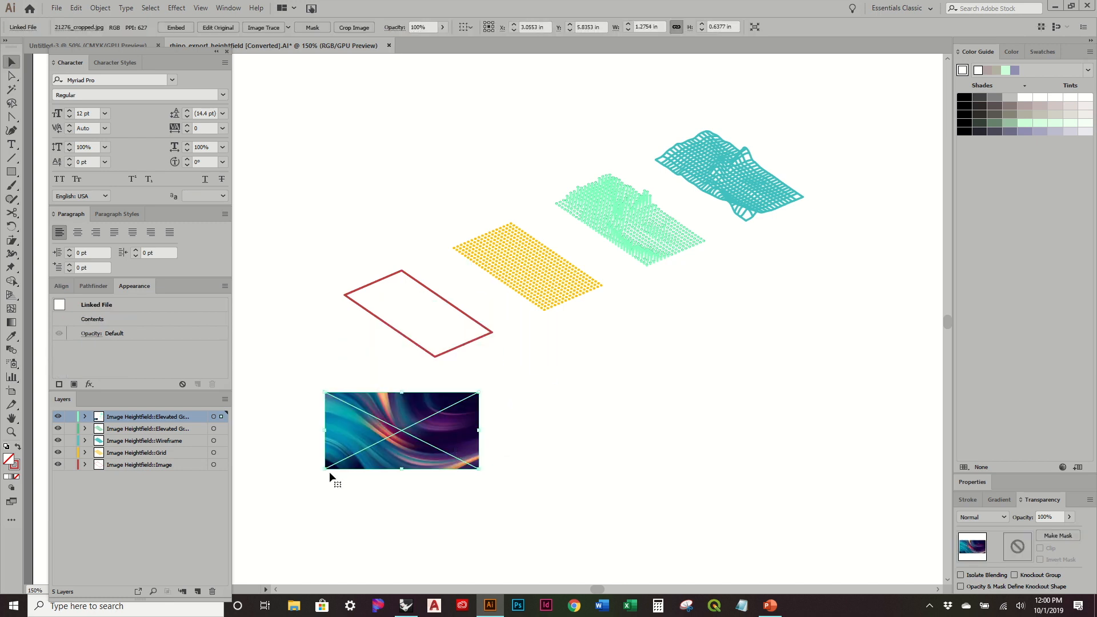
Step: Transfer the placed image to the Image Heightfield::Image layer and position it just below the red outline
left_click_drag(226, 438, 222, 465)
left_click(373, 377)
scroll(372, 372, "up", 1, "alt")
left_click_drag(424, 441, 440, 386)
Step: Try to distort the placed image by pulling its individual corners with the Direct Selection tool, and reposition it below the outline
key("a")
left_click_drag(325, 343, 340, 300)
left_click_drag(474, 355, 410, 388)
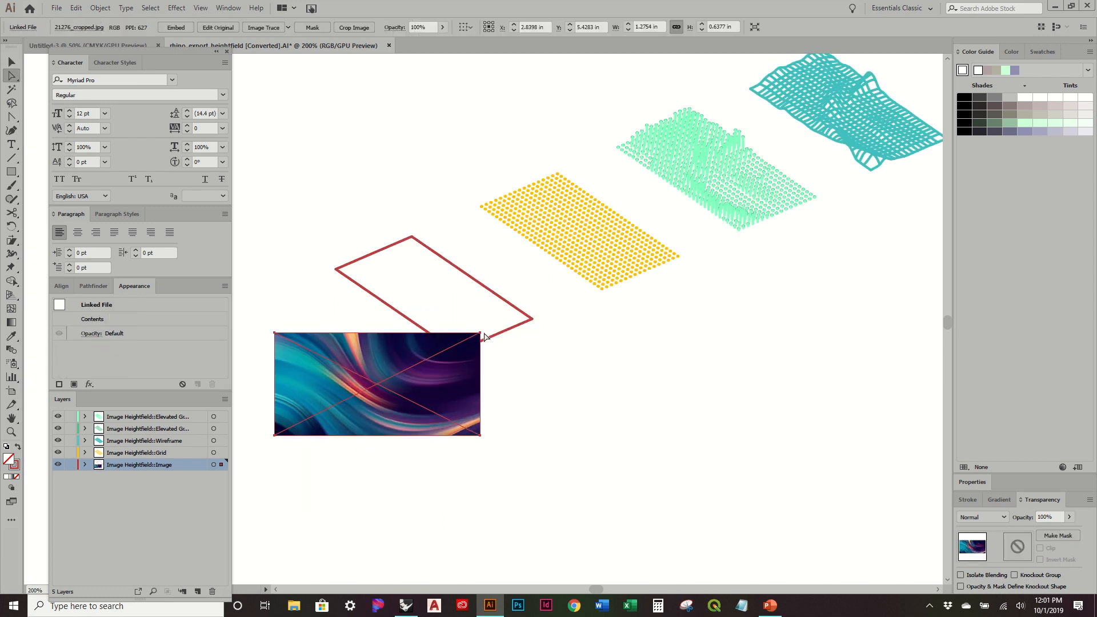
left_click_drag(481, 335, 546, 400)
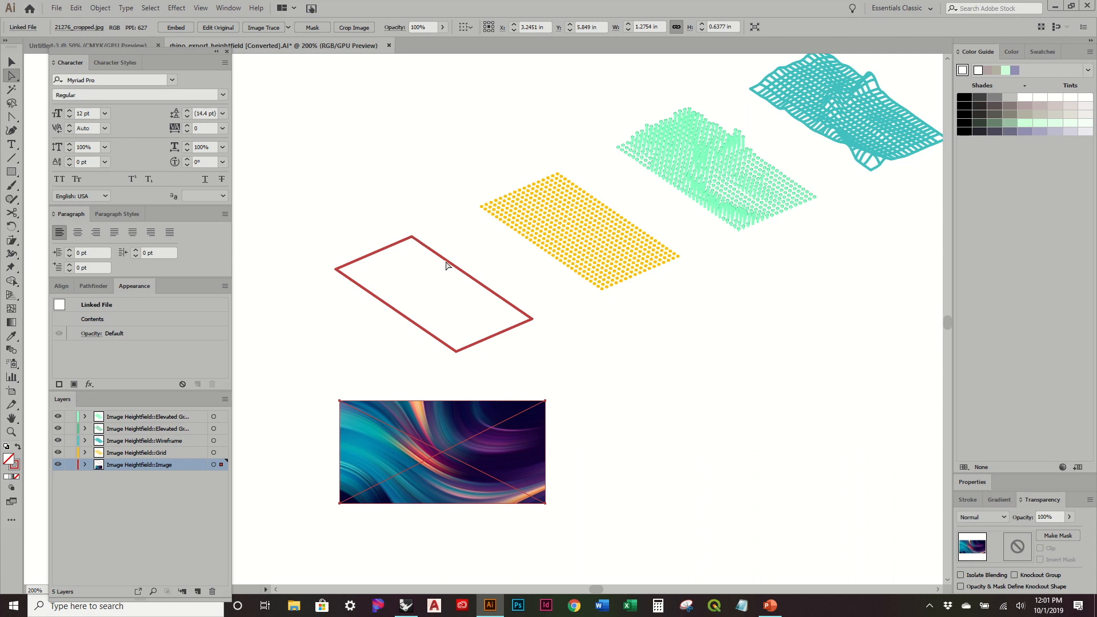
left_click(11, 61)
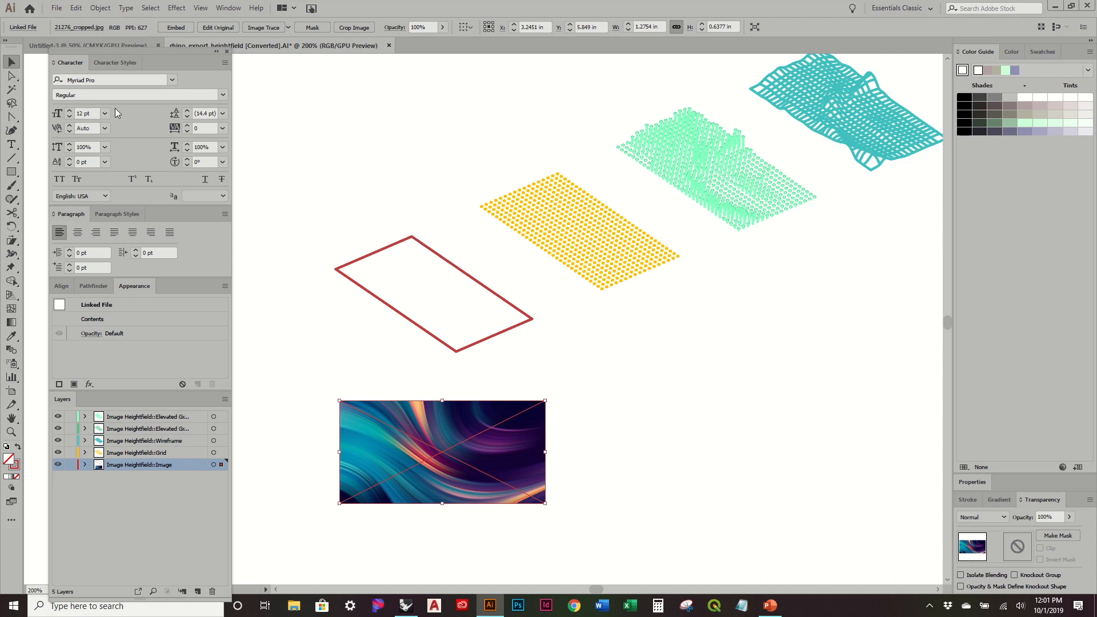
left_click(612, 342)
left_click_drag(495, 472, 515, 438)
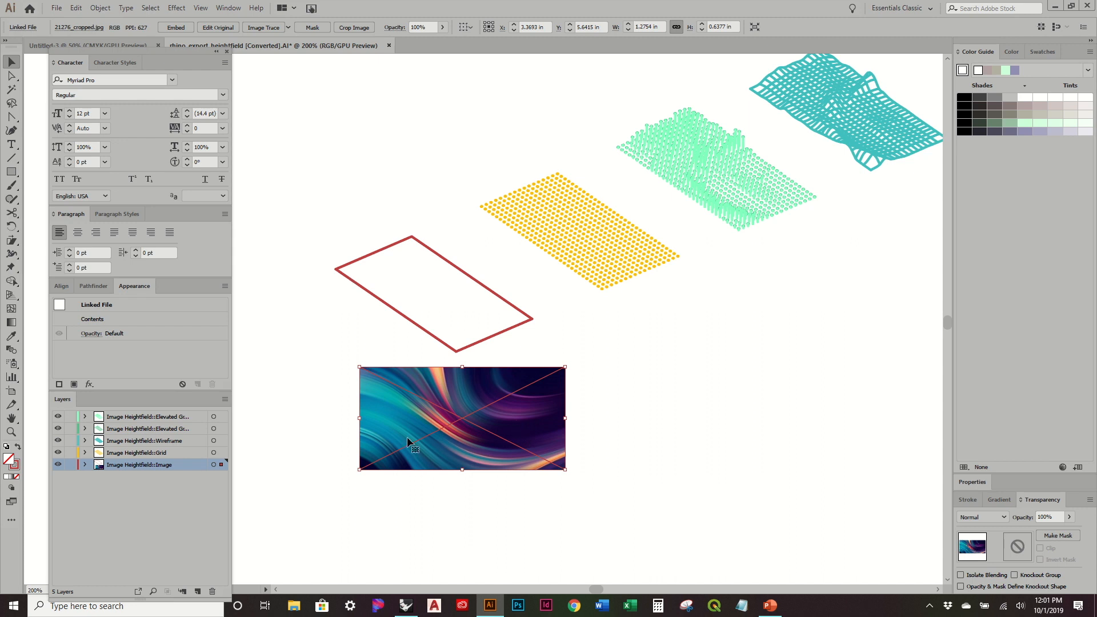
Step: Check the Envelope Distort commands for the linked image and move the image over the lower part of the red outline
left_click(101, 8)
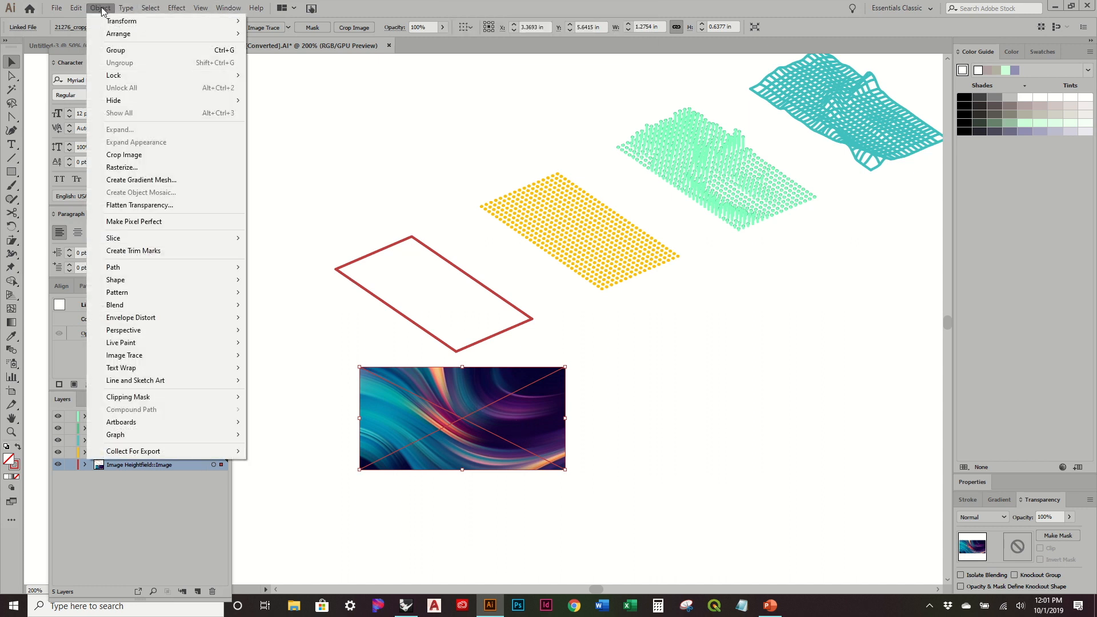
mouse_move(174, 319)
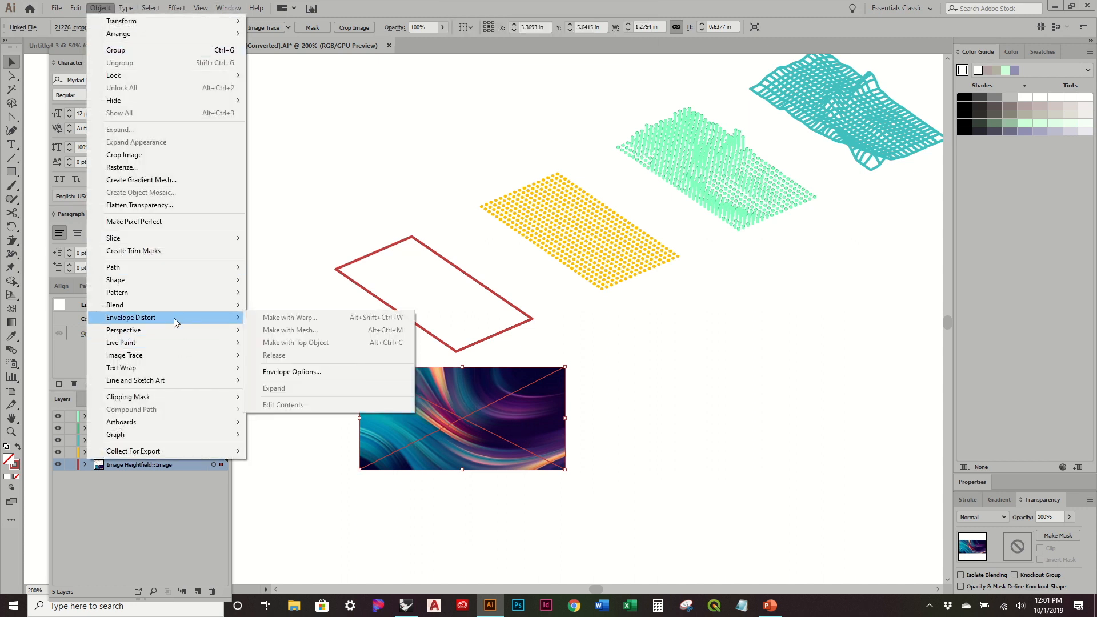
left_click(279, 264)
left_click_drag(478, 438, 444, 409)
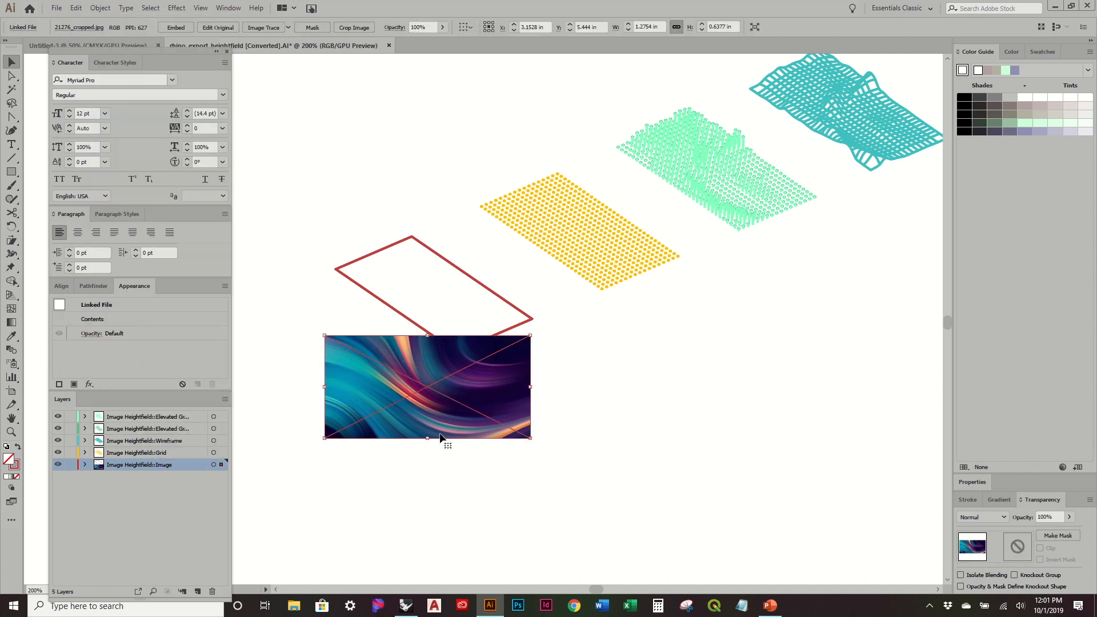
left_click_drag(465, 427, 482, 405)
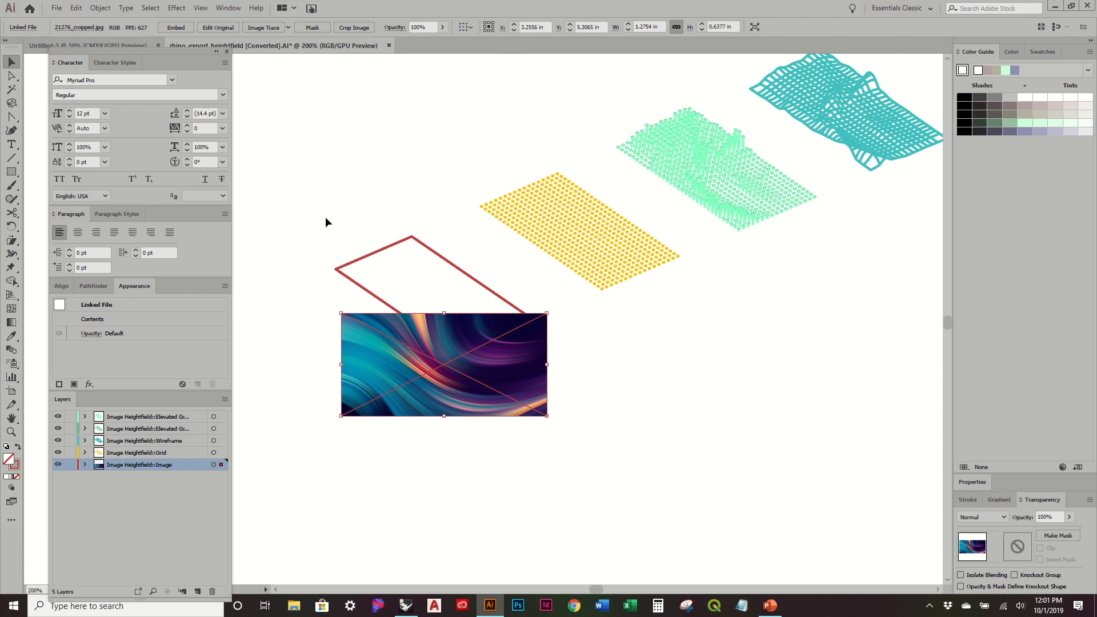
Step: Embed the placed image in the document and open the Envelope Distort mesh settings for it
left_click(176, 28)
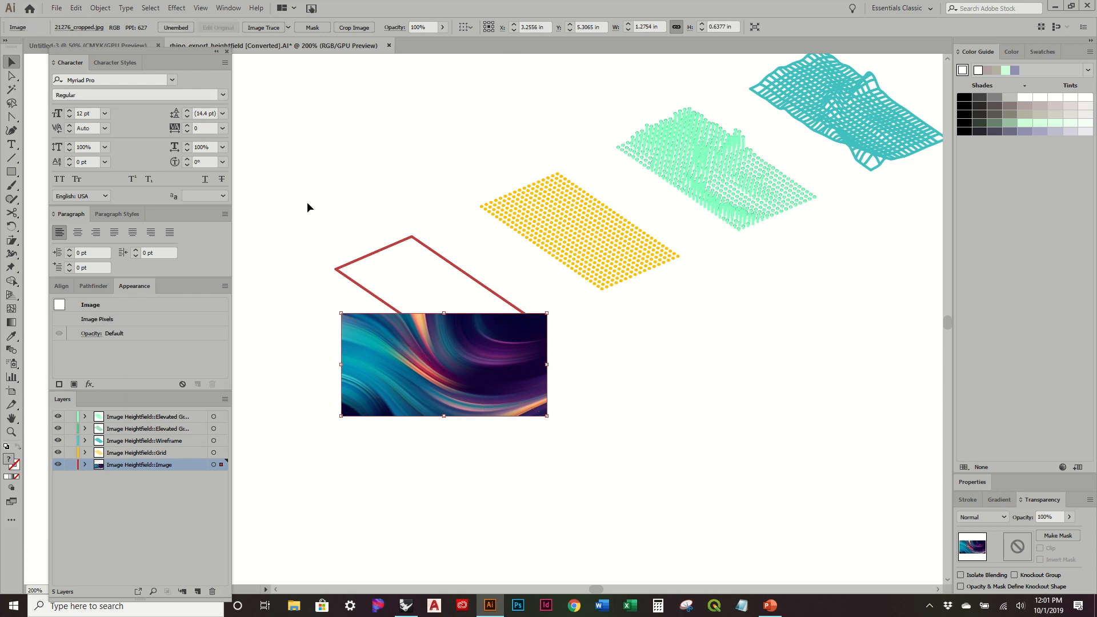
left_click(100, 8)
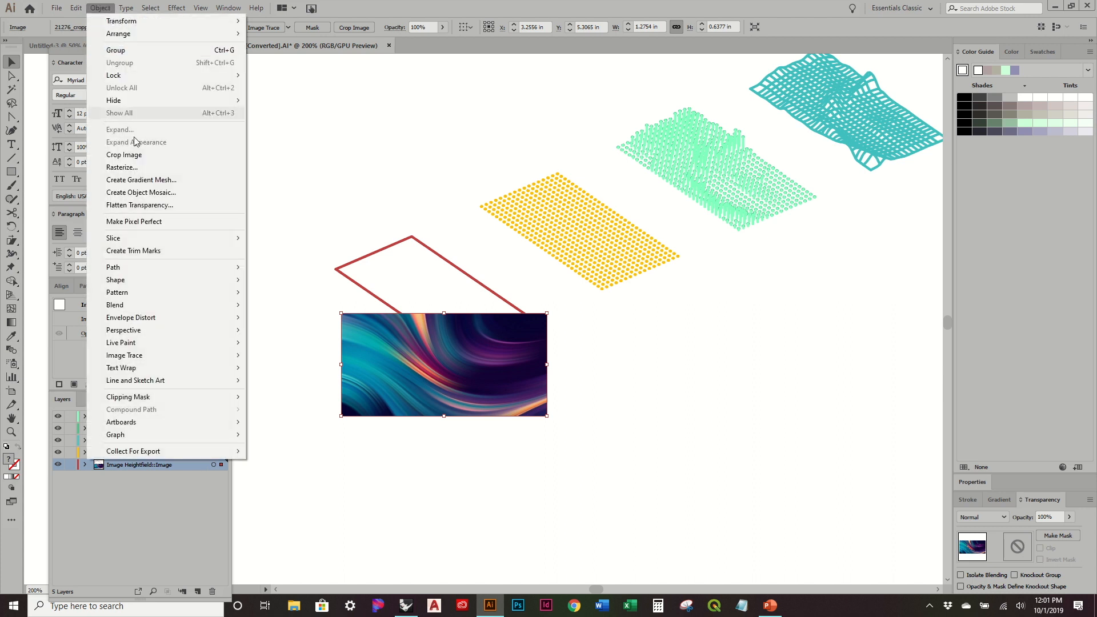
mouse_move(209, 322)
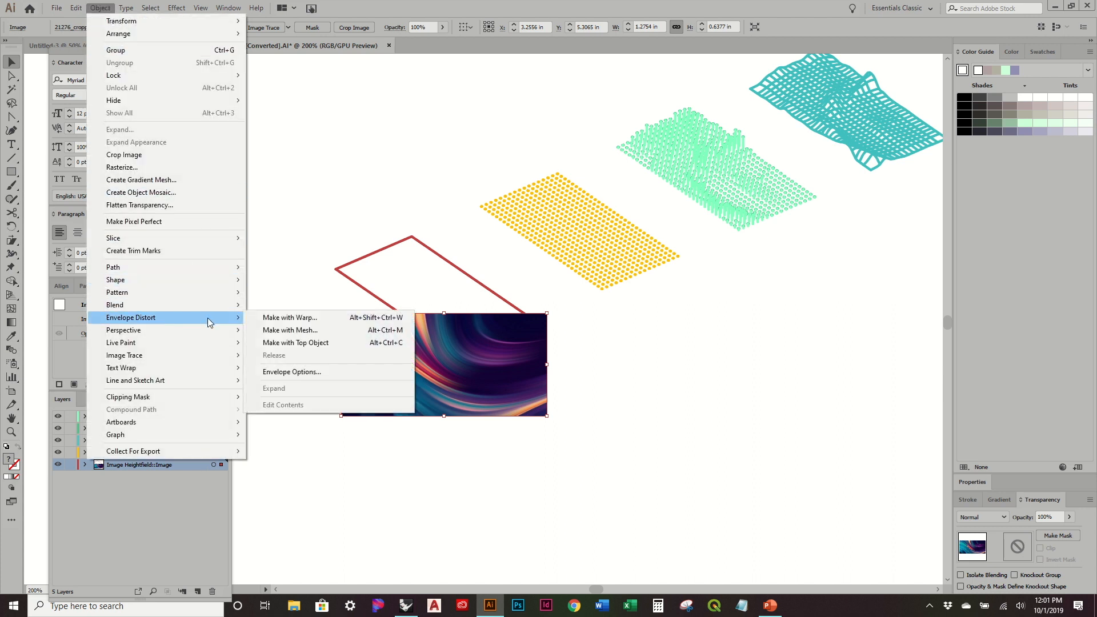
left_click(322, 330)
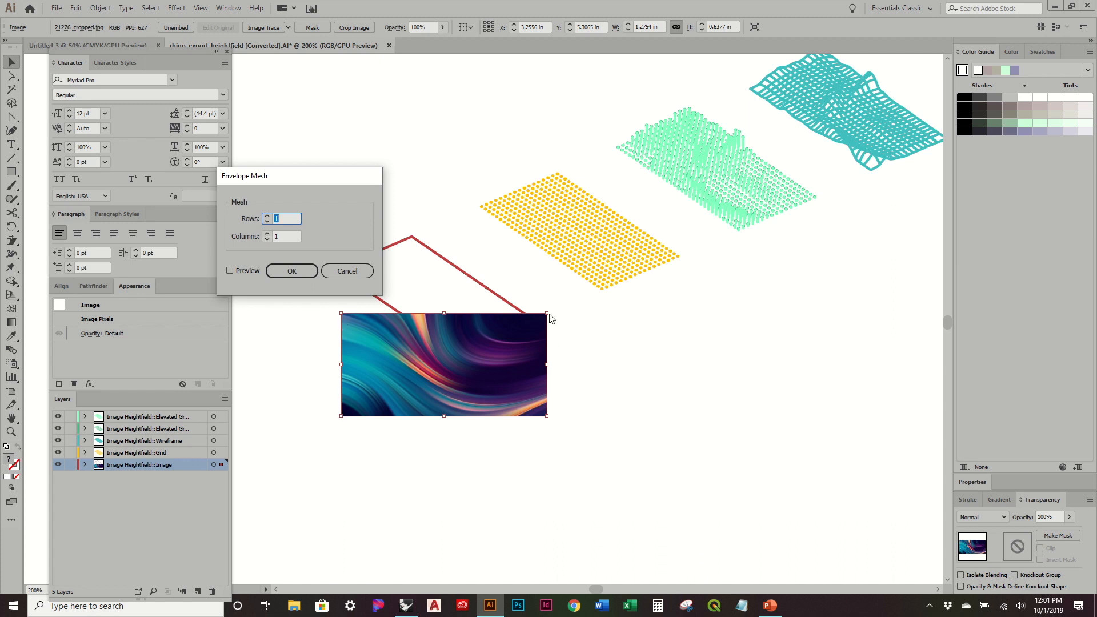
Step: Preview an envelope mesh with 4 rows and 4 columns on the image
left_click(231, 271)
left_click(267, 216)
left_click(267, 216)
left_click(267, 216)
left_click(266, 234)
left_click(267, 234)
left_click(267, 235)
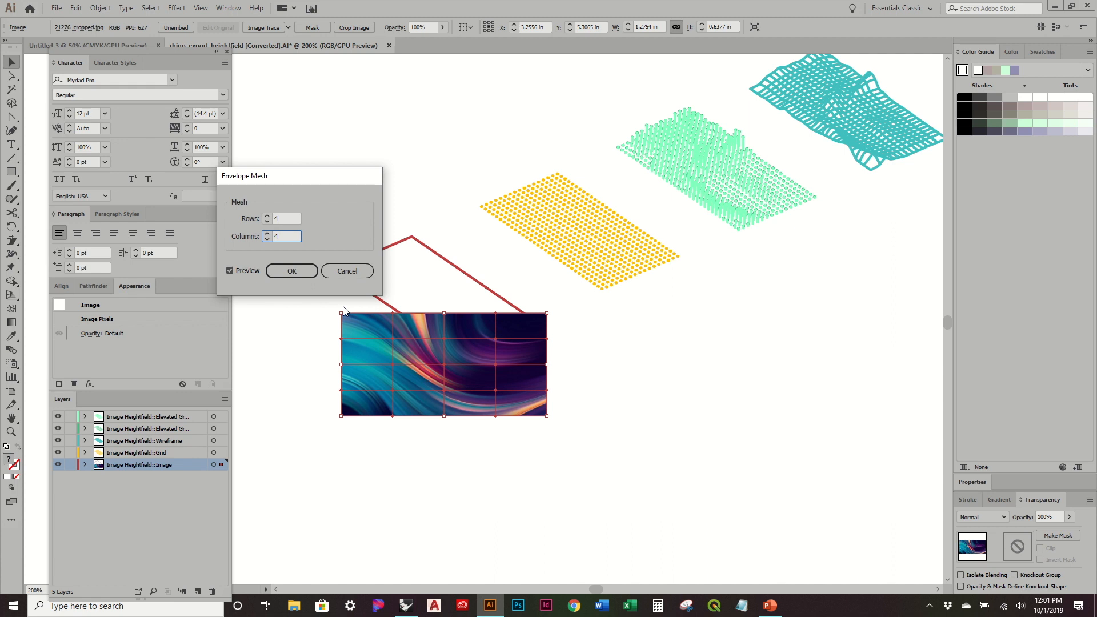
Step: Apply the envelope mesh to the image with 1 row and 1 column
double_click(266, 239)
left_click(267, 221)
double_click(267, 222)
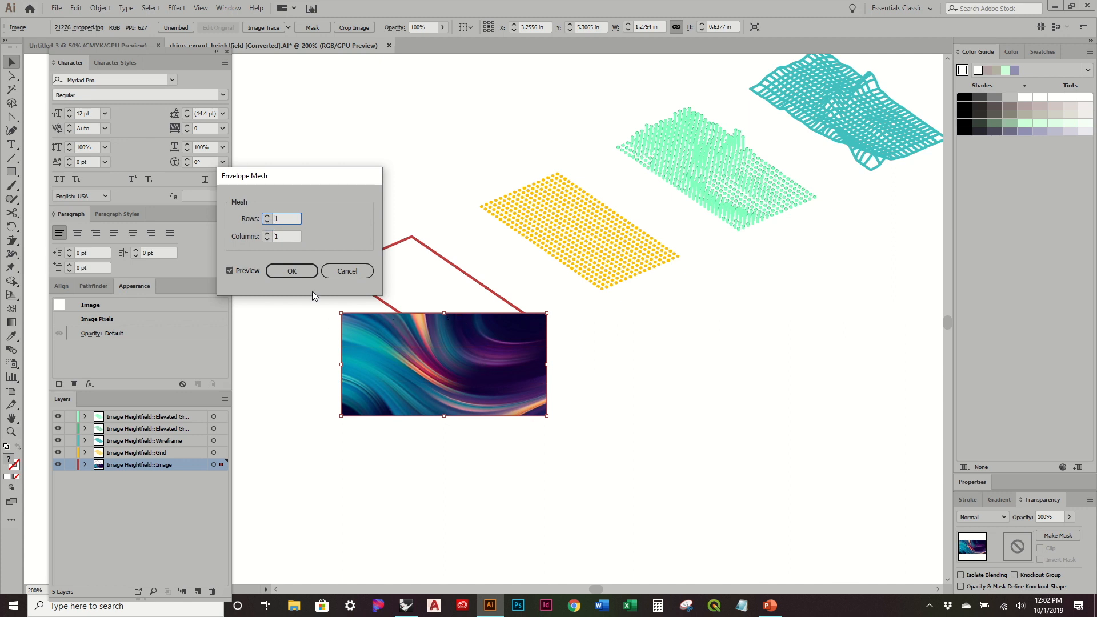
left_click(291, 271)
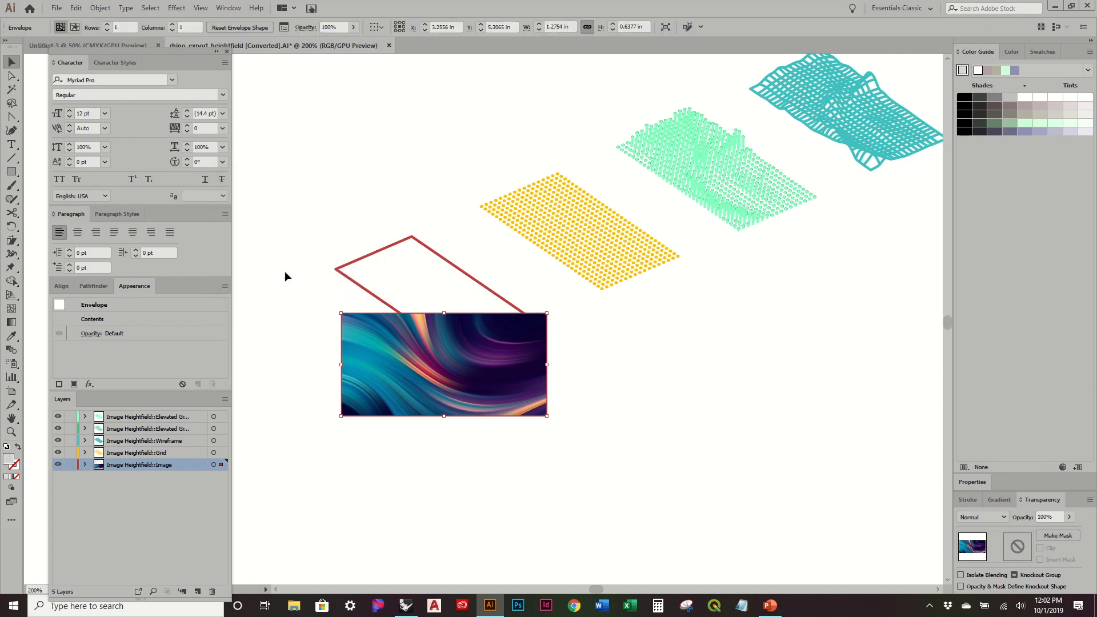
Step: Move the enveloped image over the red outline and snap its four mesh points to the outline's four corners
left_click_drag(355, 318, 364, 284)
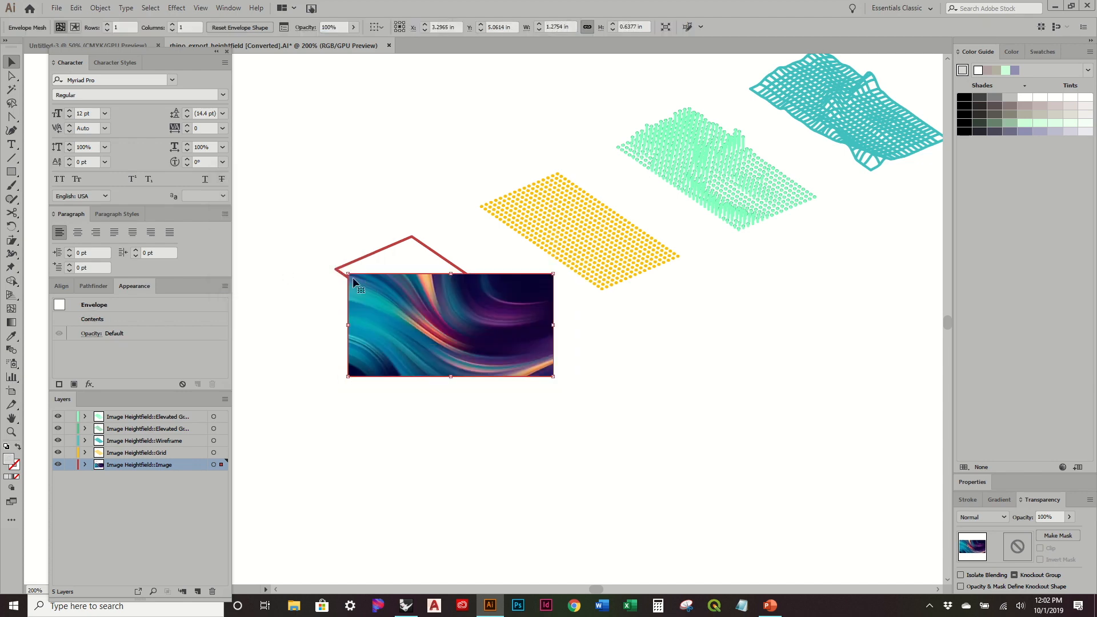
scroll(323, 276, "up", 2, "alt")
key("a")
left_click_drag(374, 271, 412, 263)
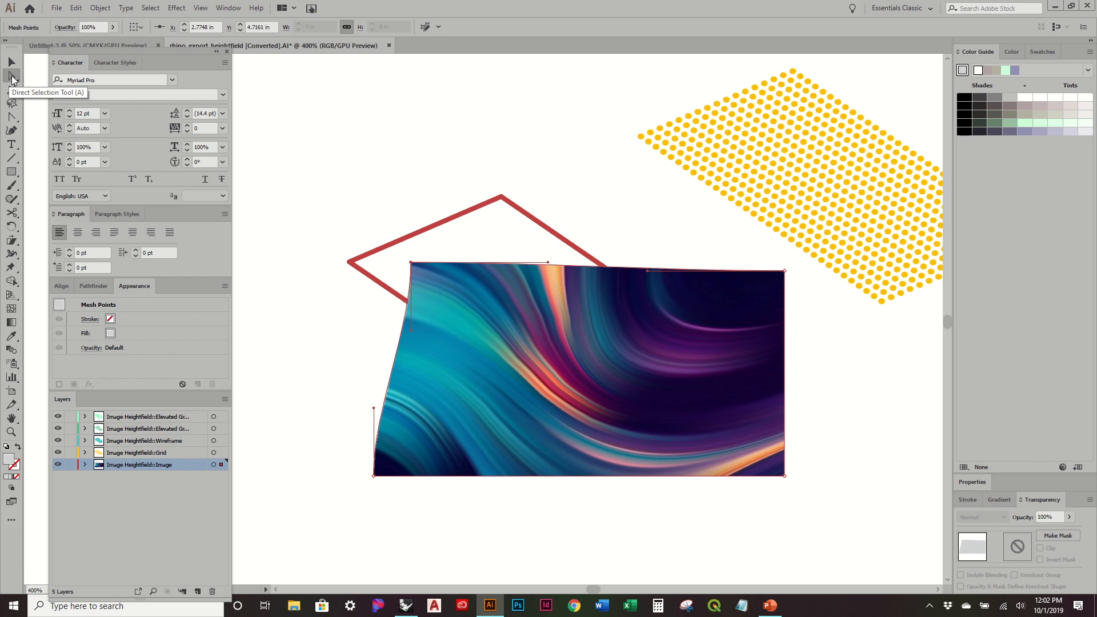
left_click_drag(414, 267, 501, 196)
left_click_drag(375, 477, 349, 263)
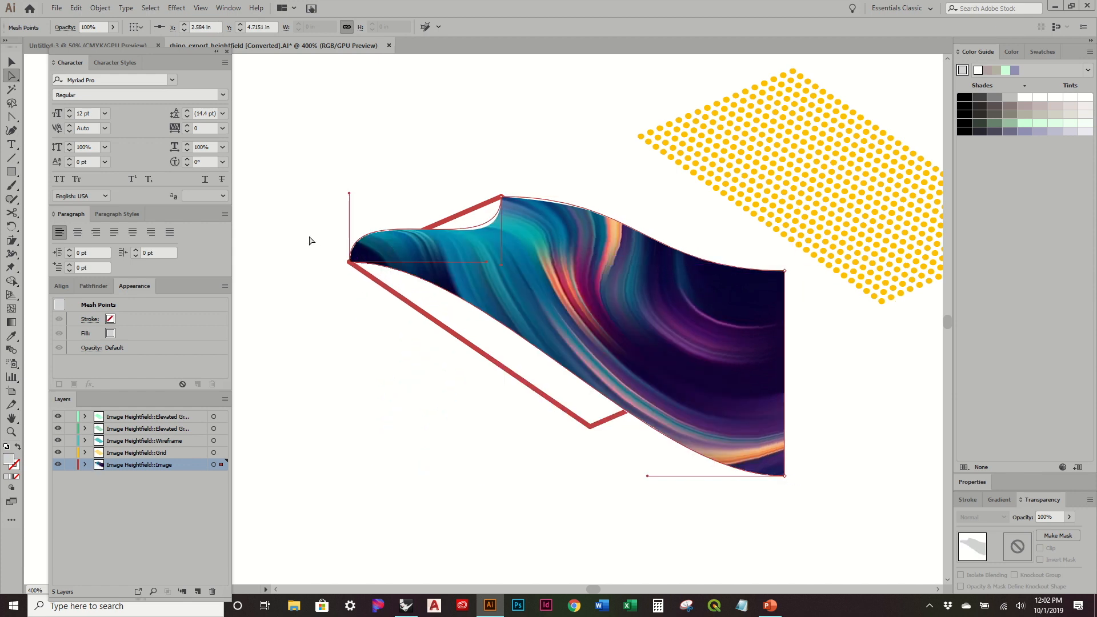
left_click_drag(785, 475, 590, 426)
left_click_drag(788, 272, 743, 362)
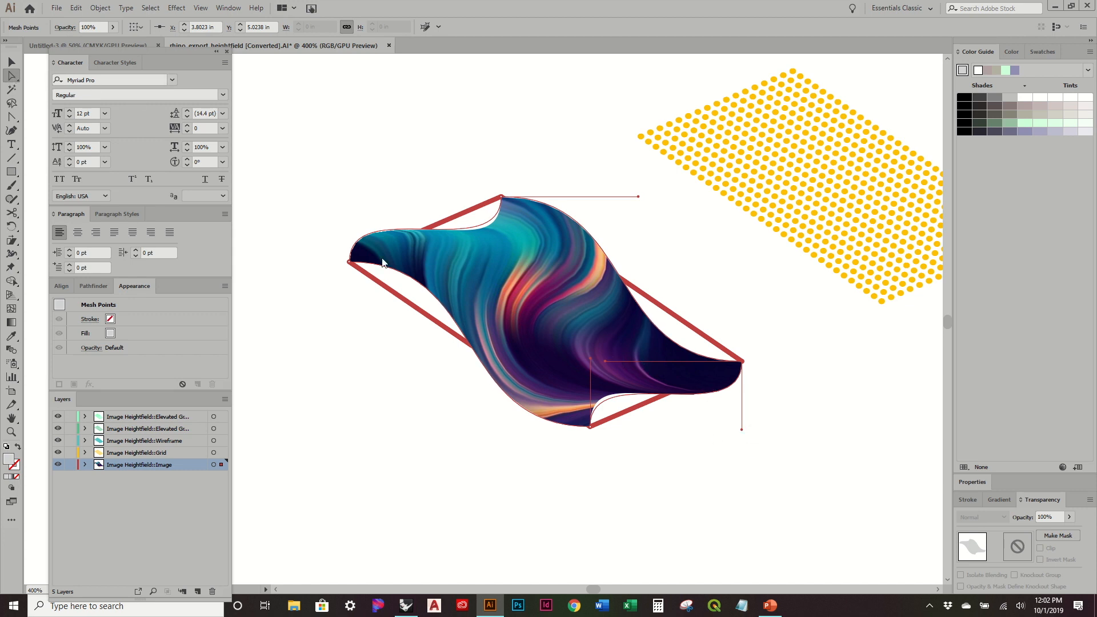
Step: Straighten the image's upper-right edge by collapsing both handles of the right mesh point and the adjoining handle of the top one
left_click_drag(742, 430, 743, 361)
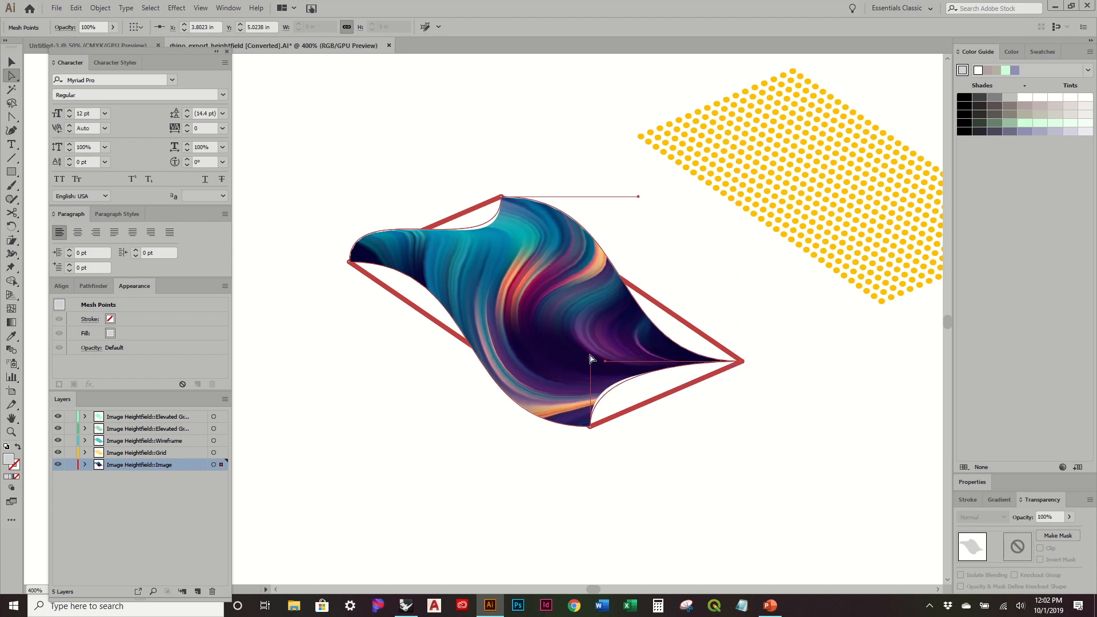
left_click_drag(606, 362, 743, 363)
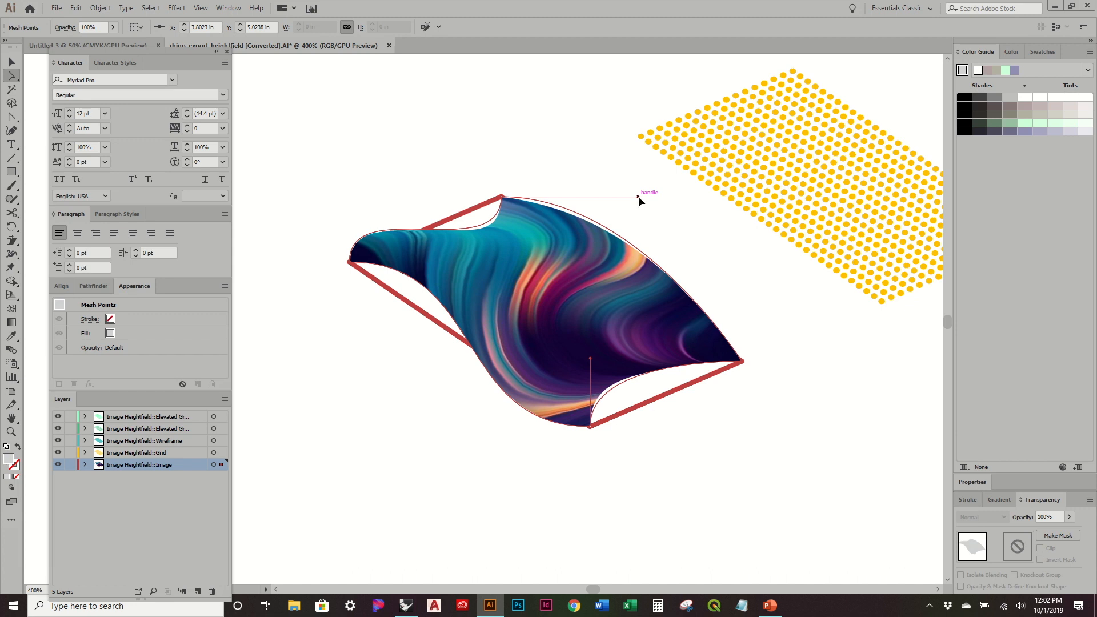
left_click(601, 203)
left_click(515, 208)
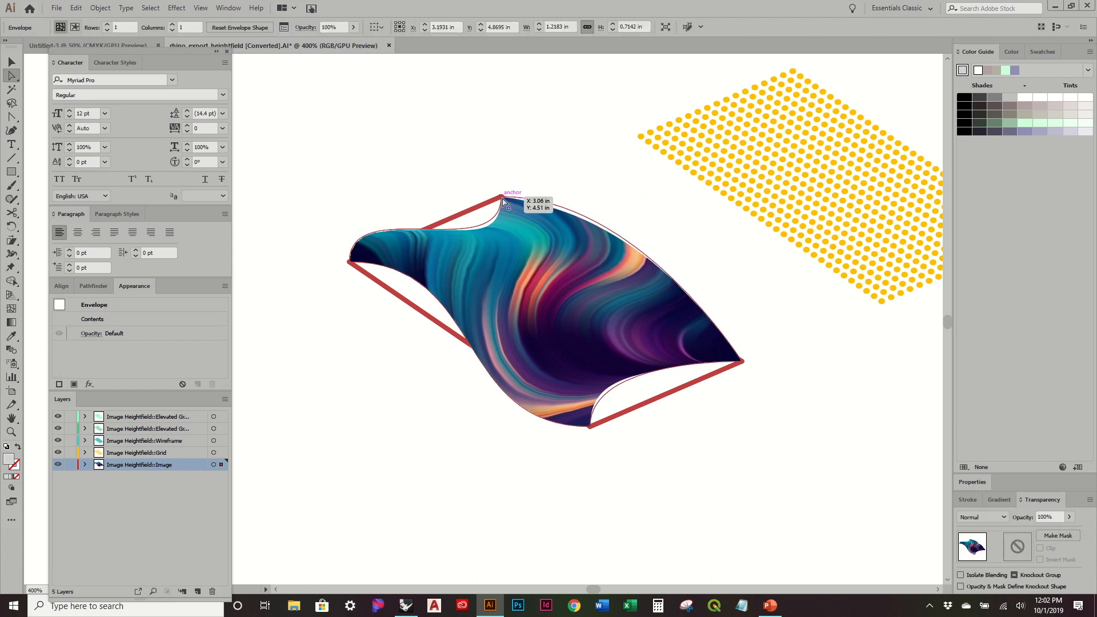
left_click(501, 198)
left_click_drag(640, 199, 502, 198)
Step: Collapse the remaining downward handle of the top mesh point into its anchor
left_click_drag(501, 258, 502, 211)
key("ctrl+z")
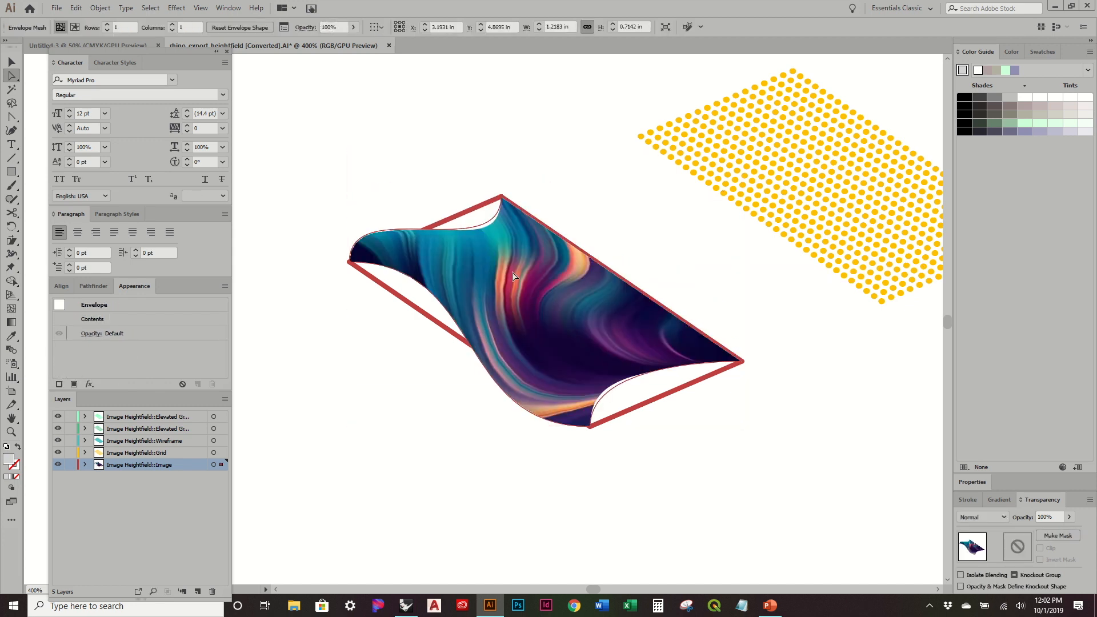
left_click(502, 199)
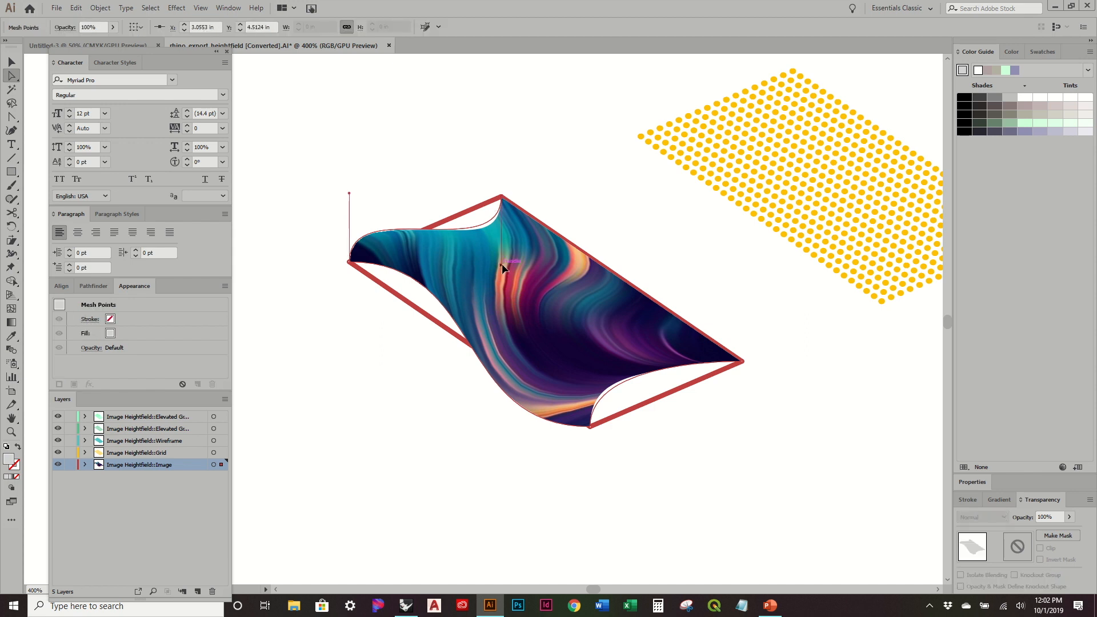
key("ctrl+shift+a")
left_click(502, 198)
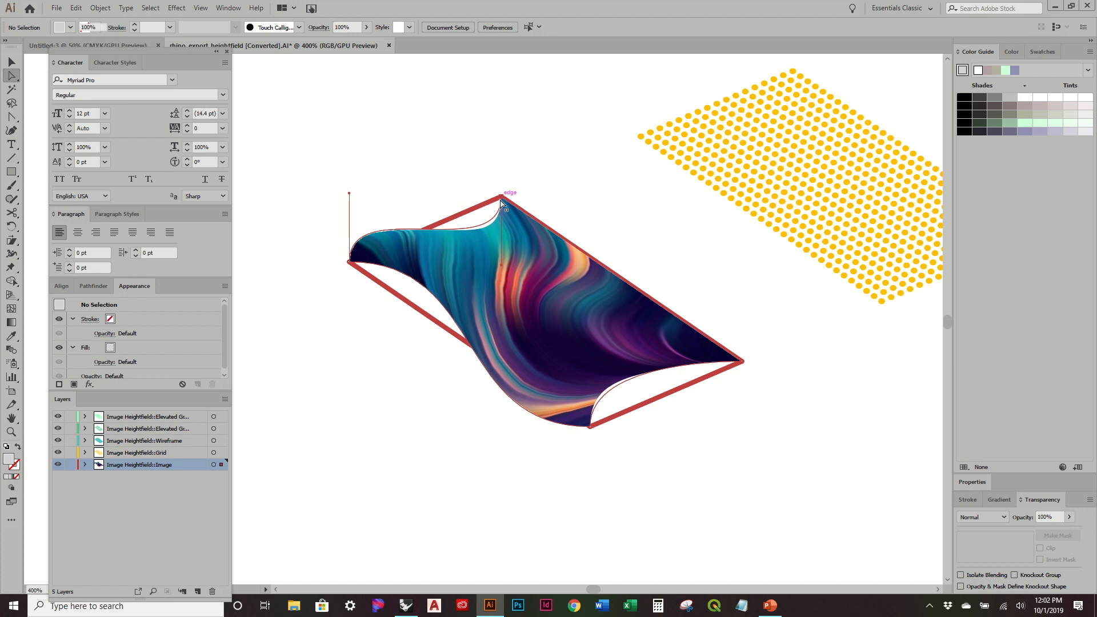
left_click_drag(502, 267, 516, 205)
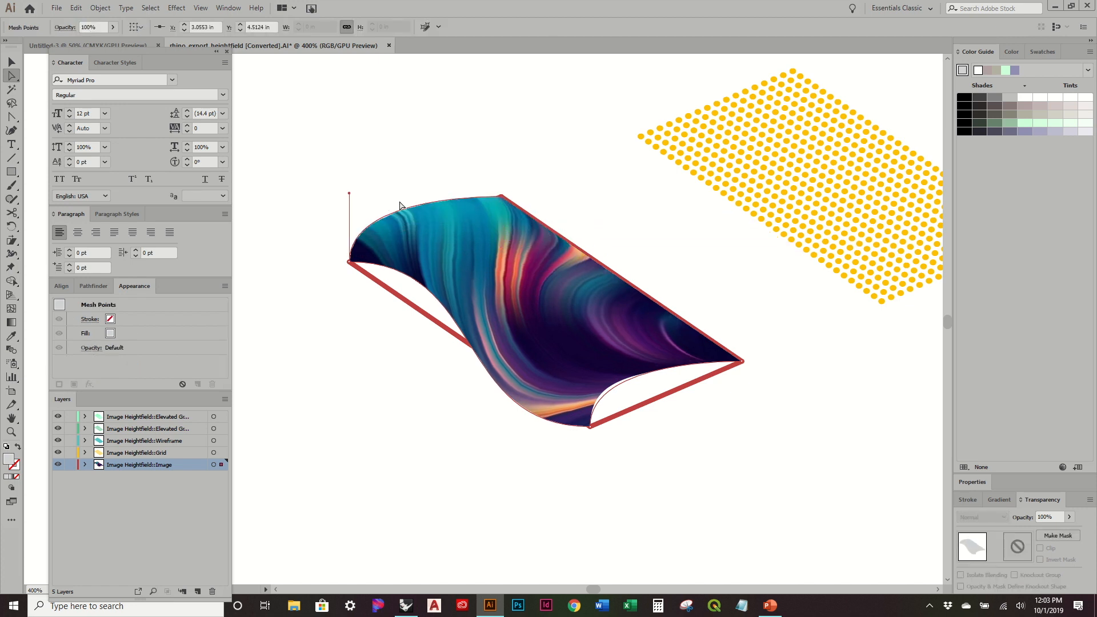
Step: Collapse both handles of the left mesh point into its anchor to straighten the image's upper-left edge
left_click(350, 193)
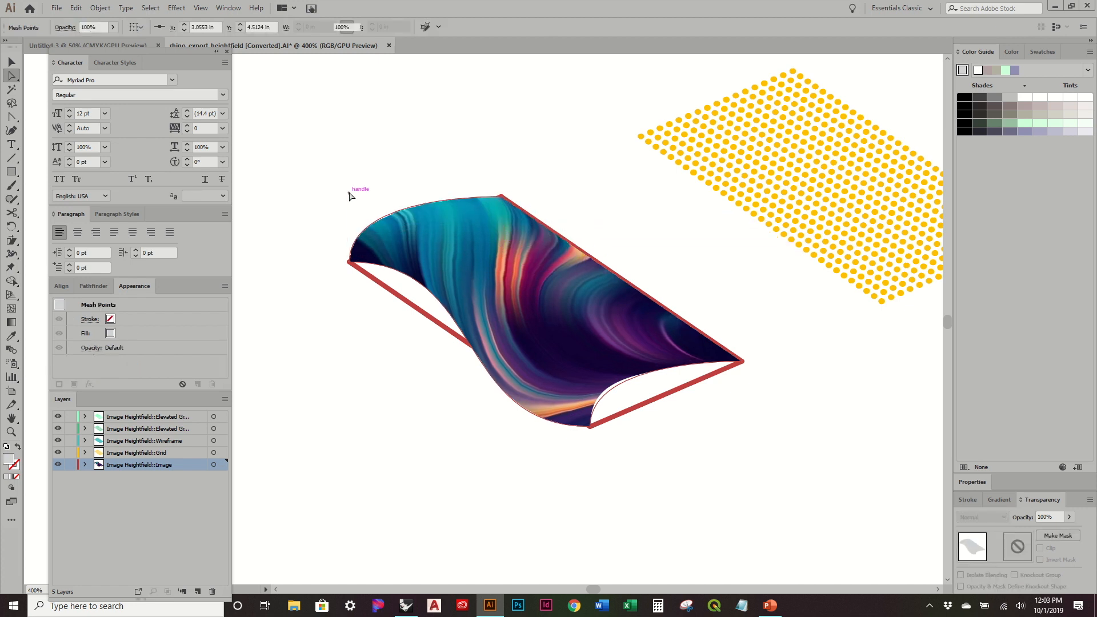
left_click(350, 263)
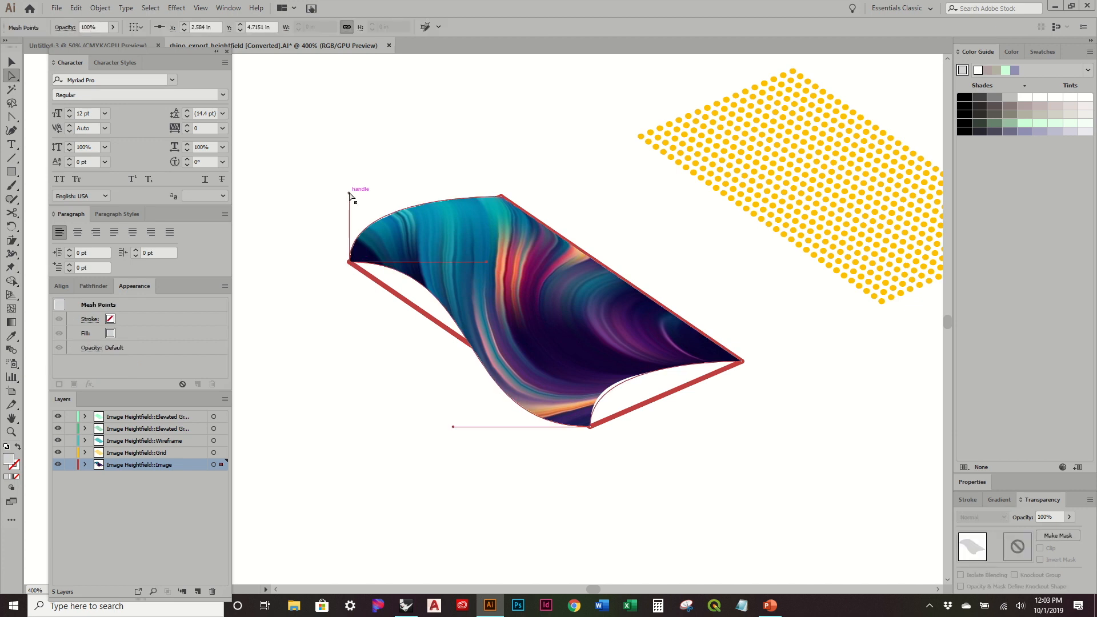
left_click_drag(349, 194, 350, 262)
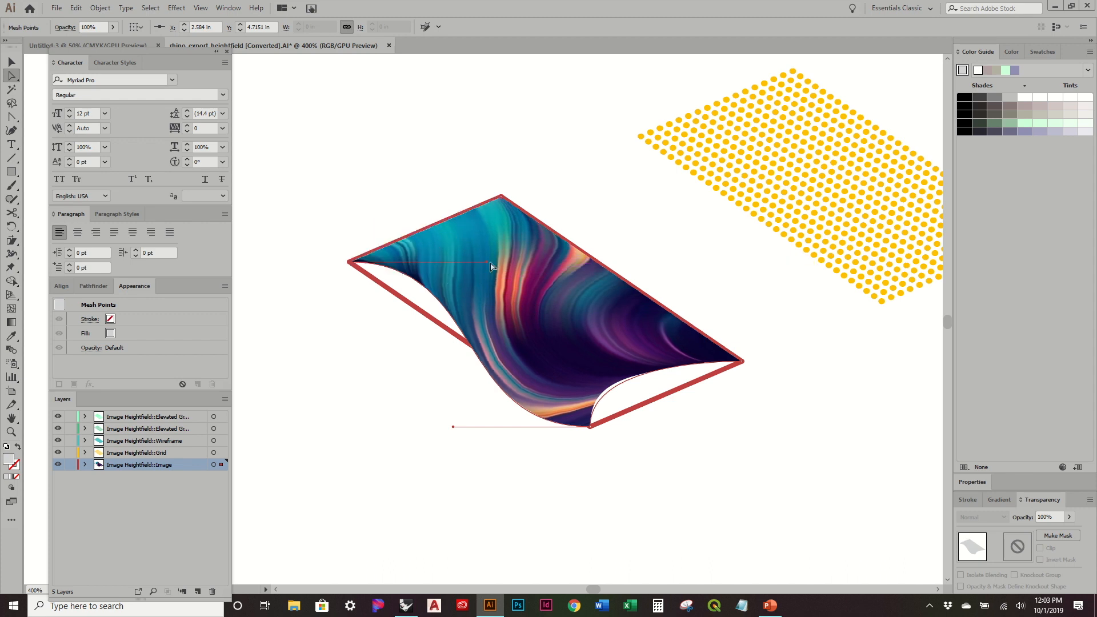
left_click_drag(487, 264, 351, 265)
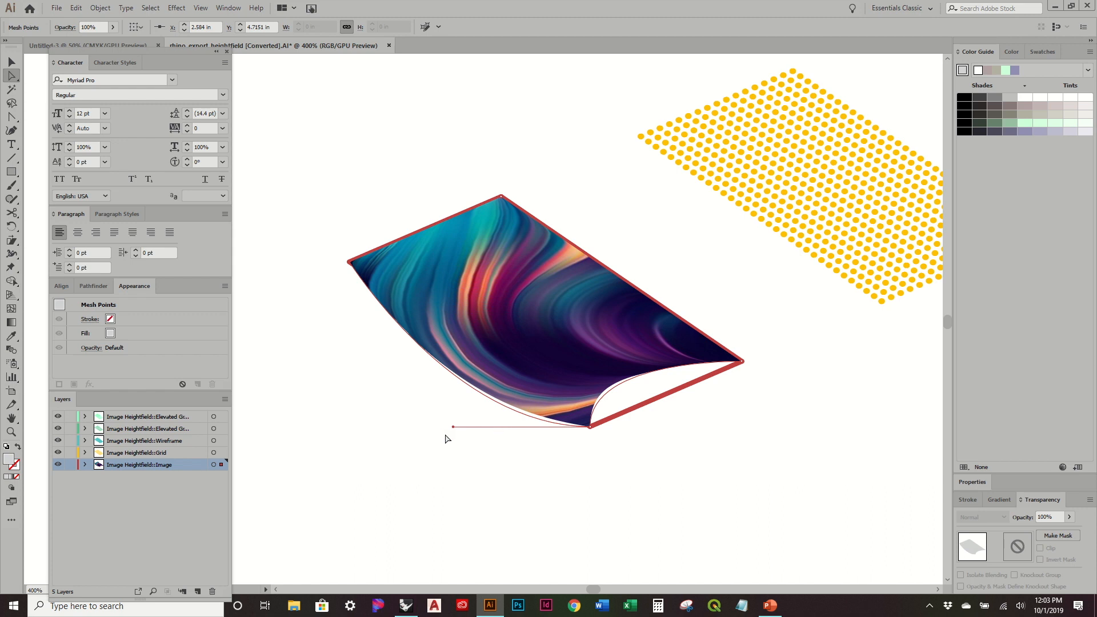
Step: Collapse both handles of the bottom mesh point into its anchor to straighten the two lower edges
left_click_drag(453, 426, 591, 428)
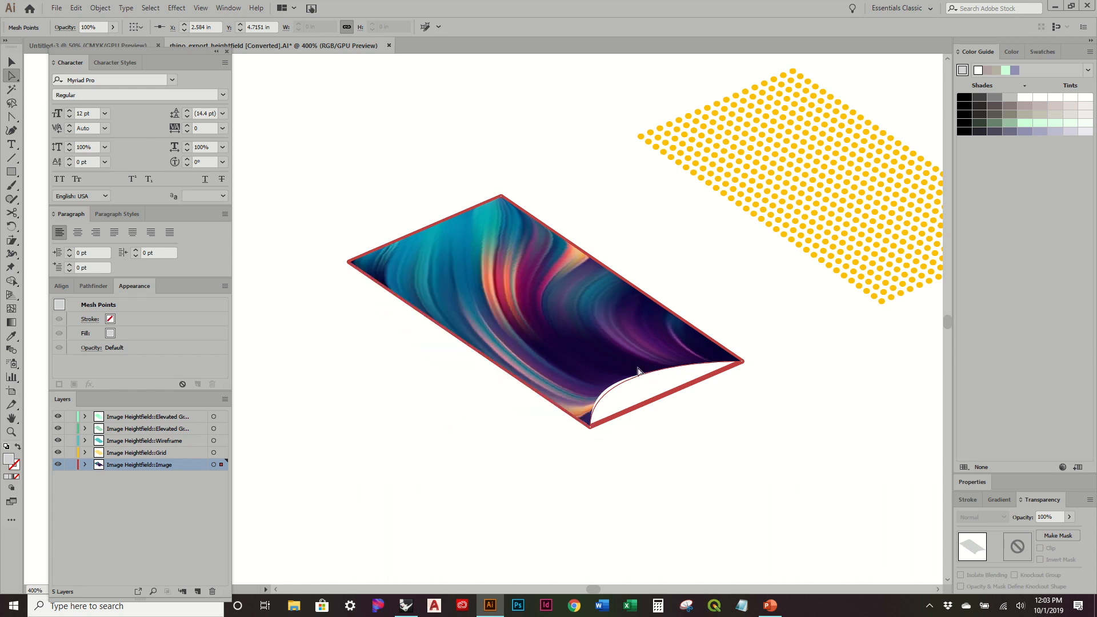
left_click(590, 426)
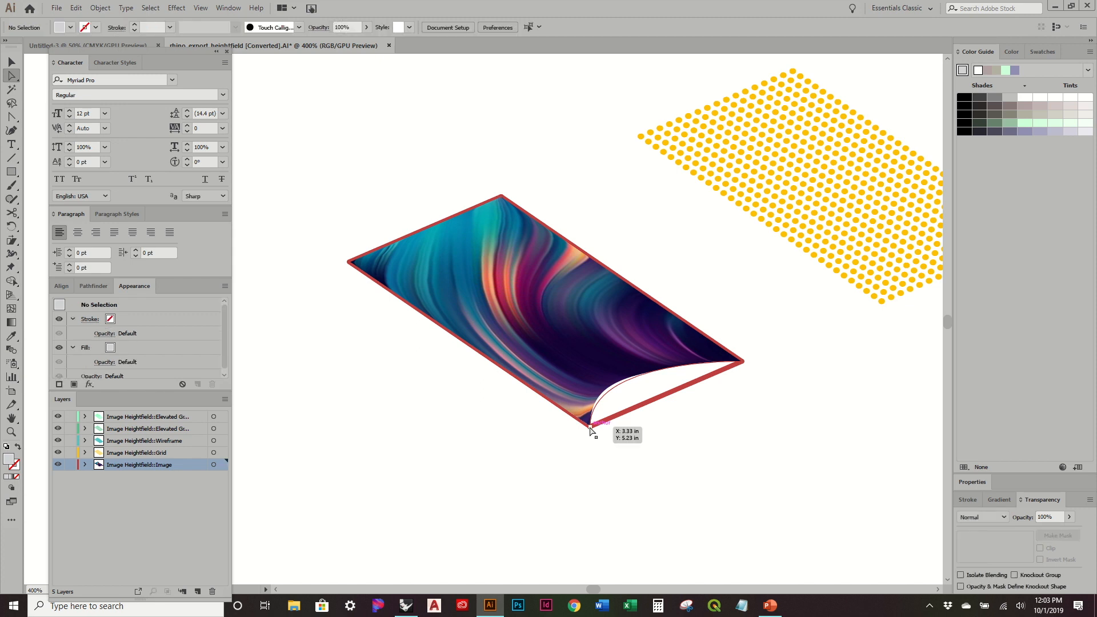
left_click(591, 427)
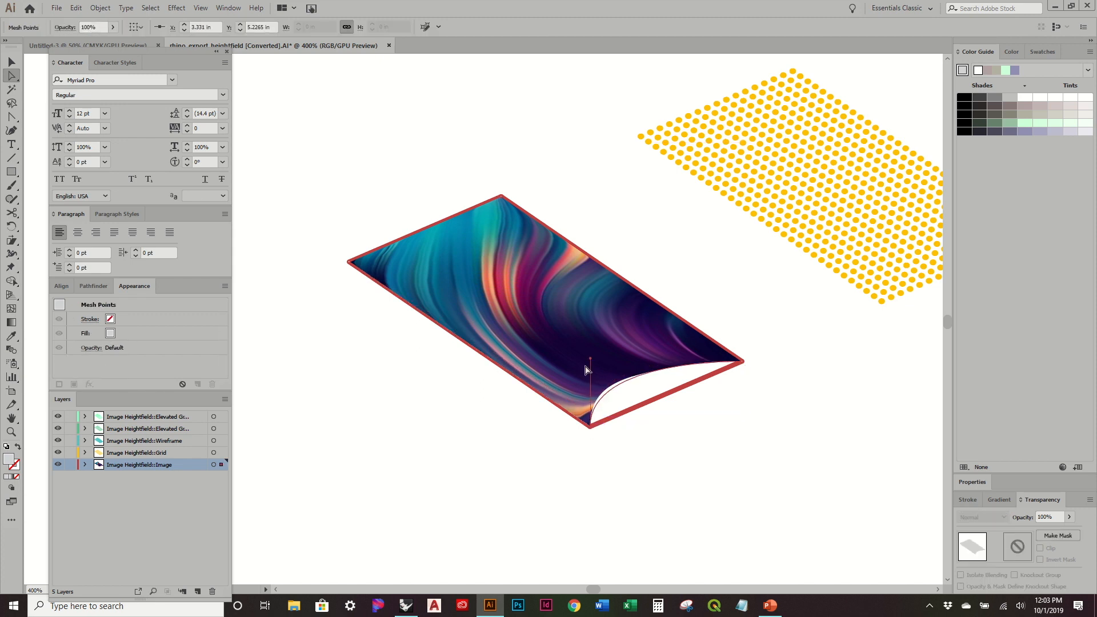
left_click_drag(593, 365, 592, 433)
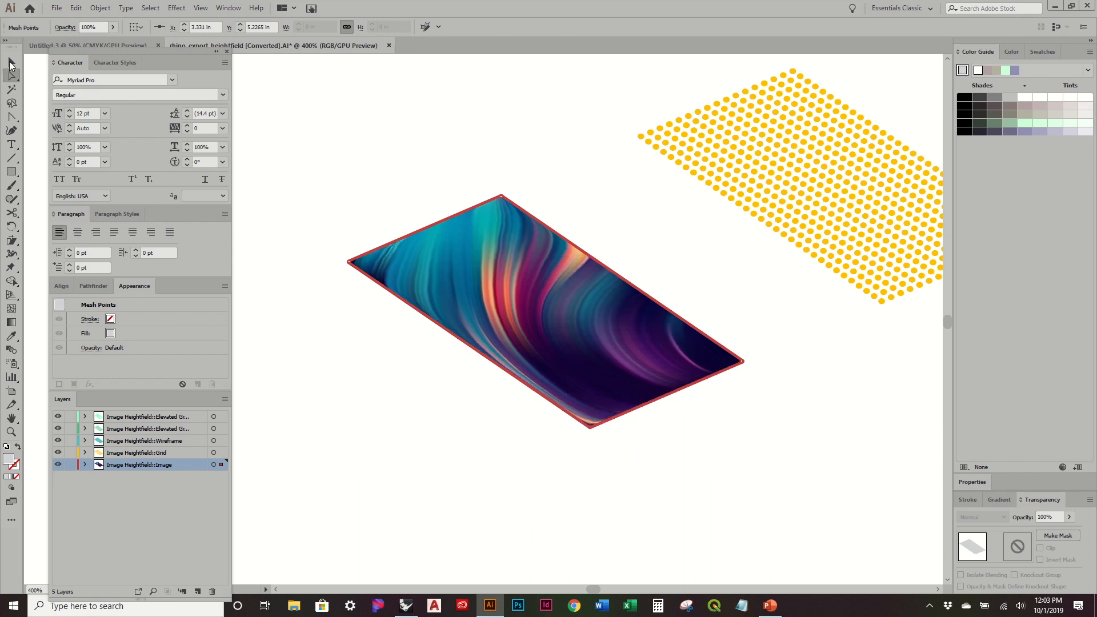
Step: Check how the distorted image fits the red outline by selecting them and viewing them beside the other diagram stages
left_click(11, 62)
left_click(332, 96)
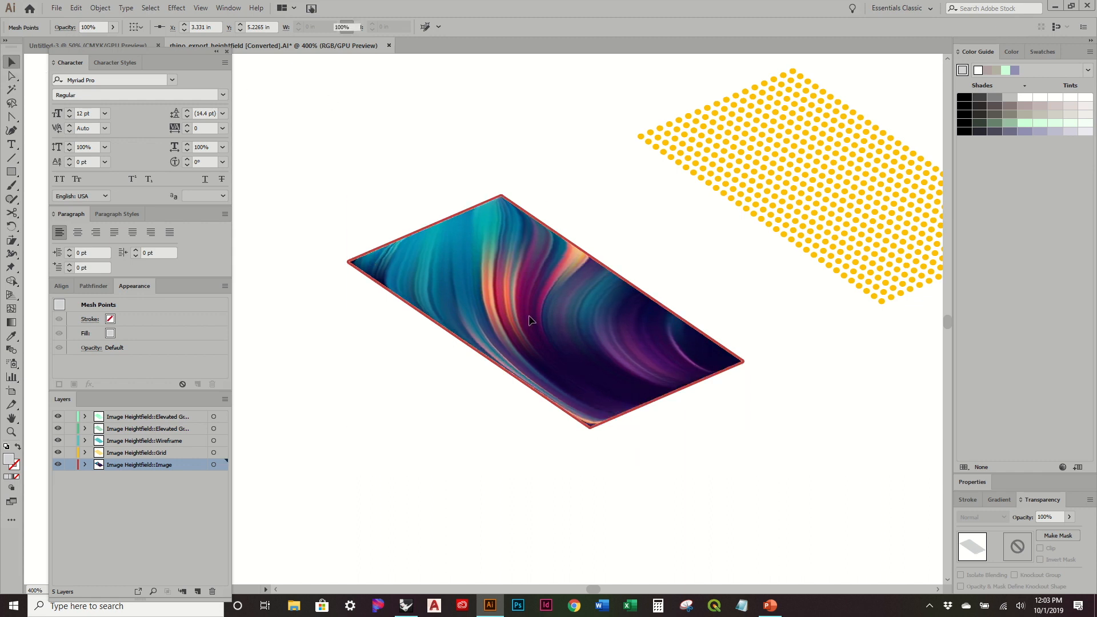
left_click(531, 320)
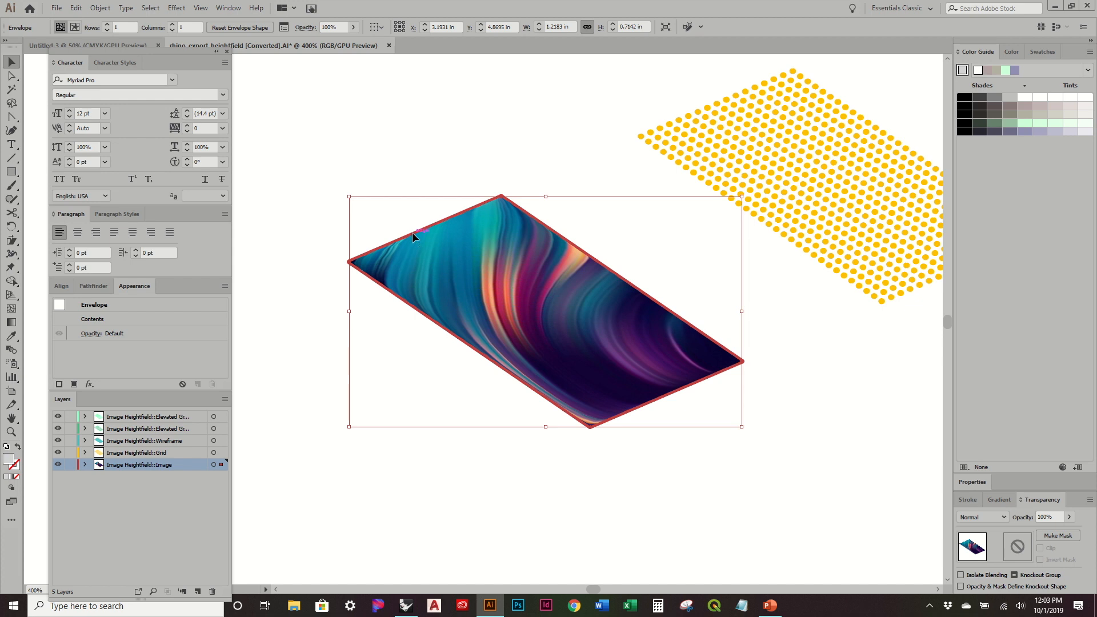
left_click_drag(307, 144, 308, 145)
left_click_drag(733, 476, 337, 218)
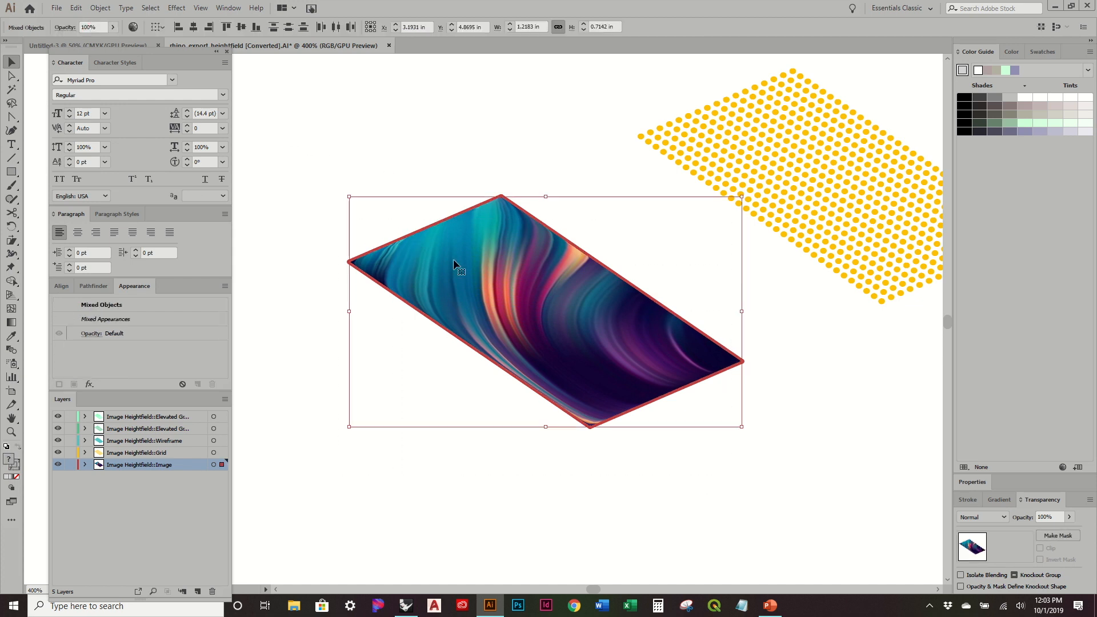
left_click(321, 182)
scroll(320, 183, "down", 1, "alt")
scroll(320, 188, "down", 1, "alt")
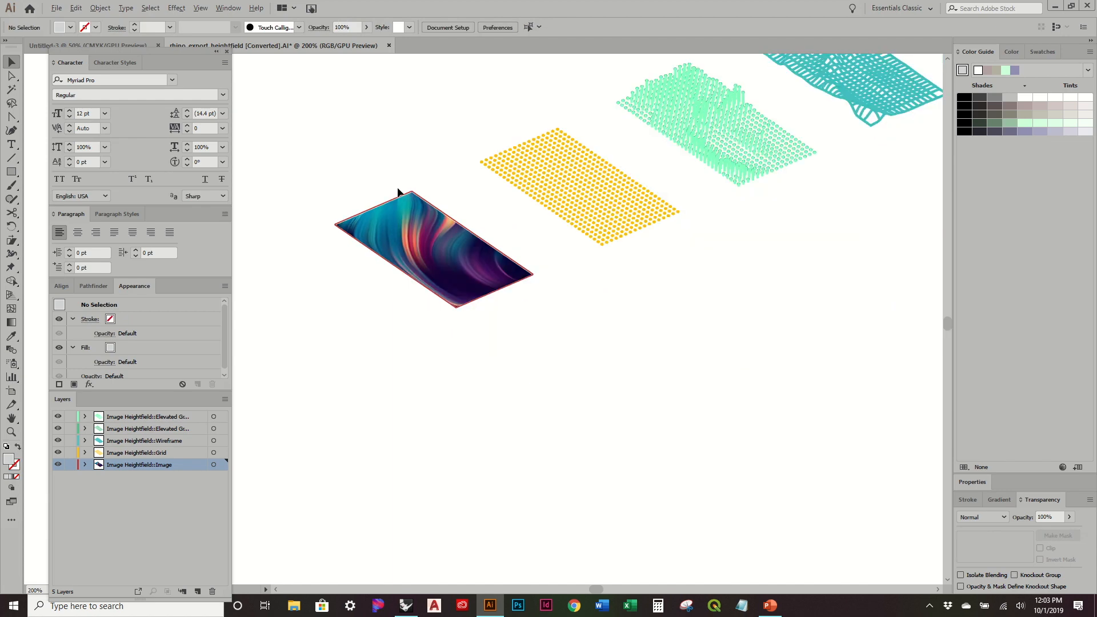
Step: Try to pick the red outline on top of the distorted image, and check the Arrange option for the image
scroll(413, 226, "up", 2, "alt")
left_click(411, 203)
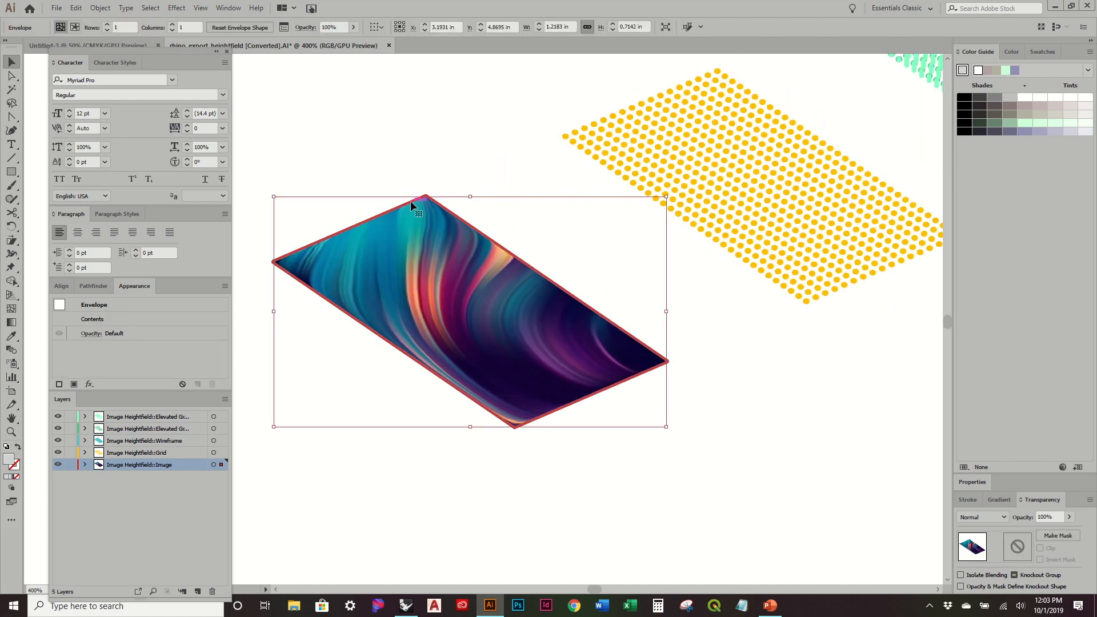
left_click(404, 201)
left_click(373, 216)
right_click(399, 258)
mouse_move(435, 372)
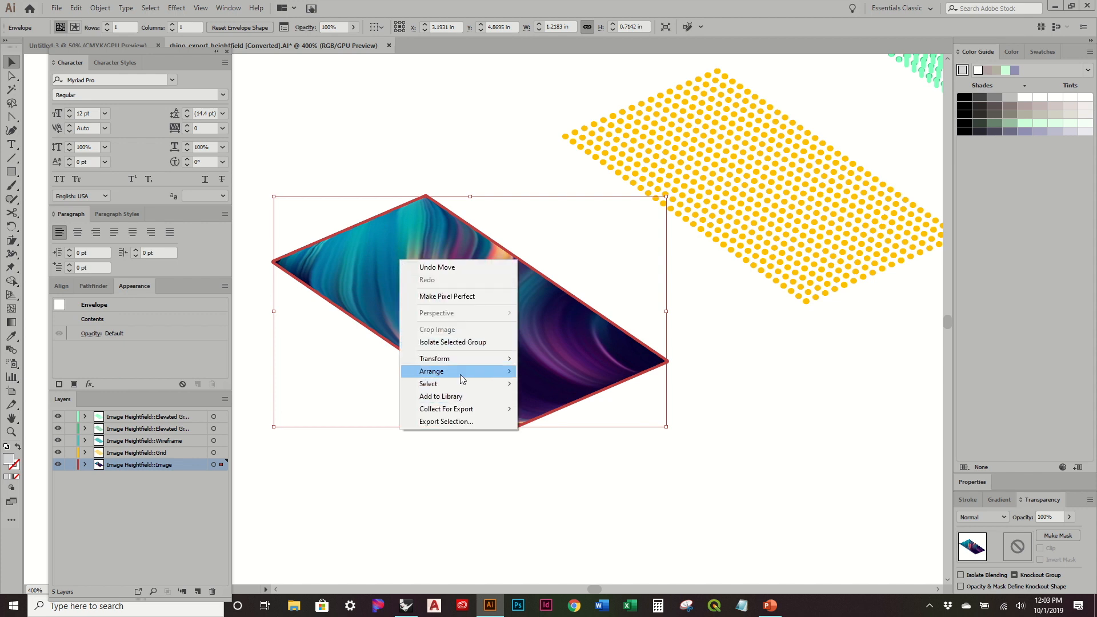
left_click(835, 510)
Step: Select only the red outline around the image and set its stroke weight to 0.5 pt
left_click_drag(600, 500, 300, 201)
left_click(417, 262)
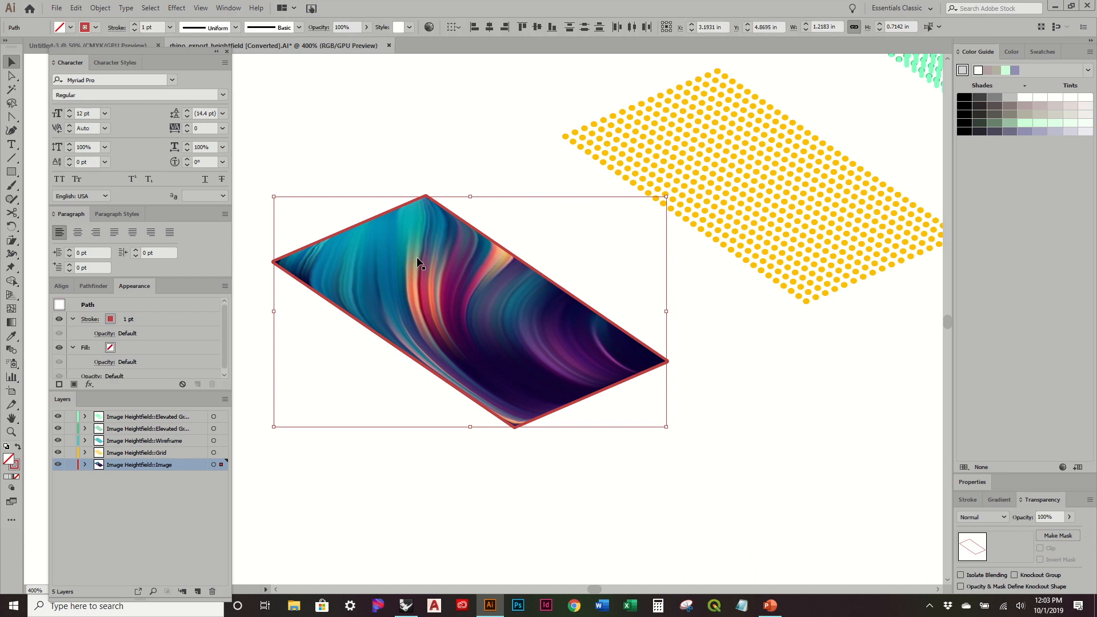
left_click(17, 465)
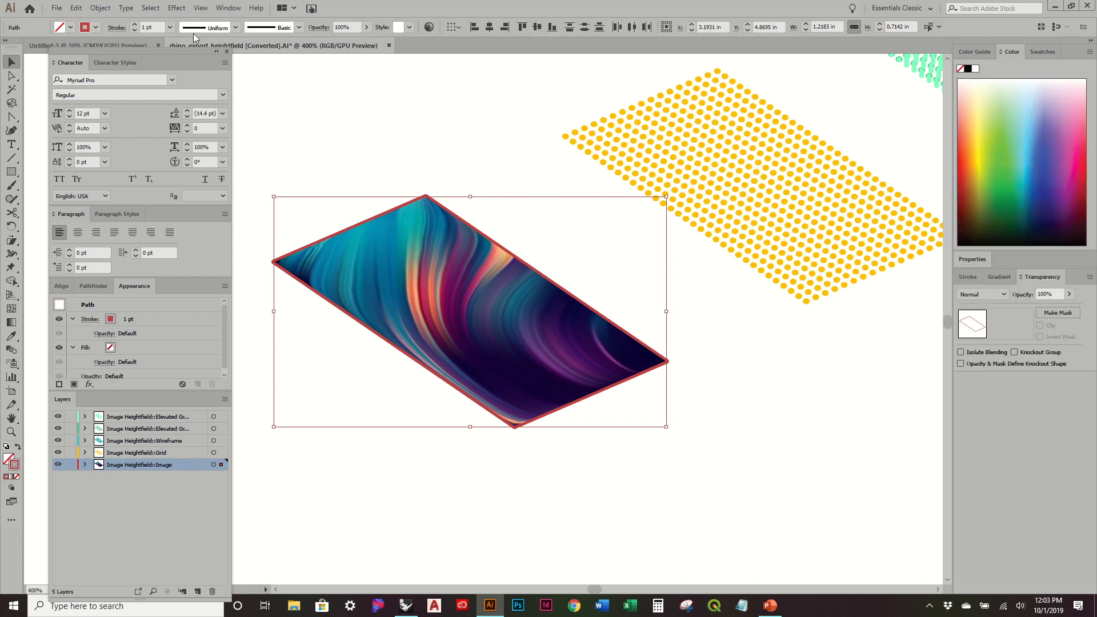
left_click(135, 31)
left_click(135, 31)
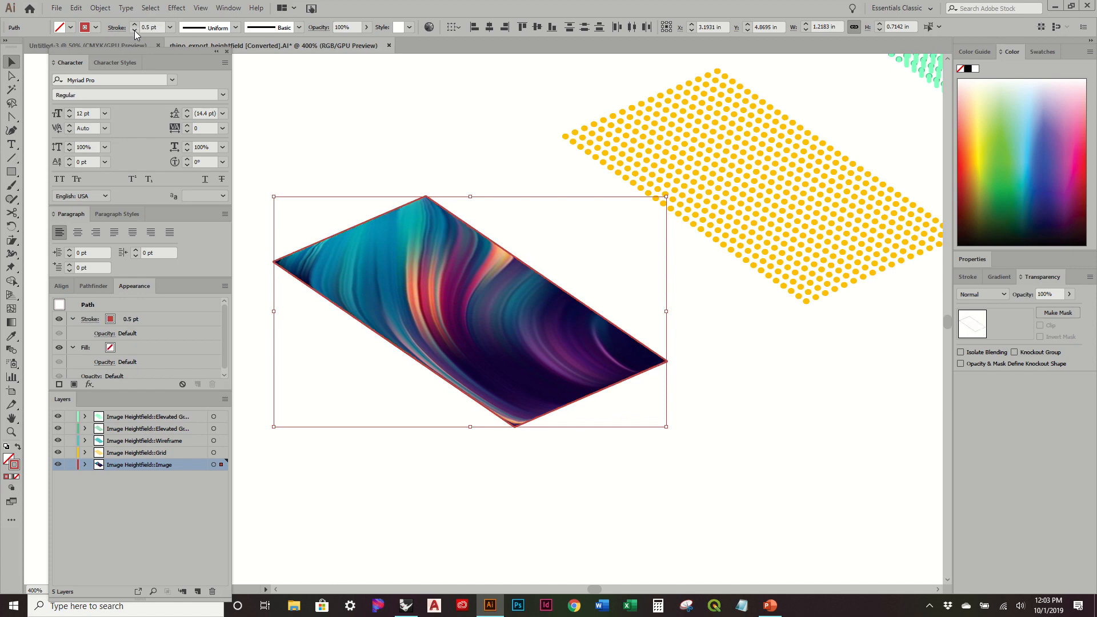
Step: Recolor the image outline's stroke with the dark gray #56595E swatch from the My Library color collection, and deselect it
left_click(228, 8)
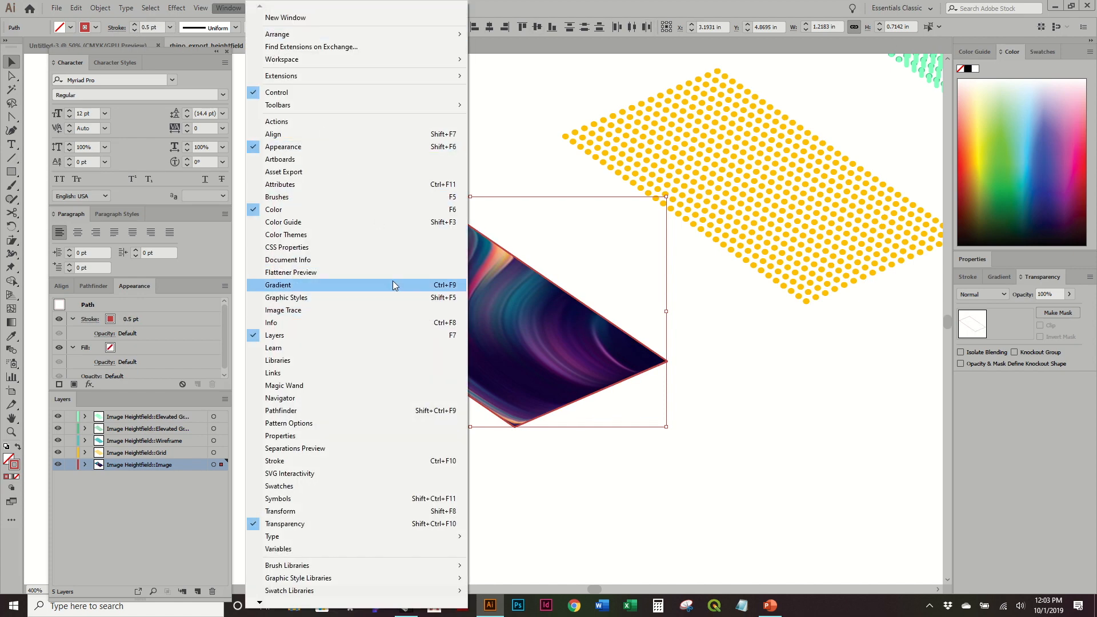
left_click(335, 361)
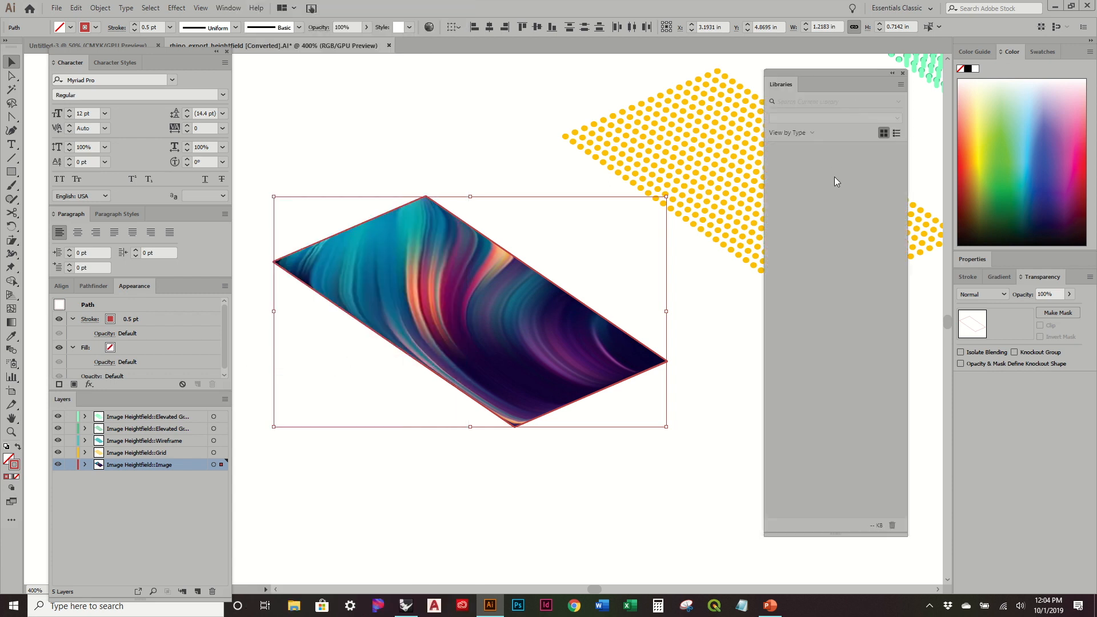
left_click(821, 119)
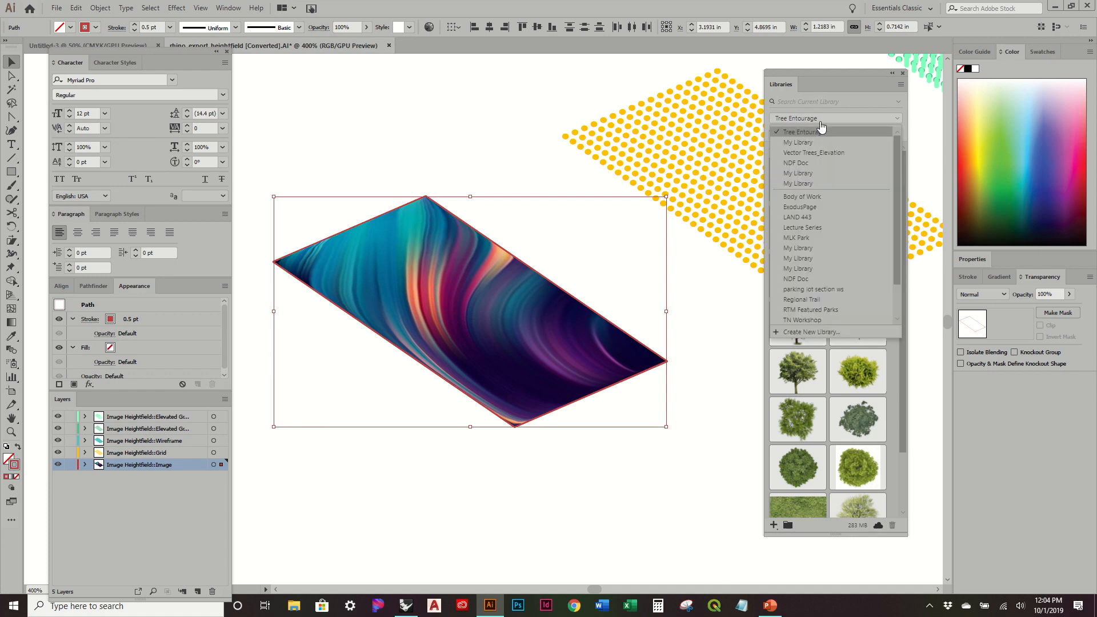
left_click(821, 142)
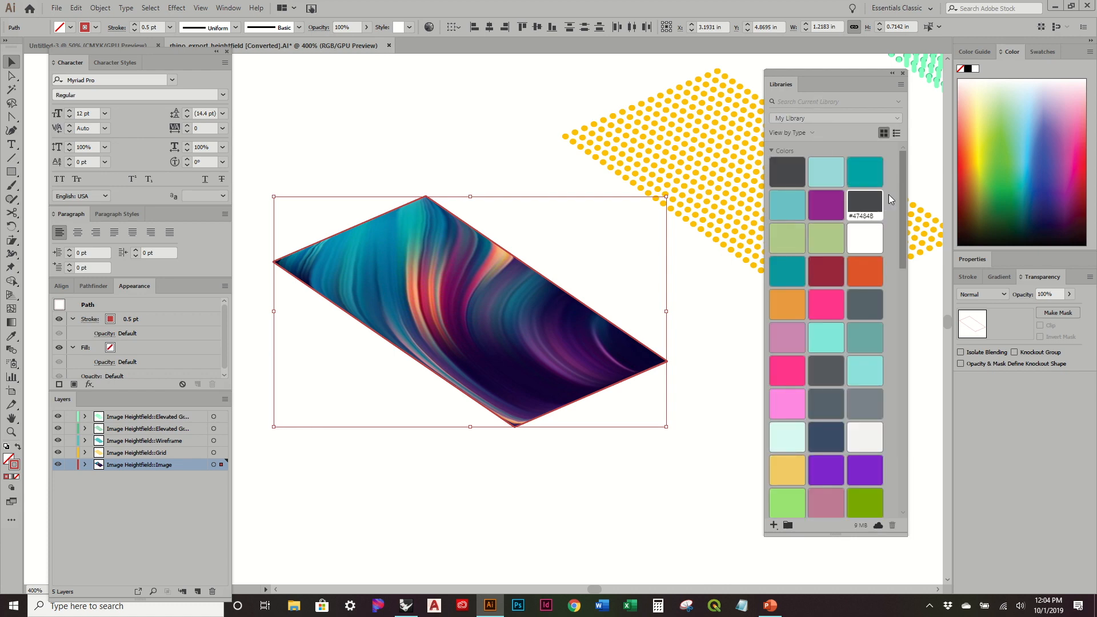
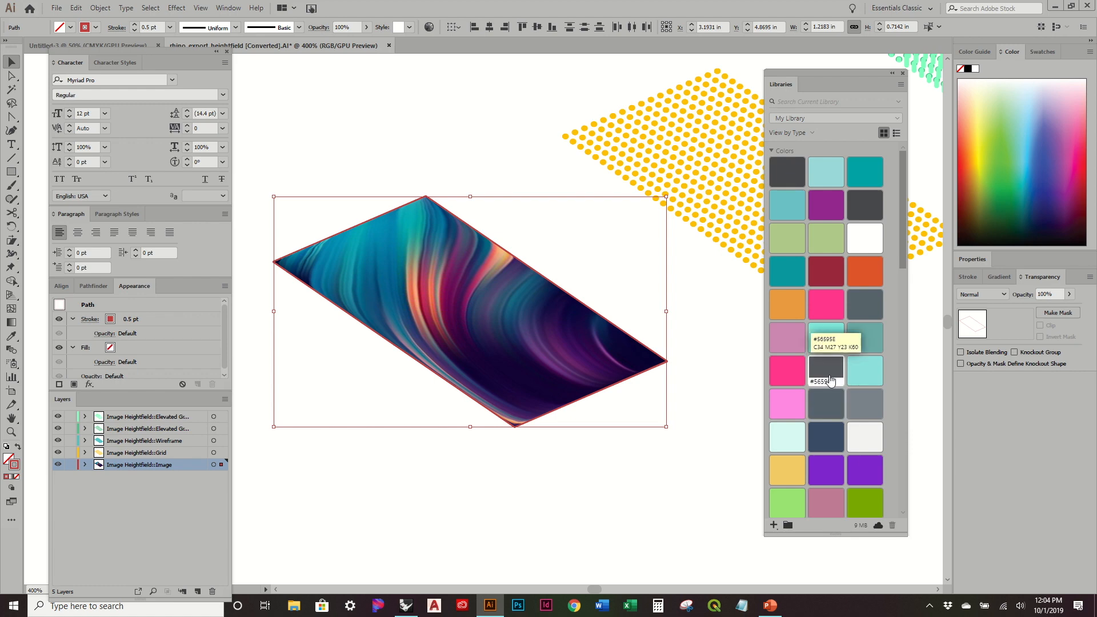
left_click(488, 133)
scroll(424, 138, "down", 2, "alt")
scroll(448, 180, "up", 3, "alt")
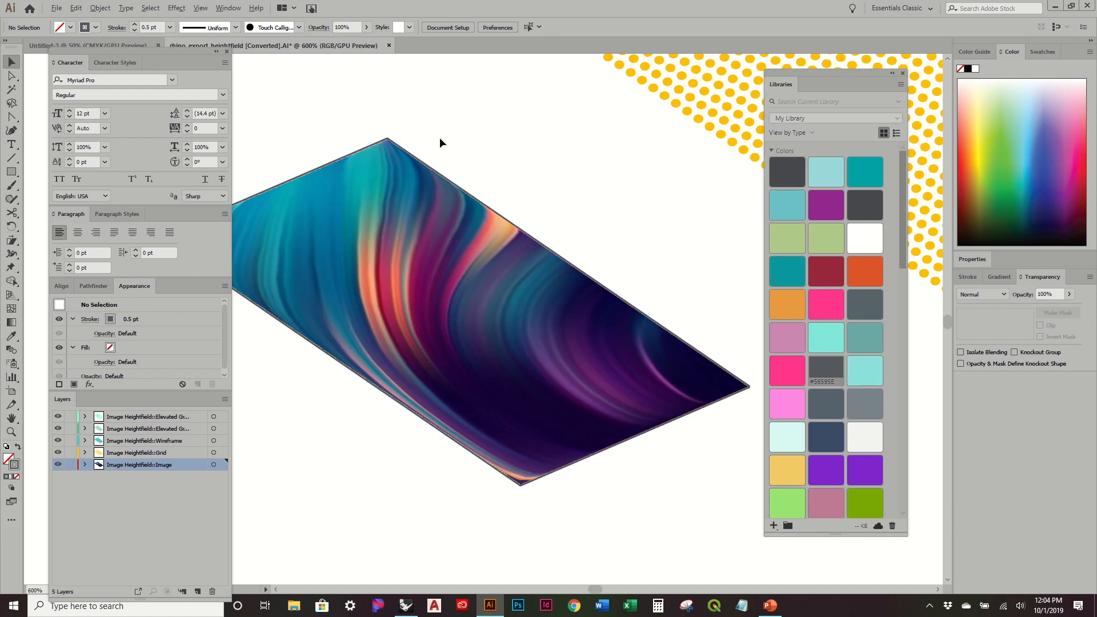
scroll(480, 123, "down", 3, "alt")
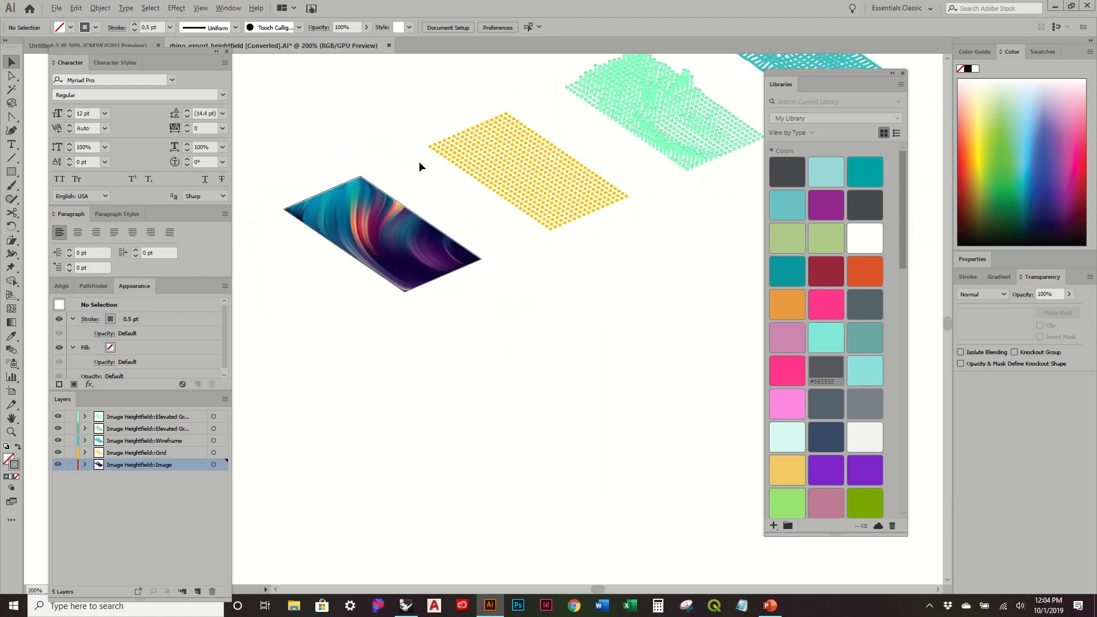
Step: Select all the yellow dots on the Image Heightfield::Grid layer and move the grid slightly upward
left_click_drag(455, 149, 390, 180)
scroll(418, 161, "up", 1, "alt")
scroll(570, 180, "down", 1, "alt")
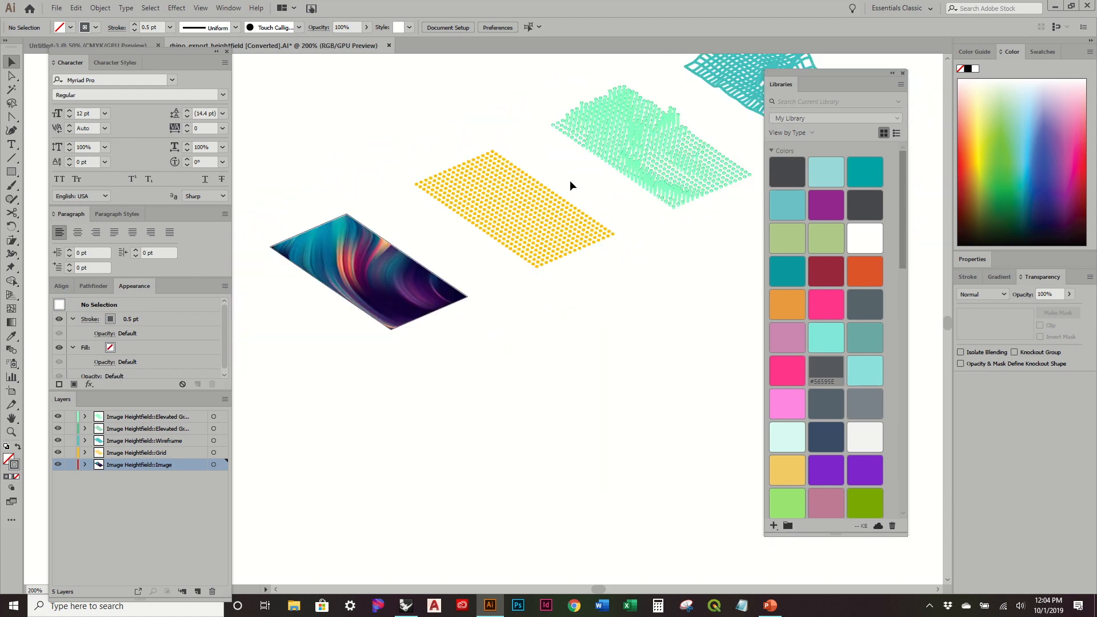
scroll(574, 179, "down", 1, "alt")
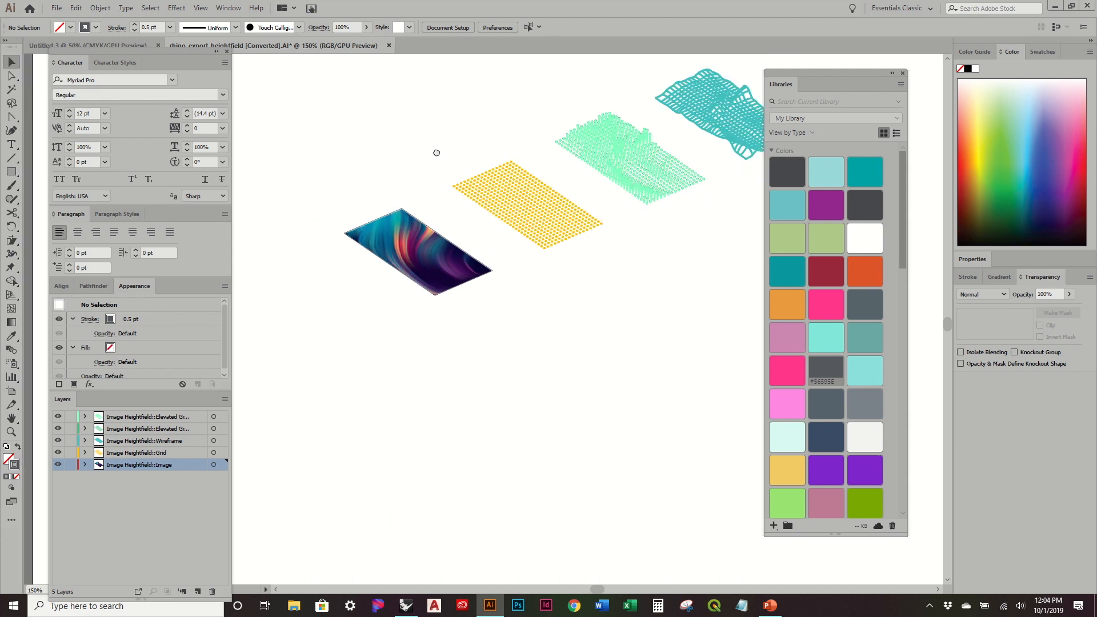
left_click_drag(436, 152, 411, 181)
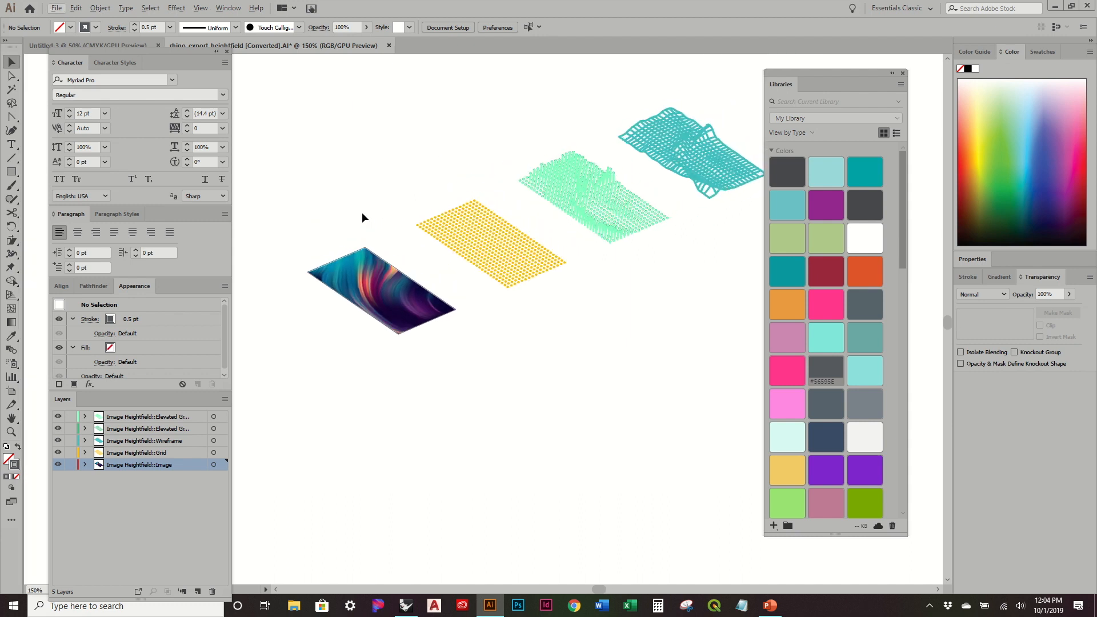
left_click_drag(363, 211, 341, 253)
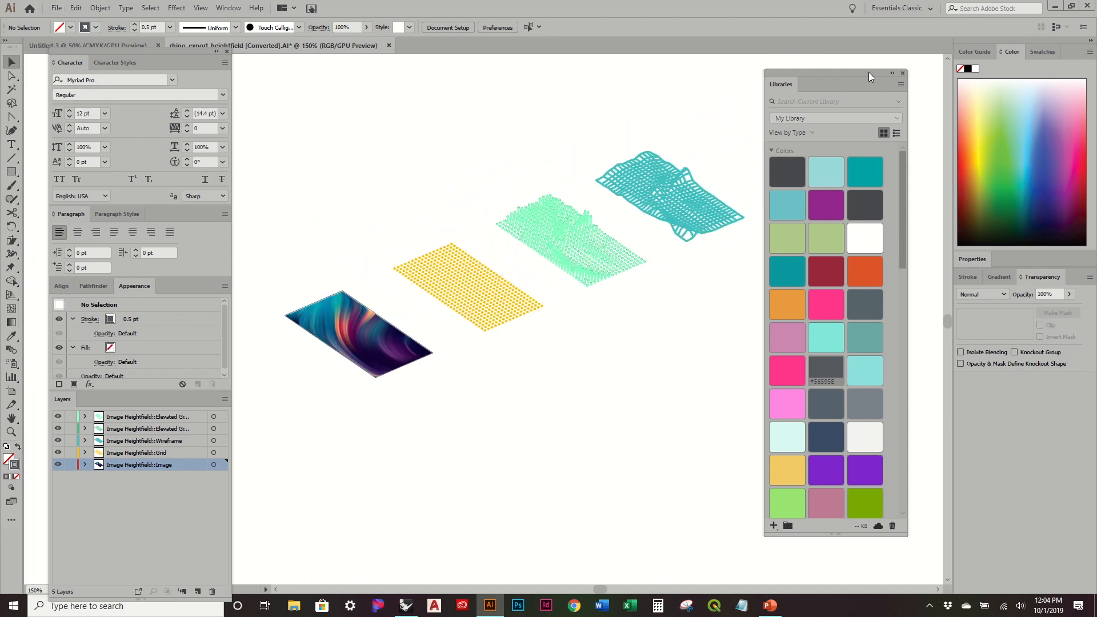
scroll(483, 283, "up", 2, "alt")
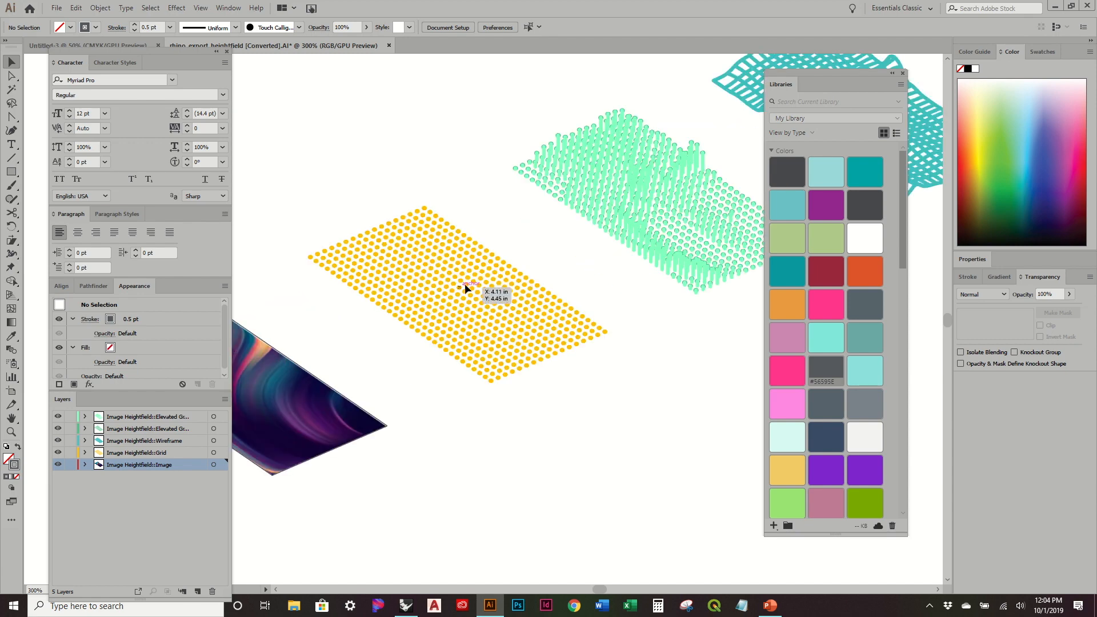
left_click(213, 453)
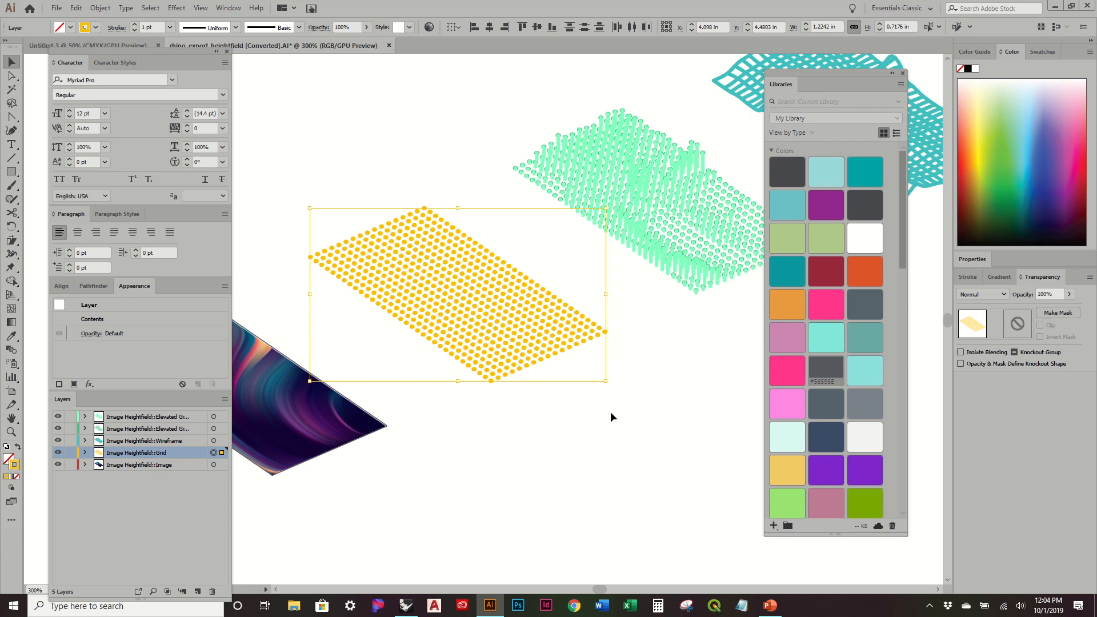
left_click_drag(492, 382, 483, 337)
scroll(482, 337, "down", 2, "alt")
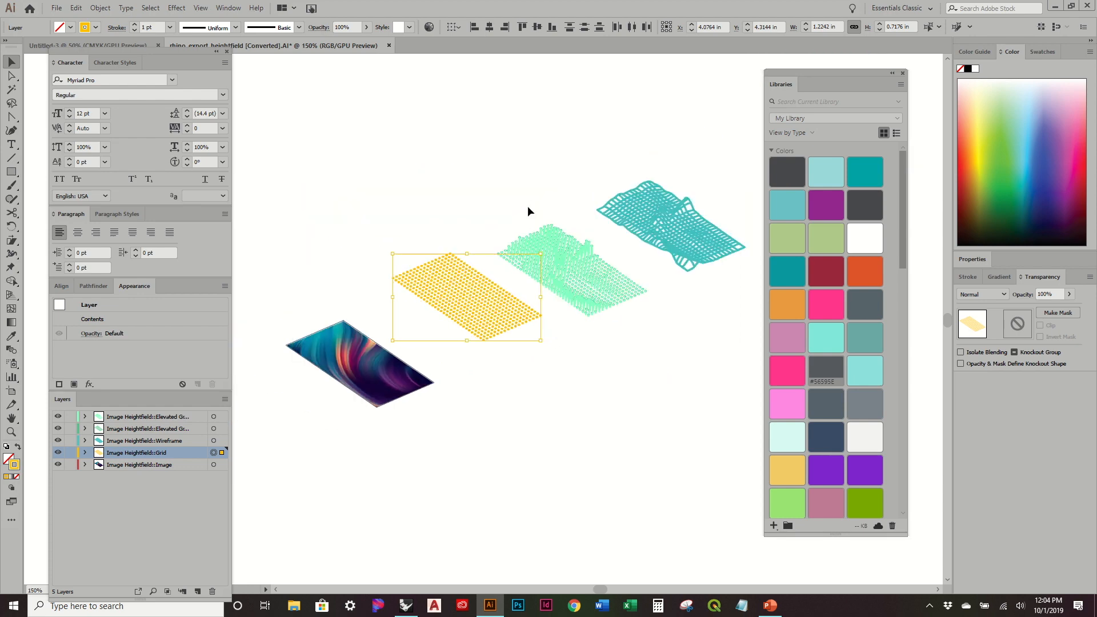
Step: Show the rulers, uncover the vertical one, and place a horizontal guide at the distorted image's lowest corner
key("ctrl+r")
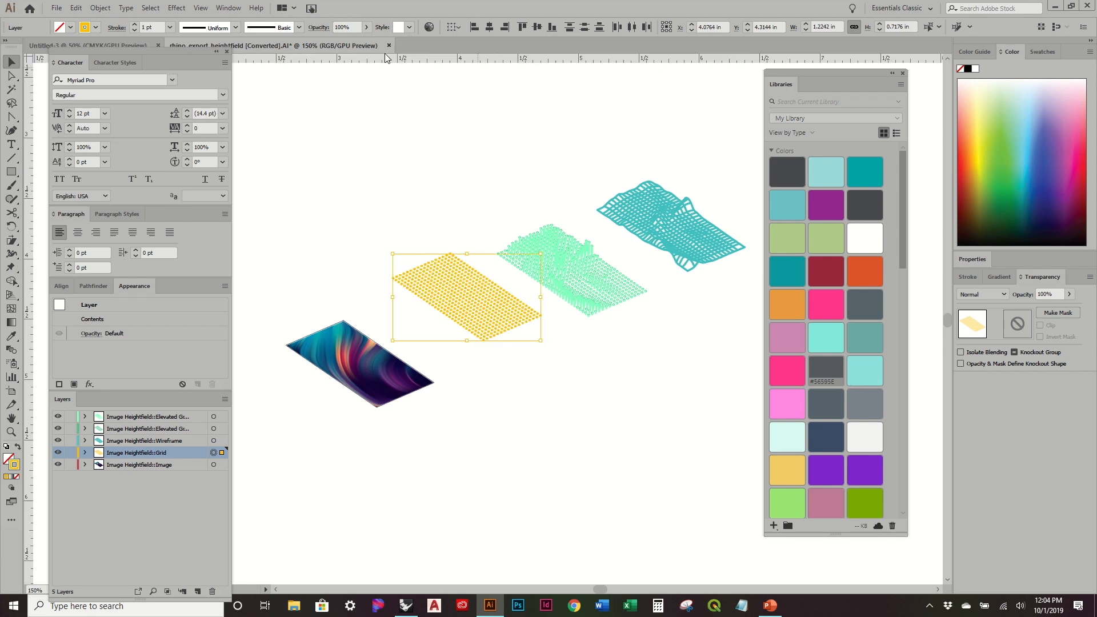
left_click_drag(164, 50, 187, 82)
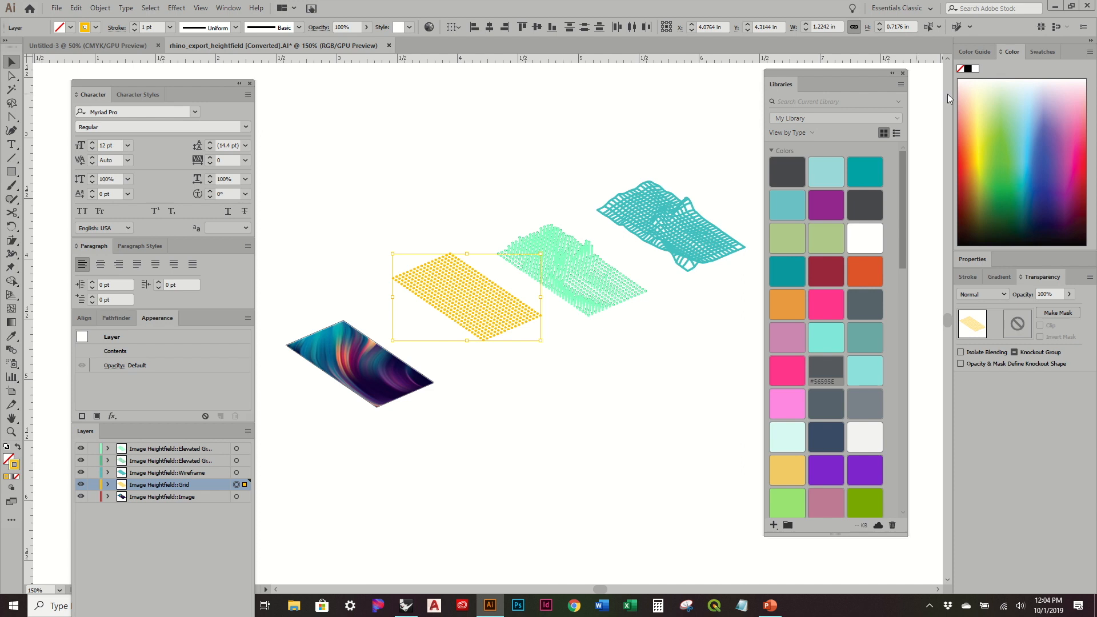
left_click_drag(310, 57, 377, 413)
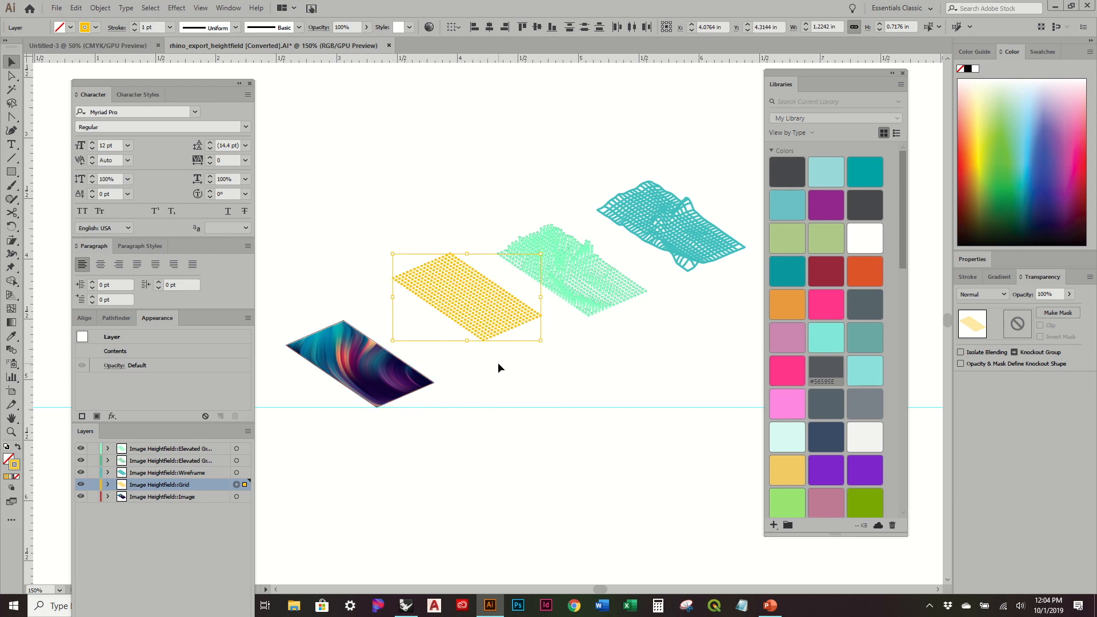
Step: Move the yellow dot grid beside the image so its lowest corner sits on the horizontal guide
scroll(486, 350, "up", 2, "alt")
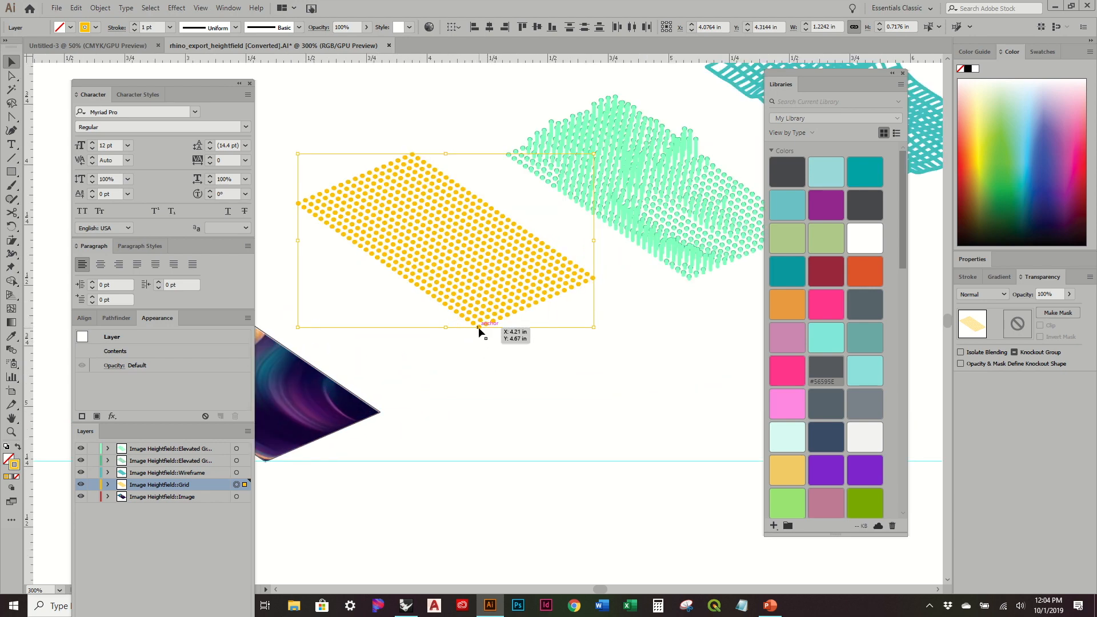
left_click_drag(479, 329, 590, 467)
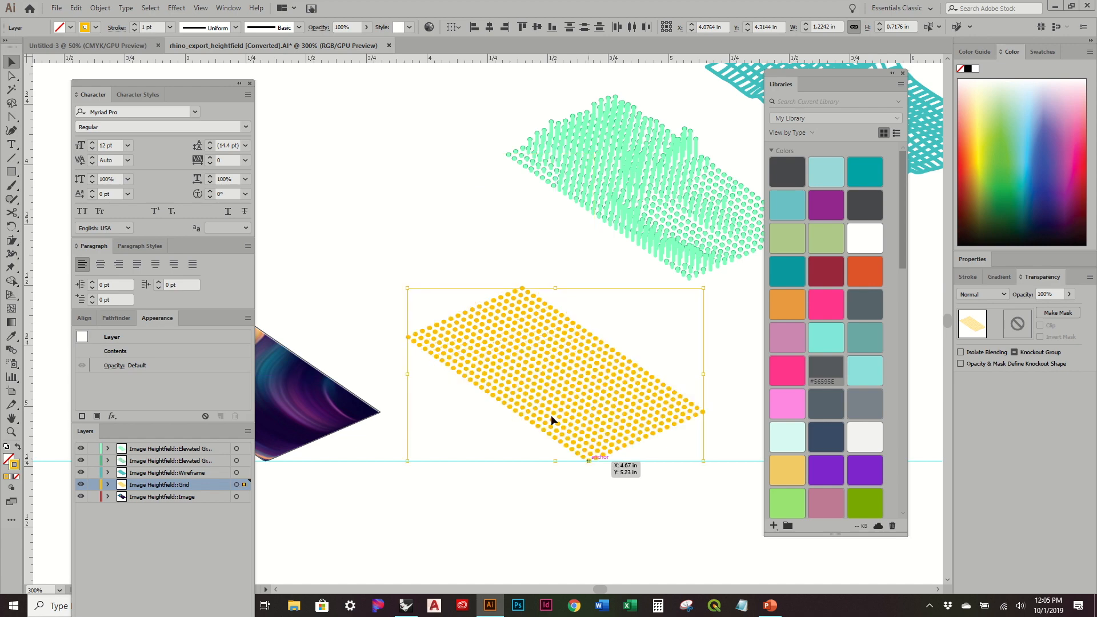
scroll(451, 343, "down", 1, "alt")
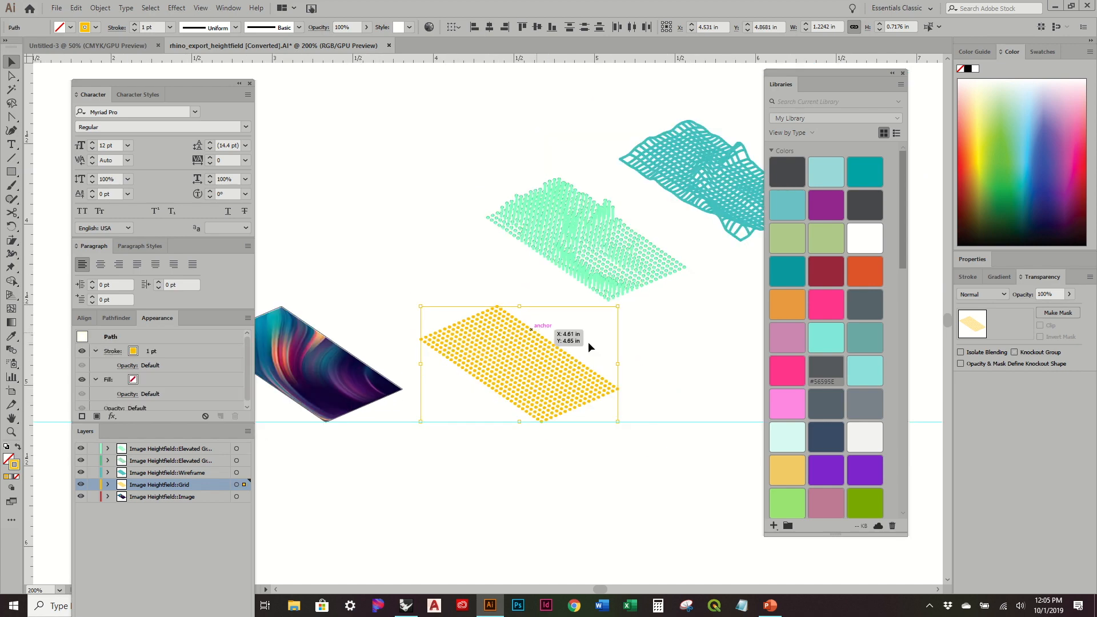
scroll(563, 347, "up", 2, "alt")
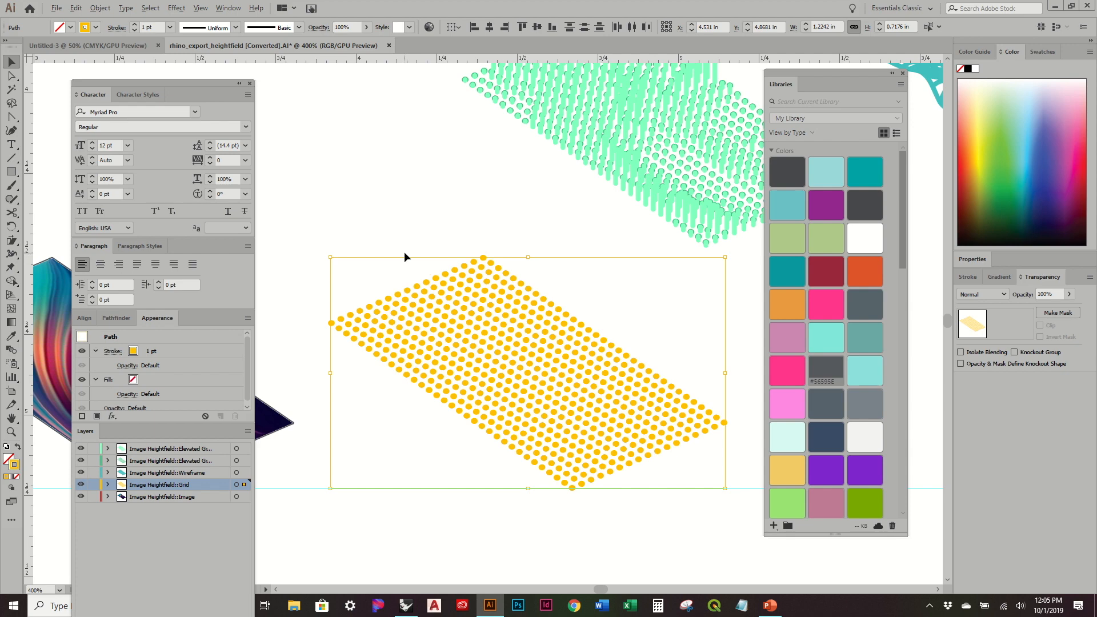
scroll(403, 252, "down", 1, "alt")
scroll(622, 316, "down", 1, "alt")
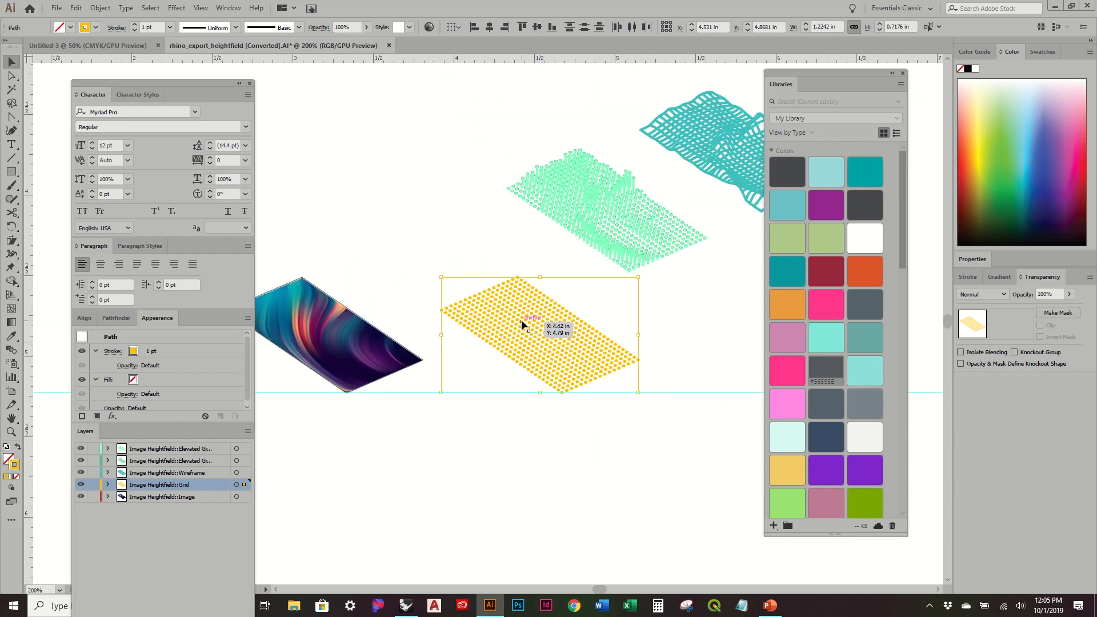
Step: Set the grid dots' stroke weight to 0.25 pt, and swap fill and stroke so the dots are filled yellow
scroll(498, 320, "up", 6, "alt")
scroll(502, 312, "down", 2, "alt")
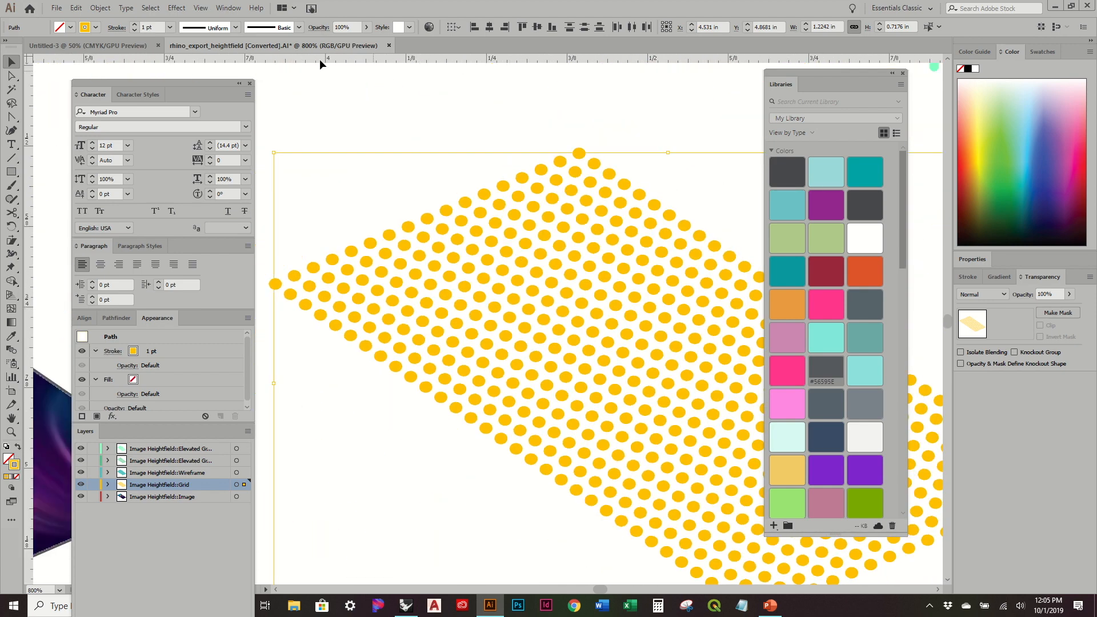
left_click(171, 28)
left_click(184, 41)
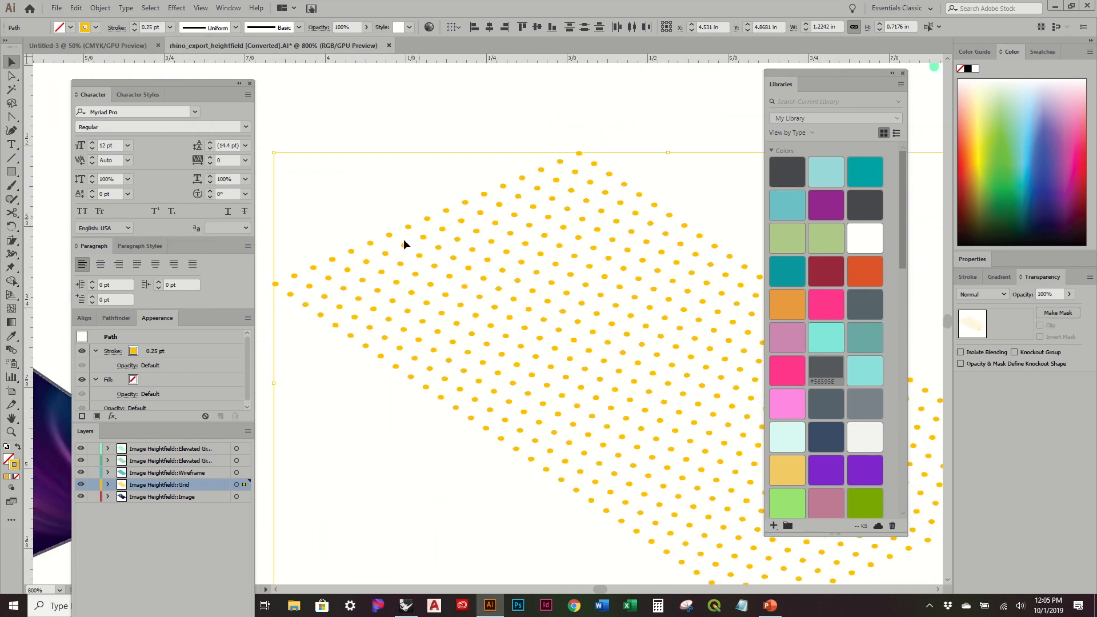
scroll(408, 237, "up", 3, "alt")
scroll(428, 218, "down", 3, "alt")
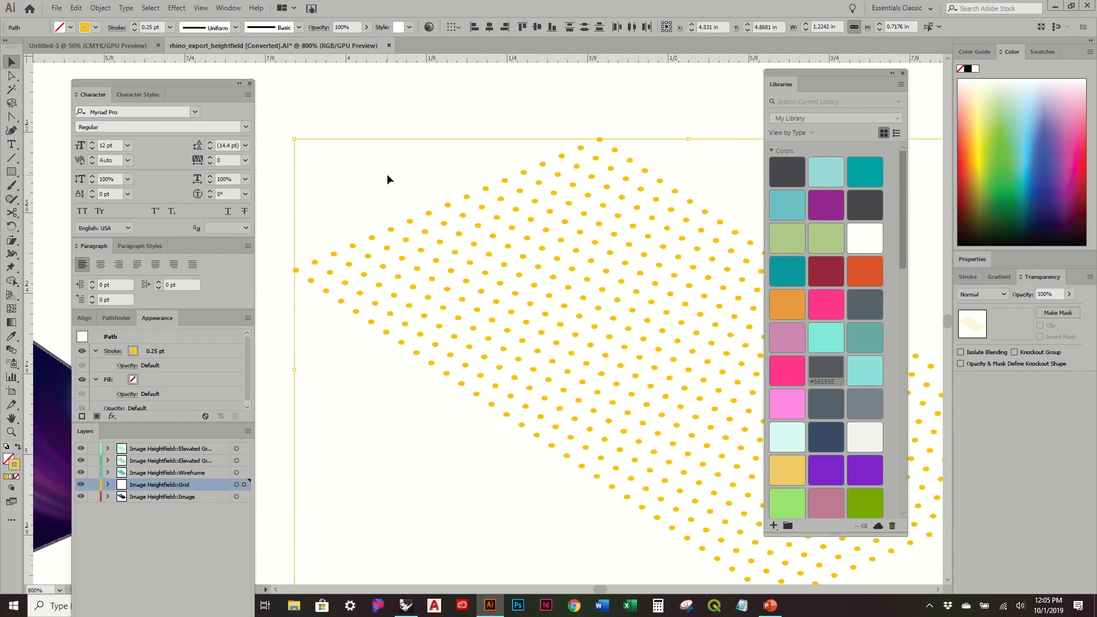
key("shift+x")
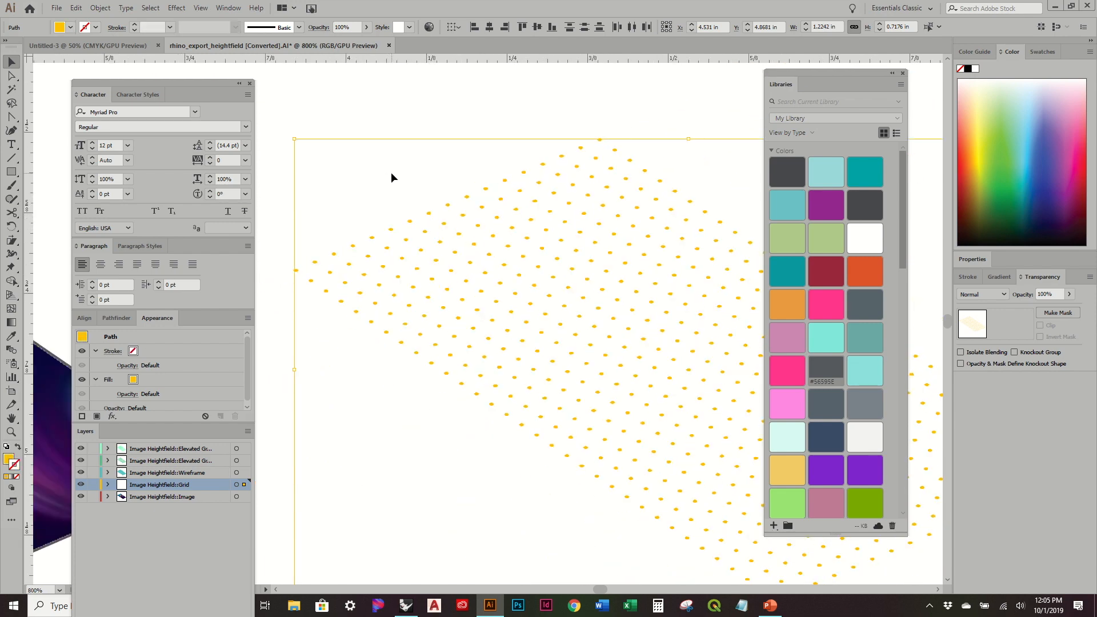
Step: Recolour the yellow grid points with the dark grey #56595E library swatch and deselect them
scroll(387, 252, "up", 2, "alt")
scroll(386, 252, "down", 1, "alt")
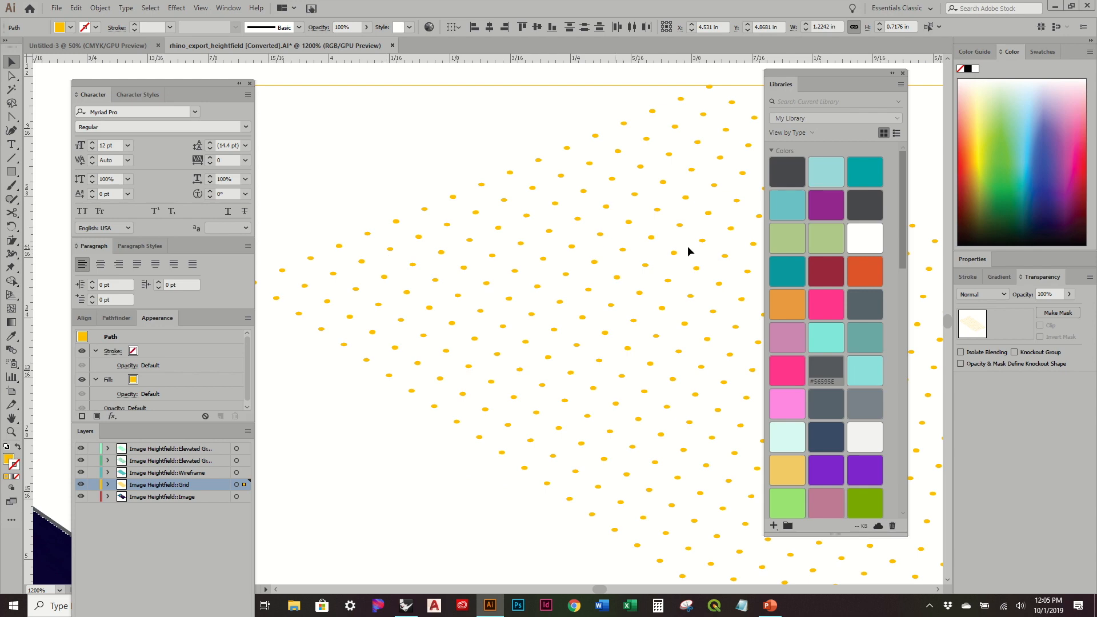
left_click(831, 369)
scroll(327, 225, "down", 1, "alt")
scroll(360, 228, "down", 2, "alt")
left_click(666, 252)
scroll(656, 245, "down", 1, "alt")
scroll(544, 237, "down", 2, "alt")
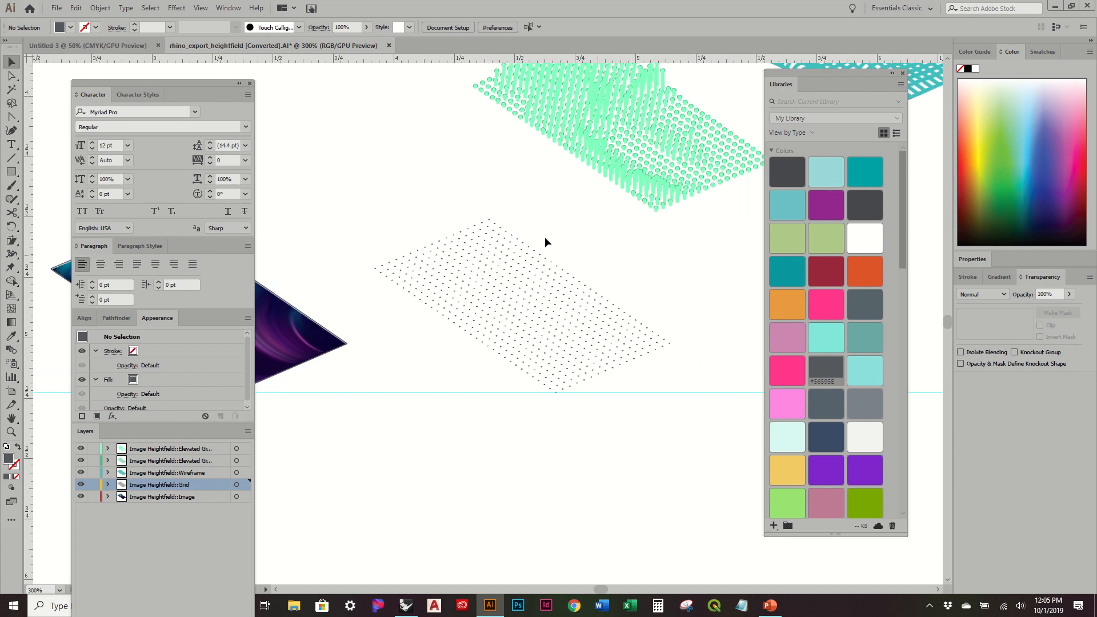
Step: Select the artwork of both Elevated Grid layers together and move it down to the guide beside the flat dotted grid
middle_click_drag(584, 244, 577, 244)
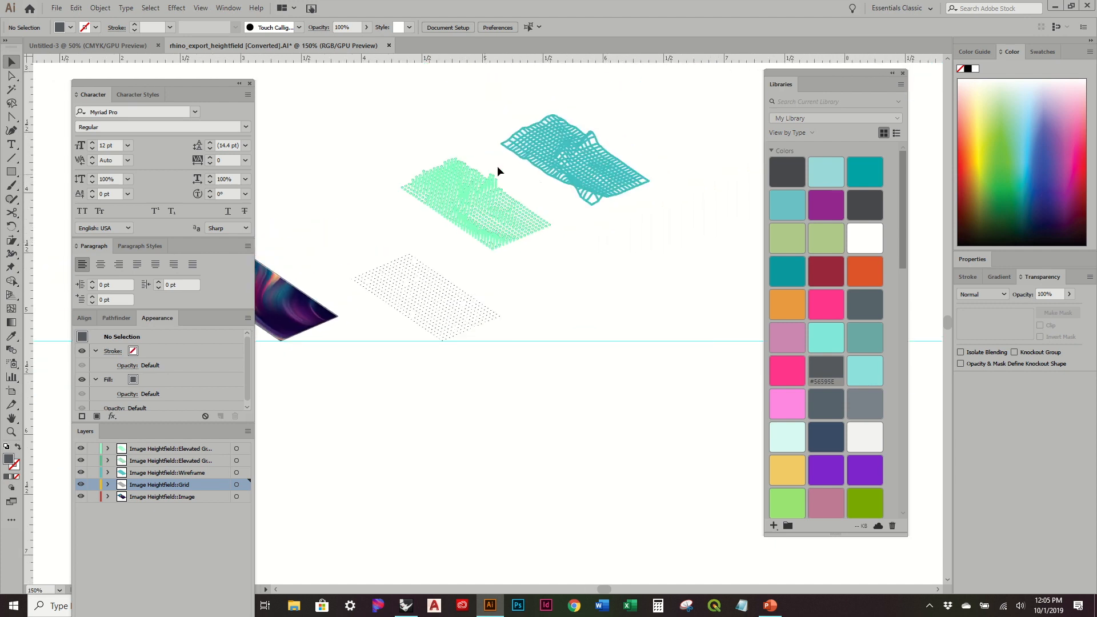
middle_click_drag(654, 185, 631, 213)
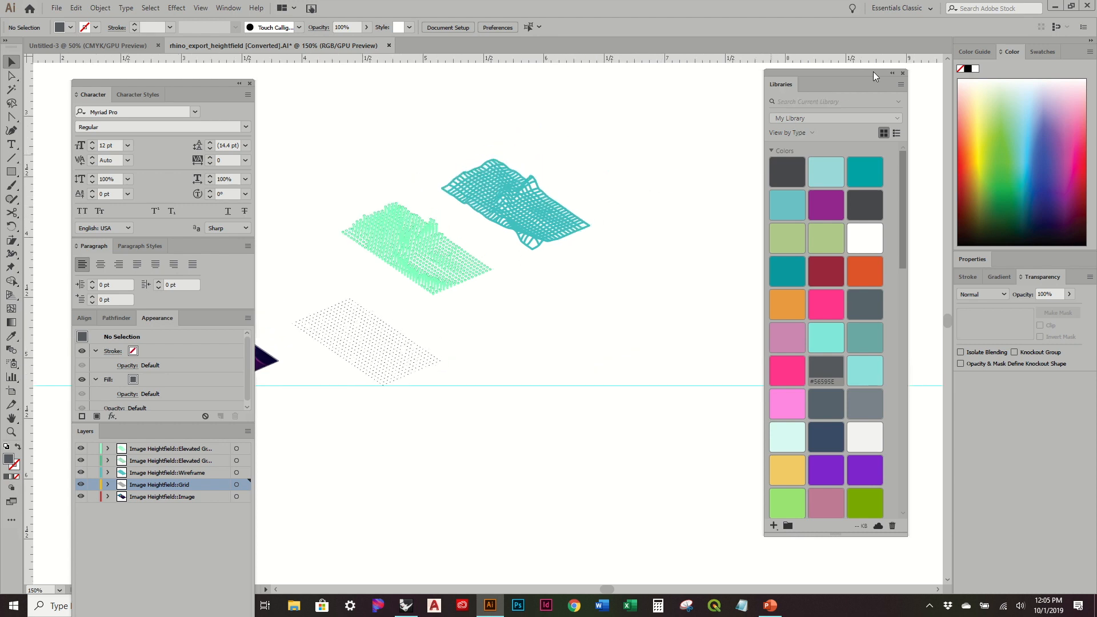
middle_click_drag(403, 228, 533, 208)
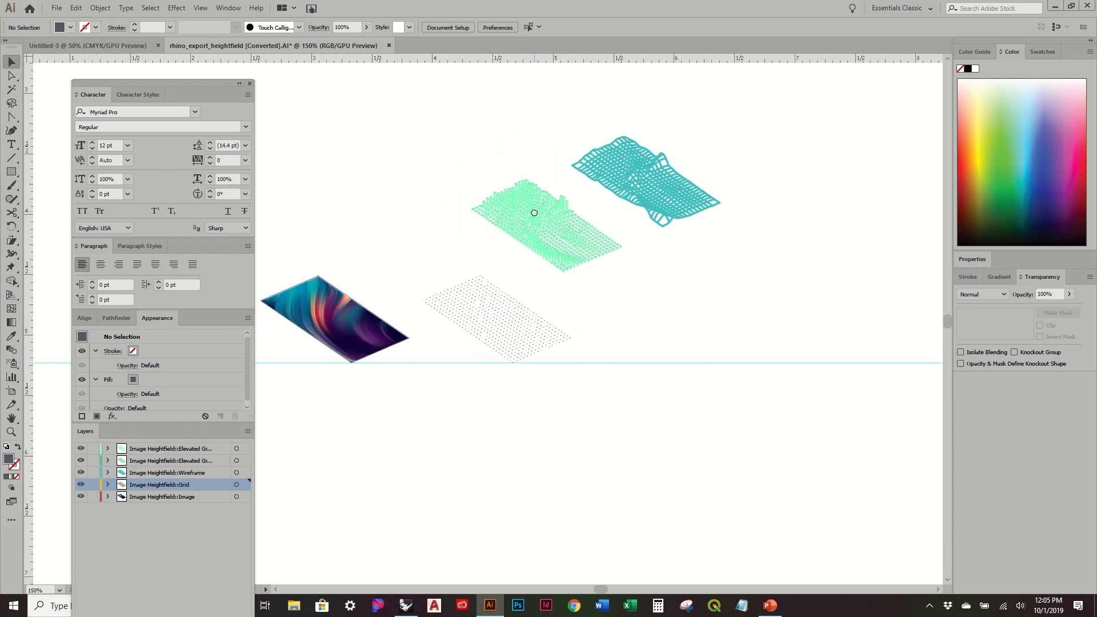
left_click(237, 449)
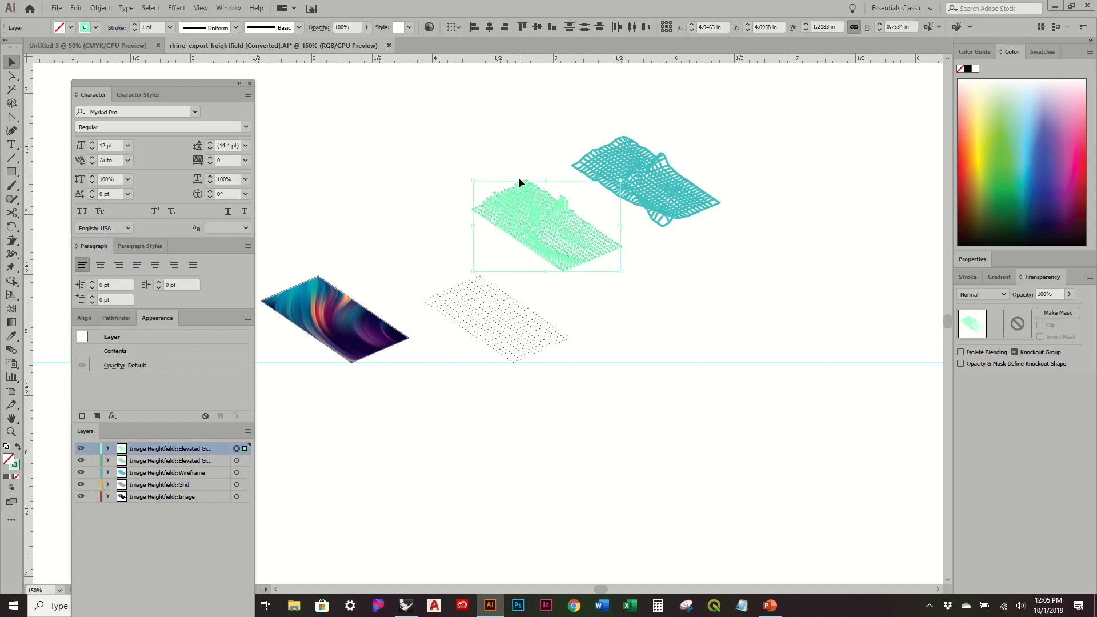
scroll(514, 186, "up", 4, "alt")
scroll(433, 188, "down", 2, "alt")
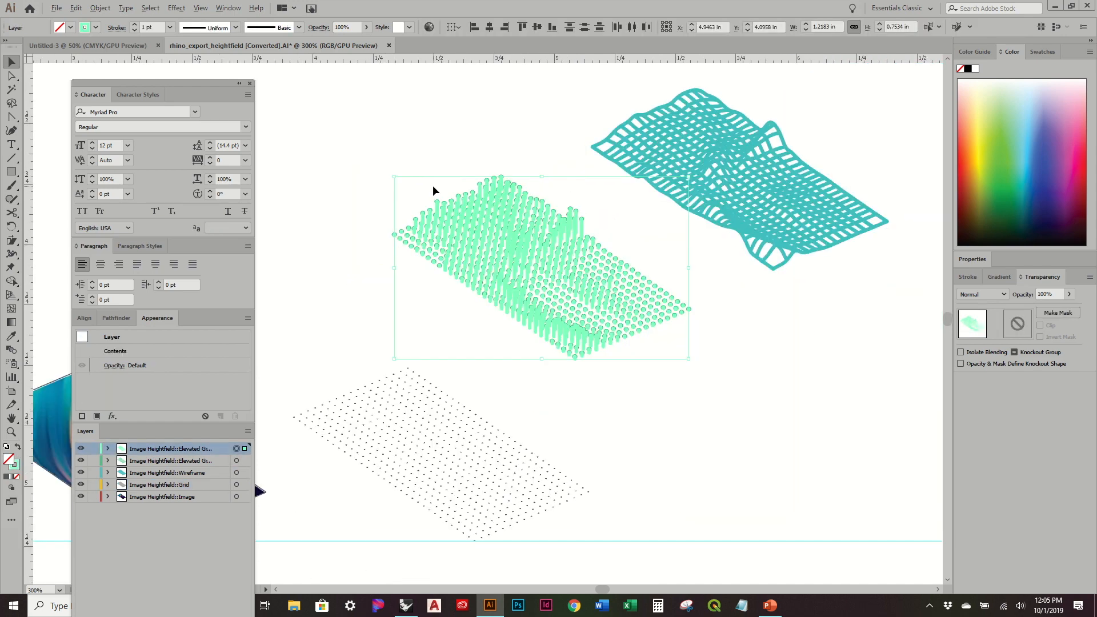
scroll(481, 182, "up", 4, "alt")
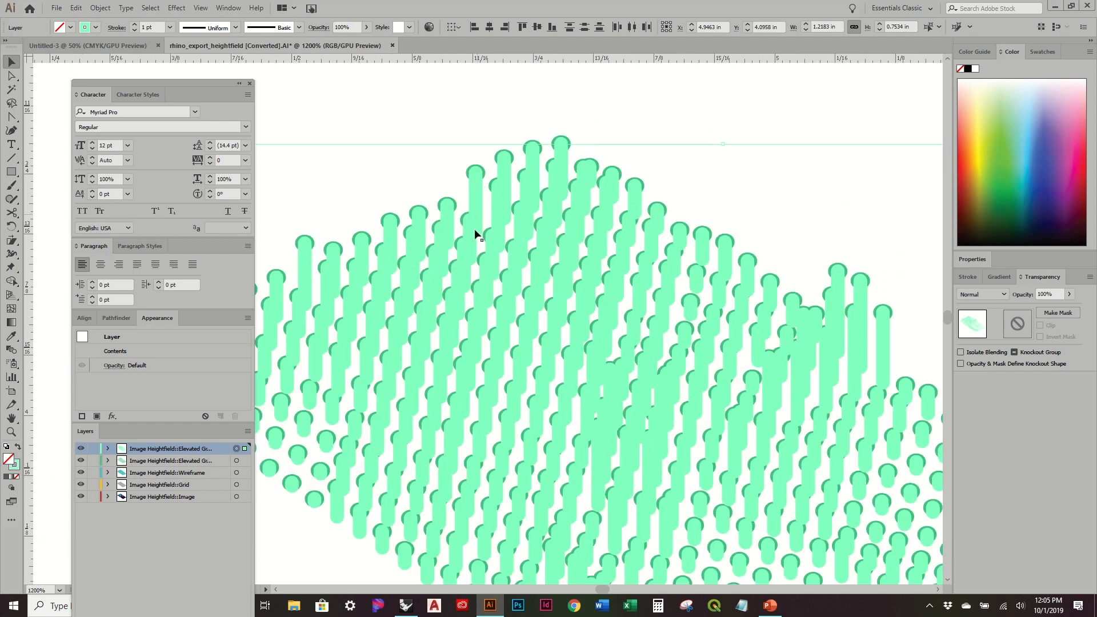
left_click(237, 460)
left_click(237, 449)
scroll(504, 313, "down", 2, "alt")
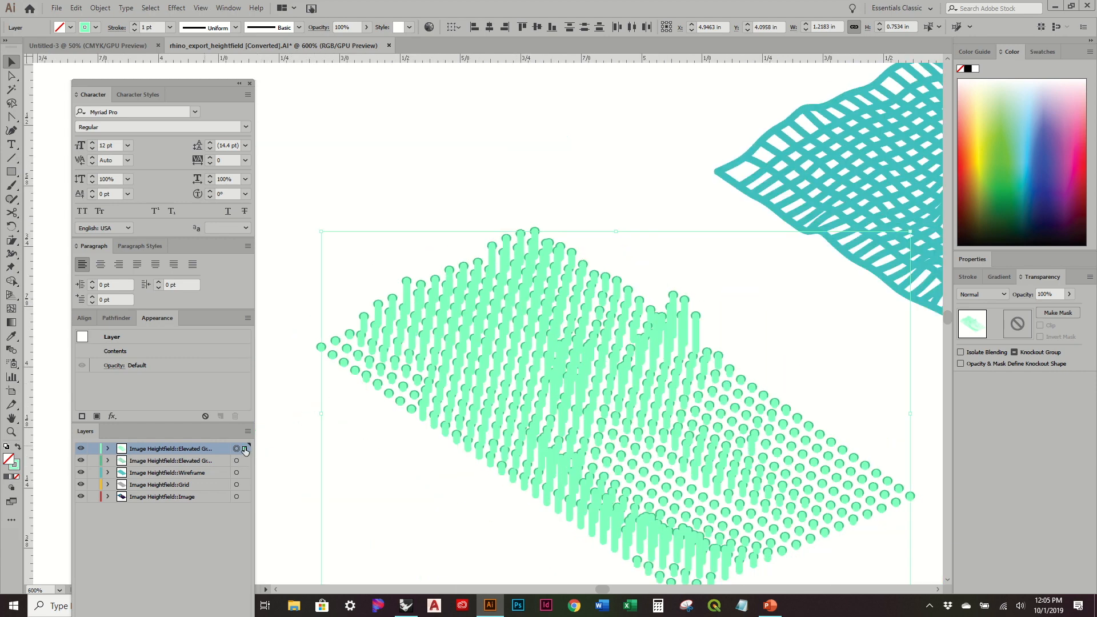
left_click(236, 461, "shift")
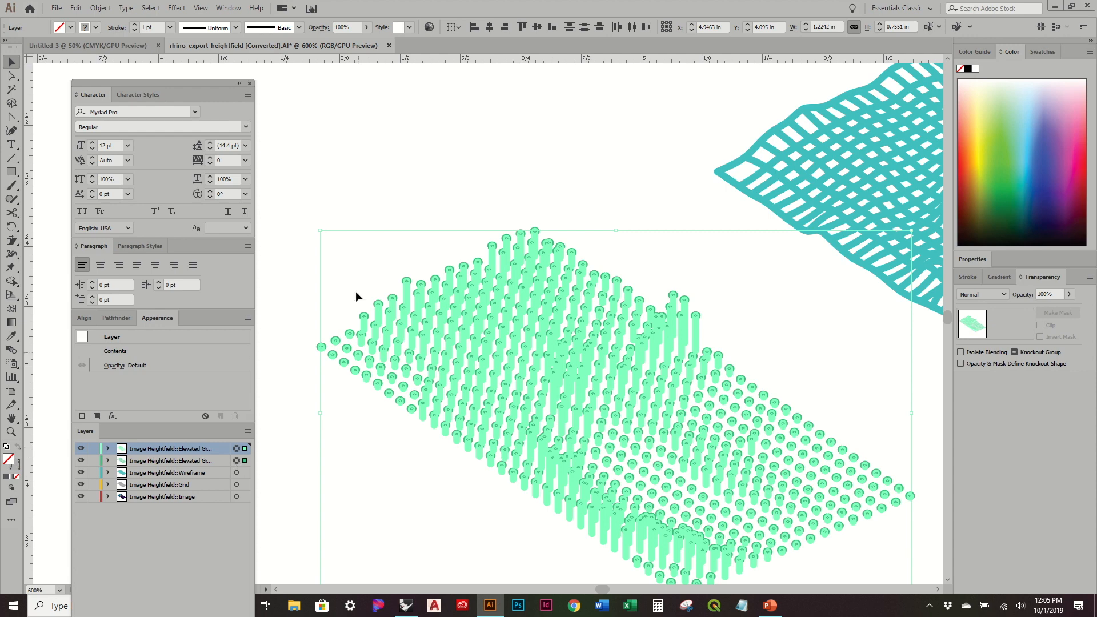
scroll(454, 242, "down", 3, "alt")
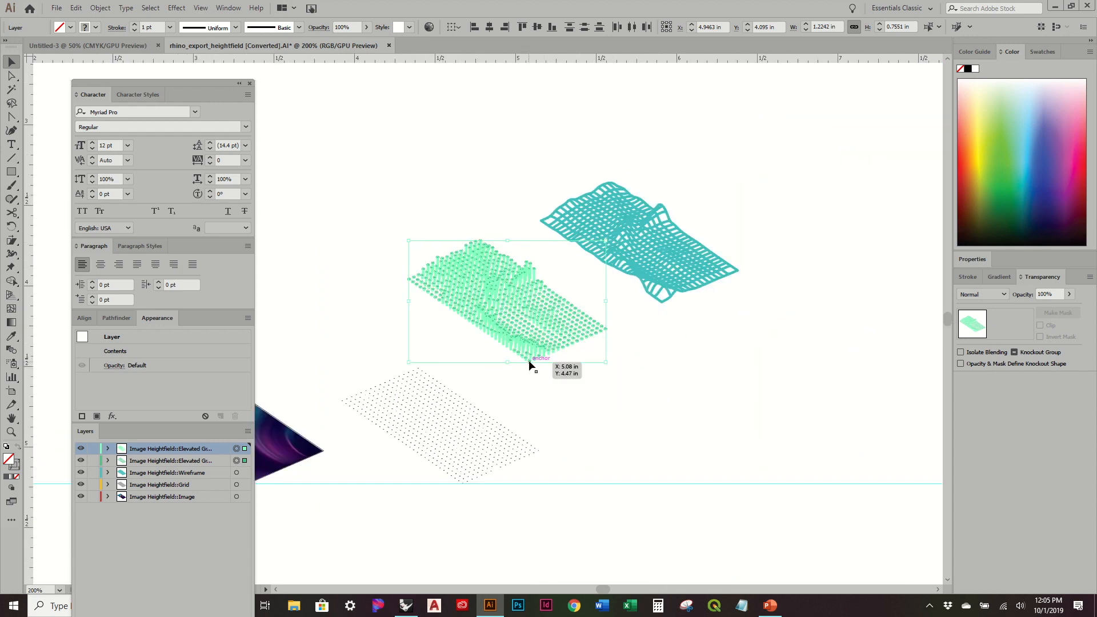
left_click_drag(530, 360, 700, 490)
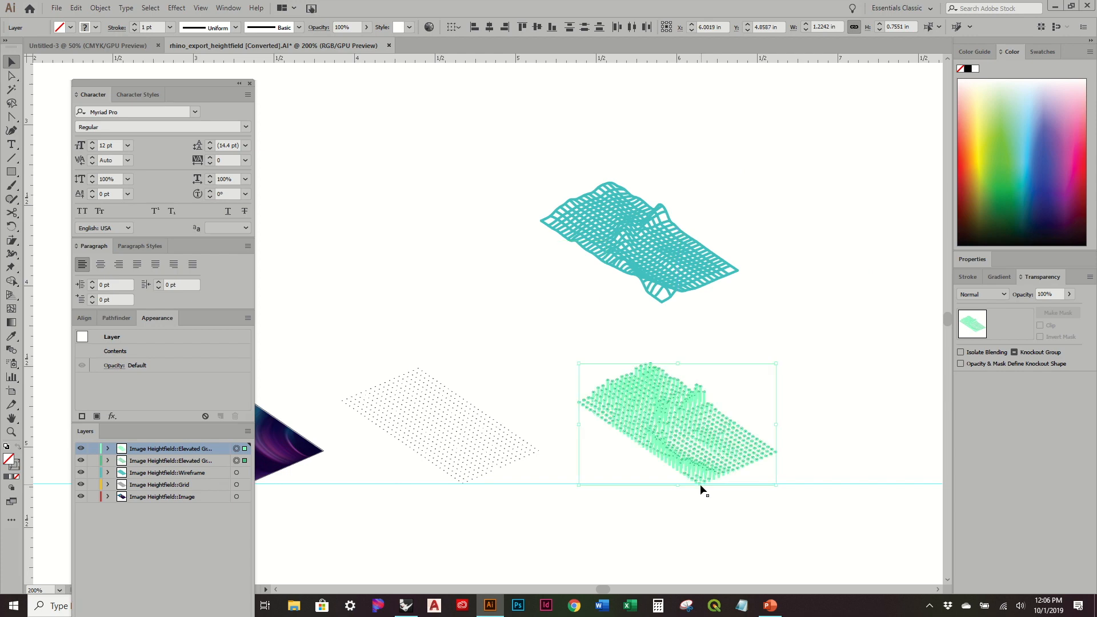
Step: Nudge the elevated grid artwork up so its lowest edge rests on the horizontal guide
scroll(703, 489, "up", 4, "alt")
scroll(702, 495, "up", 3, "alt")
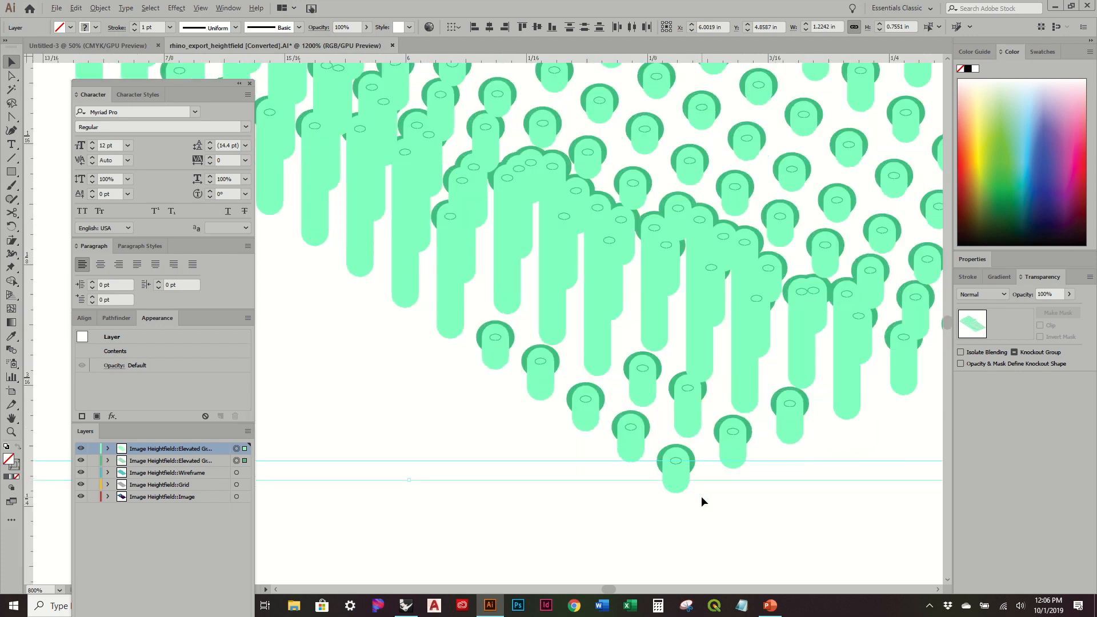
left_click_drag(676, 484, 677, 464)
scroll(677, 452, "down", 8, "alt")
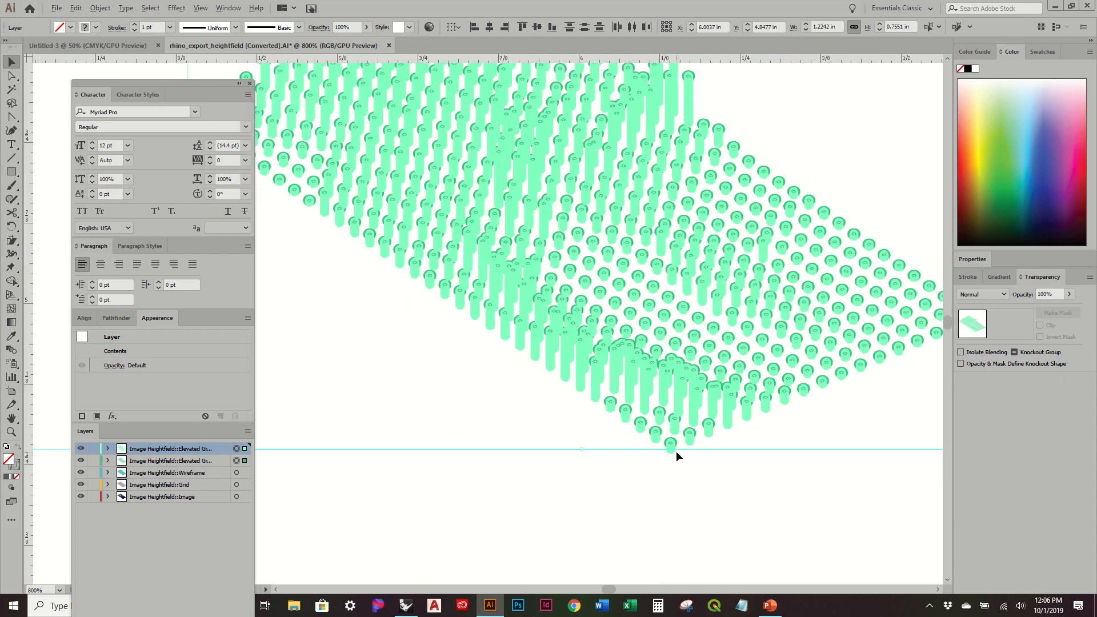
scroll(612, 441, "up", 3, "alt")
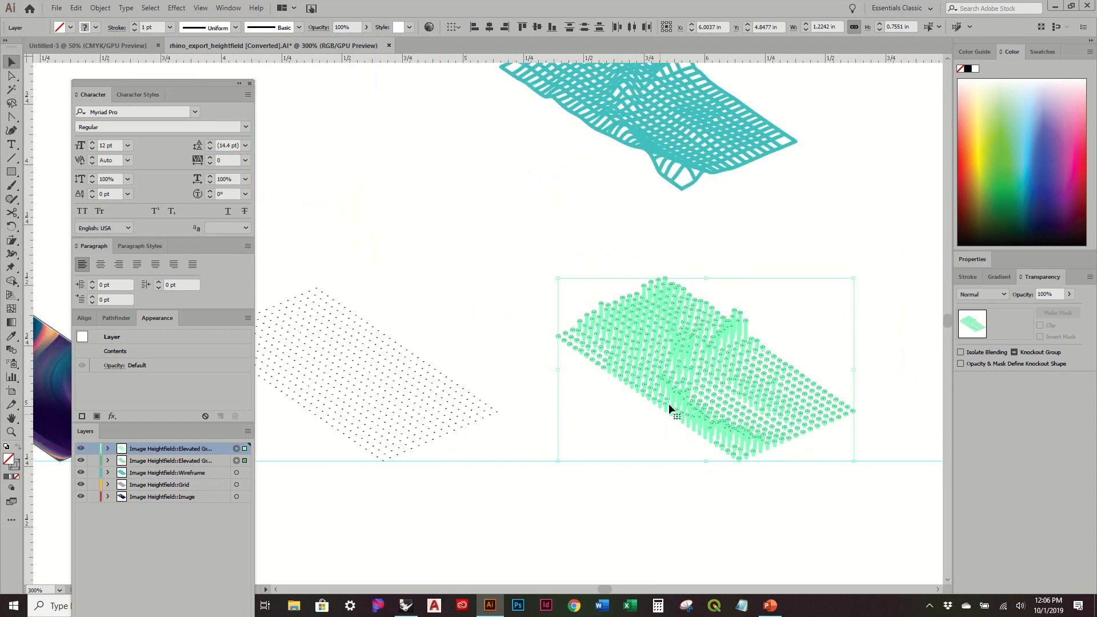
Step: Shift the elevated grid artwork about 0.2 in horizontally toward the flat dotted grid and deselect it
left_click_drag(674, 390, 624, 393)
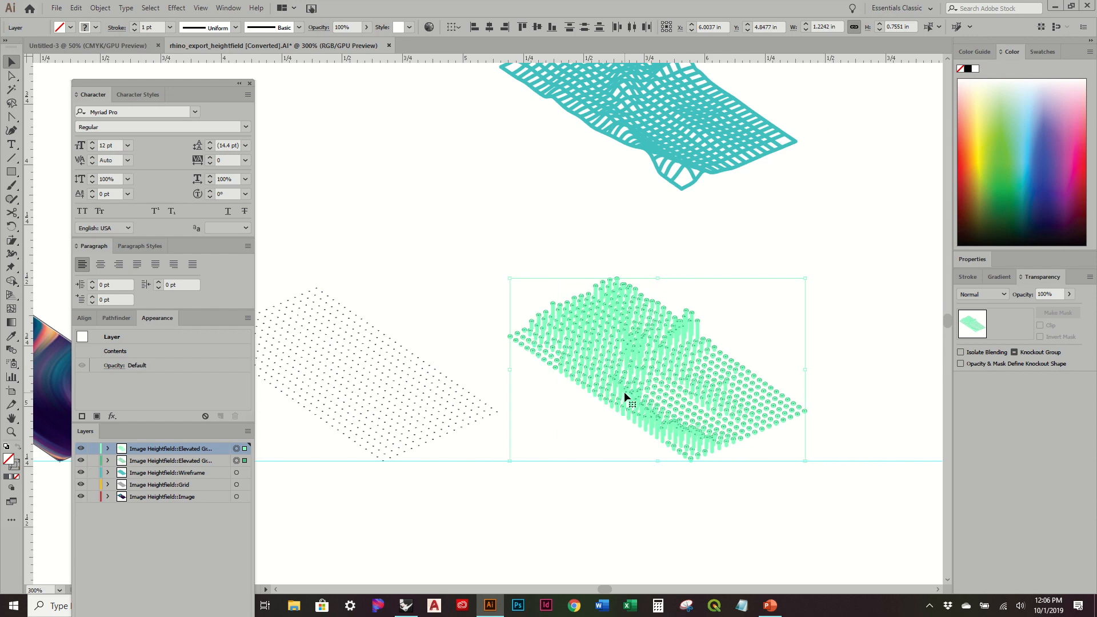
scroll(631, 392, "down", 3, "alt")
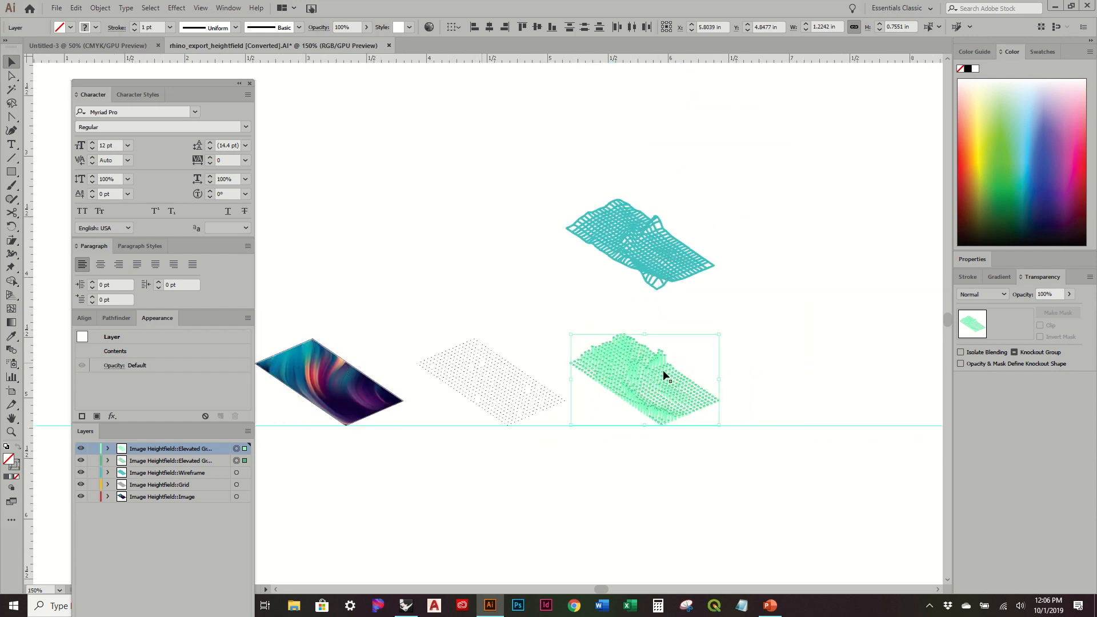
scroll(734, 371, "up", 3, "alt")
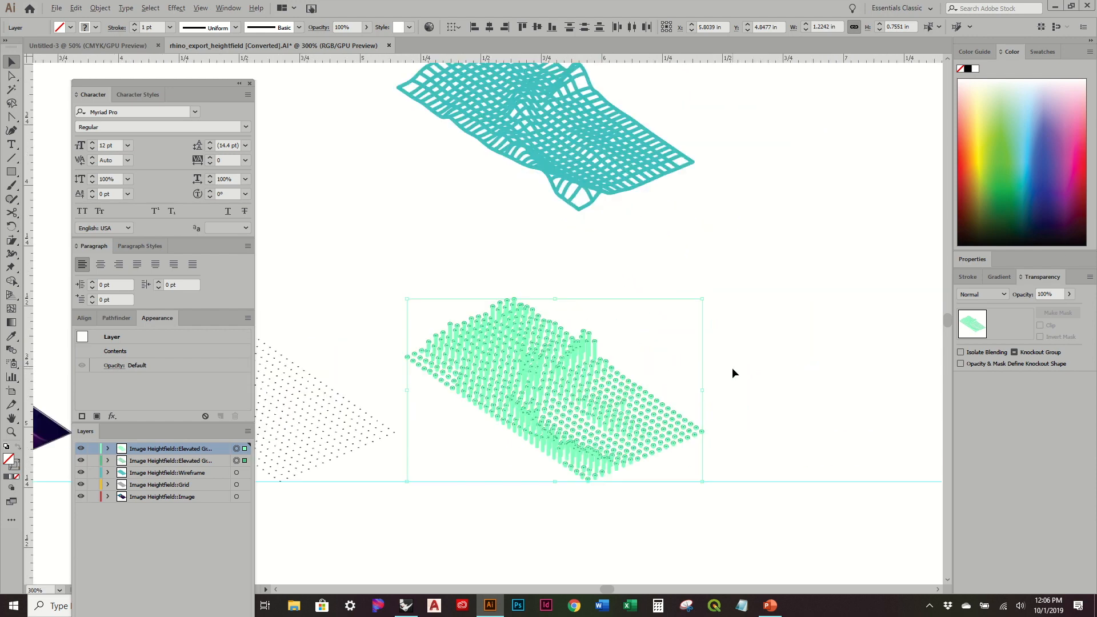
scroll(733, 372, "down", 1, "alt")
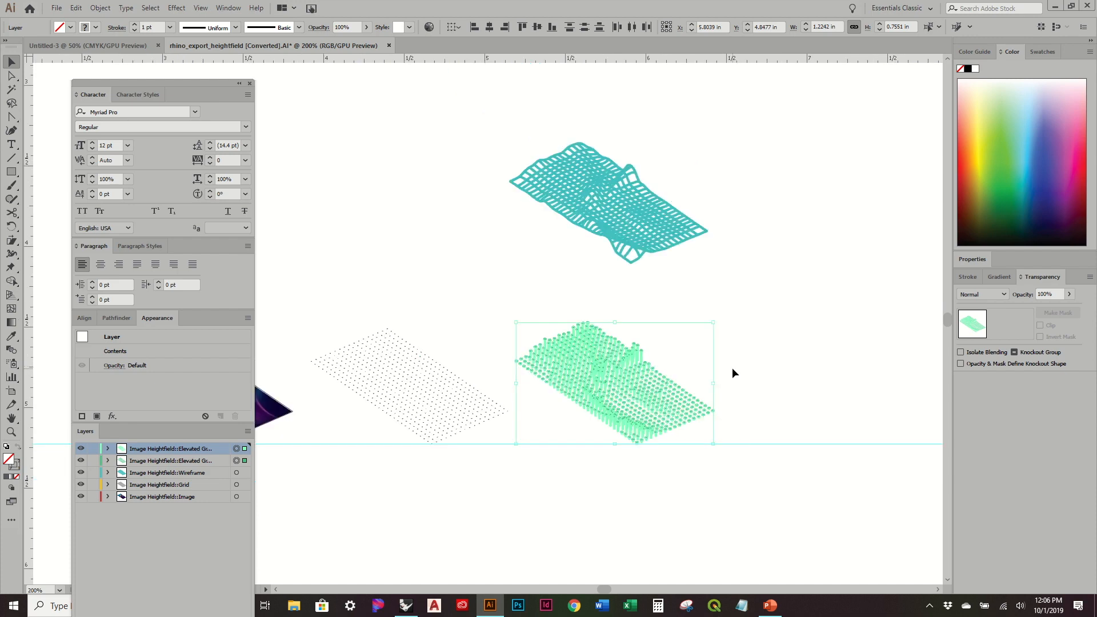
left_click(733, 372)
scroll(592, 388, "up", 3, "alt")
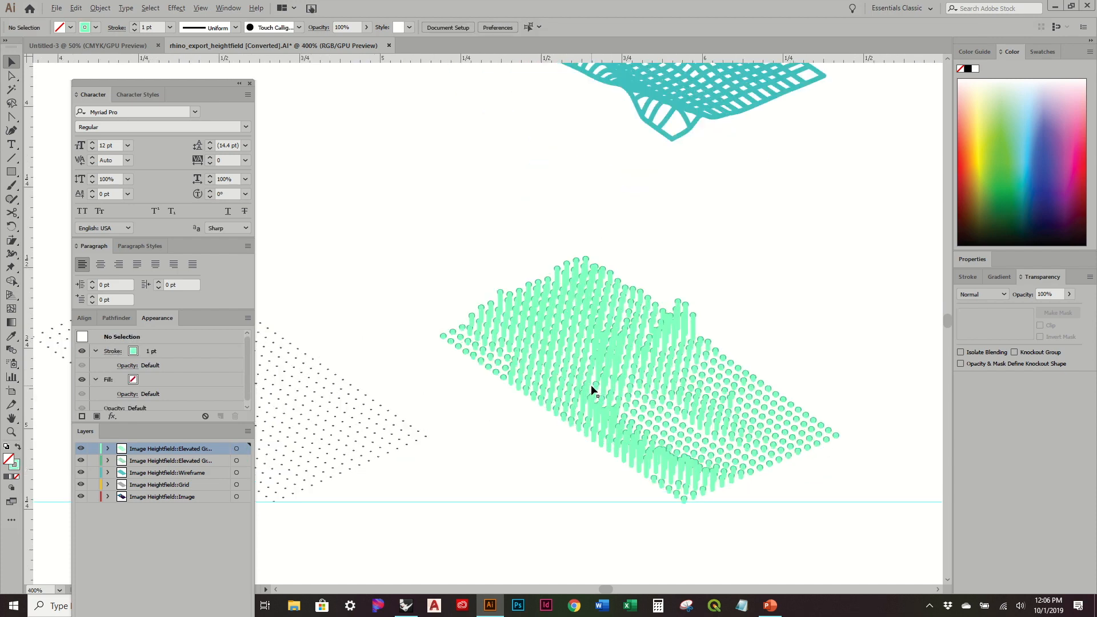
Step: Apply the flat grid's dark grey point fill to the elevated grid's points by sampling it with the Eyedropper
left_click(237, 461)
scroll(350, 322, "up", 4, "alt")
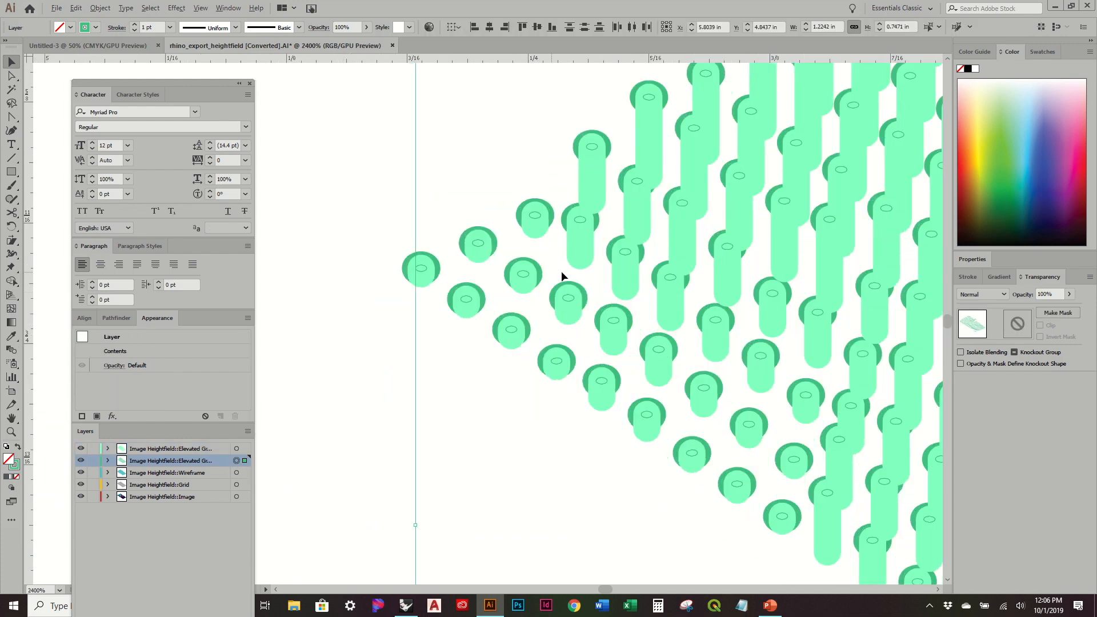
scroll(731, 319, "down", 7, "alt")
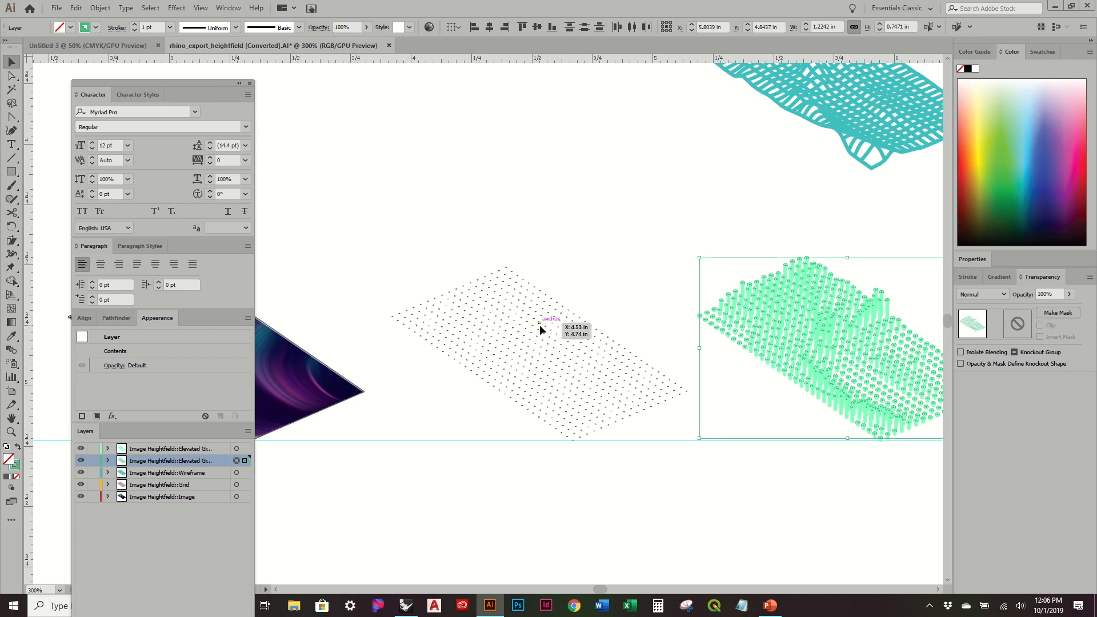
key("i")
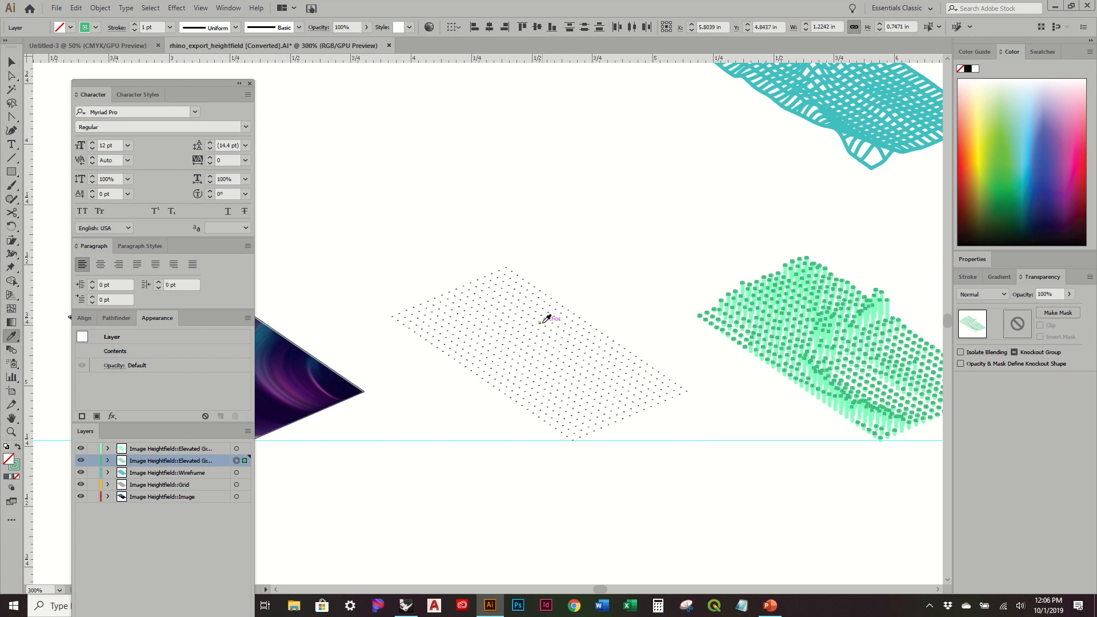
left_click(541, 323)
key("v")
left_click(606, 256)
Step: Move the elevated points layer above the green vertical lines layer in the layer order
scroll(749, 293, "up", 4, "alt")
scroll(554, 257, "down", 2, "alt")
left_click_drag(220, 461, 217, 444)
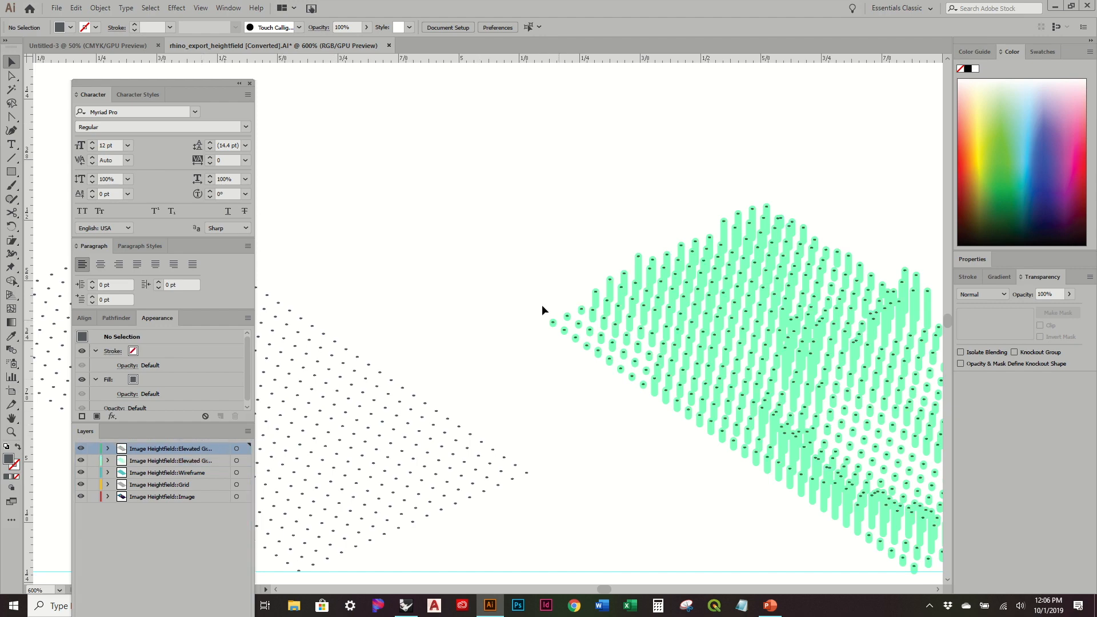
scroll(542, 305, "down", 2, "alt")
scroll(736, 340, "up", 4, "alt")
scroll(736, 340, "down", 2, "alt")
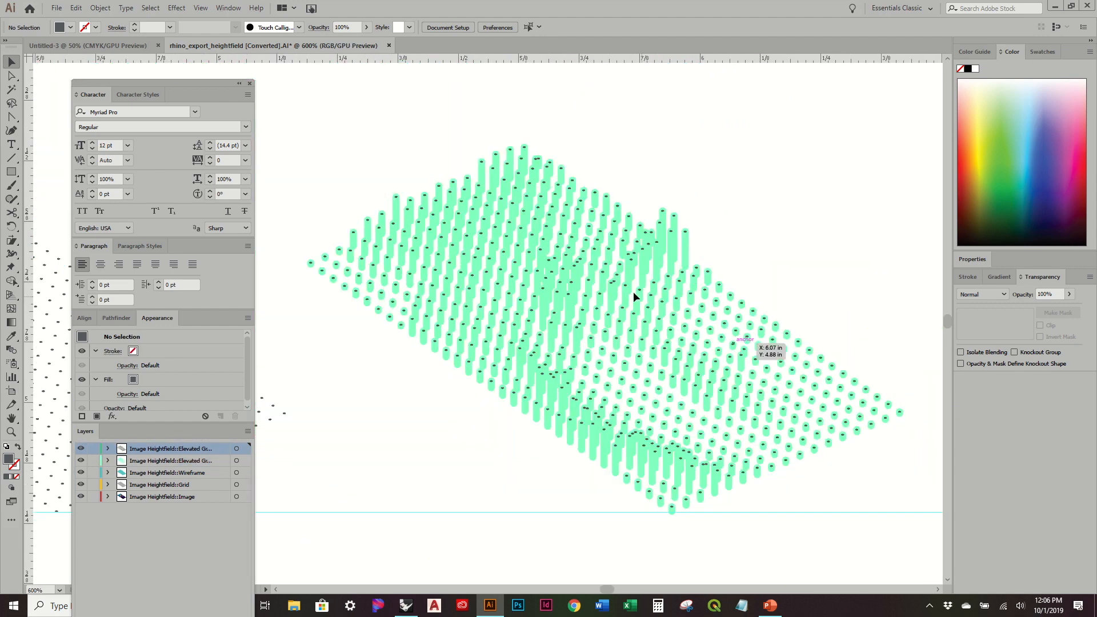
Step: Sample the flat grid's dark grey onto the elevated grid's vertical lines and swap fill and stroke so it colours their stroke
left_click(245, 460)
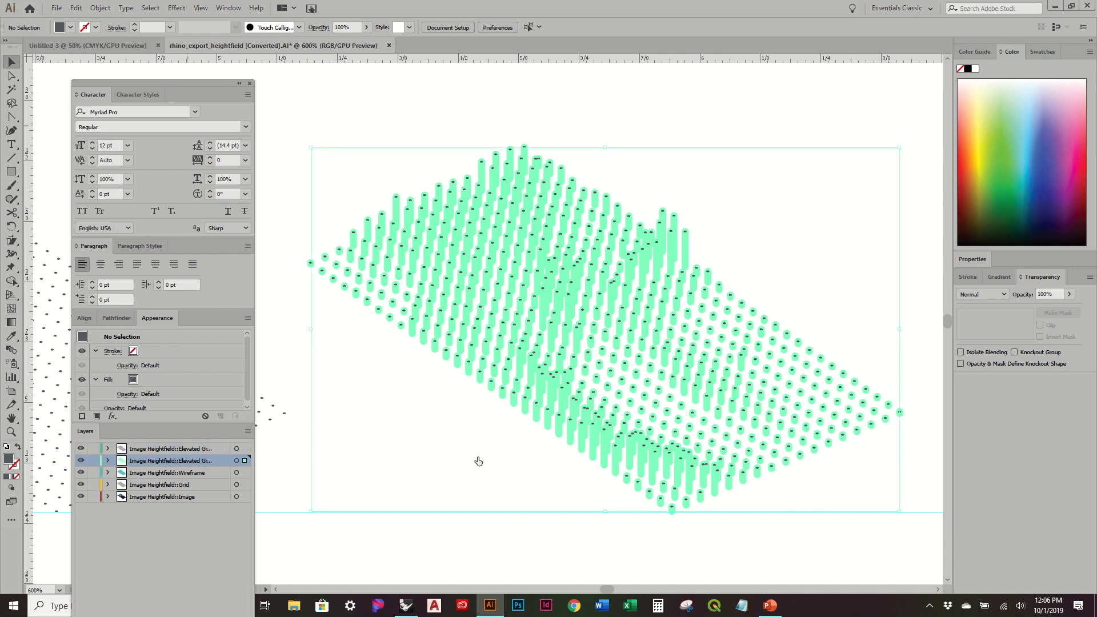
scroll(795, 426, "down", 2, "alt")
key("i")
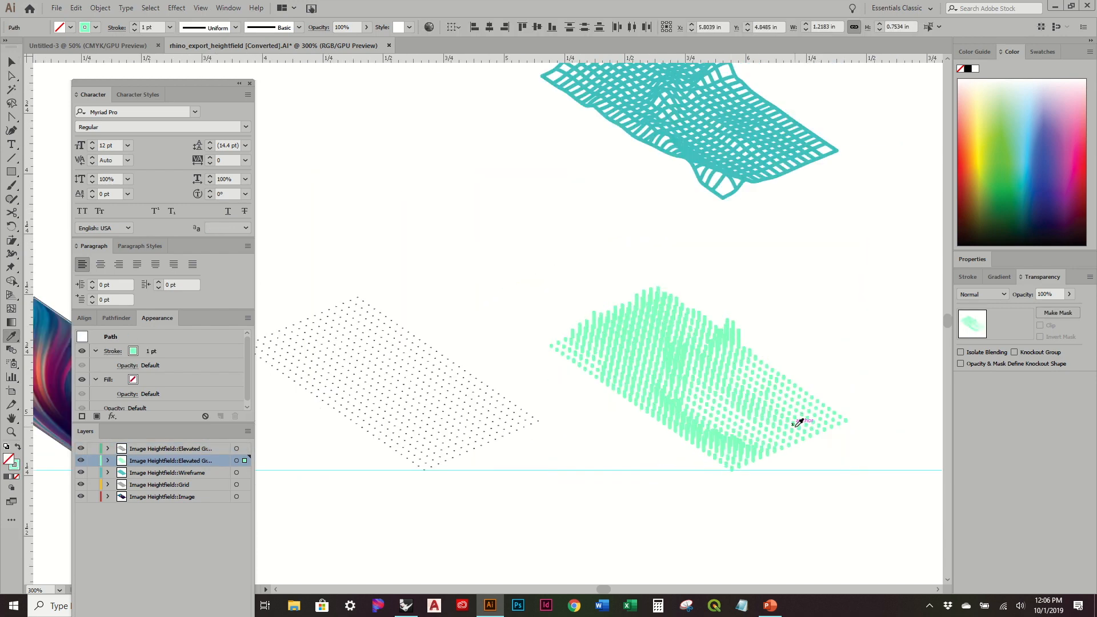
scroll(551, 432, "up", 2, "alt")
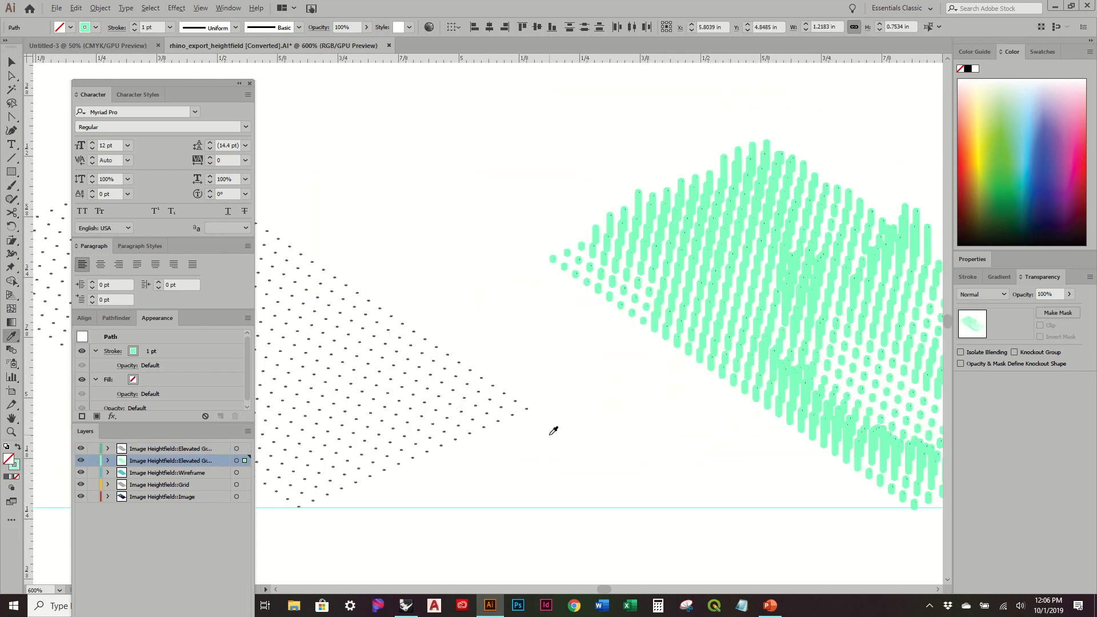
left_click(495, 386)
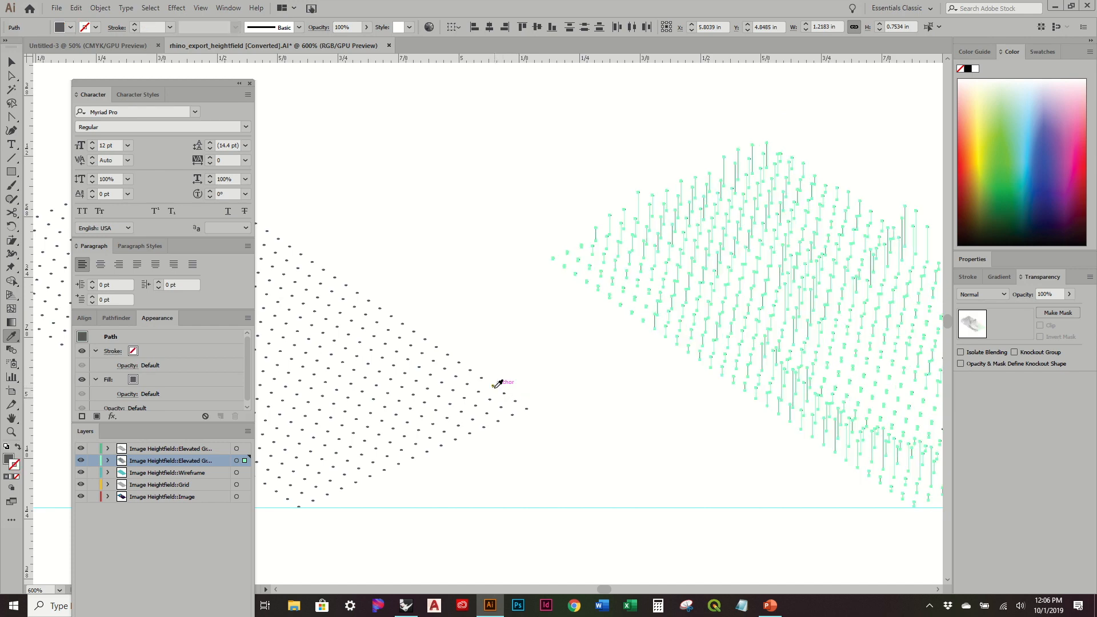
key("shift+x")
scroll(528, 270, "down", 1, "alt")
scroll(793, 307, "up", 3, "alt")
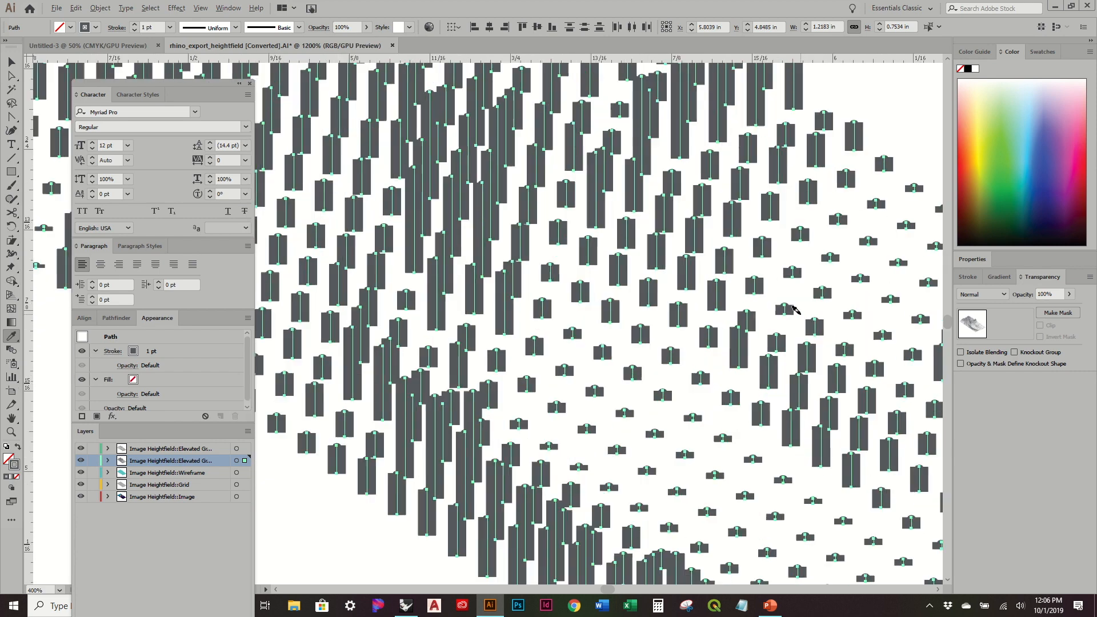
scroll(795, 309, "down", 2, "alt")
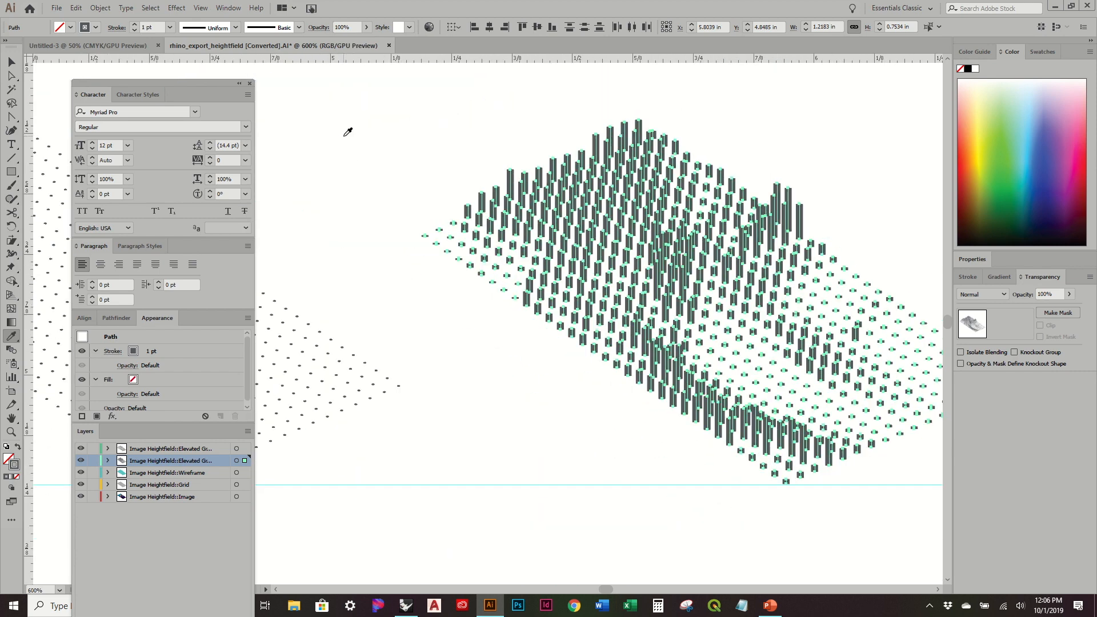
Step: Set the vertical lines' stroke weight to 0.25 pt
left_click(168, 27)
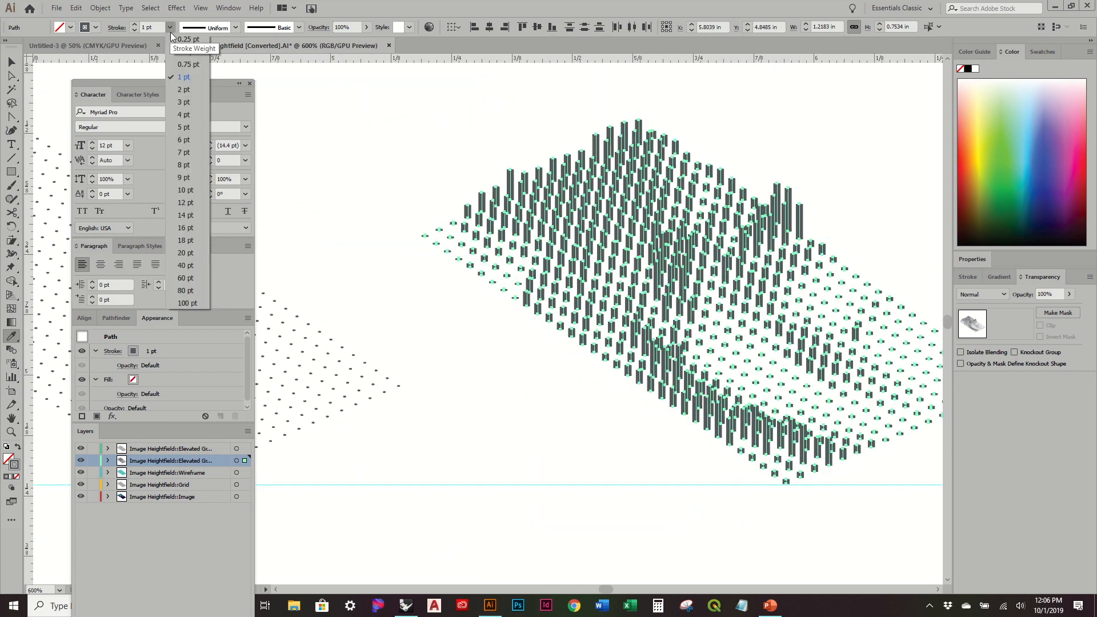
left_click(172, 28)
left_click(170, 27)
left_click(173, 38)
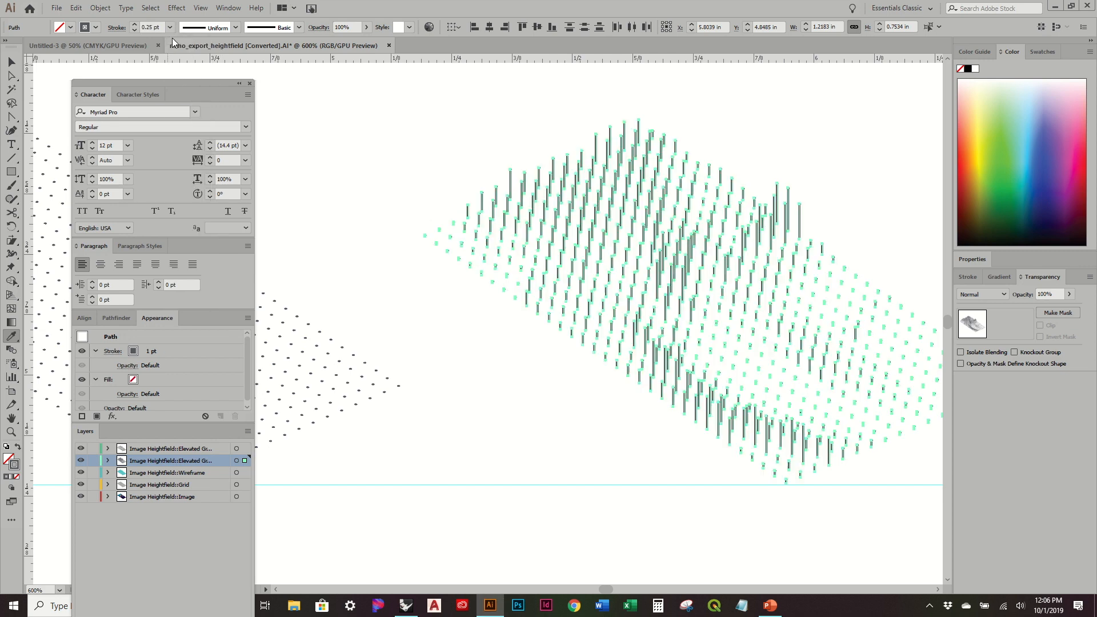
Step: Thin the elevated grid's vertical lines to a 0.1 pt stroke weight
scroll(615, 174, "up", 3, "alt")
scroll(611, 182, "down", 2, "alt")
double_click(149, 27)
key("BackSpace")
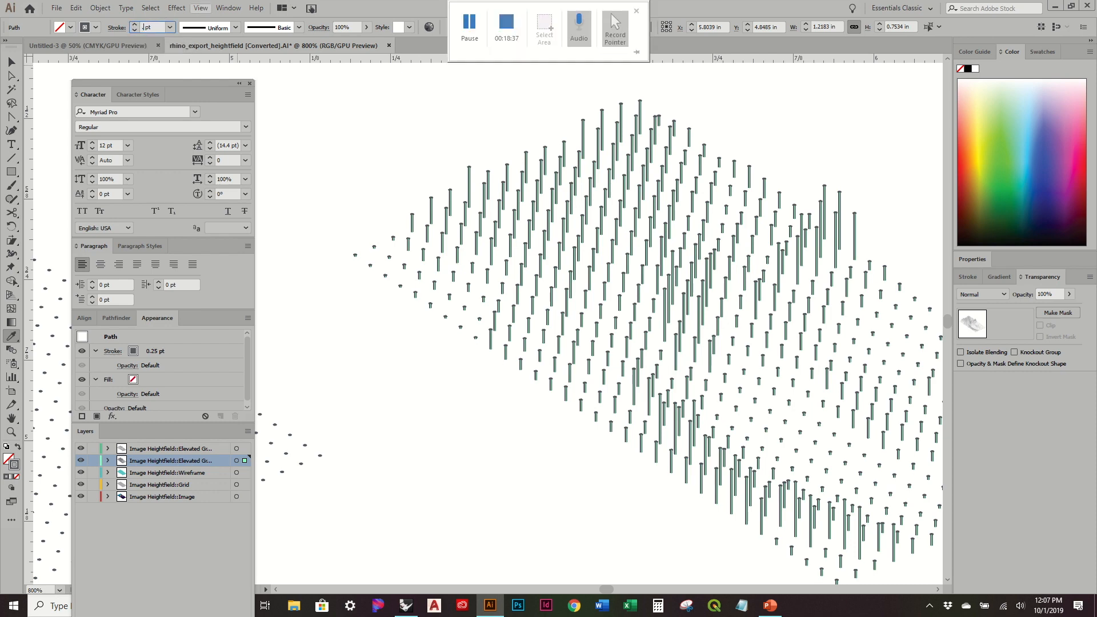
key("Tab")
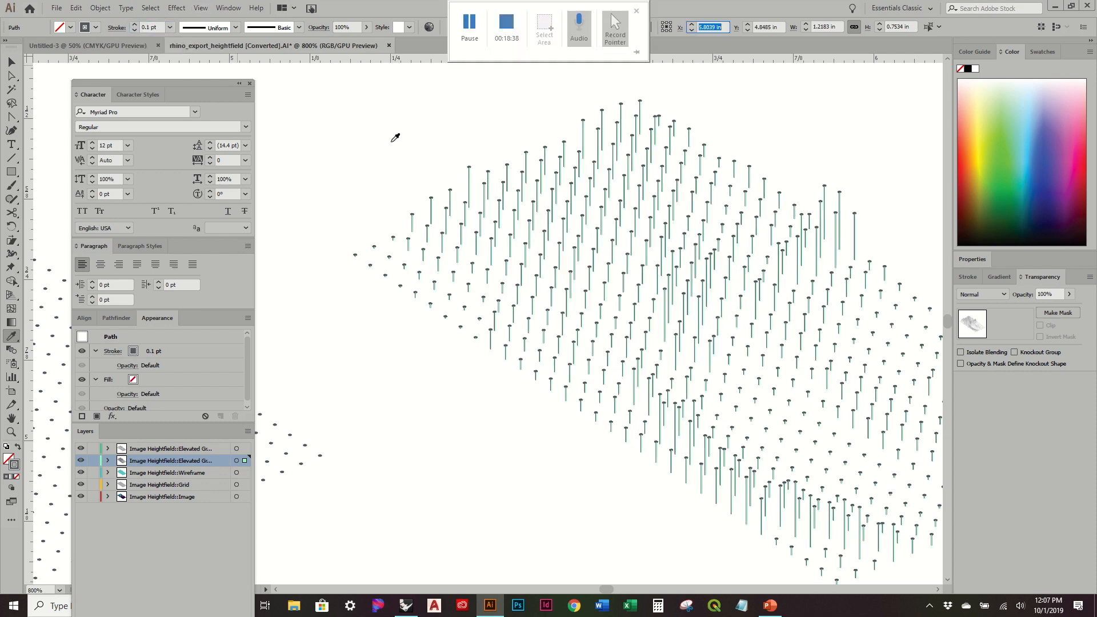
Step: Deselect the elevated grid's vertical lines and inspect their thinned strokes beneath the points
left_click(10, 62)
left_click(327, 141)
scroll(320, 140, "down", 2, "alt")
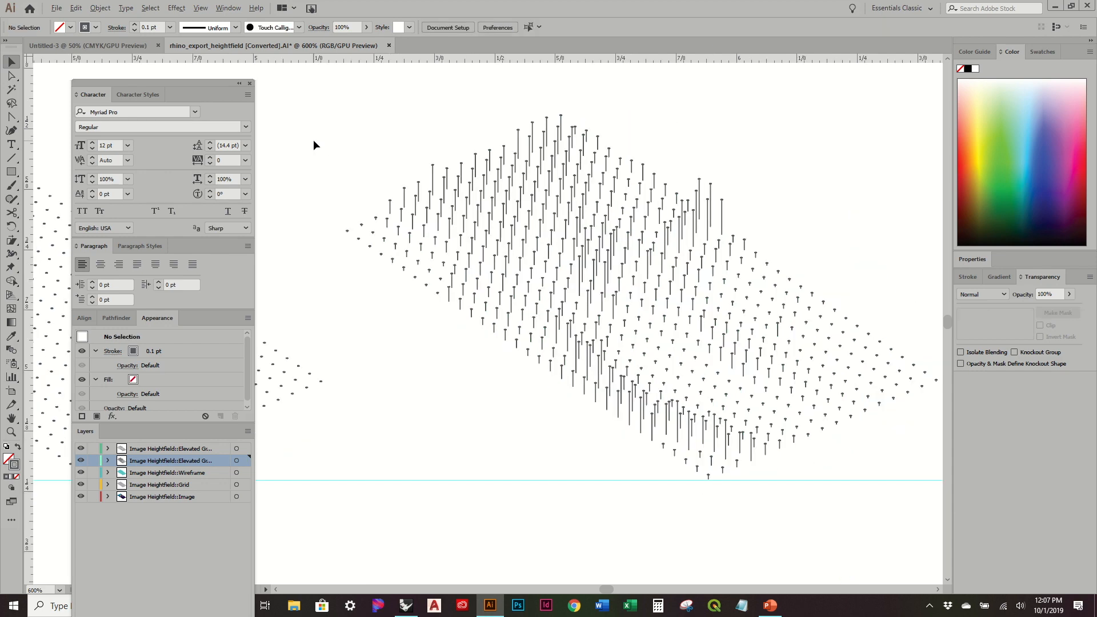
left_click_drag(596, 207, 698, 264)
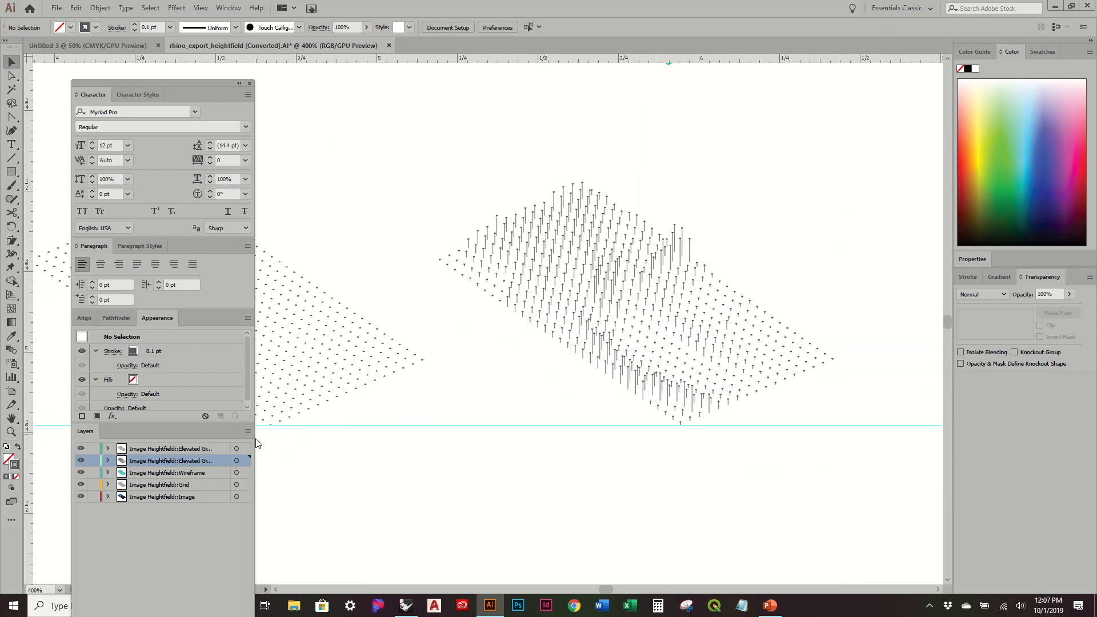
Step: Target the layer with the elevated grid's vertical lines and display its full stroke settings
left_click(237, 461)
scroll(557, 292, "up", 2, "alt")
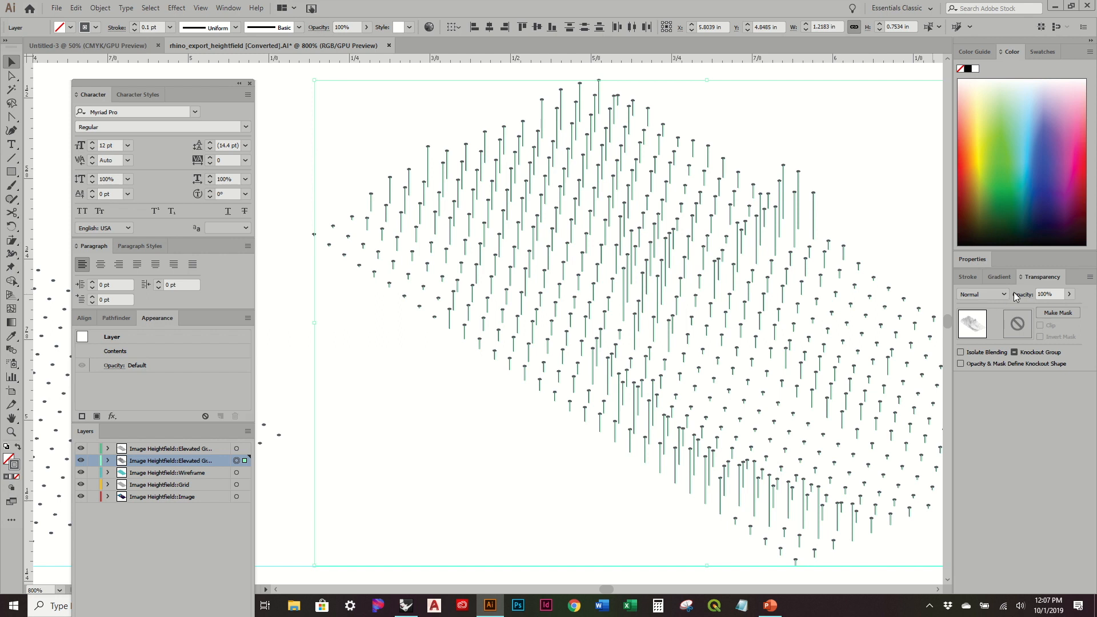
left_click(971, 277)
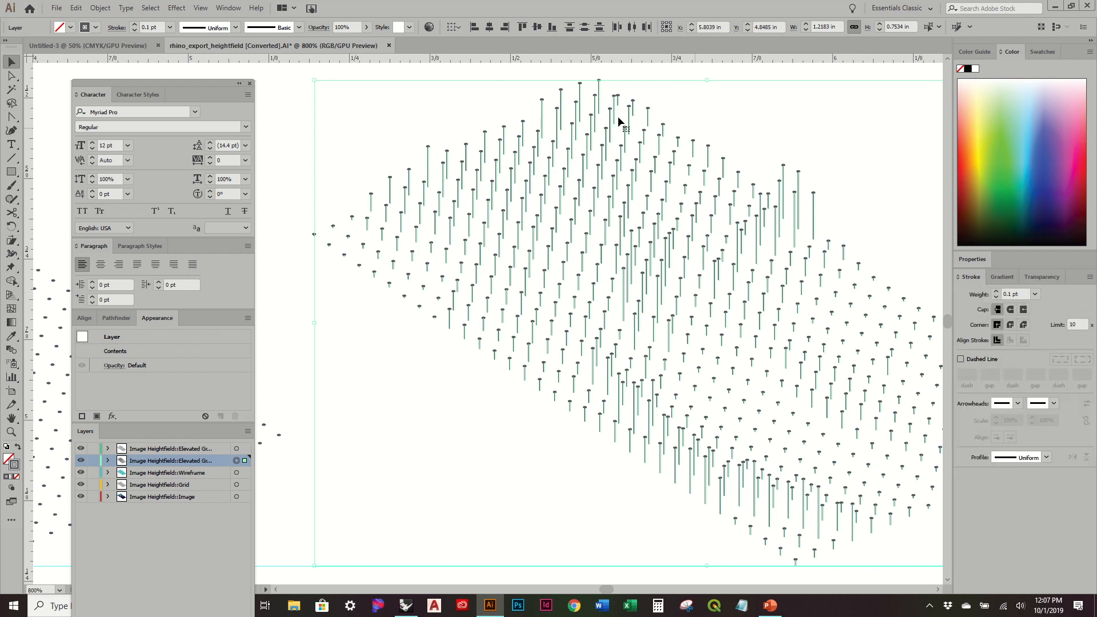
left_click(228, 7)
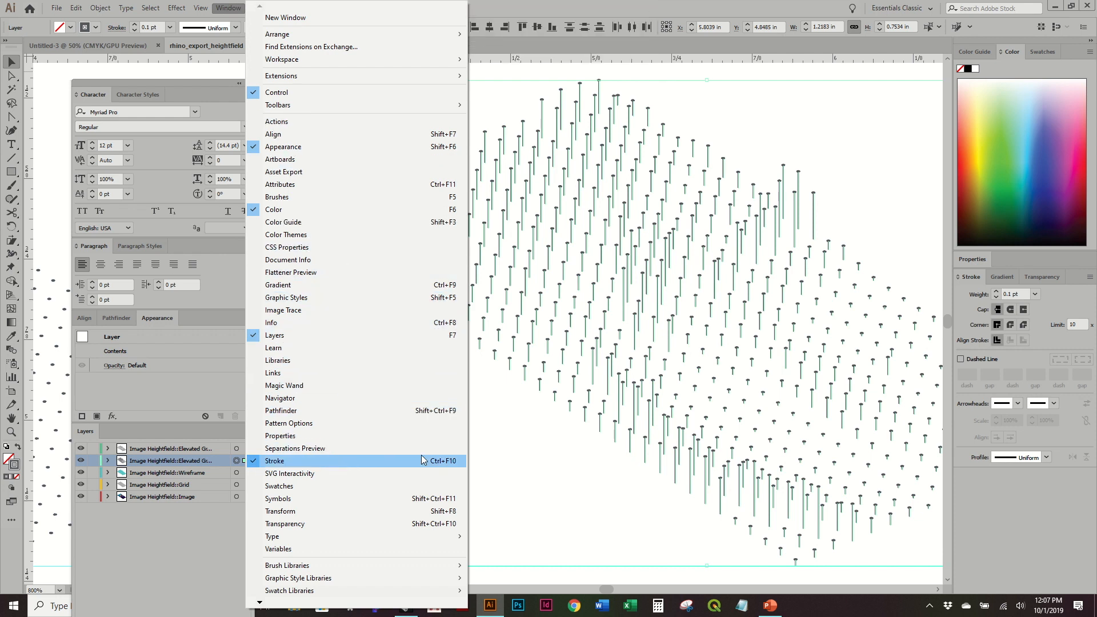
left_click(1037, 435)
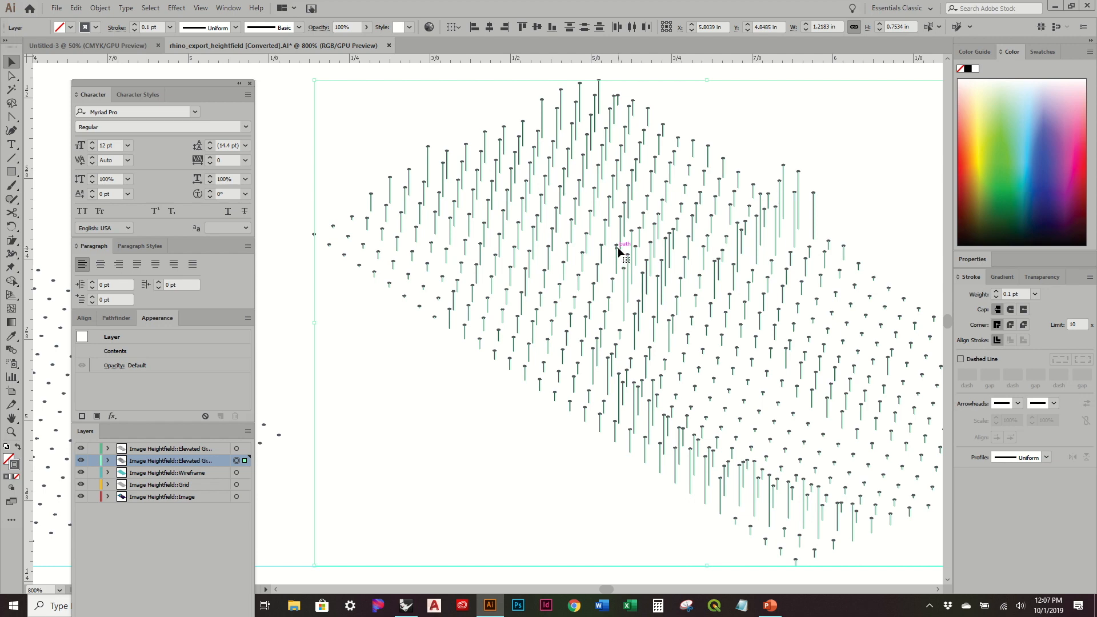
scroll(619, 251, "up", 3, "alt")
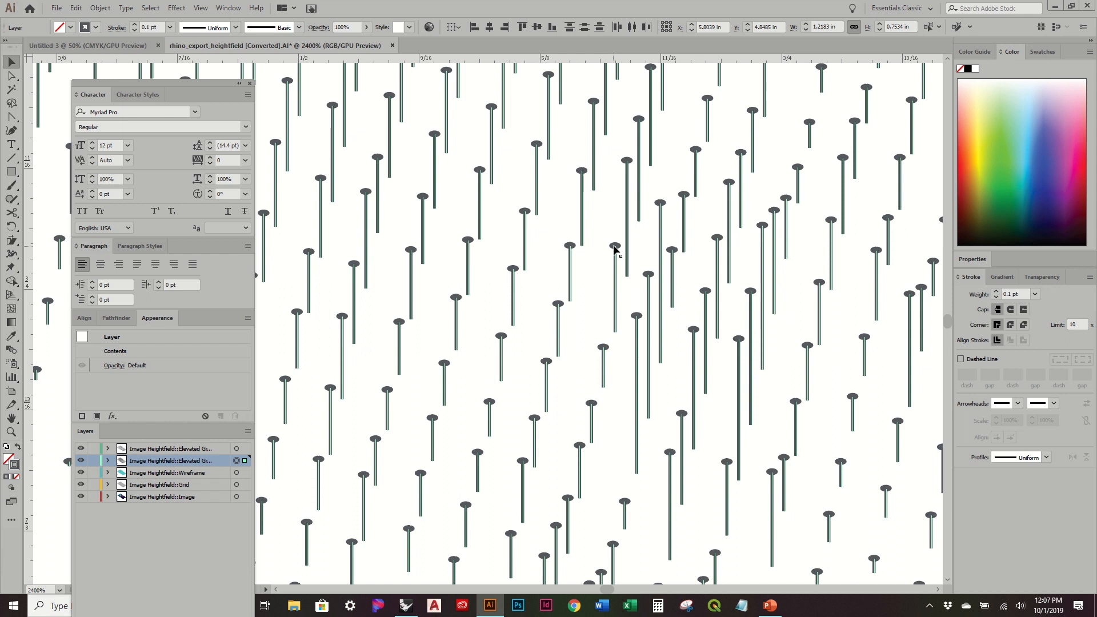
Step: Try Arrow 8 as the end arrowhead of the vertical lines
left_click(1054, 404)
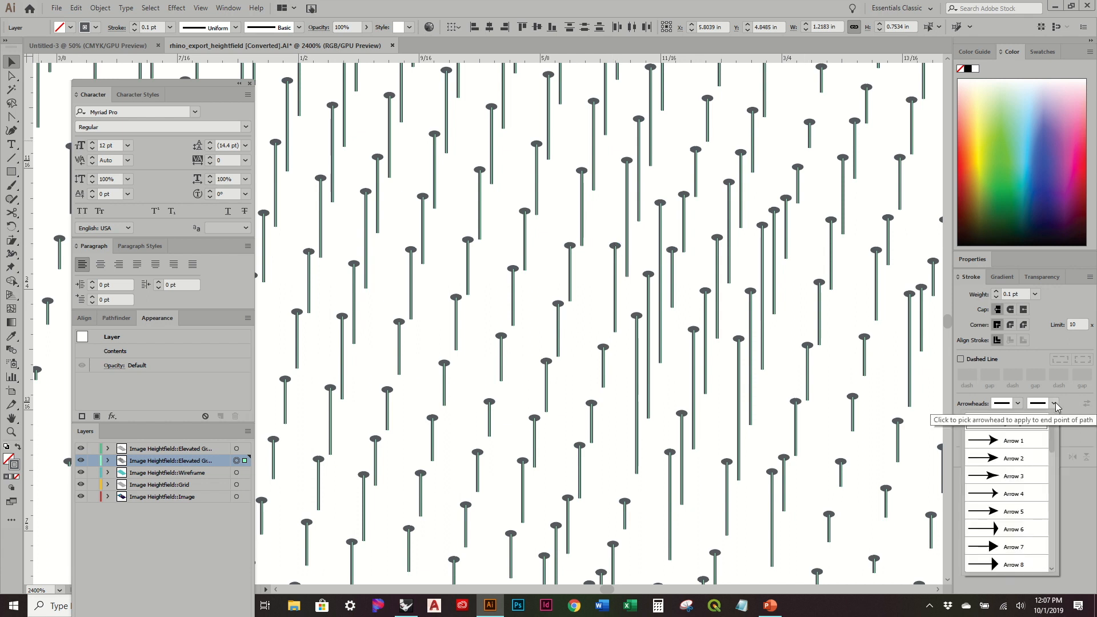
scroll(1044, 485, "down", 1)
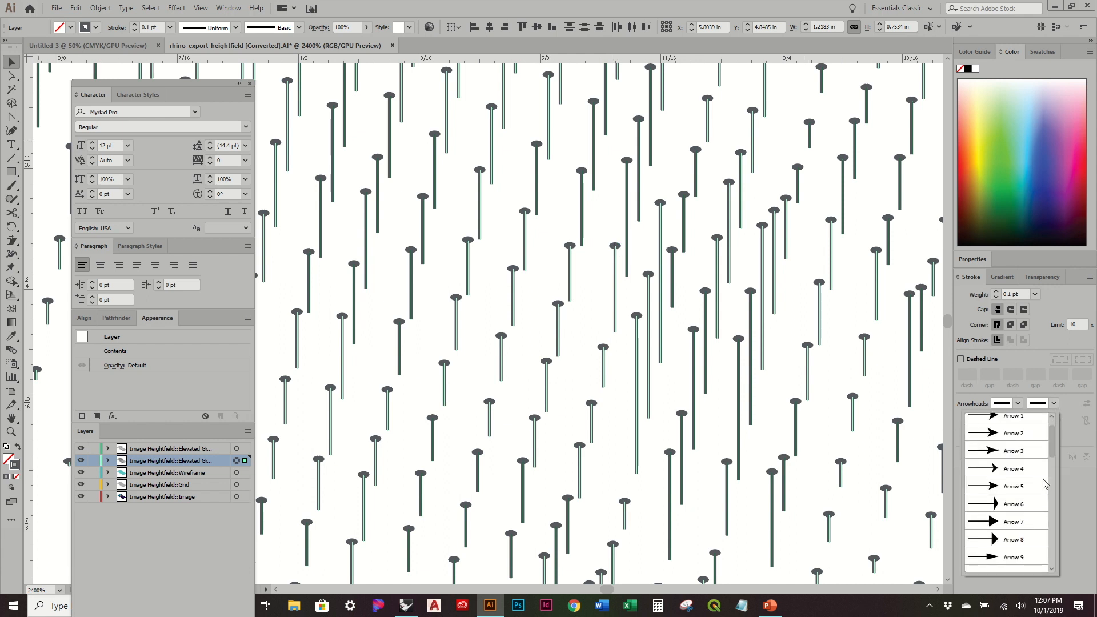
left_click(1026, 539)
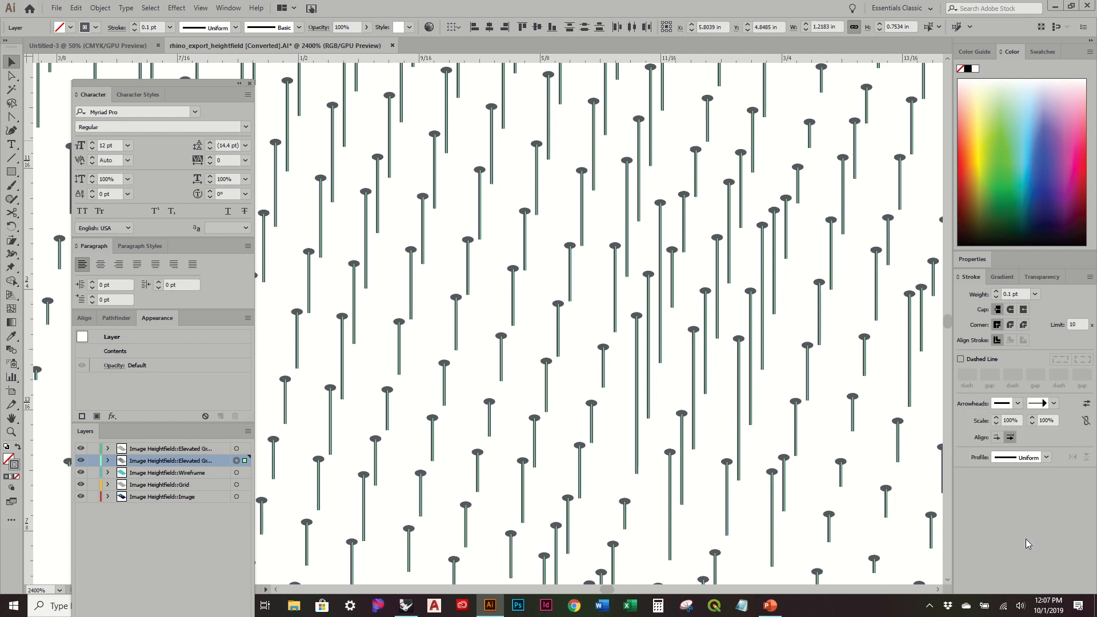
Step: Set the end arrowhead of the vertical lines to the open Arrow 11 and check it at different magnifications
left_click(1055, 403)
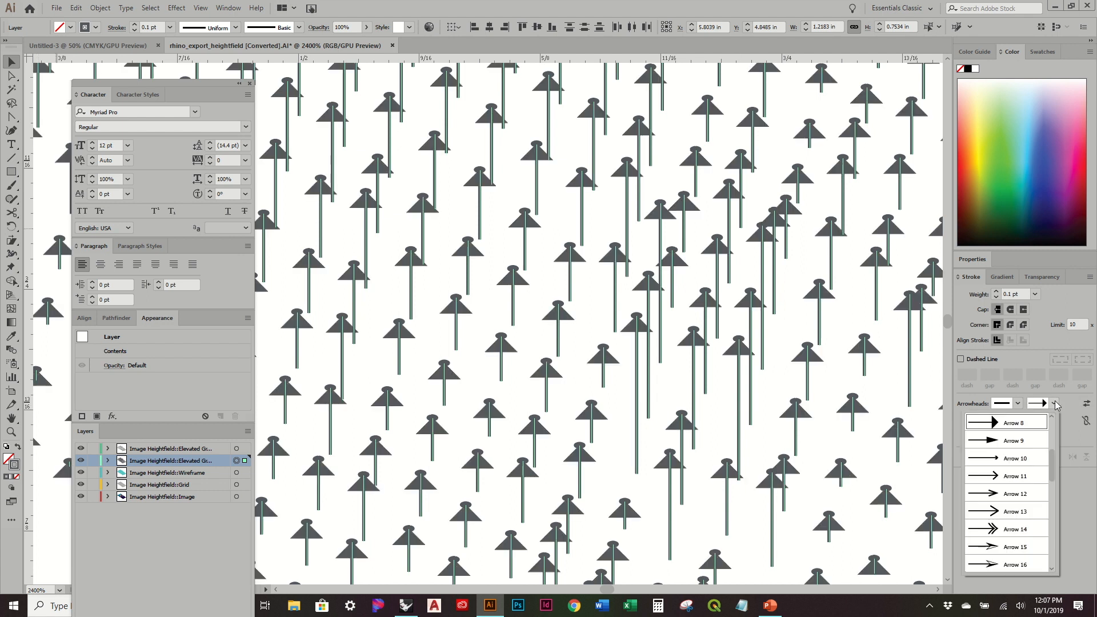
left_click(1020, 481)
scroll(489, 277, "down", 2, "alt")
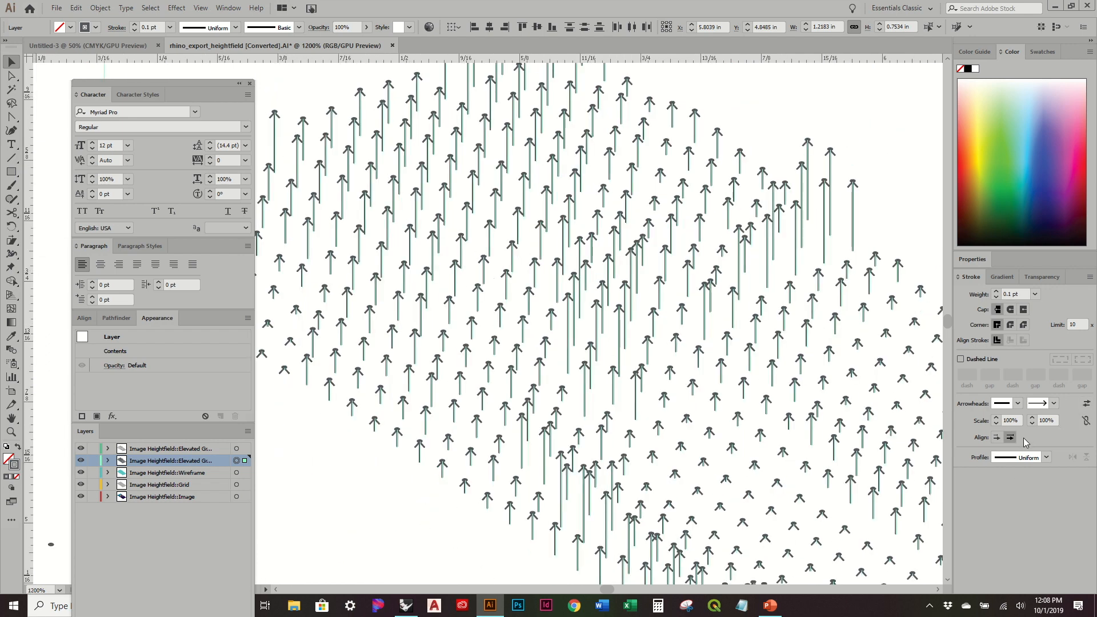
scroll(641, 312, "up", 3, "alt")
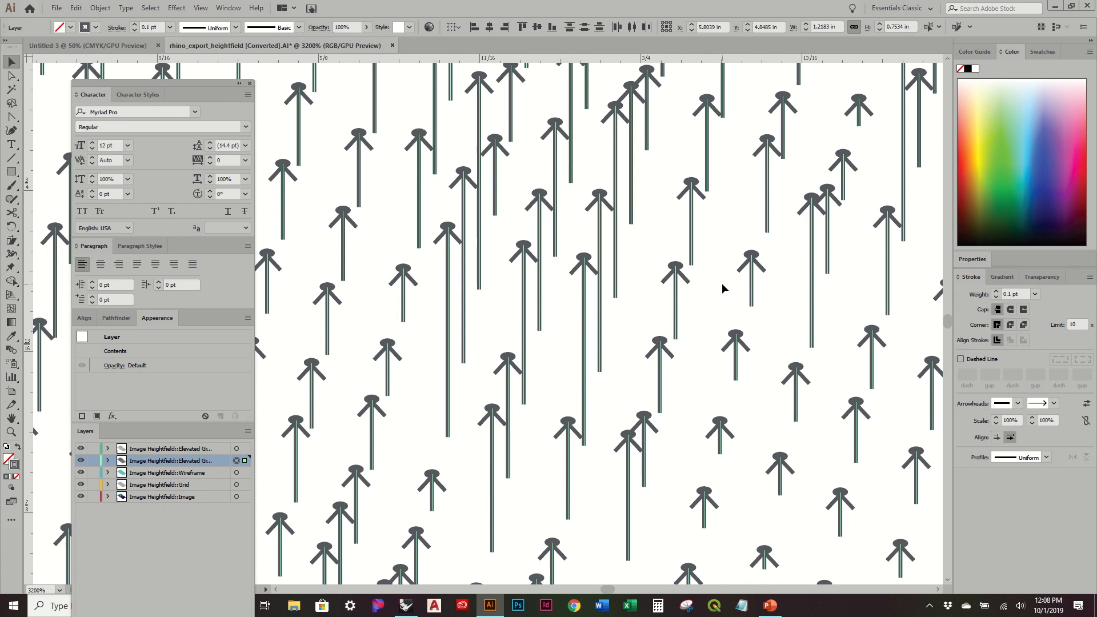
scroll(564, 260, "down", 1, "alt")
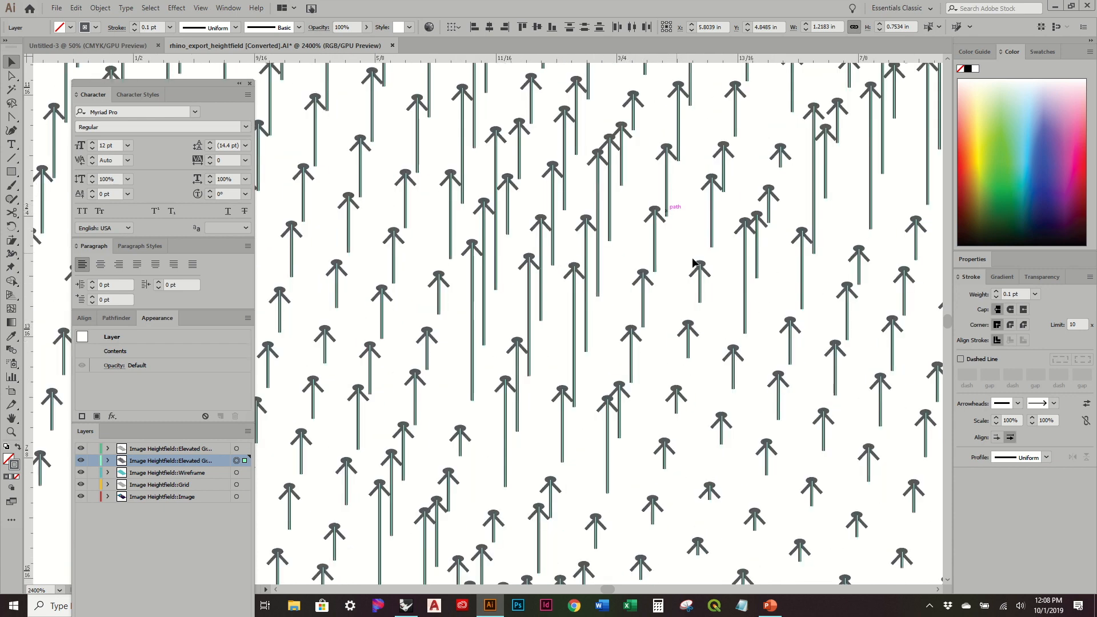
Step: Reduce the end arrowhead scale on the vertical lines to 80%
left_click(1034, 425)
left_click(1034, 424)
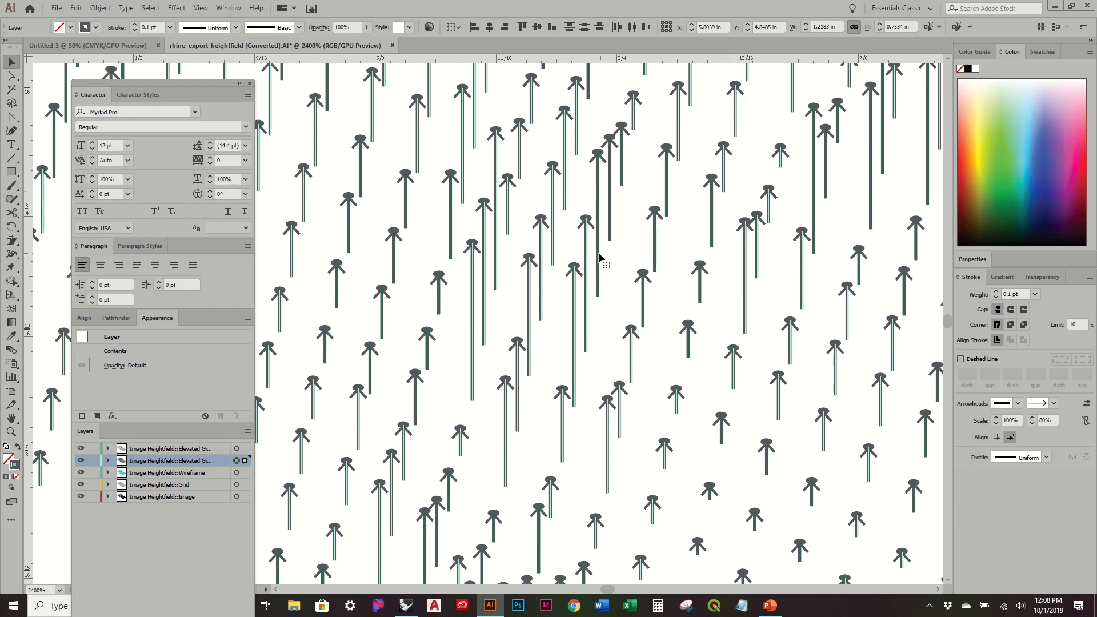
scroll(584, 252, "down", 2, "alt")
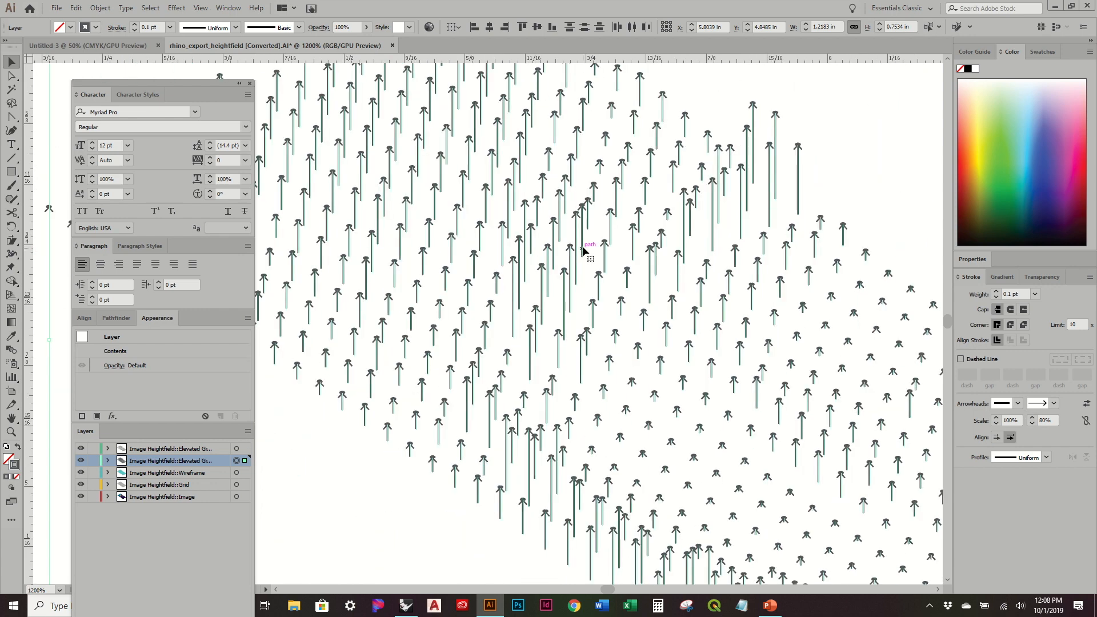
scroll(494, 241, "up", 3, "alt")
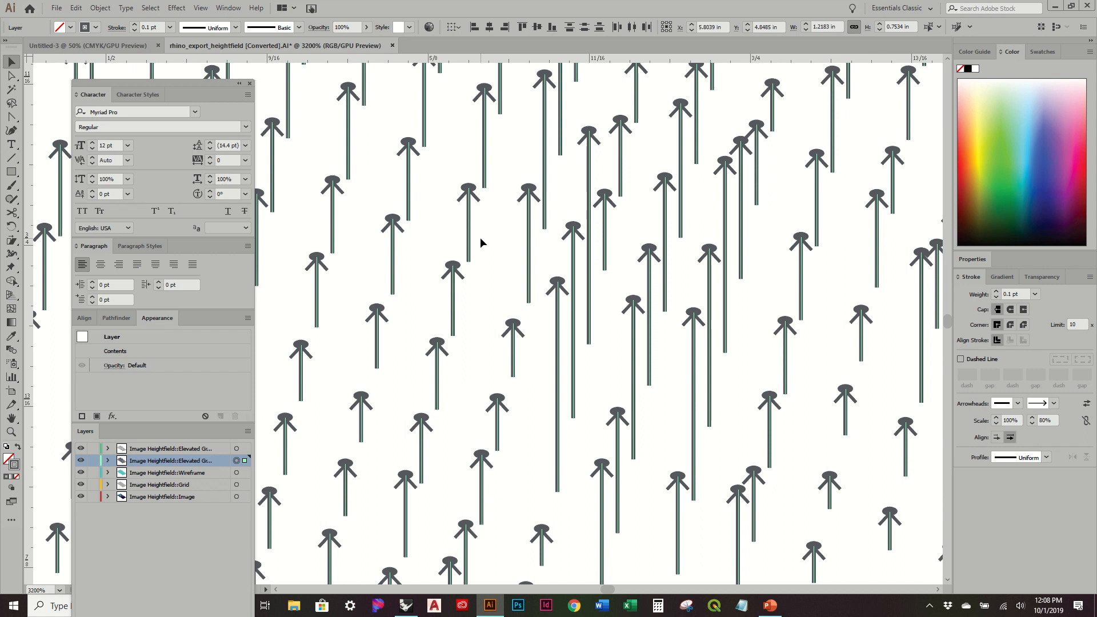
Step: Turn the vertical lines into dotted lines with a 0 pt dash, a 0.5 pt gap and round caps
left_click(991, 360)
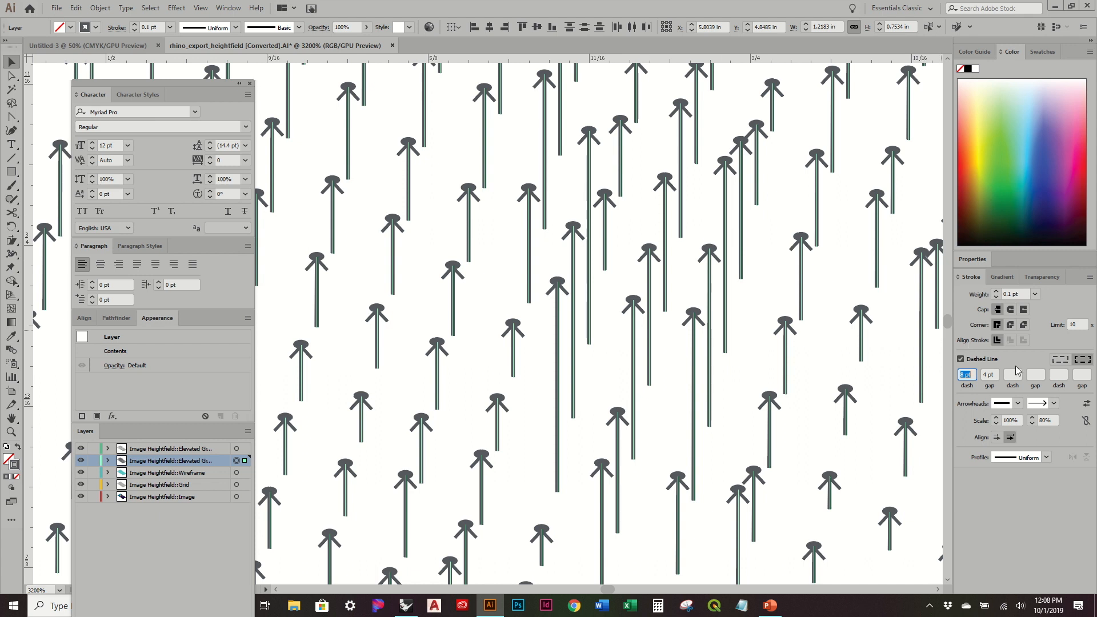
type("0")
key("Tab")
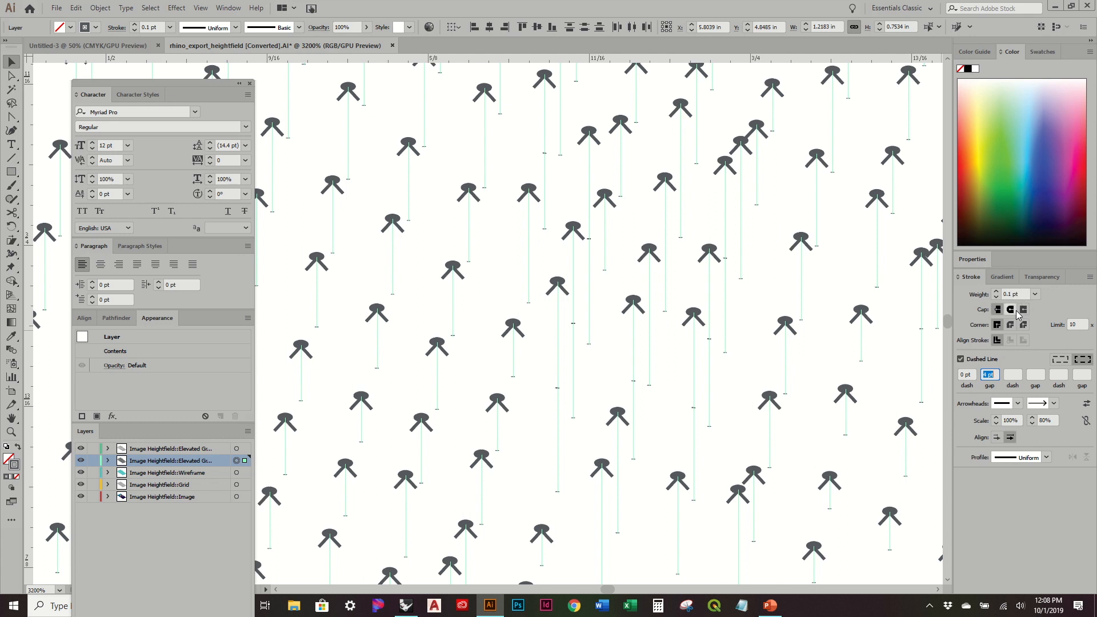
type("0.5")
key("Tab")
left_click(1011, 310)
Step: Try a 0.3 pt gap for the dotted vertical lines and review the dot spacing
left_click(989, 374)
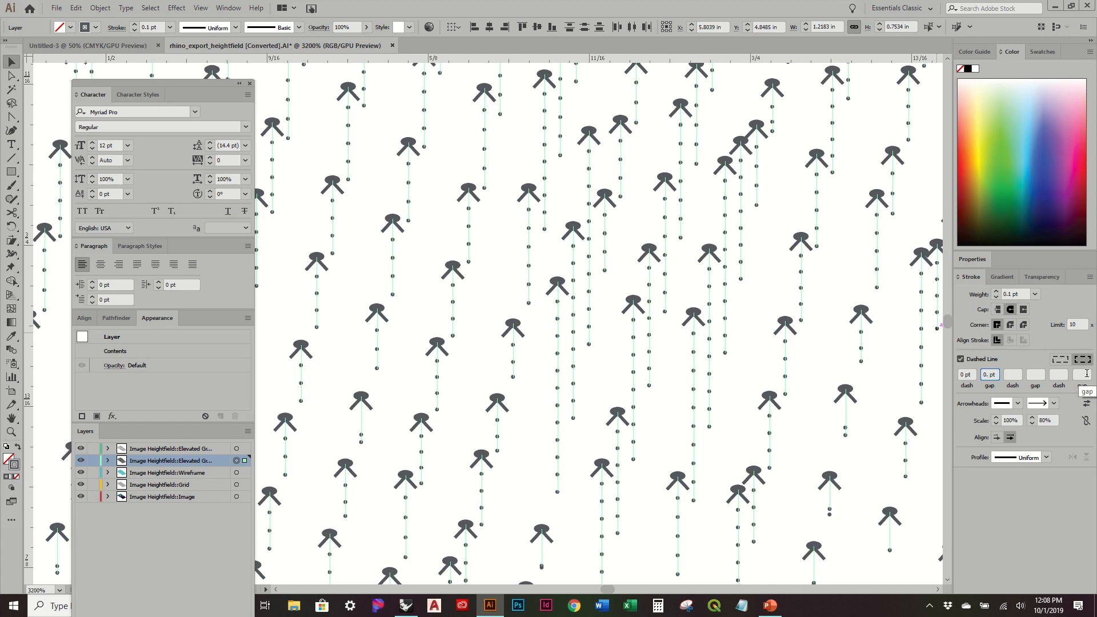
key("Tab")
scroll(622, 249, "down", 3, "alt")
scroll(623, 248, "down", 5, "alt")
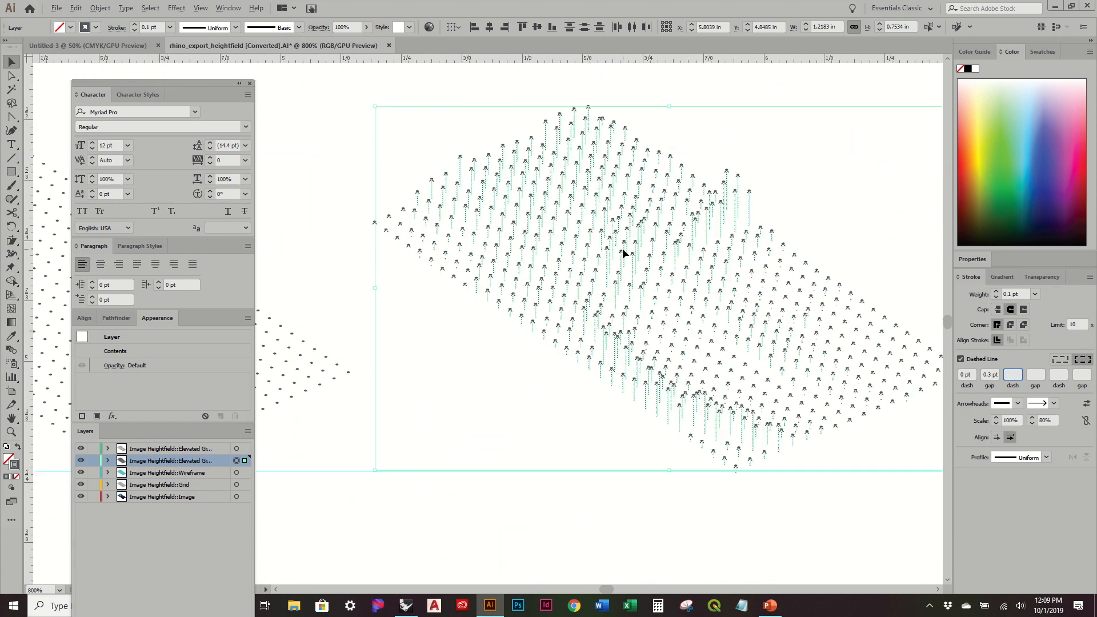
scroll(622, 248, "up", 6, "alt")
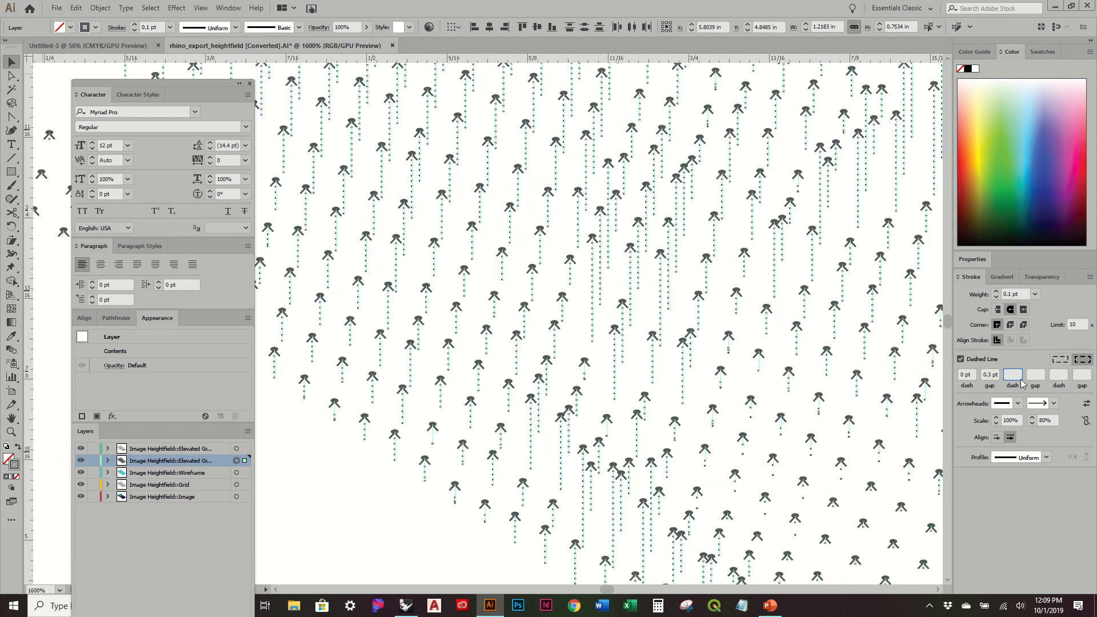
Step: Tighten the gap of the dotted vertical lines to 0.2 pt and check the dot spacing
left_click(994, 375)
key("BackSpace")
type("2")
key("Tab")
scroll(628, 319, "up", 2, "alt")
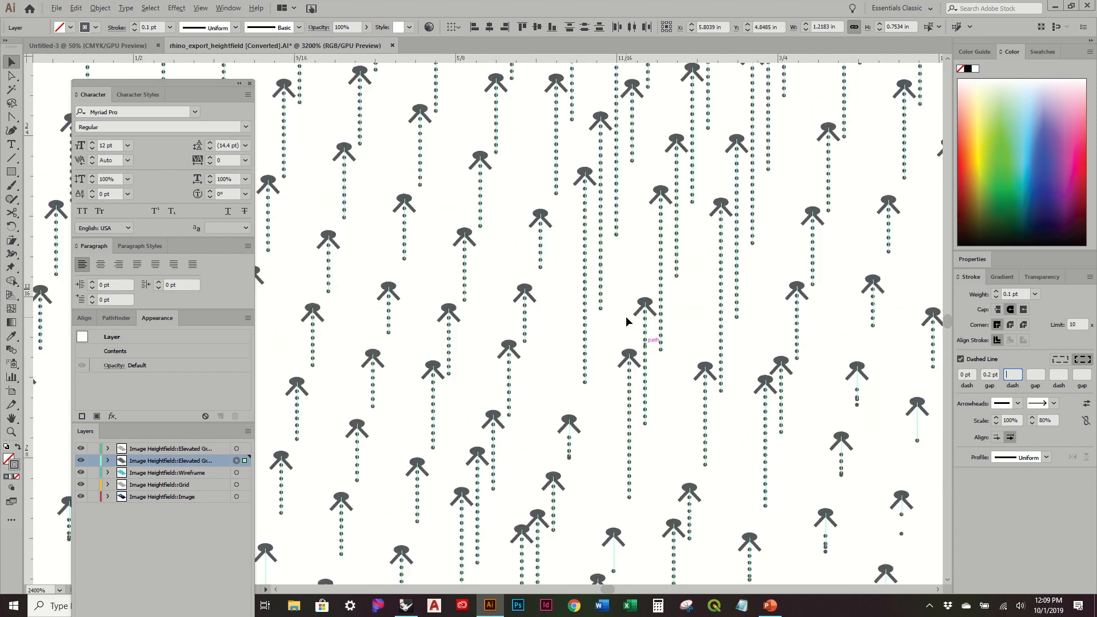
scroll(626, 317, "down", 2, "alt")
scroll(561, 328, "down", 1, "alt")
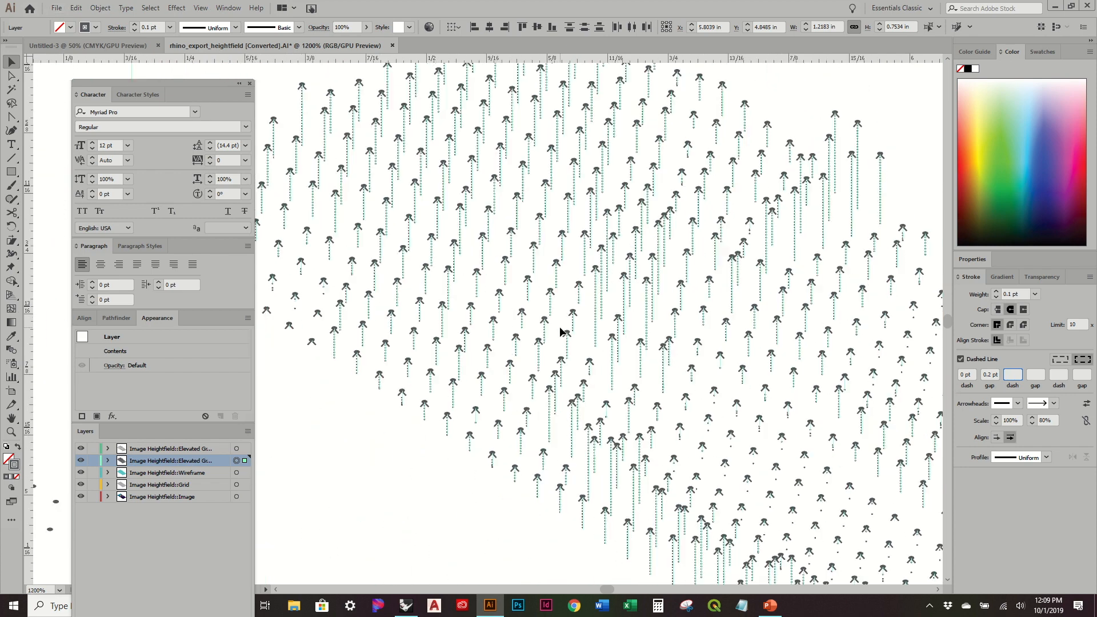
Step: Lower the opacity of the vertical lines layer to 64% and deselect it
type("v")
left_click(367, 27)
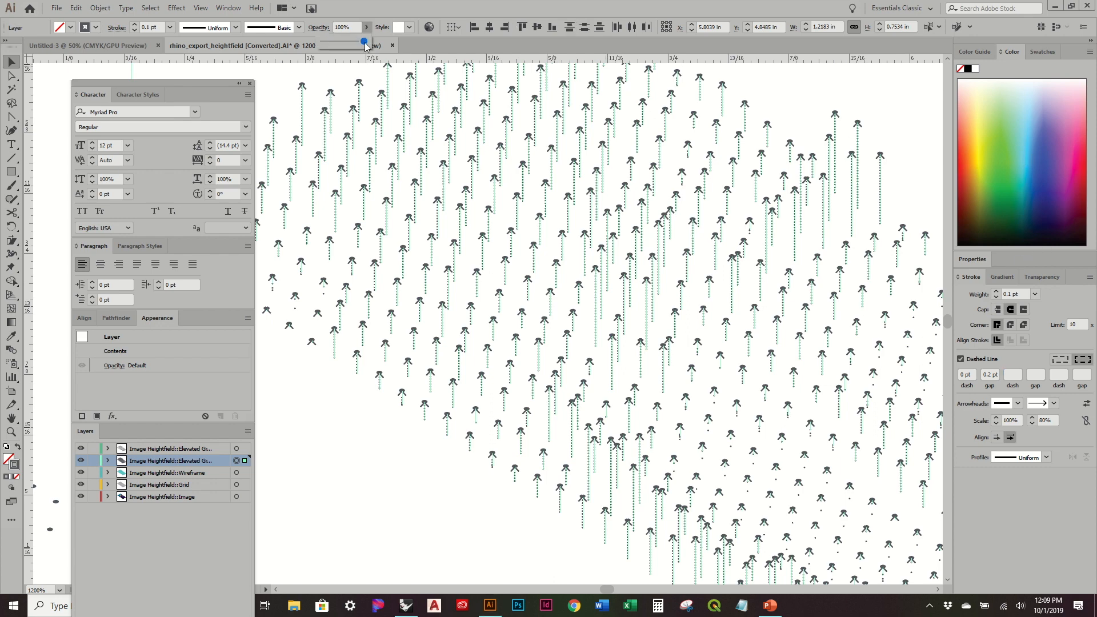
left_click_drag(367, 43, 352, 55)
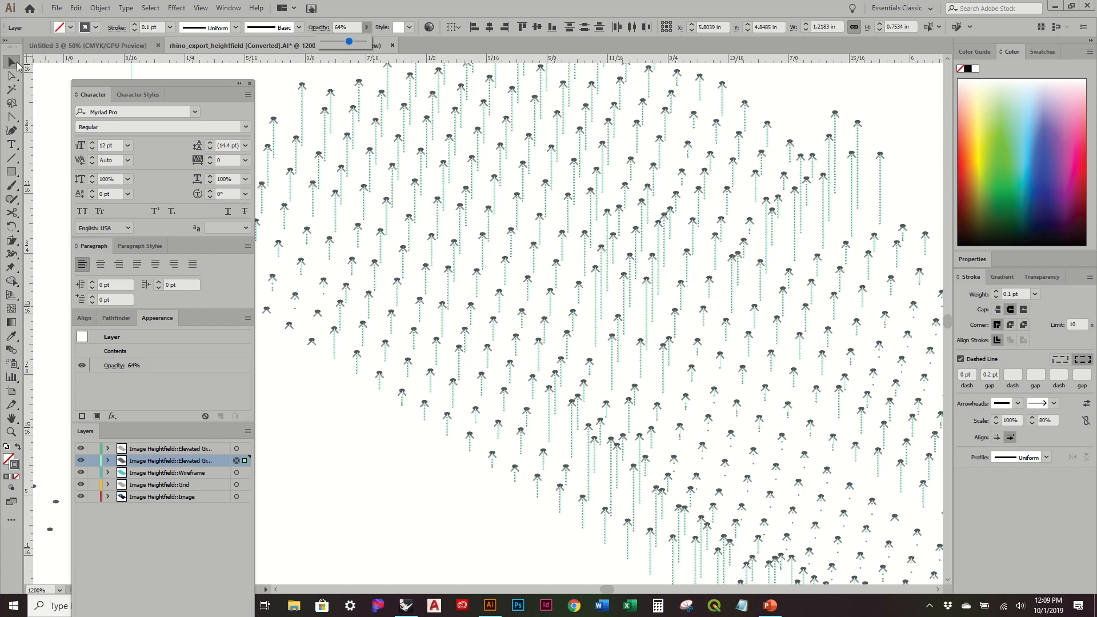
left_click(442, 475)
Step: Examine the dotted arrows up close and compare the elevated grid with the other pieces in the row
scroll(458, 460, "down", 2, "alt")
scroll(558, 365, "down", 2)
scroll(545, 245, "up", 3, "alt")
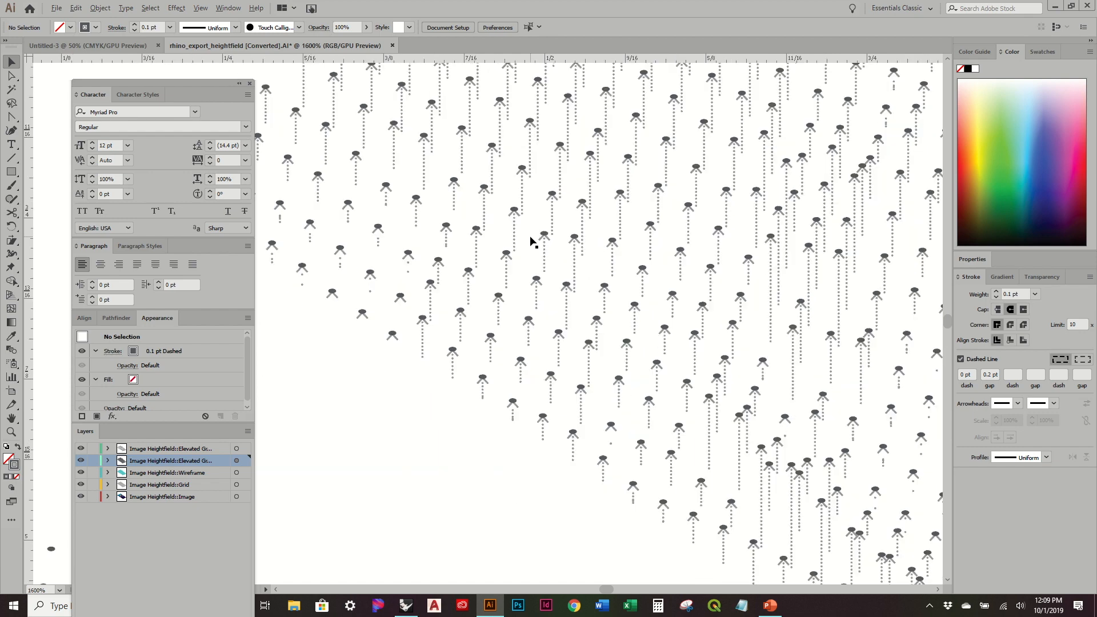
scroll(656, 249, "down", 2, "alt")
scroll(650, 276, "up", 1, "alt")
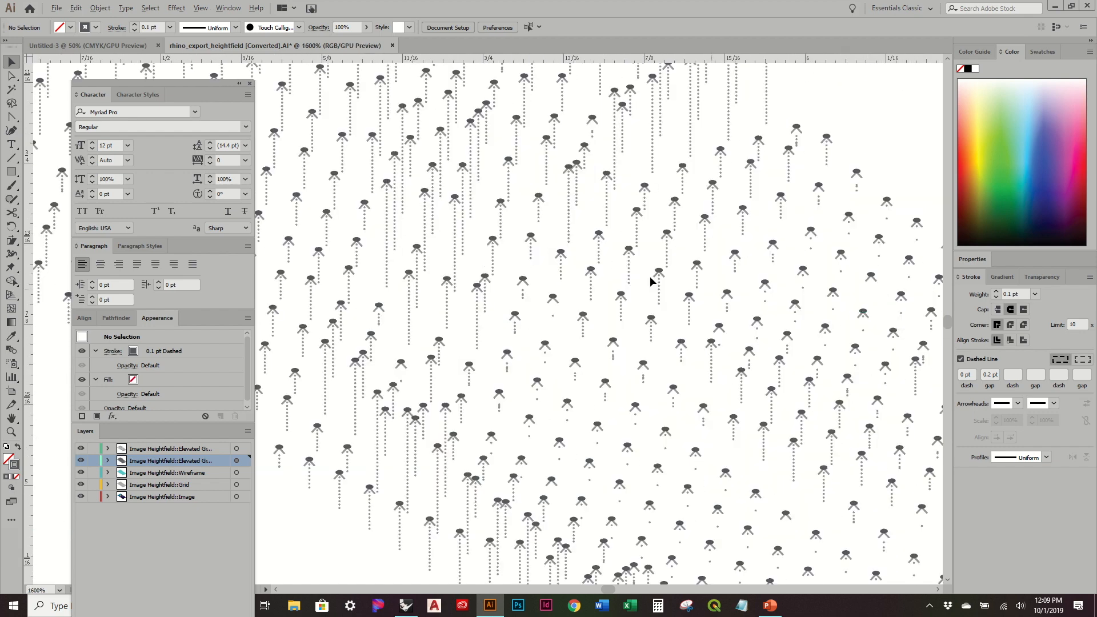
scroll(629, 275, "down", 1, "alt")
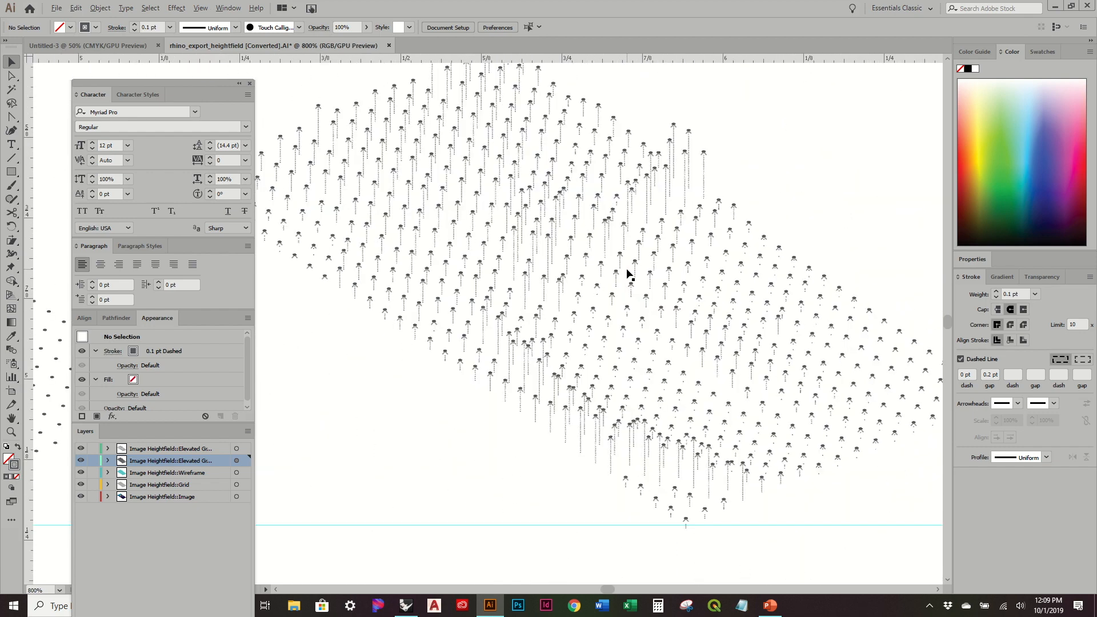
scroll(629, 275, "down", 1, "alt")
scroll(629, 274, "down", 1, "alt")
scroll(667, 303, "down", 1, "alt")
scroll(674, 269, "up", 2, "alt")
scroll(673, 269, "down", 4, "alt")
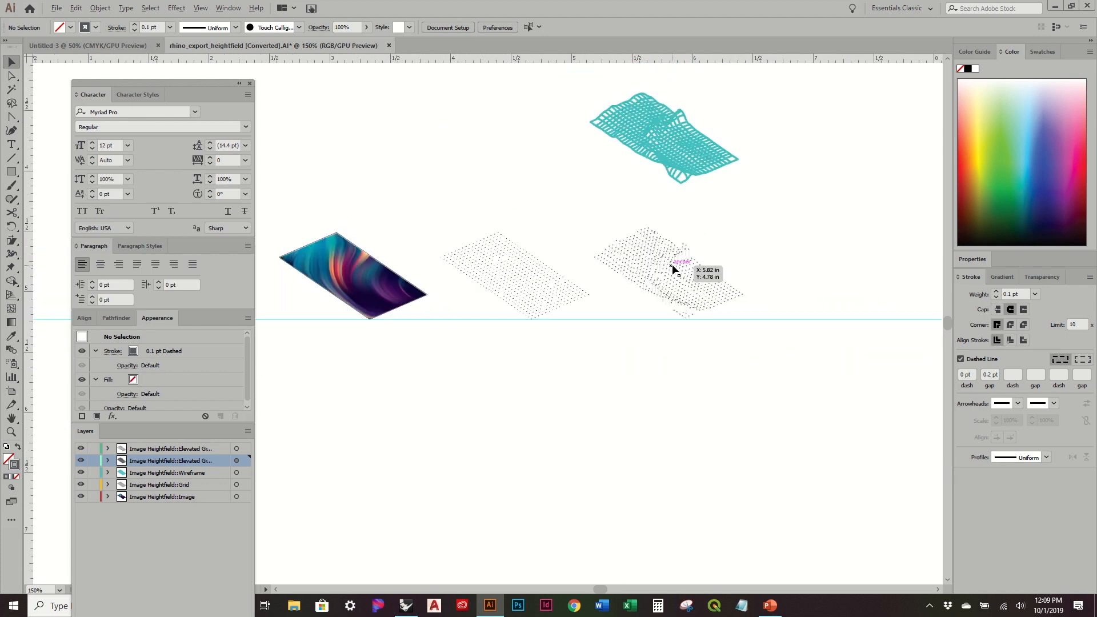
scroll(656, 235, "up", 2, "alt")
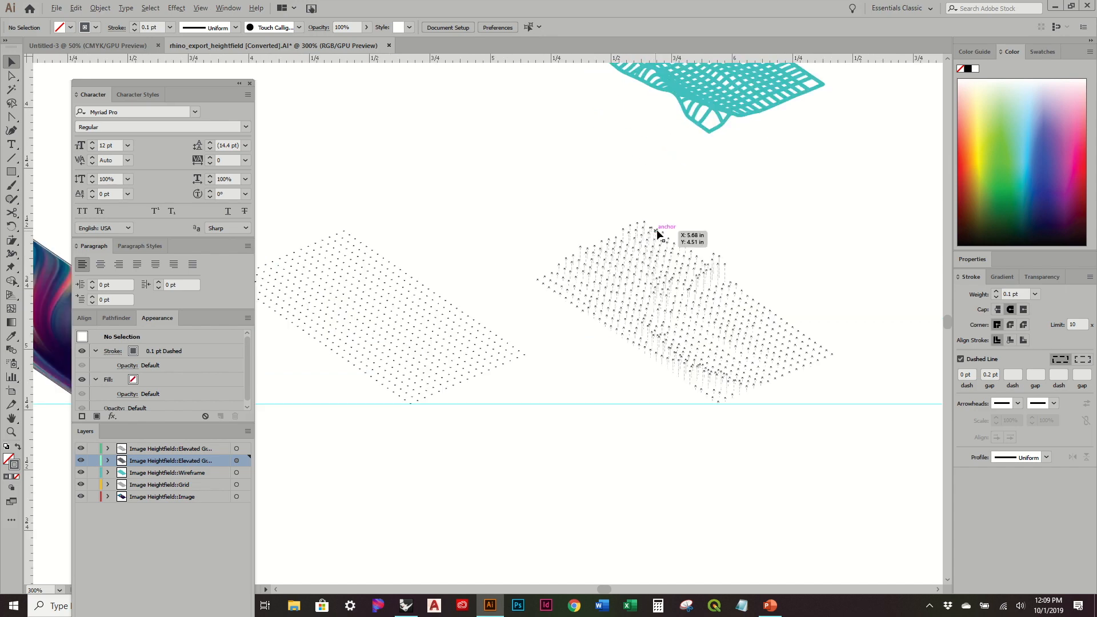
scroll(657, 234, "down", 2, "alt")
Step: Select the whole teal wireframe and move it into the row on the guide, beyond the elevated grid
left_click_drag(745, 244, 611, 267)
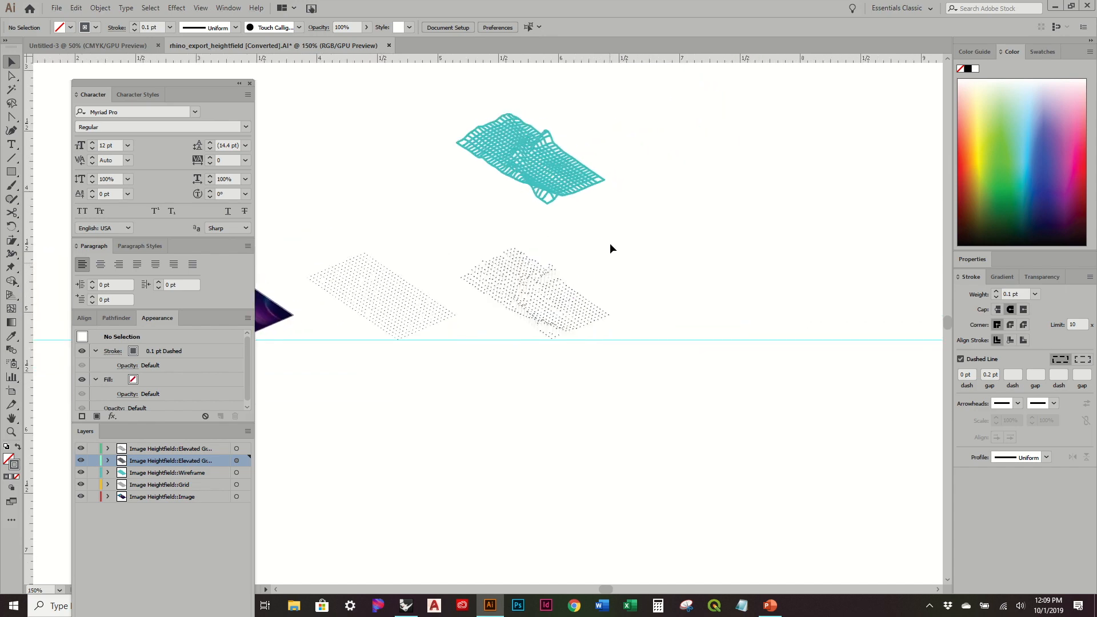
left_click_drag(678, 222, 437, 92)
left_click_drag(547, 207, 736, 345)
Step: Sample the dark grey of the flat grid's points onto the wireframe with the Eyedropper tool
key("i")
scroll(361, 298, "up", 1, "alt")
scroll(362, 298, "up", 2, "alt")
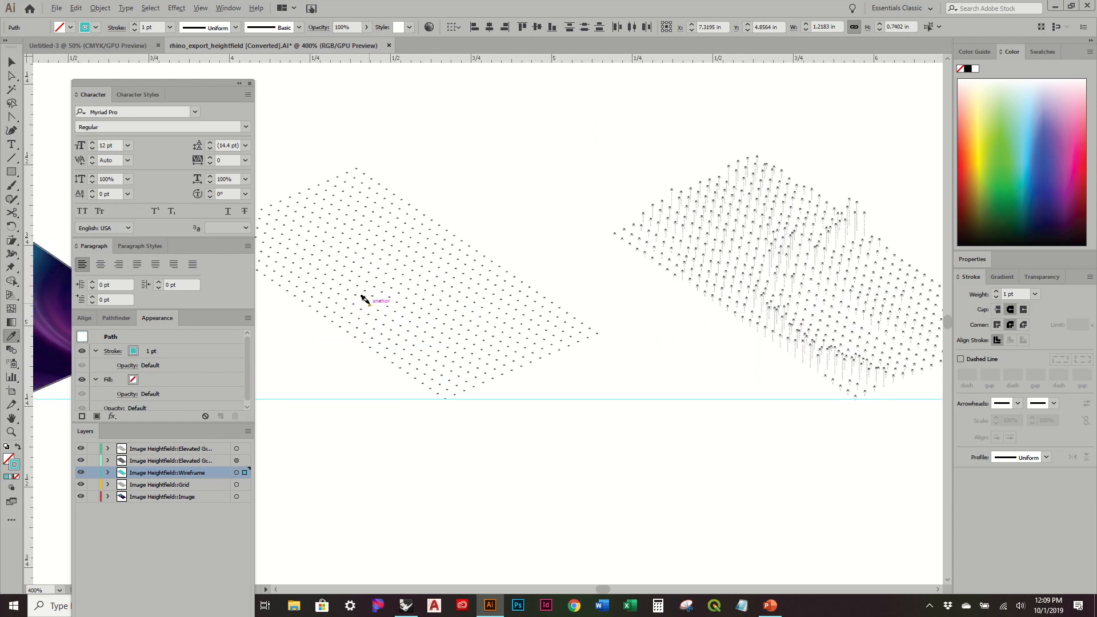
scroll(497, 294, "up", 2, "alt")
scroll(460, 293, "down", 2, "alt")
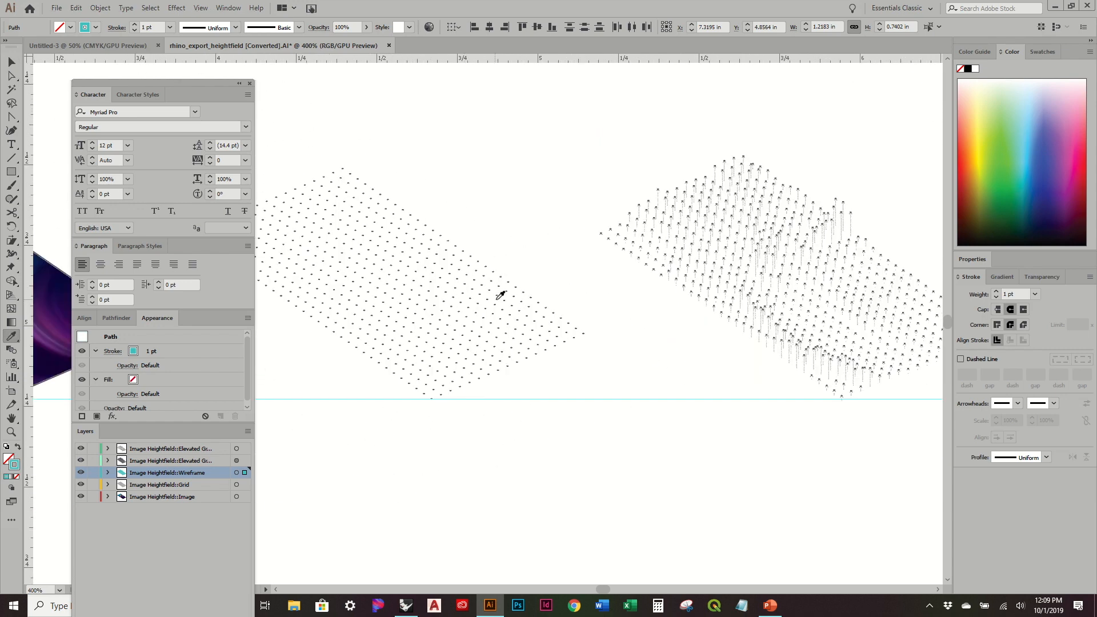
left_click(497, 301)
scroll(498, 301, "down", 3, "alt")
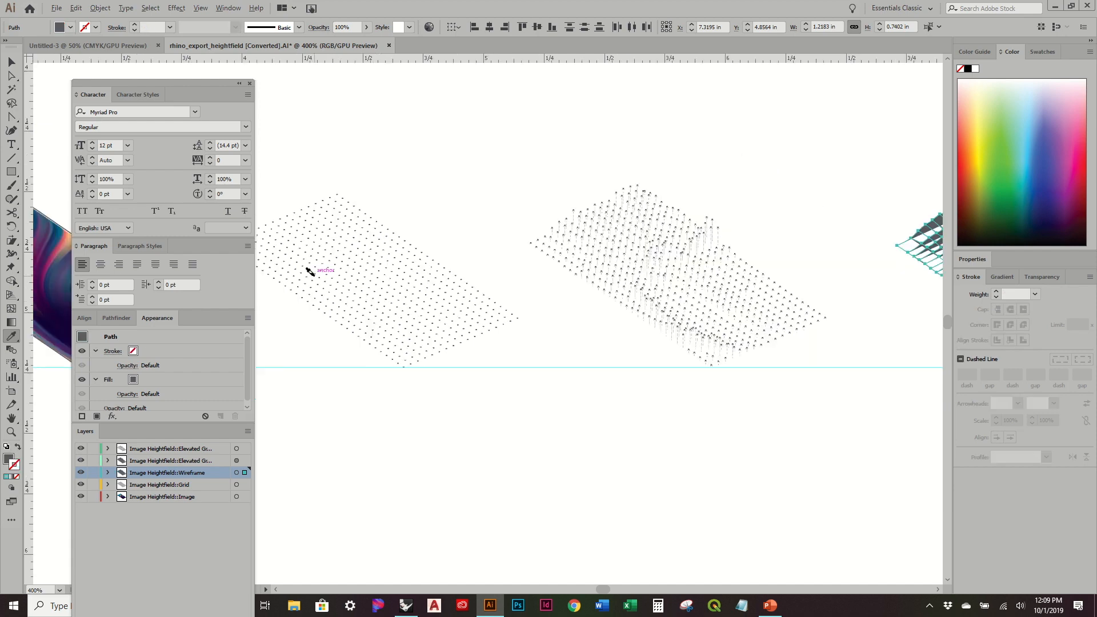
Step: Swap the wireframe's fill and stroke so the dark grey colours its lines, set the stroke weight to 0.25 pt, and deselect it
scroll(888, 273, "up", 2, "alt")
scroll(898, 273, "up", 1, "alt")
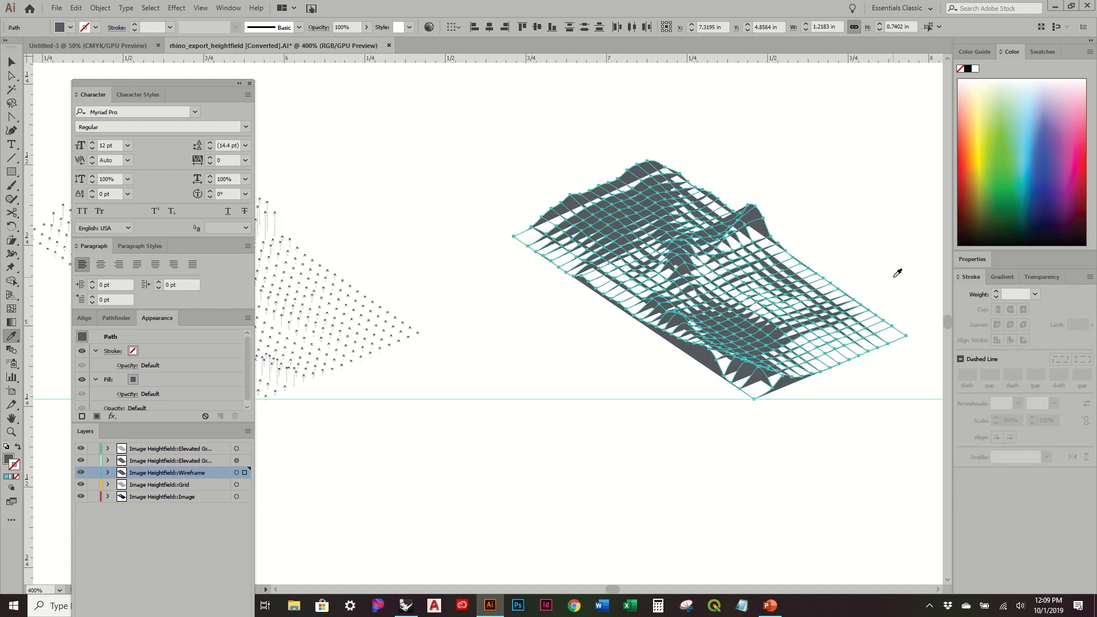
key("shift+x")
scroll(895, 271, "up", 2, "alt")
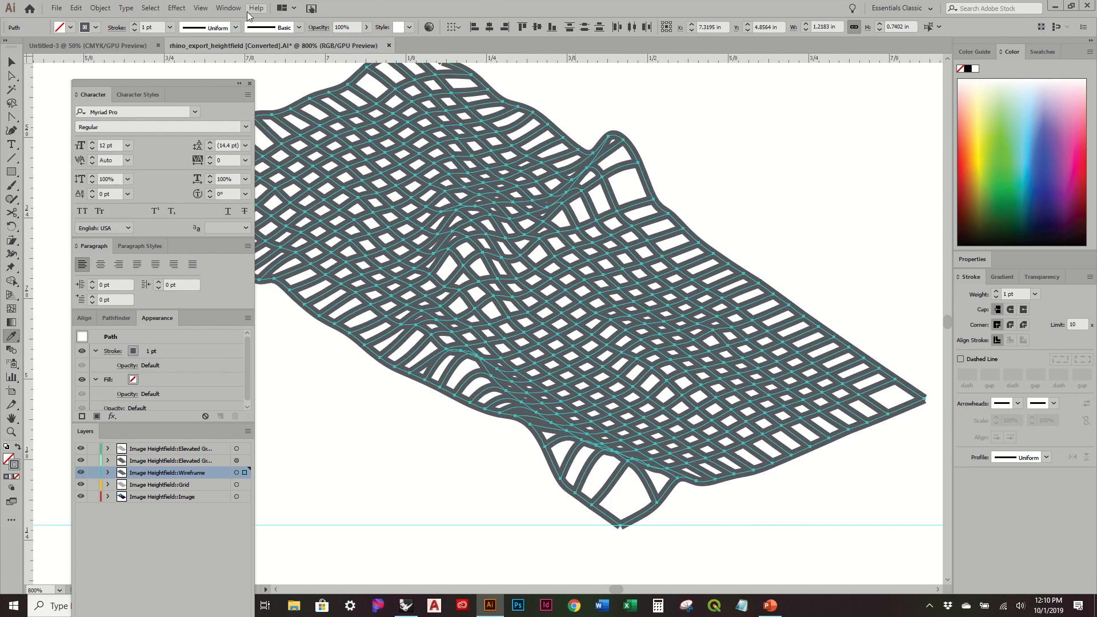
left_click(170, 27)
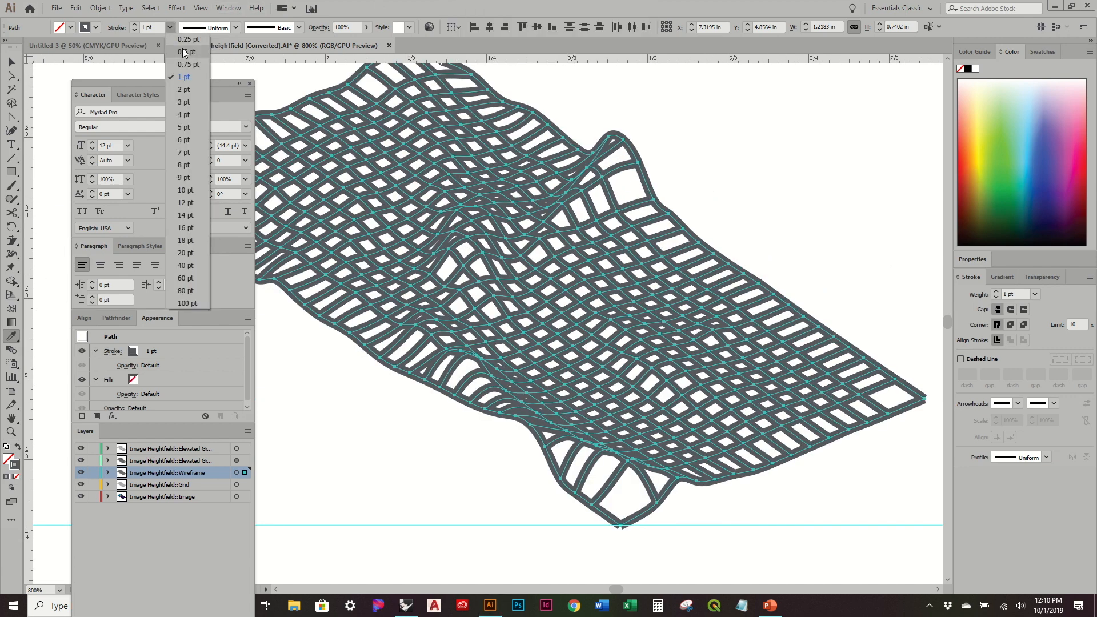
left_click(186, 40)
left_click(11, 62)
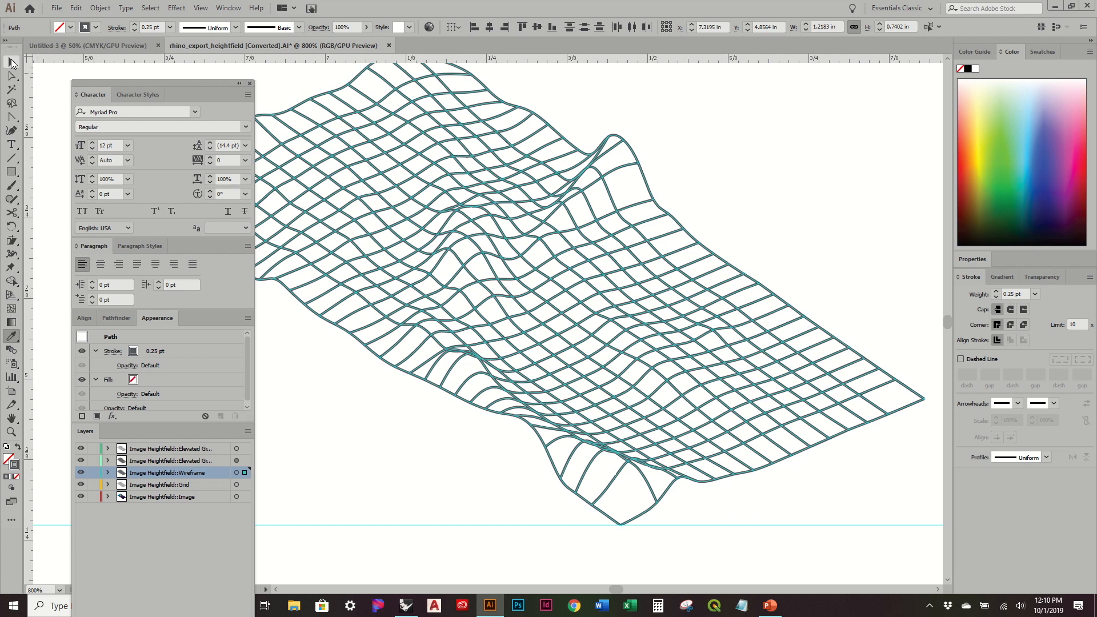
left_click(687, 224)
scroll(687, 224, "down", 1, "alt")
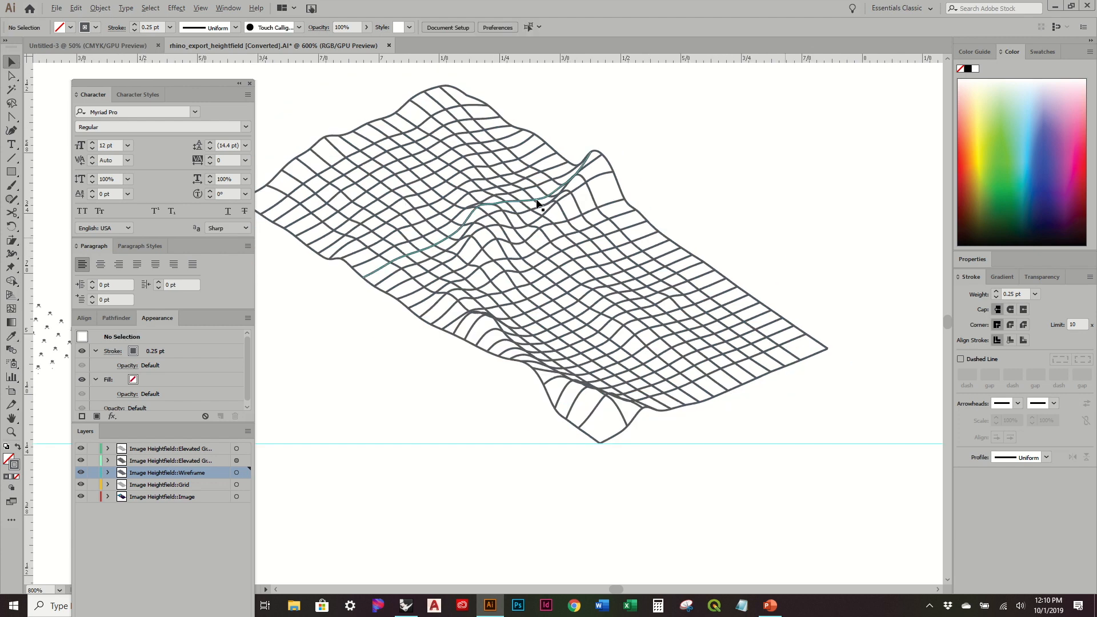
Step: Reselect the whole wireframe, thin its stroke weight to 0.1 pt, and deselect it
scroll(629, 229, "down", 2, "alt")
left_click_drag(426, 135, 829, 410)
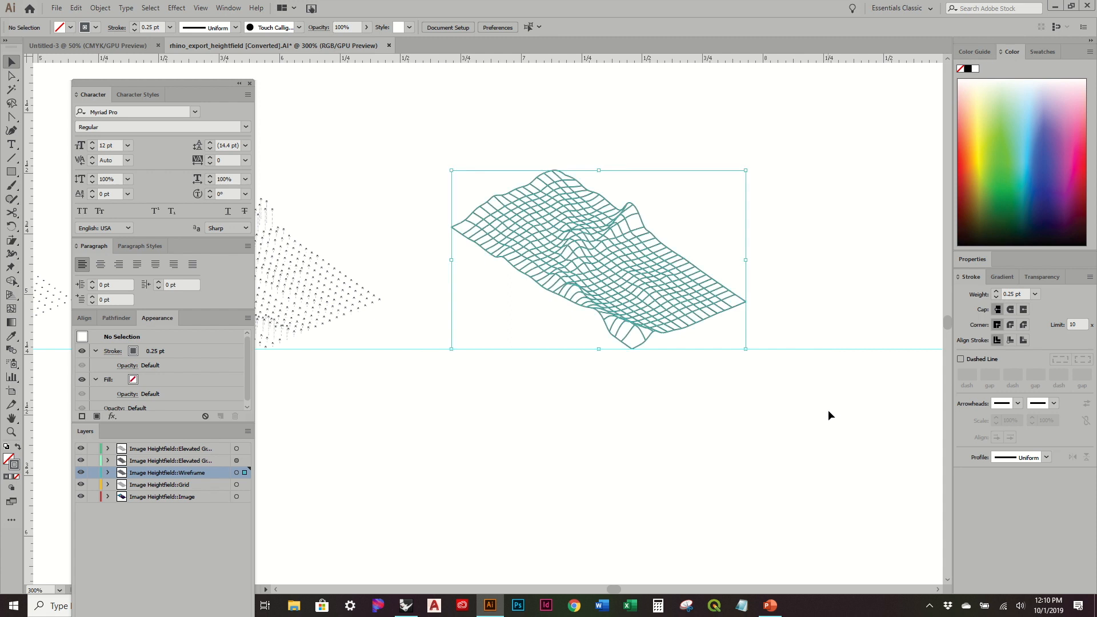
left_click(169, 27)
left_click(144, 28)
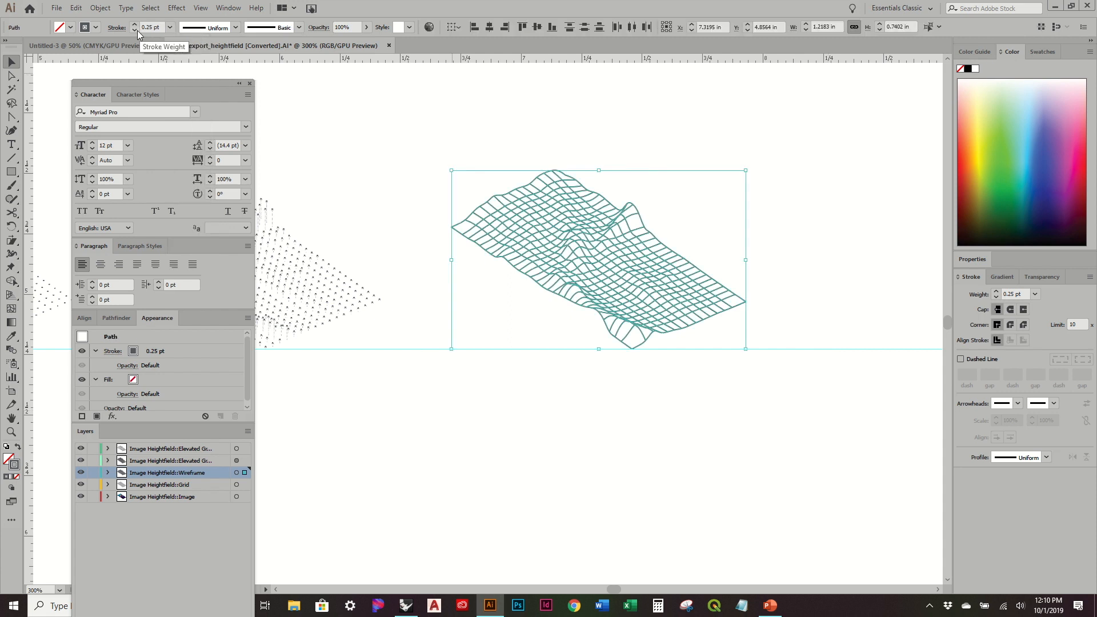
double_click(146, 27)
type("0.1")
key("Tab")
left_click(769, 200)
scroll(798, 207, "down", 1, "alt")
scroll(702, 185, "up", 2, "alt")
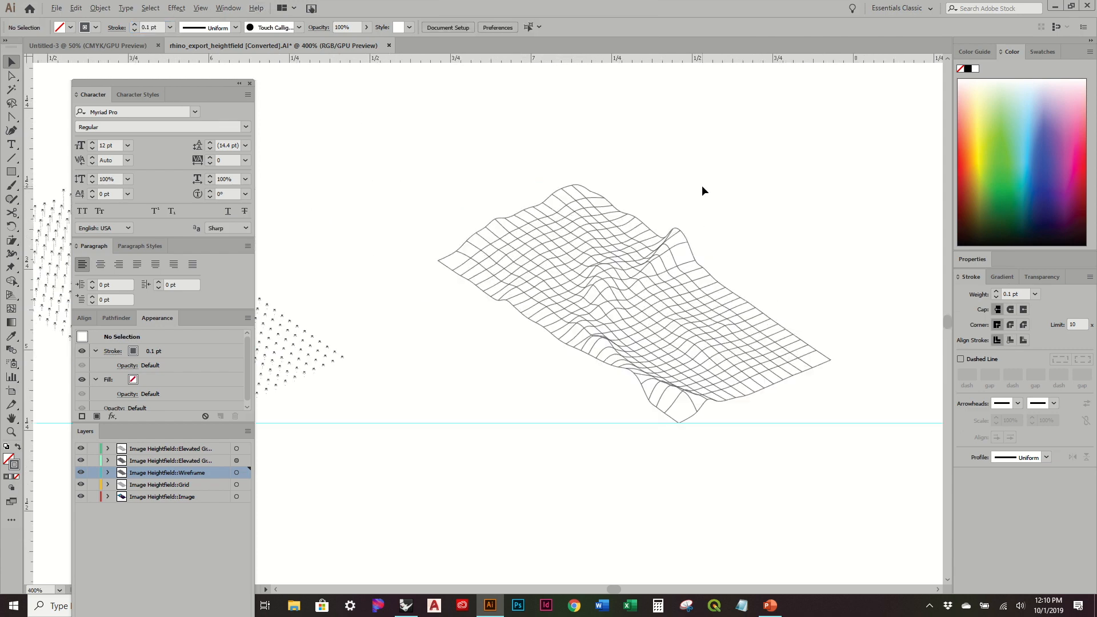
Step: Select the paths forming the wireframe's outer boundary and set their stroke weight to 0.25 pt
left_click(569, 187)
left_click(553, 150)
scroll(625, 181, "up", 1, "alt")
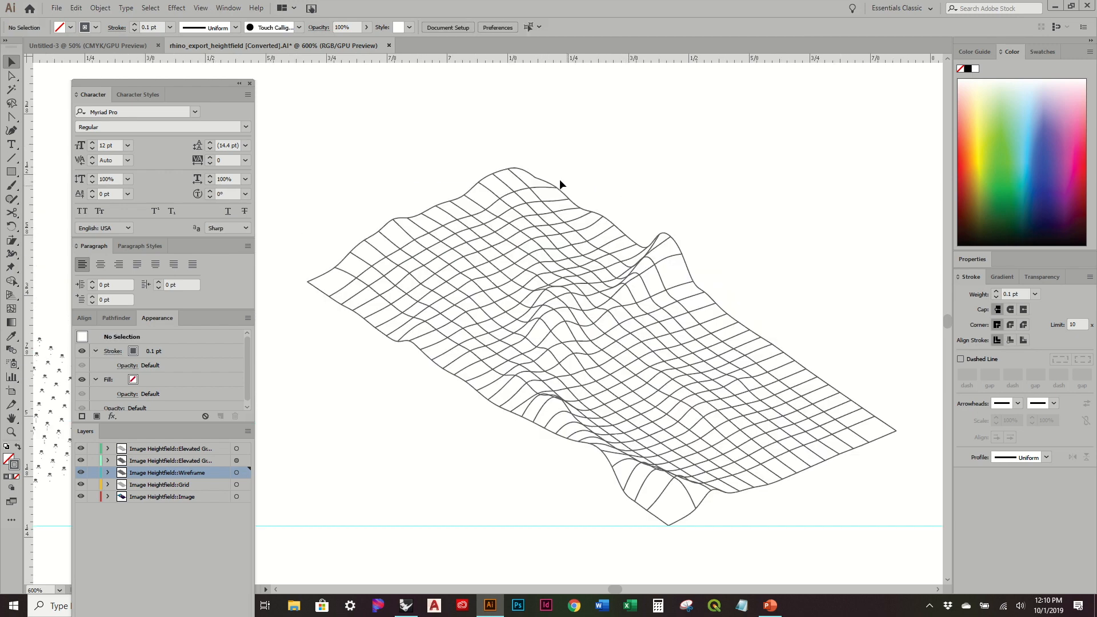
left_click(542, 183)
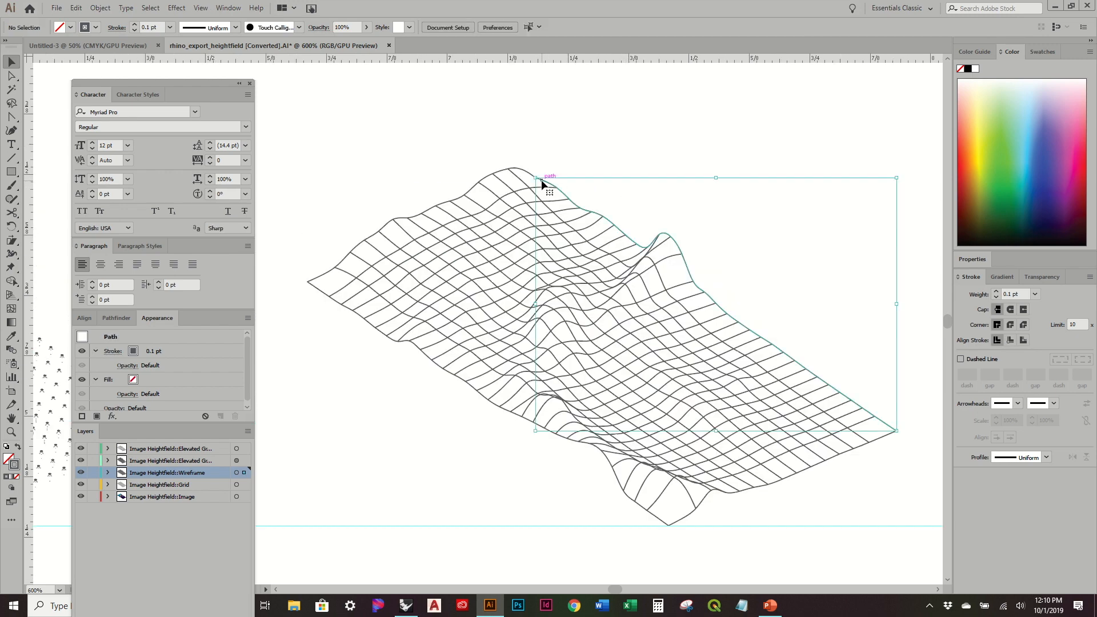
left_click(487, 180, "shift")
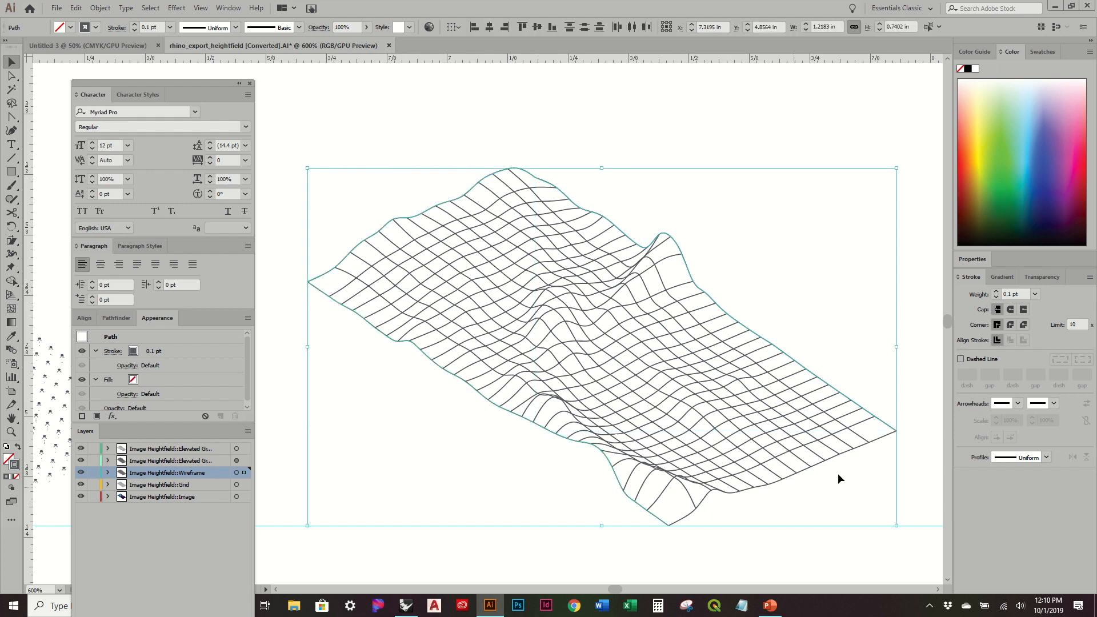
left_click(856, 447, "shift")
left_click(136, 26)
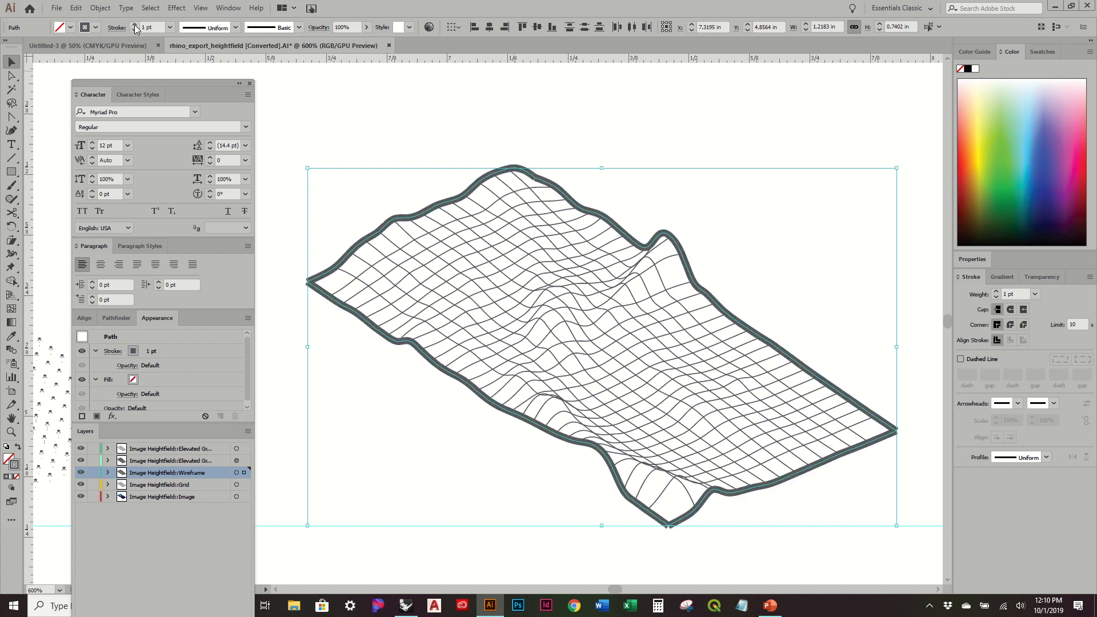
left_click(170, 27)
left_click(181, 43)
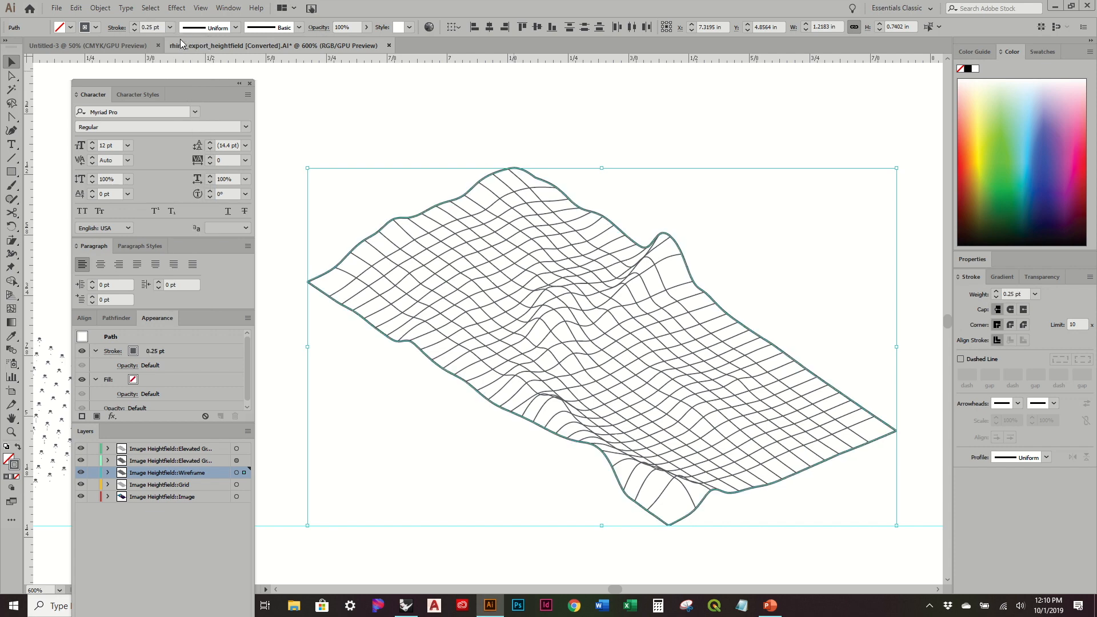
left_click(371, 126)
Step: Compare the image, flat grid, elevated grid and wireframe along the row for consistent line weight and legibility
scroll(638, 186, "down", 3, "alt")
middle_click_drag(556, 201, 683, 232)
scroll(803, 196, "down", 1, "alt")
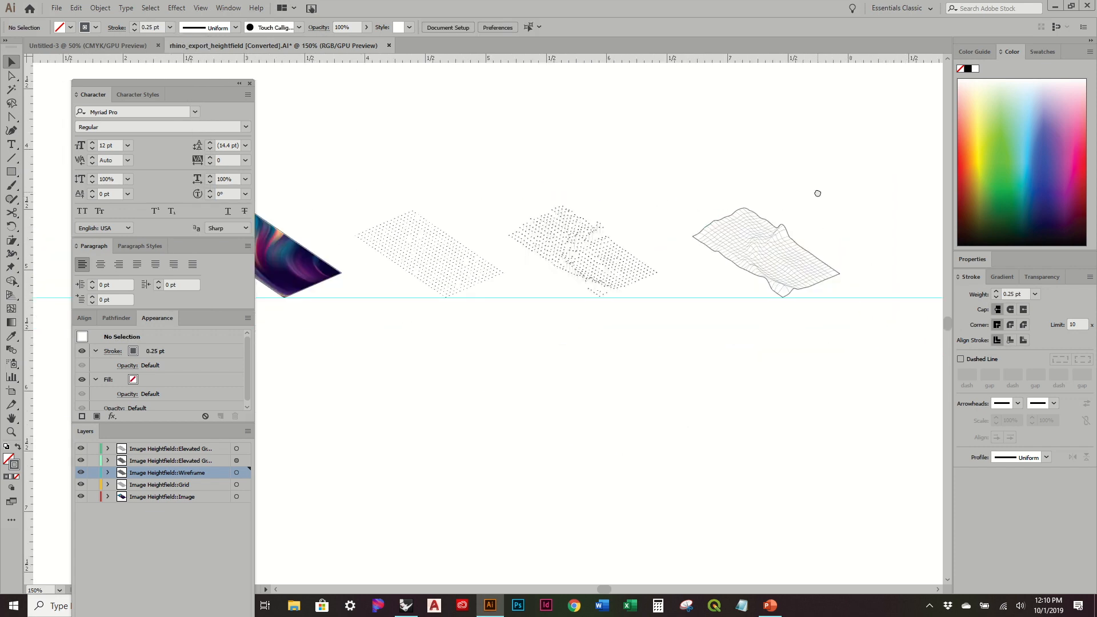
middle_click_drag(818, 194, 861, 225)
scroll(691, 172, "down", 1, "alt")
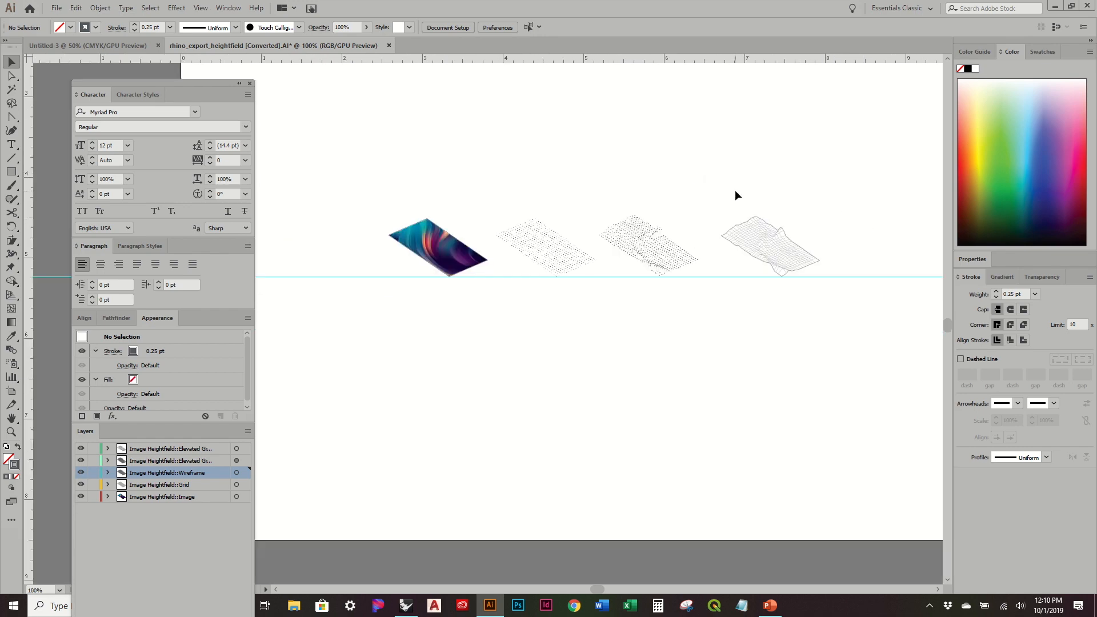
middle_click_drag(735, 196, 681, 191)
scroll(486, 217, "up", 1, "alt")
scroll(497, 232, "up", 2, "alt")
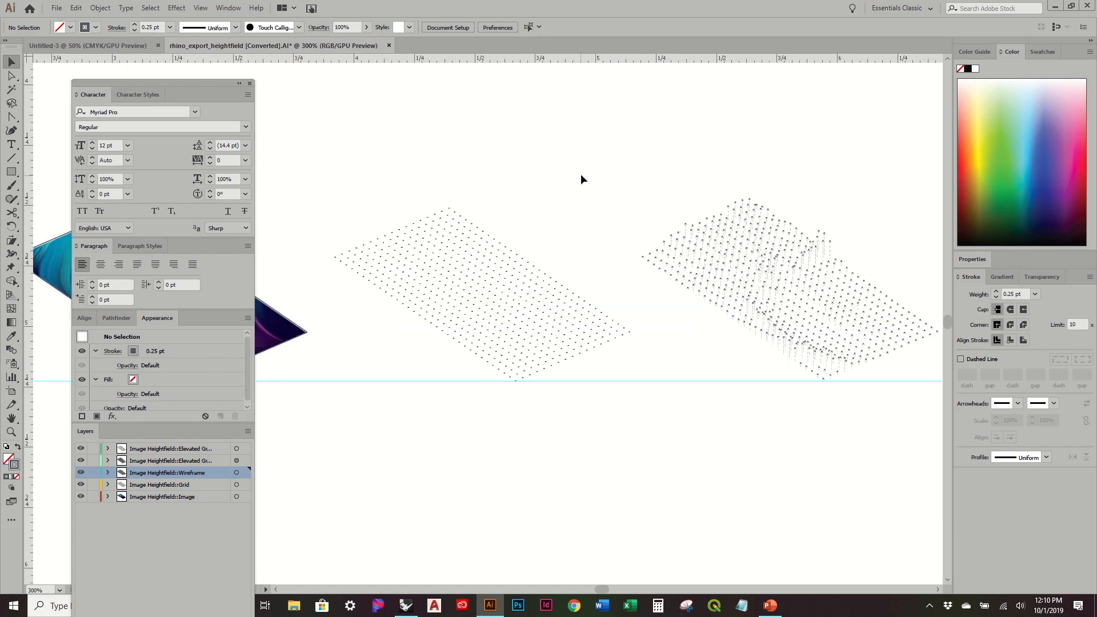
scroll(581, 122, "down", 1, "alt")
middle_click_drag(667, 170, 632, 177)
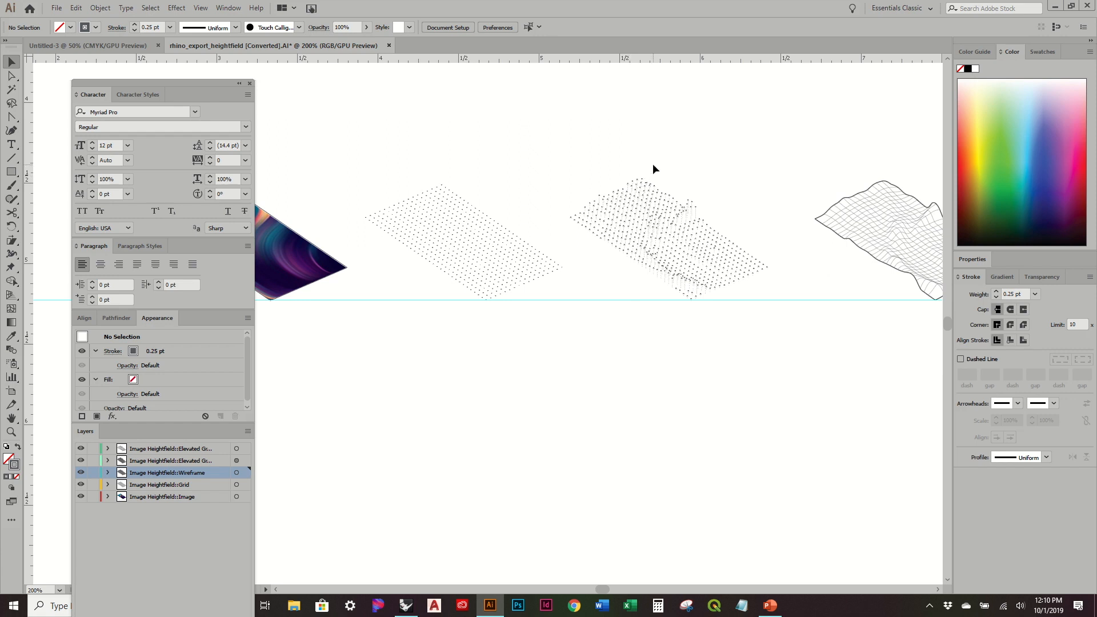
middle_click_drag(556, 176, 684, 211)
scroll(505, 170, "down", 1, "alt")
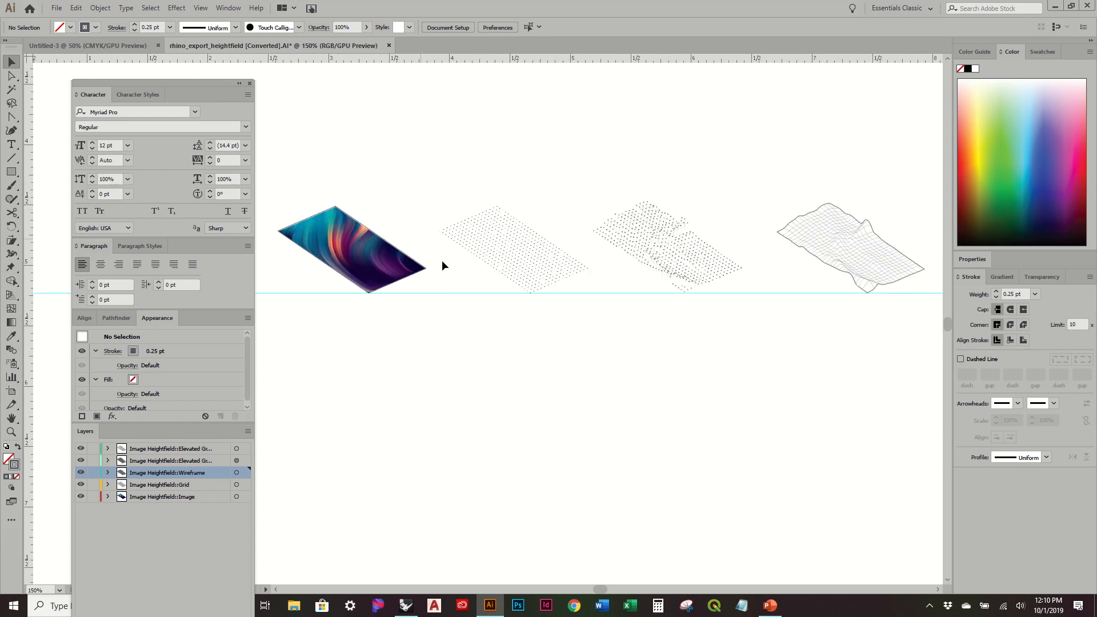
middle_click_drag(815, 272, 796, 292)
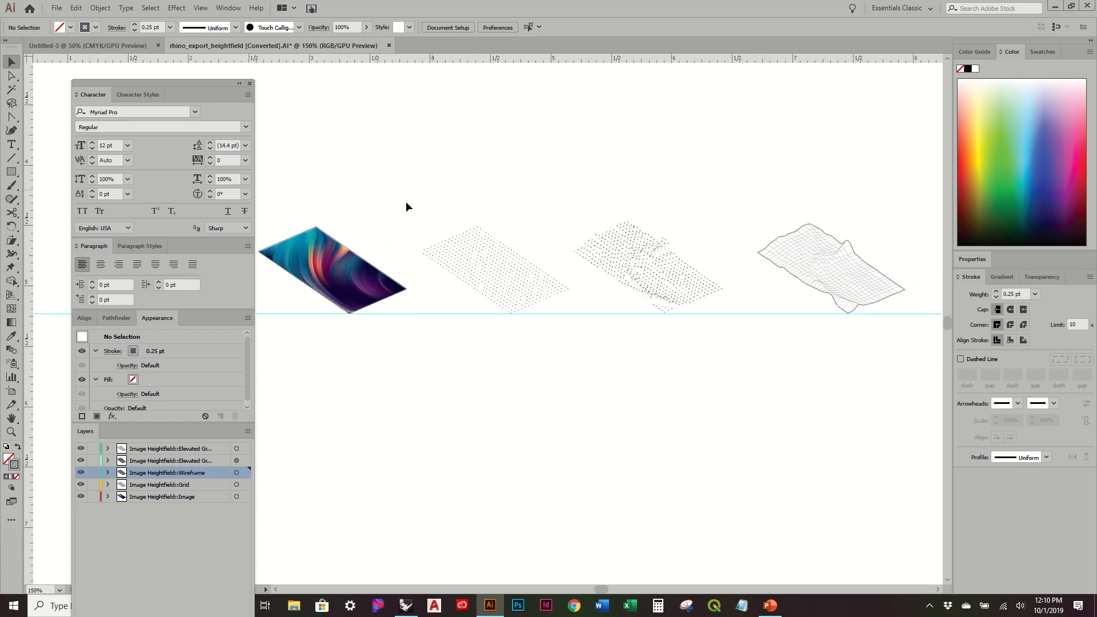
scroll(387, 250, "up", 1, "alt")
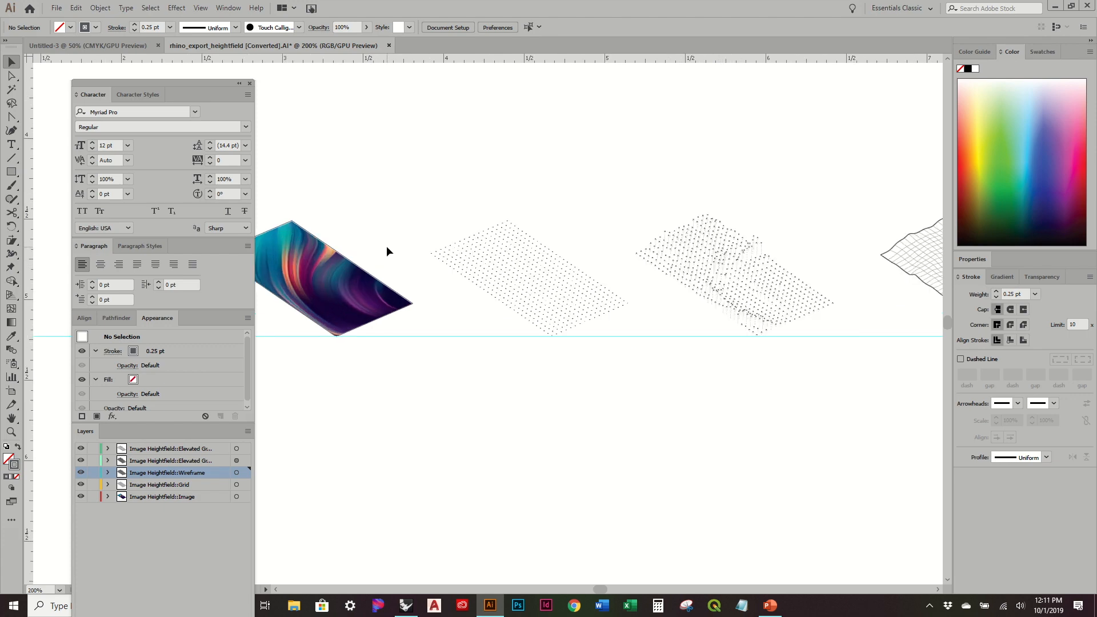
scroll(527, 245, "up", 1, "alt")
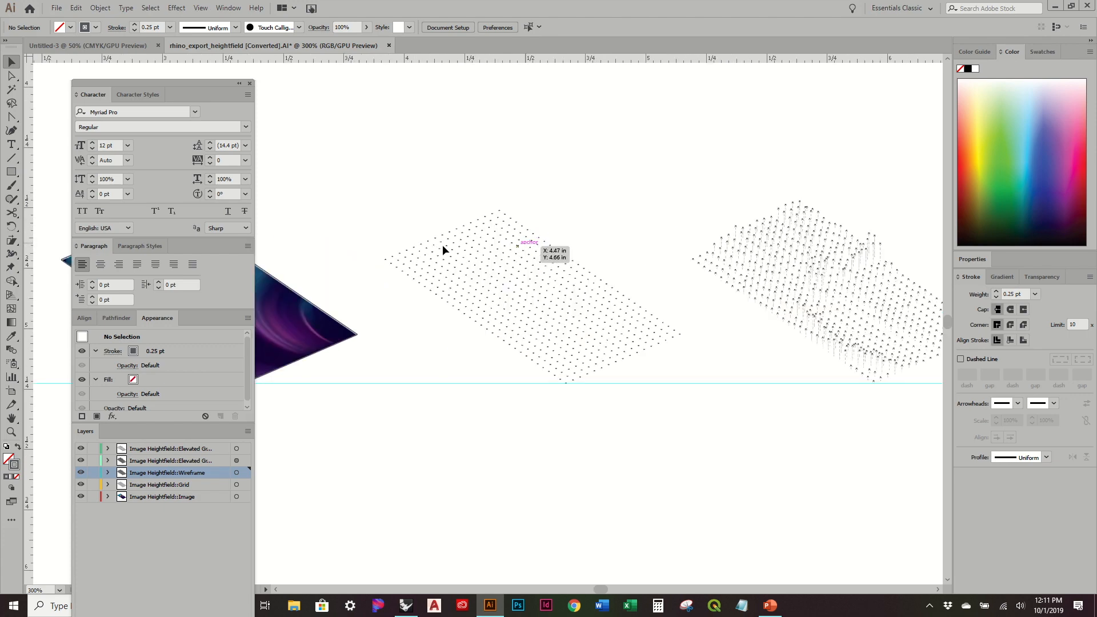
scroll(723, 311, "down", 1, "alt")
middle_click_drag(703, 242, 674, 225)
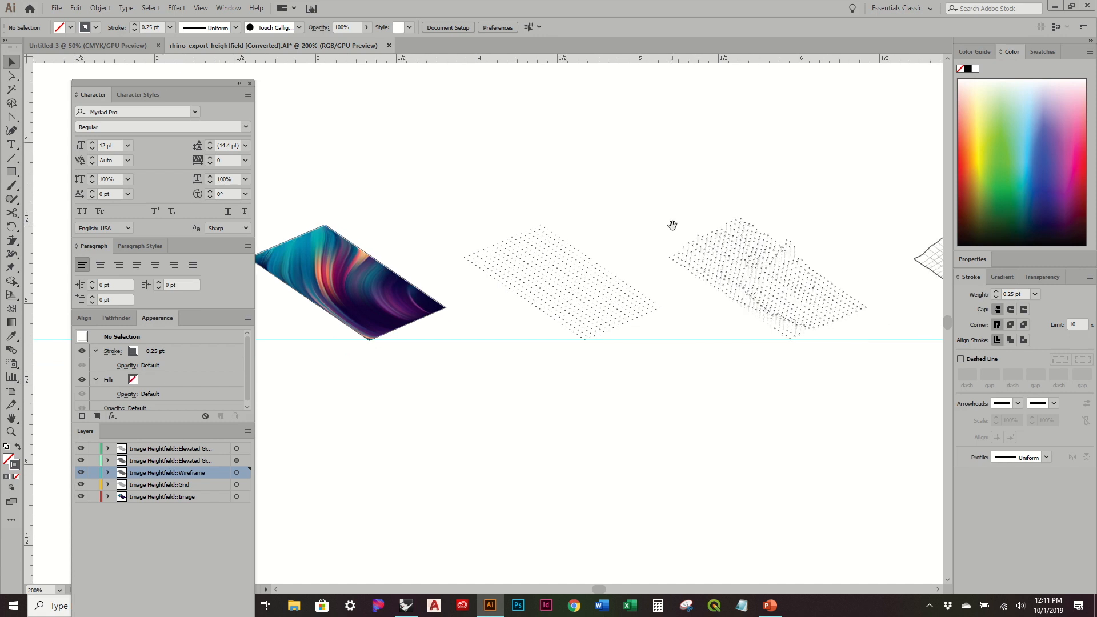
Step: Duplicate the skewed colour image onto the flat grid of points and nudge the copy until its edges line up with the outermost points
left_click(372, 280)
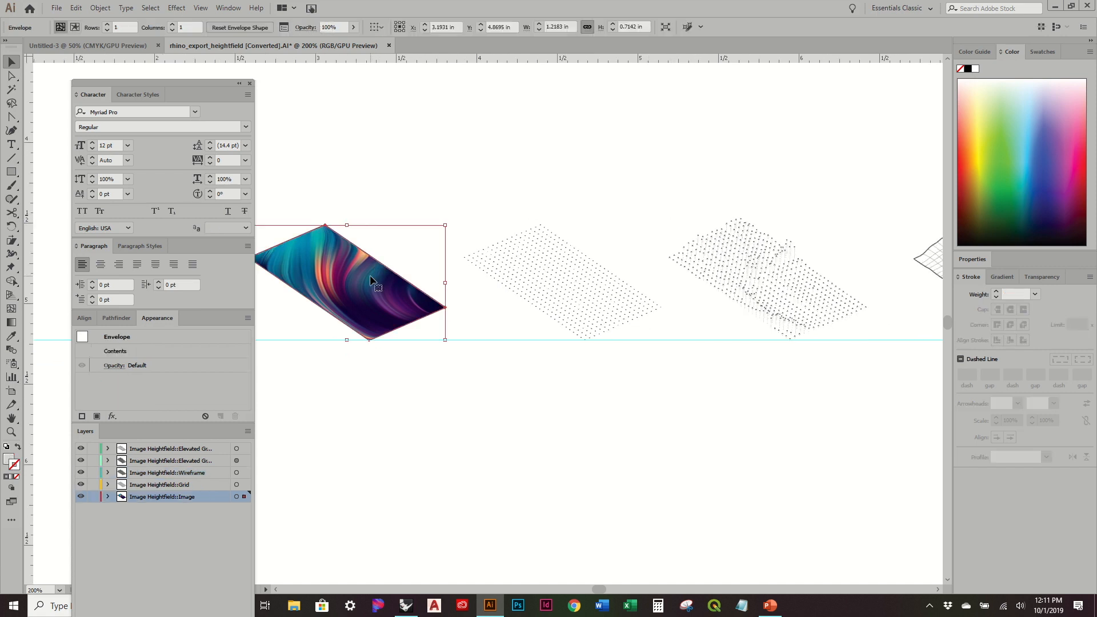
left_click_drag(372, 280, 579, 306)
scroll(578, 300, "up", 3, "alt")
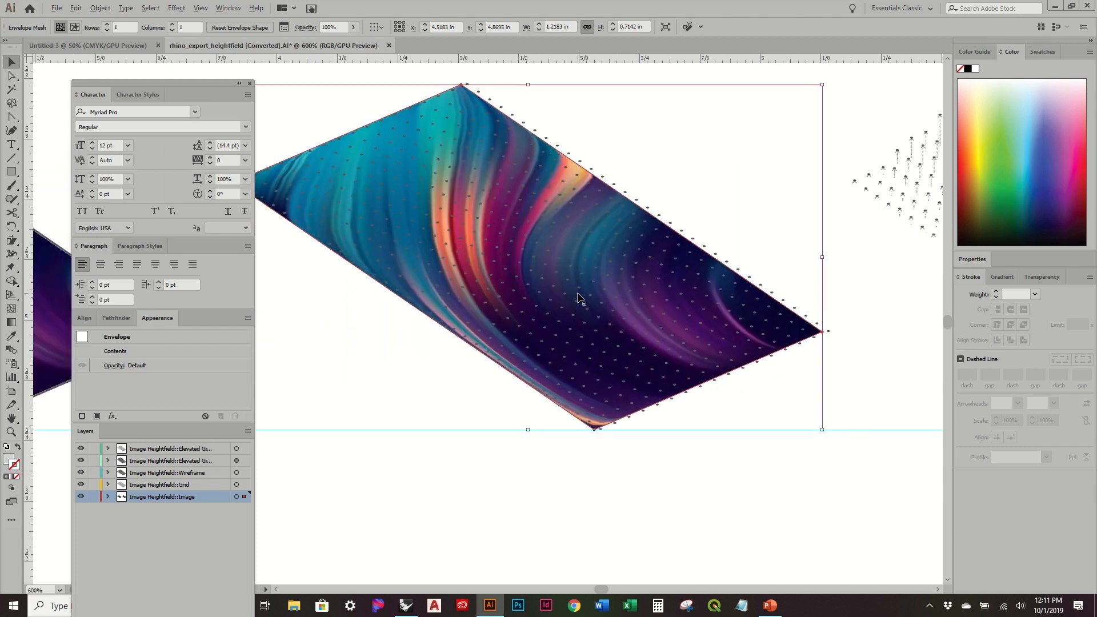
key("Right")
key("Right")
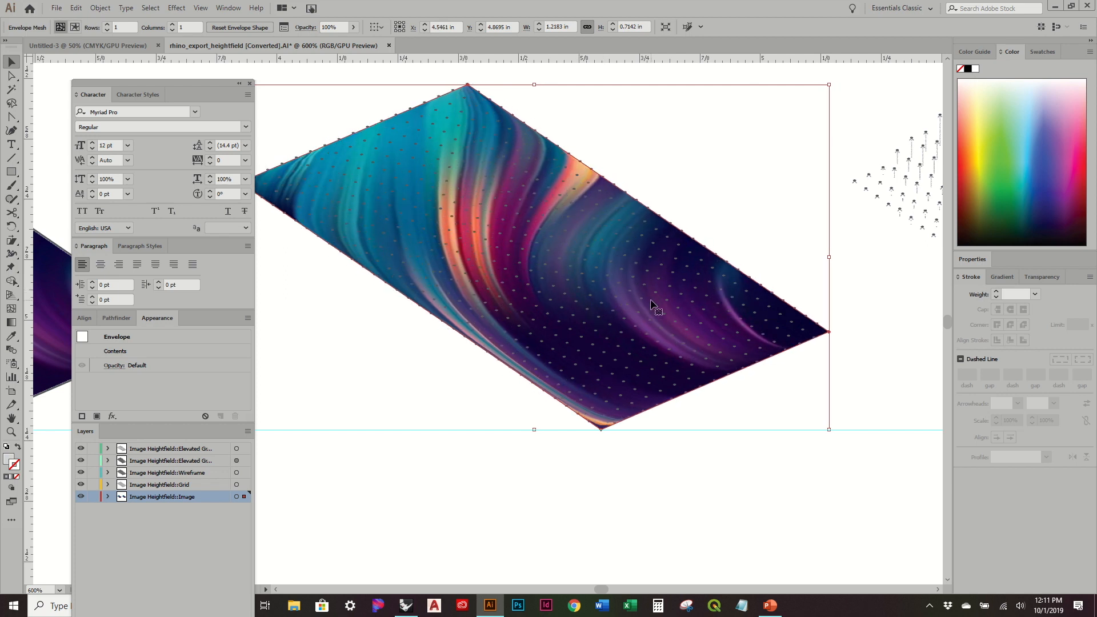
scroll(740, 204, "down", 1, "alt")
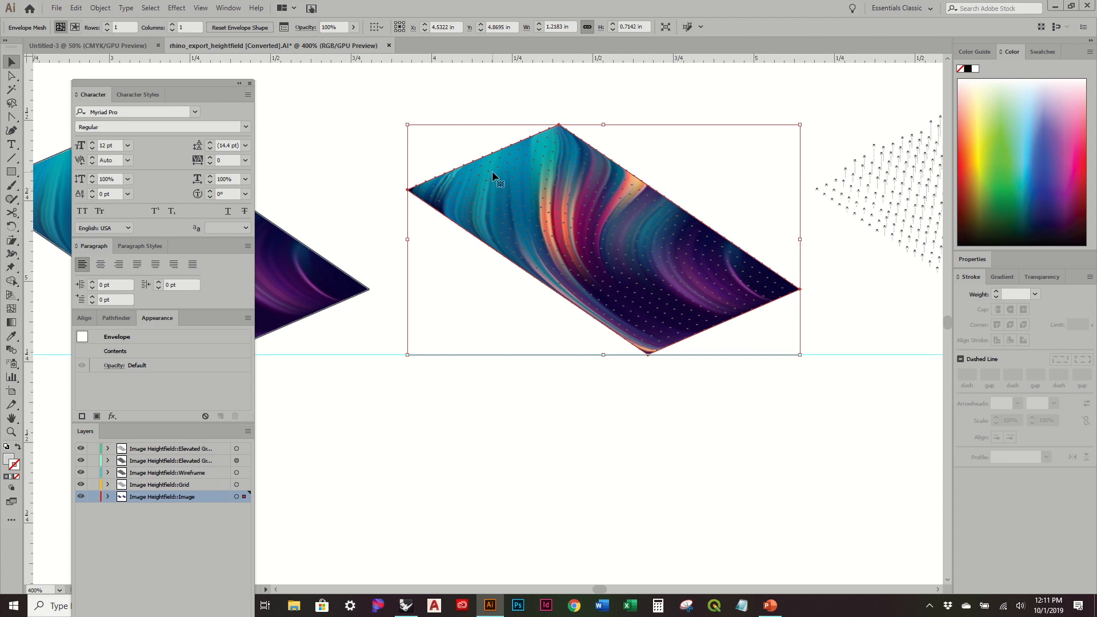
Step: Lower the opacity of the image copy beneath the flat grid's points to 25% and deselect it
left_click(353, 26)
left_click_drag(351, 42, 318, 46)
left_click(327, 107)
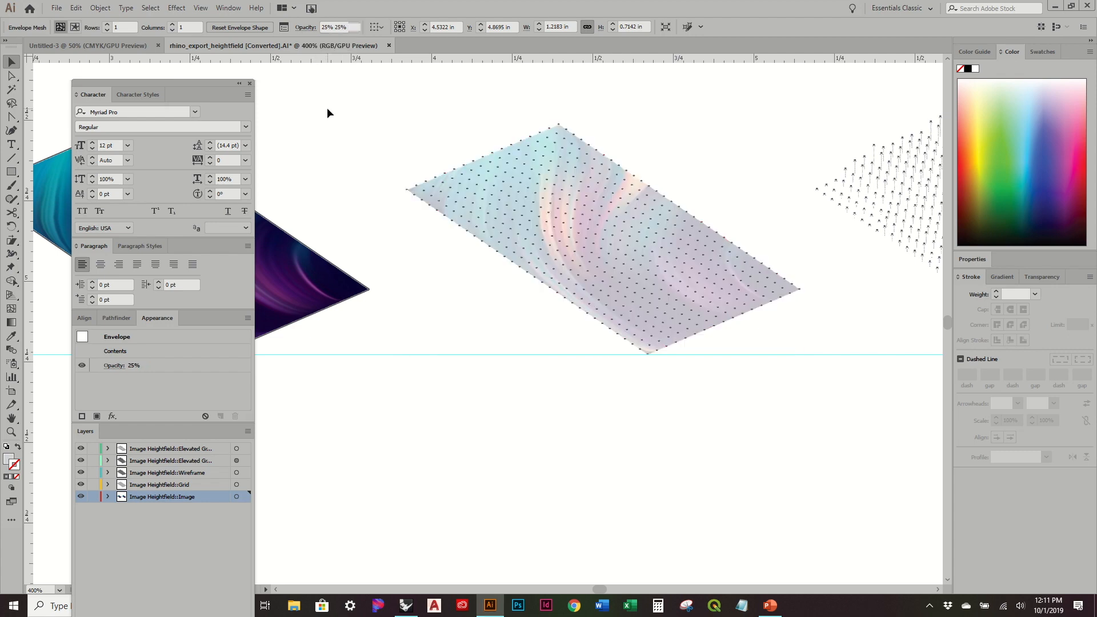
scroll(746, 293, "down", 2, "alt")
scroll(733, 249, "up", 3, "alt")
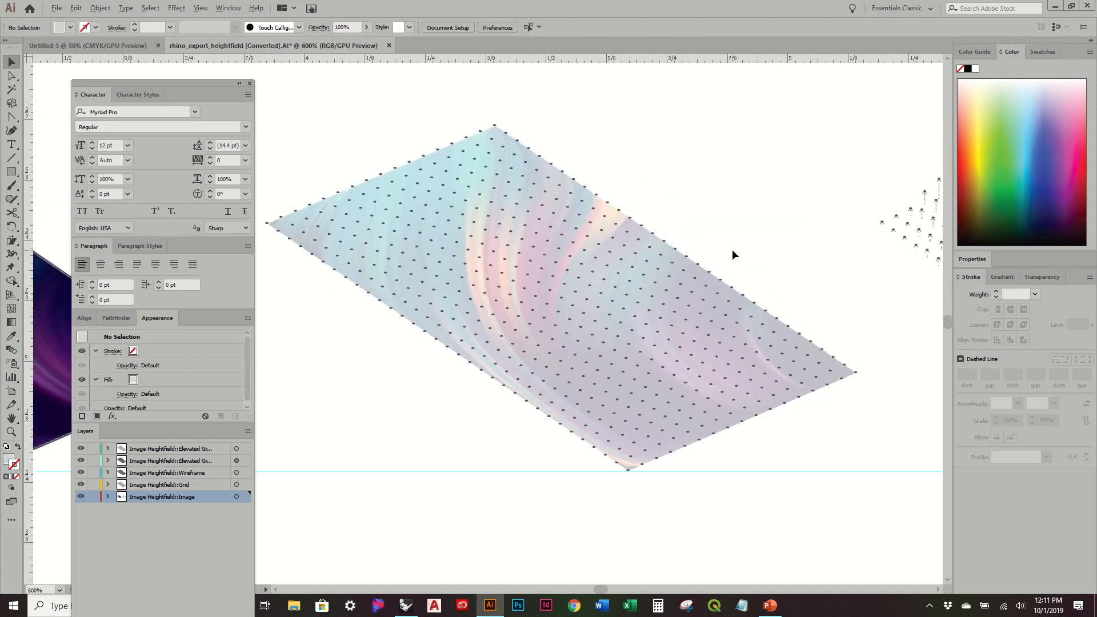
scroll(623, 216, "down", 1, "alt")
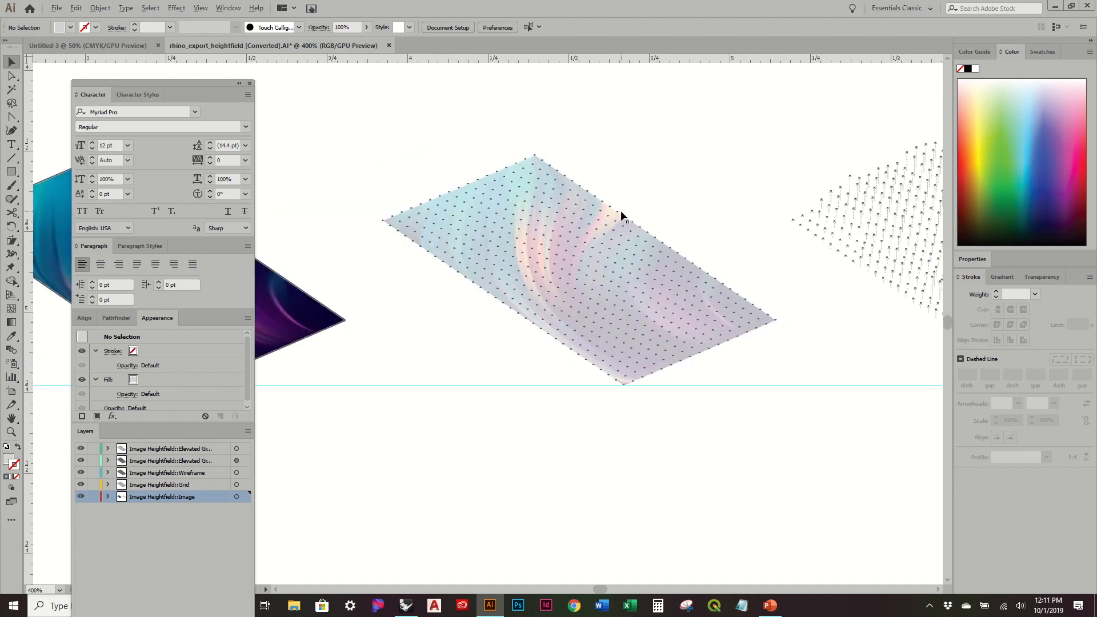
scroll(640, 218, "up", 1, "alt")
left_click(622, 230)
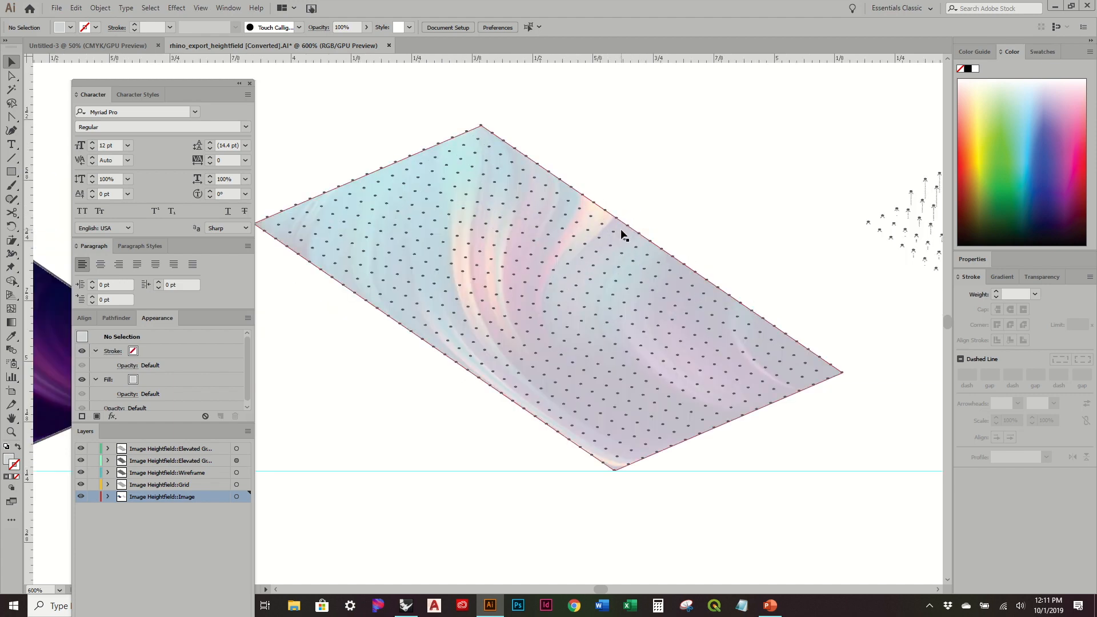
scroll(696, 210, "down", 1, "alt")
left_click(318, 370)
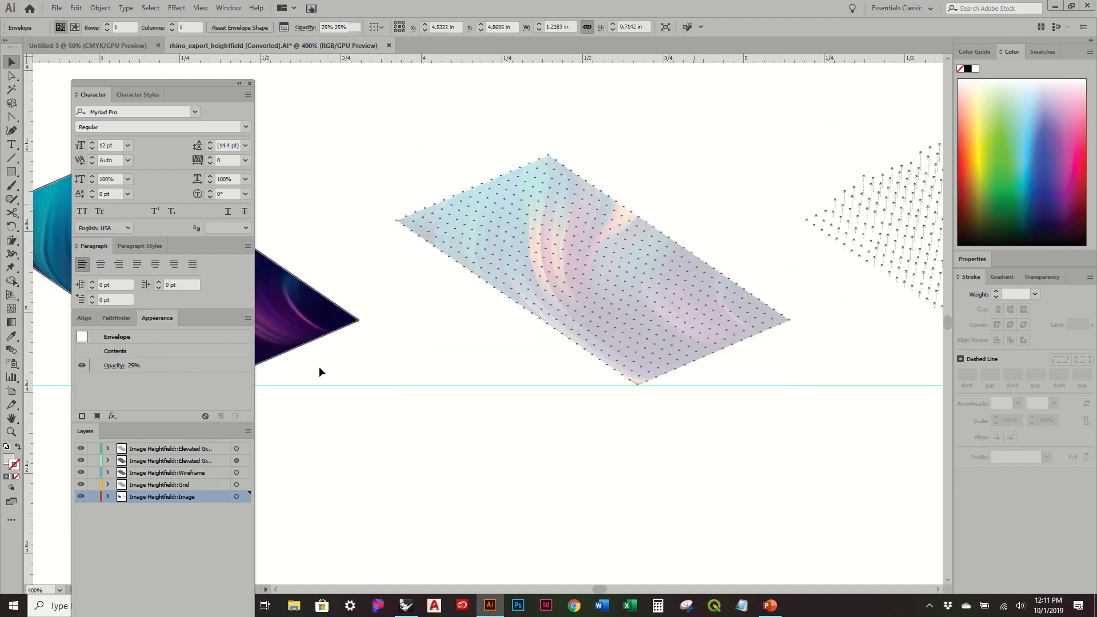
Step: Lock all layers except the Image layer and hide the Grid layer to isolate the faded image copy
left_click_drag(93, 460, 93, 448)
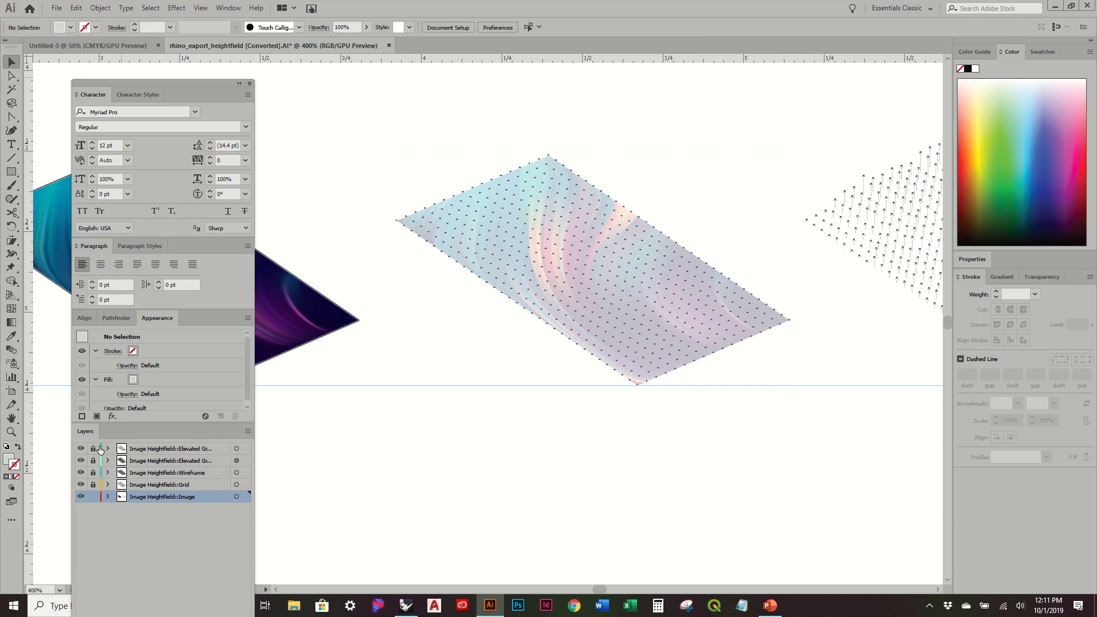
left_click(81, 485)
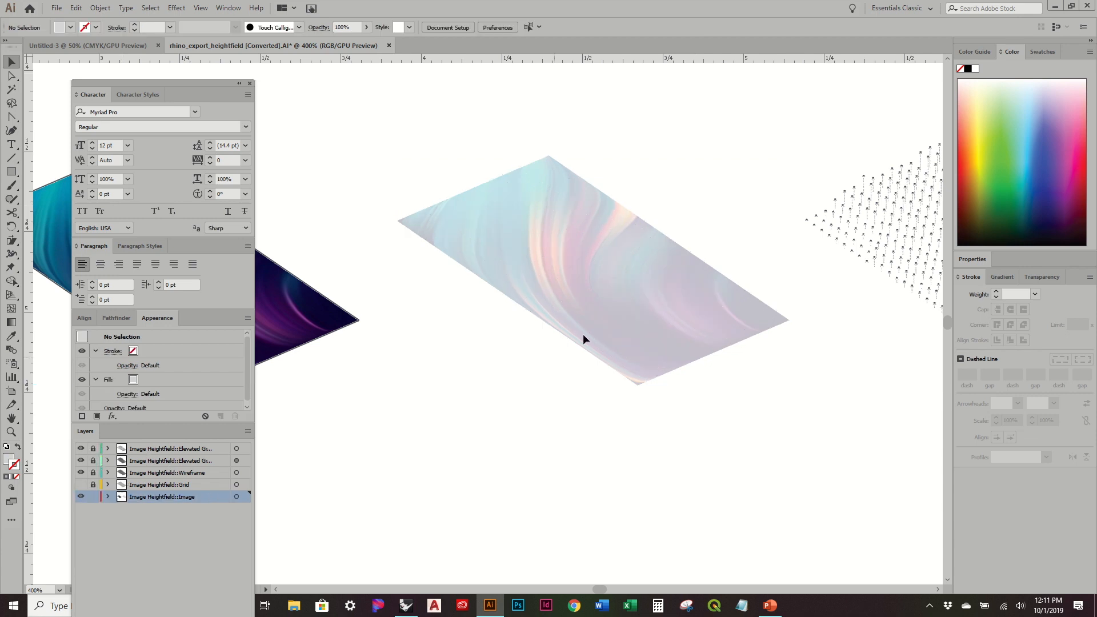
left_click(545, 296)
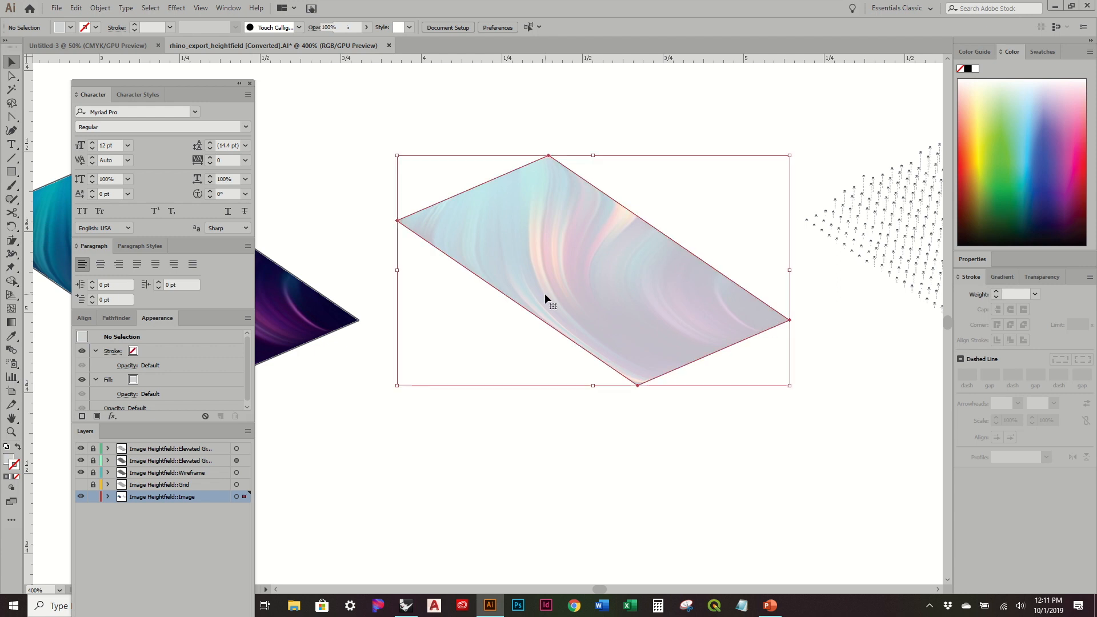
scroll(760, 363, "down", 1, "alt")
left_click(726, 240)
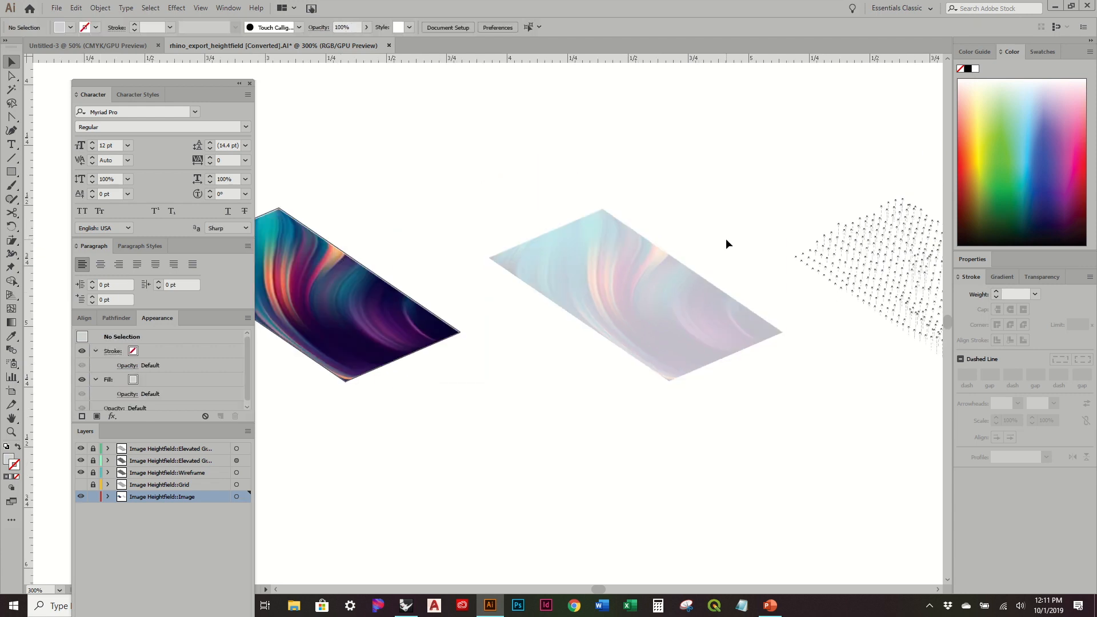
left_click(7, 132)
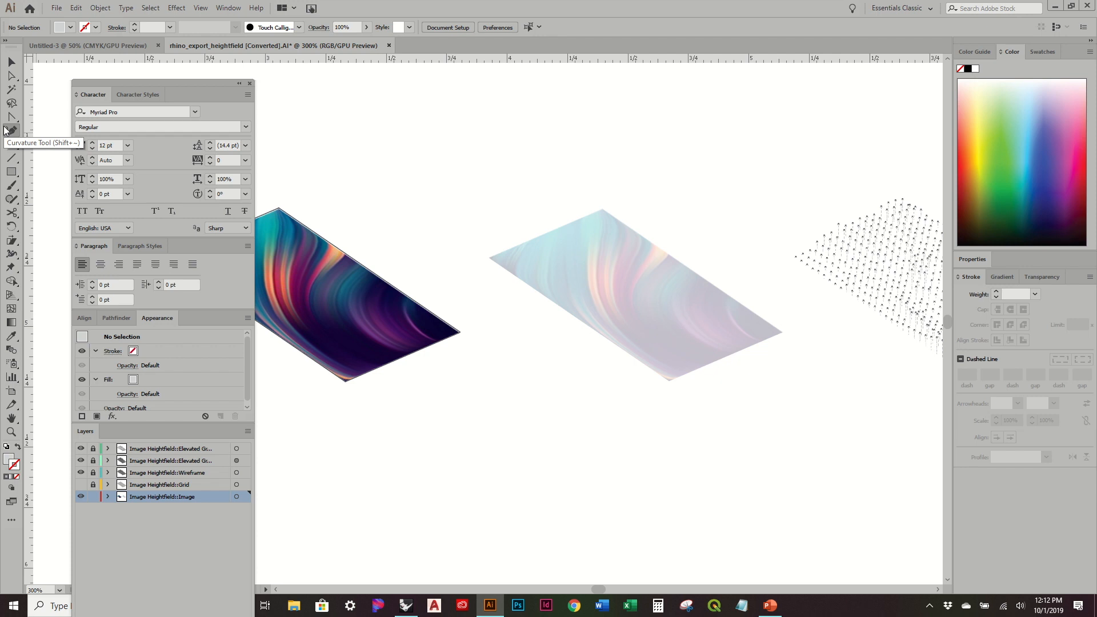
left_click(7, 130)
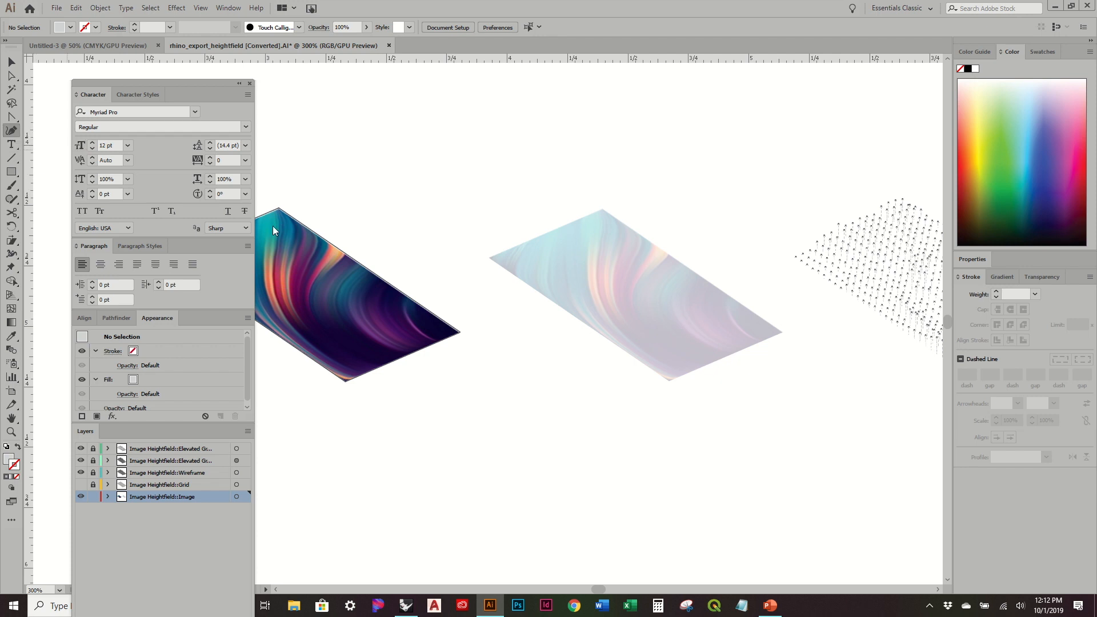
left_click(488, 258)
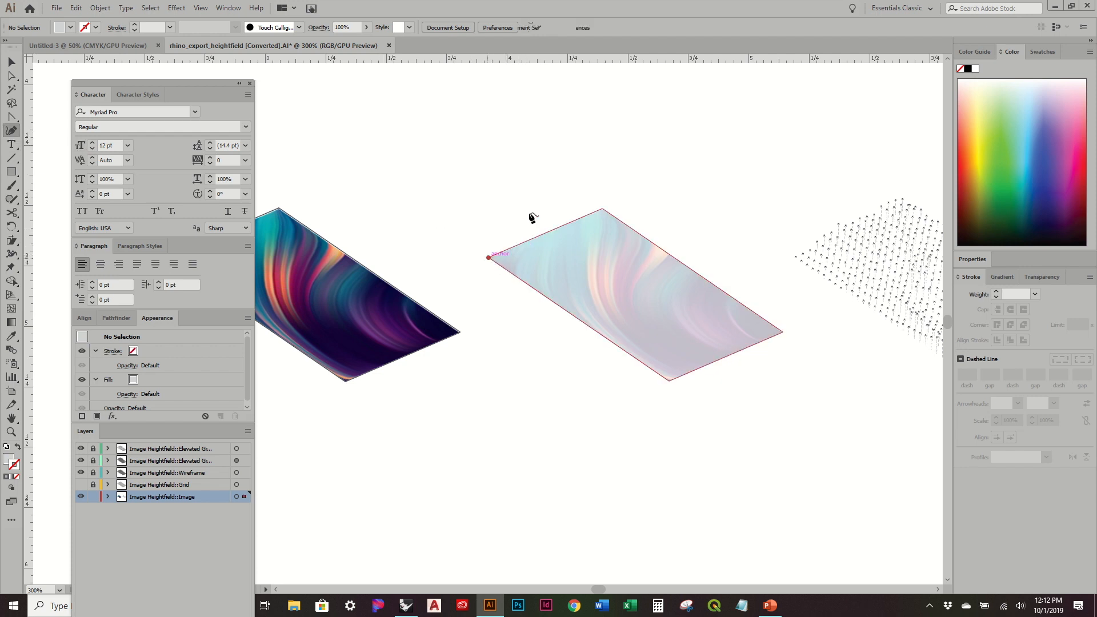
left_click(602, 208)
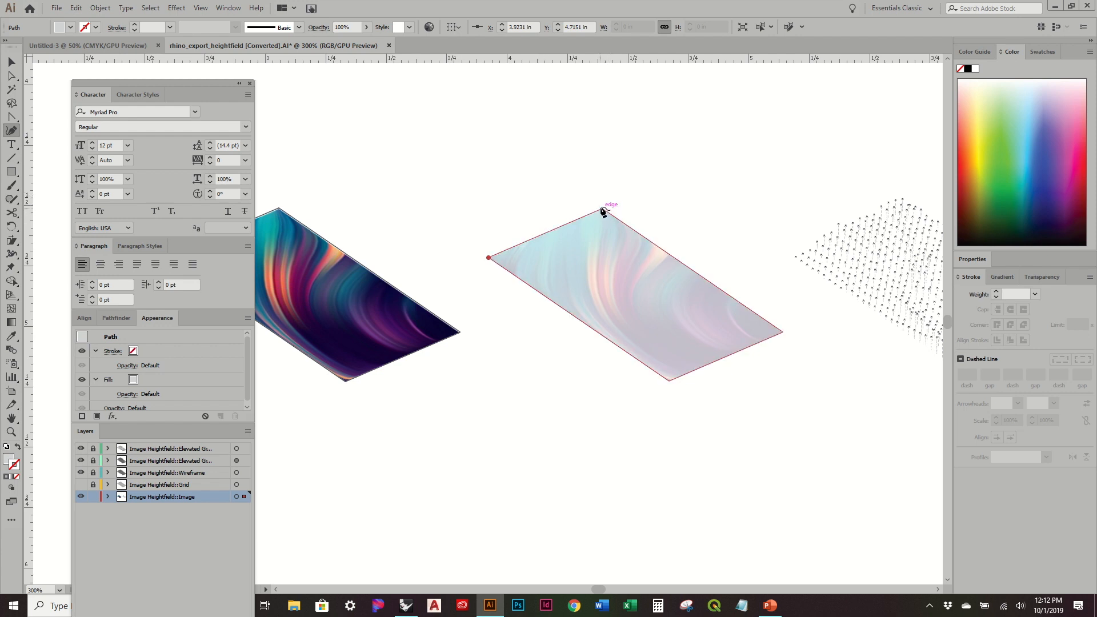
key("ctrl+z")
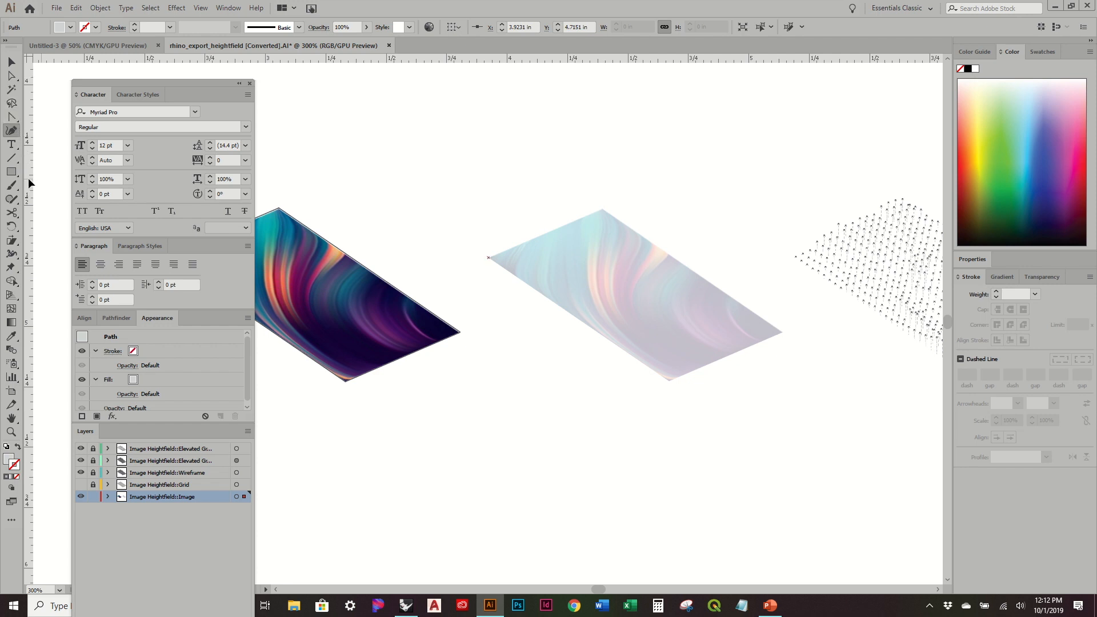
key("c")
key("p")
left_click(11, 120)
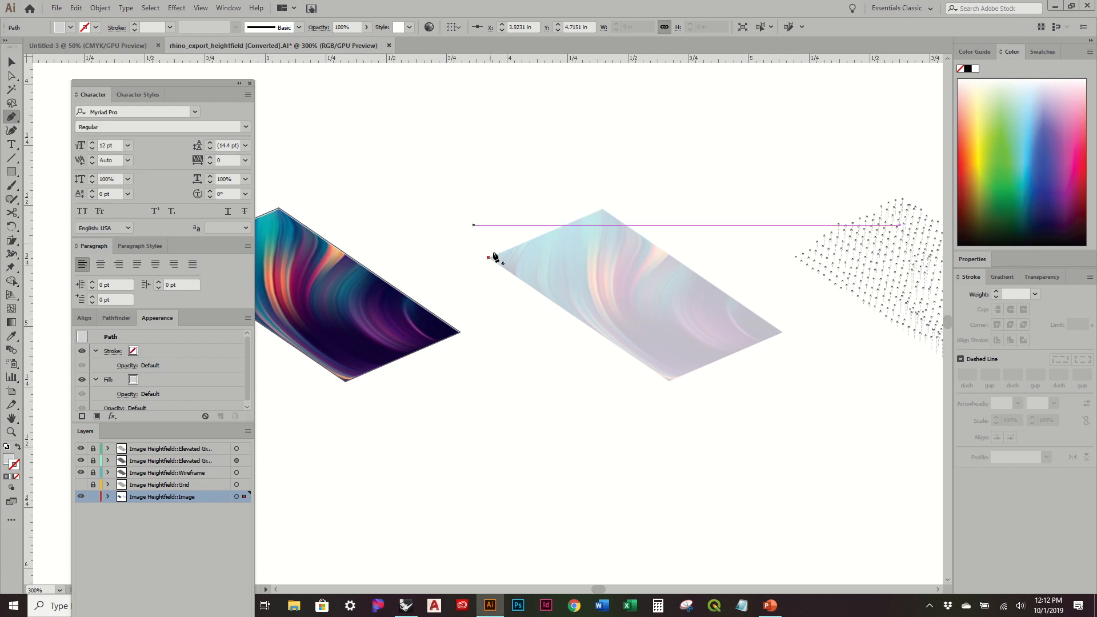
key("ctrl+z")
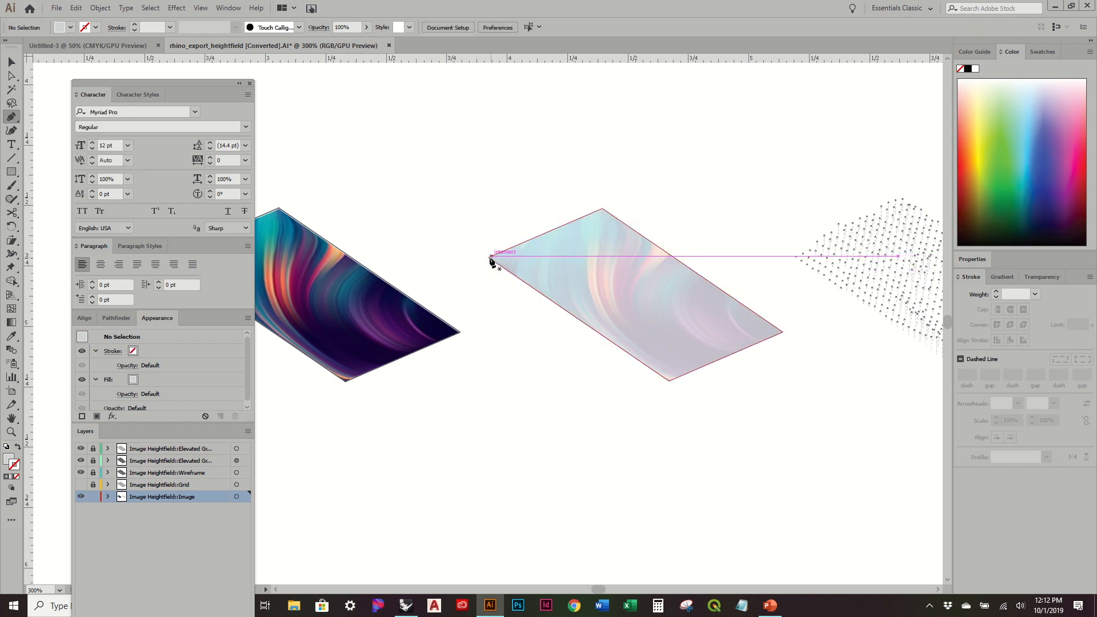
Step: Trace the four corners of the faded image copy with the Pen tool to make a closed grey-filled shape covering it
left_click(488, 258)
left_click(601, 209)
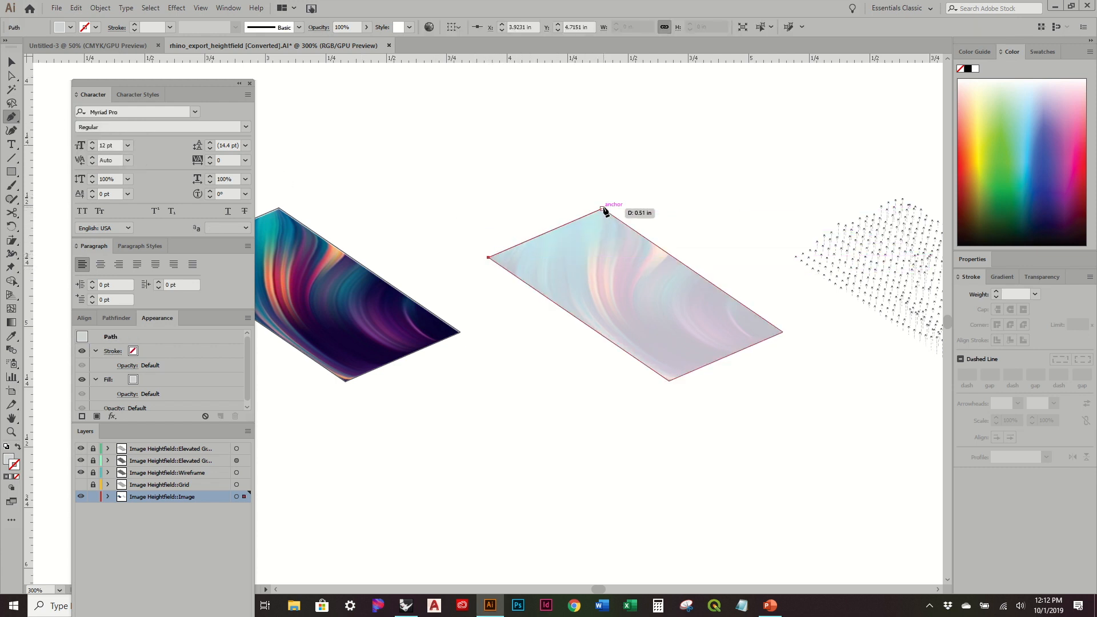
left_click(782, 332)
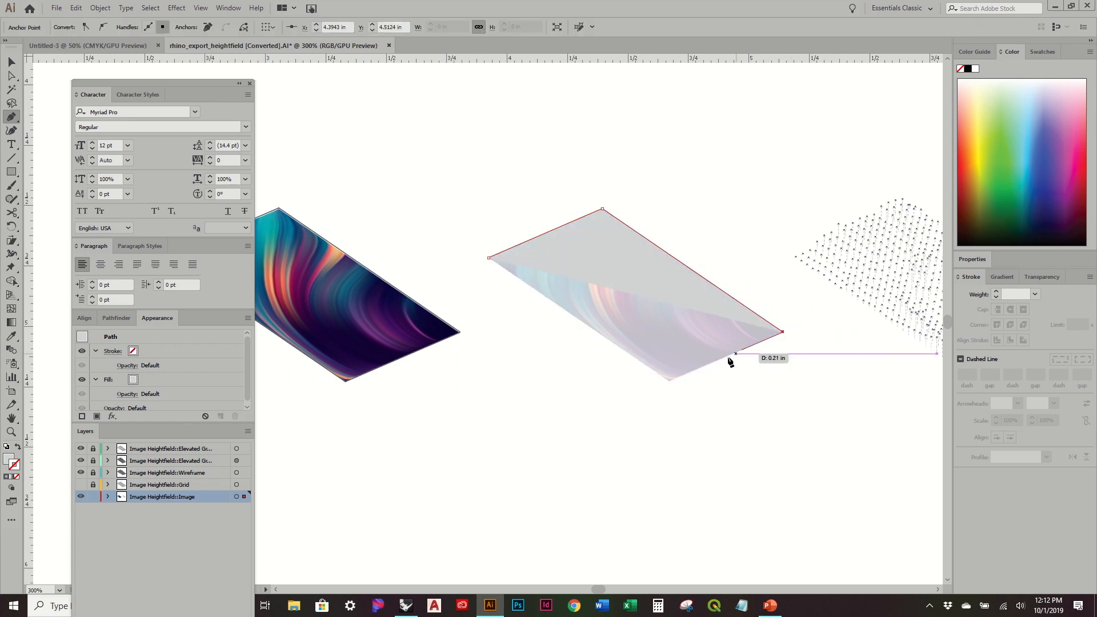
left_click(669, 380)
left_click(489, 258)
key("v")
Step: Shift the grey shape off the faded image copy to compare the two, and undo the move
left_click(623, 196)
left_click_drag(645, 285, 719, 179)
key("ctrl+z")
left_click(631, 237)
left_click(730, 434)
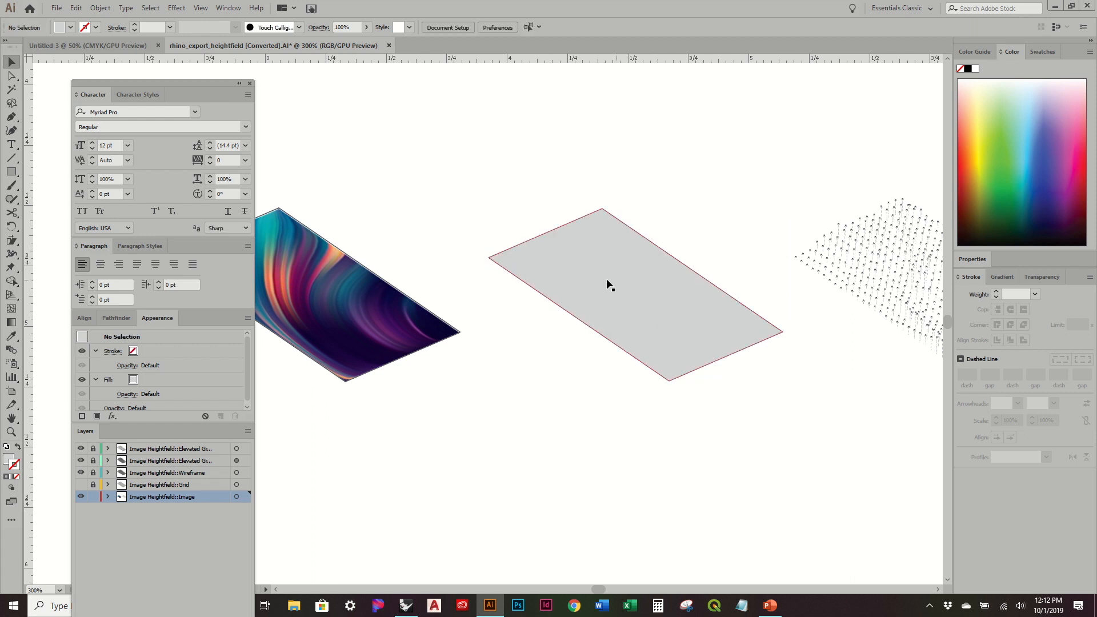
mouse_move(411, 224)
left_mouse_down()
mouse_move(446, 210)
mouse_move(414, 226)
left_mouse_up()
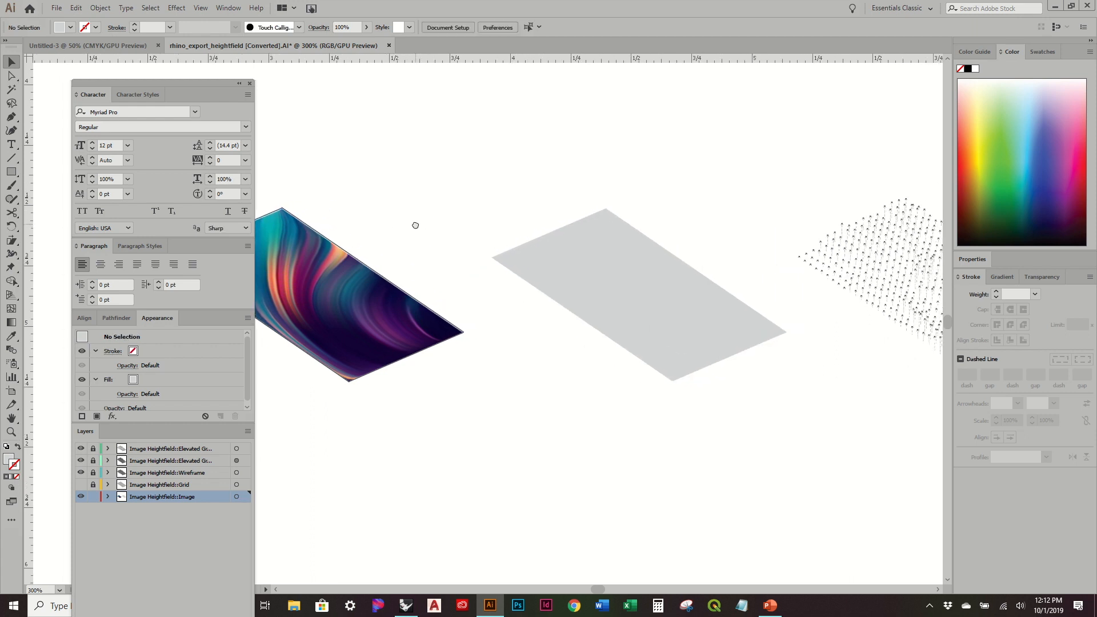
left_click(638, 300)
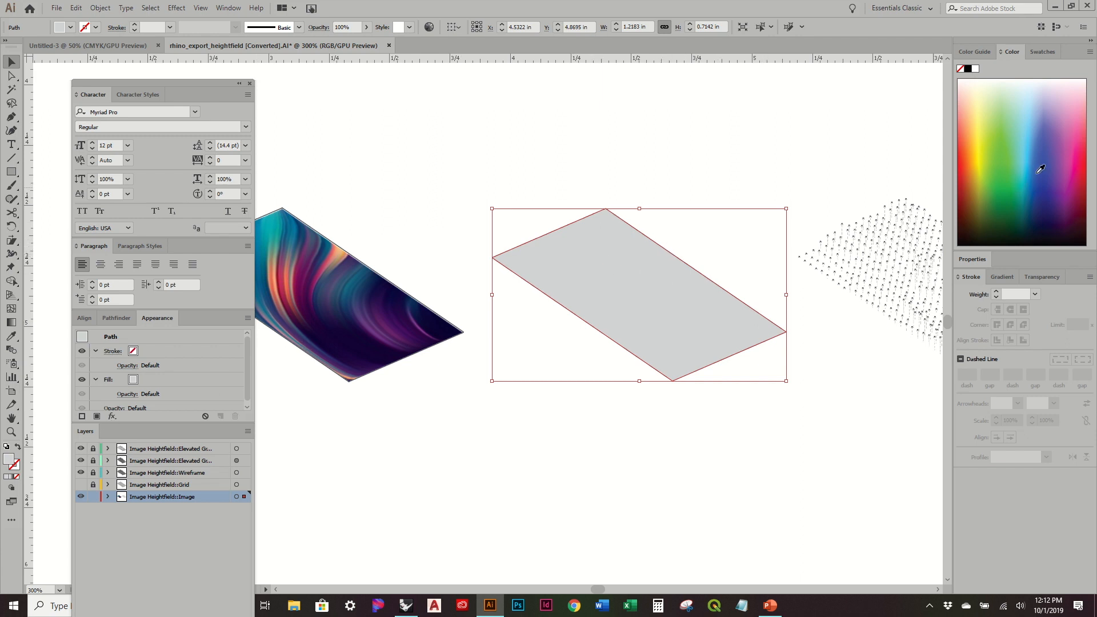
left_click_drag(680, 316, 724, 273)
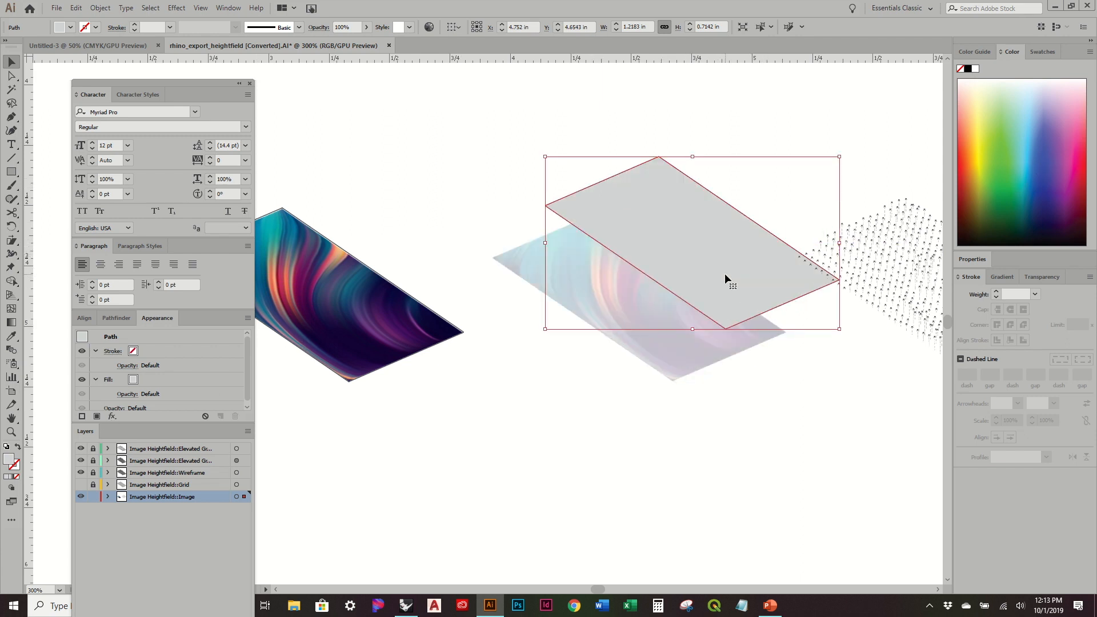
key("ctrl+z")
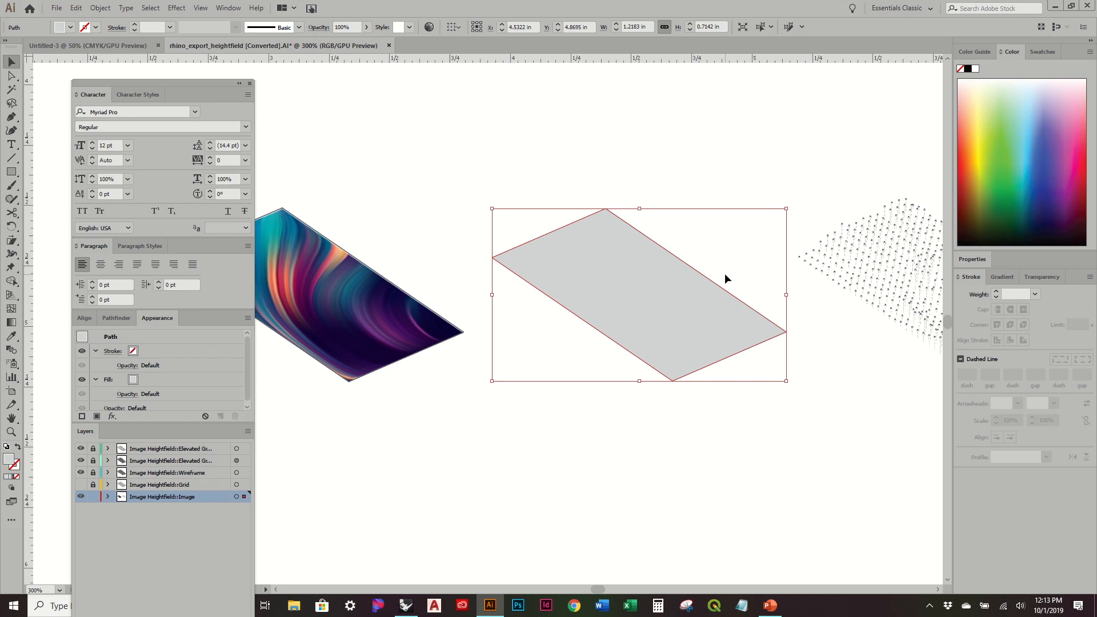
Step: Try the Hue blending mode on the grey shape, switch it to Saturation and deselect the shape
left_click(1030, 277)
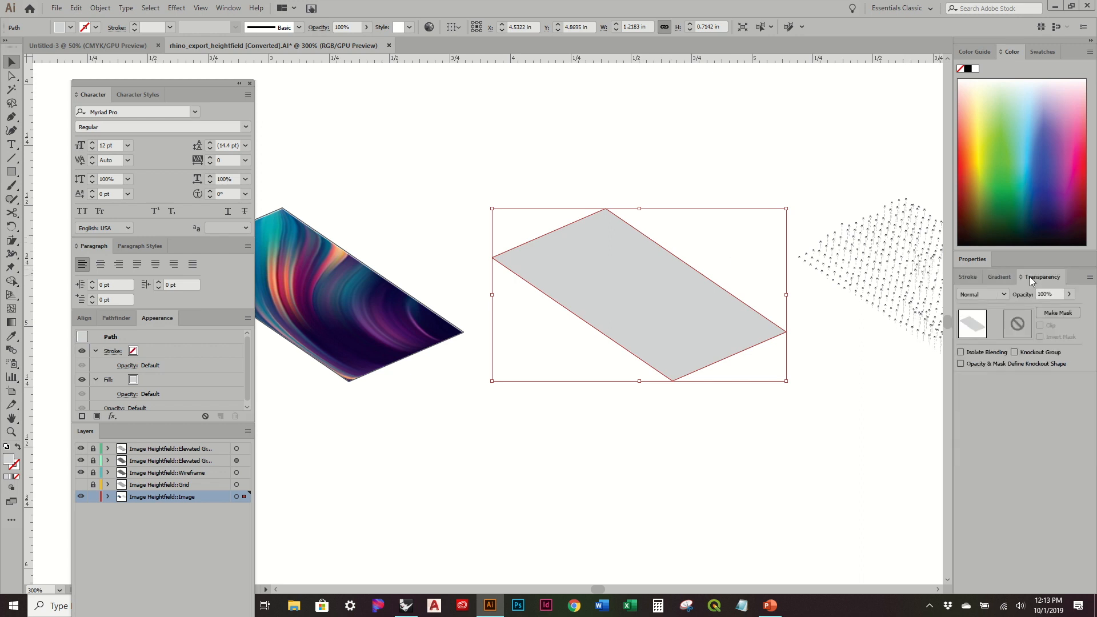
left_click(1000, 294)
left_click(993, 473)
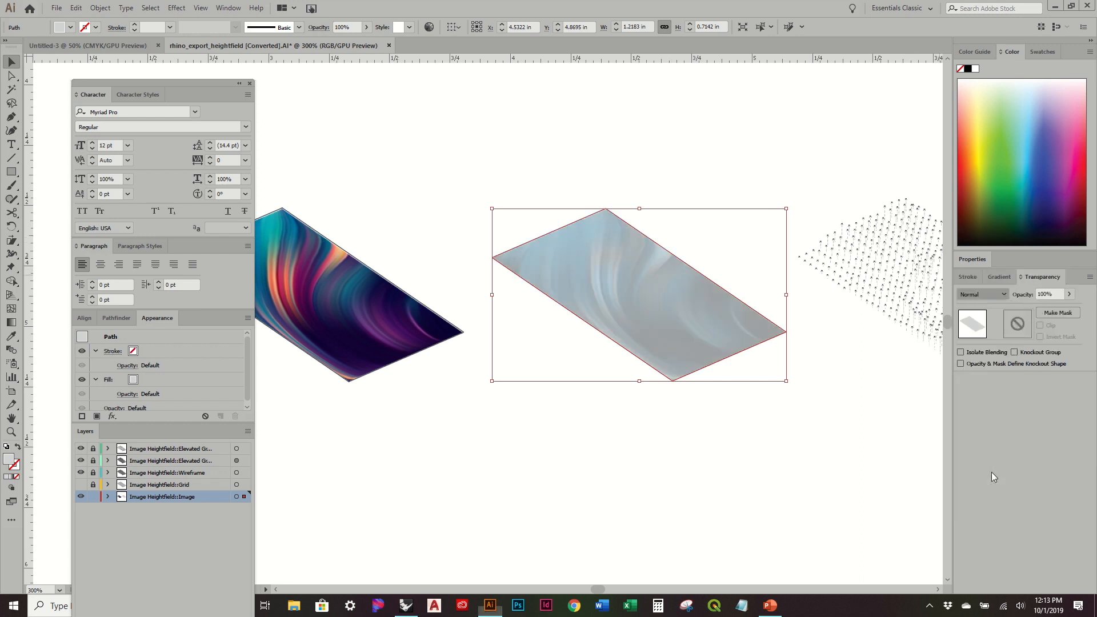
left_click(990, 292)
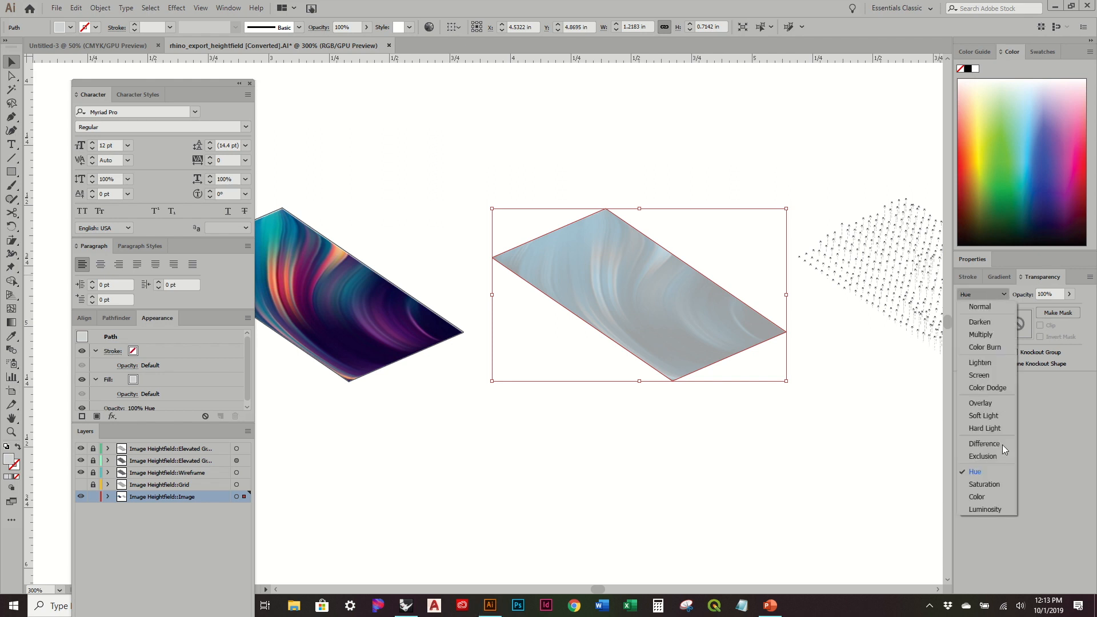
left_click(998, 486)
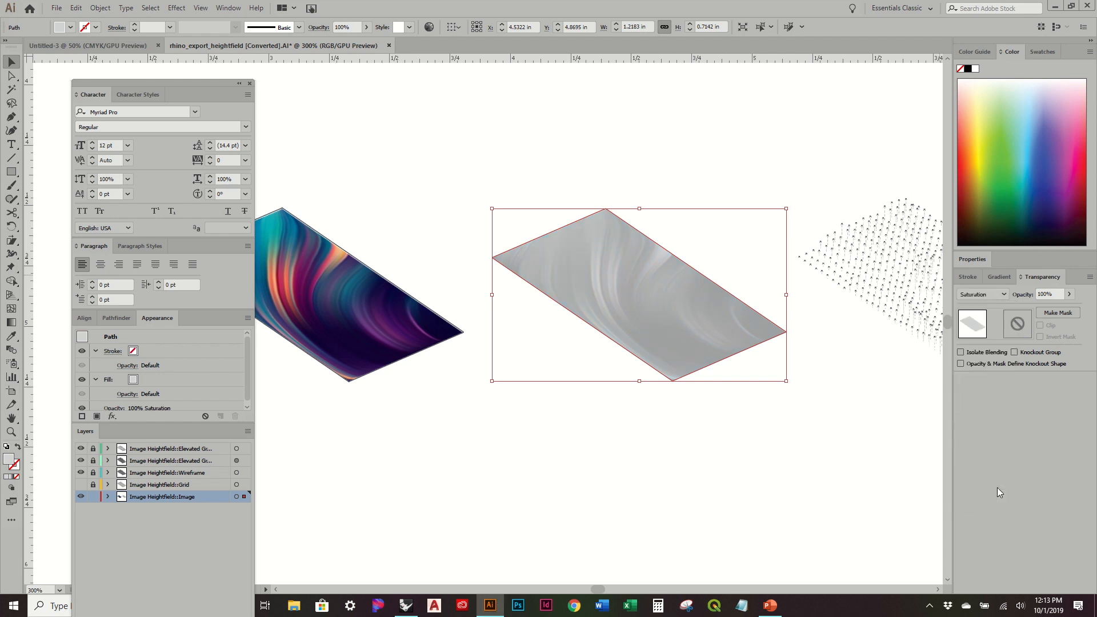
left_click(883, 452)
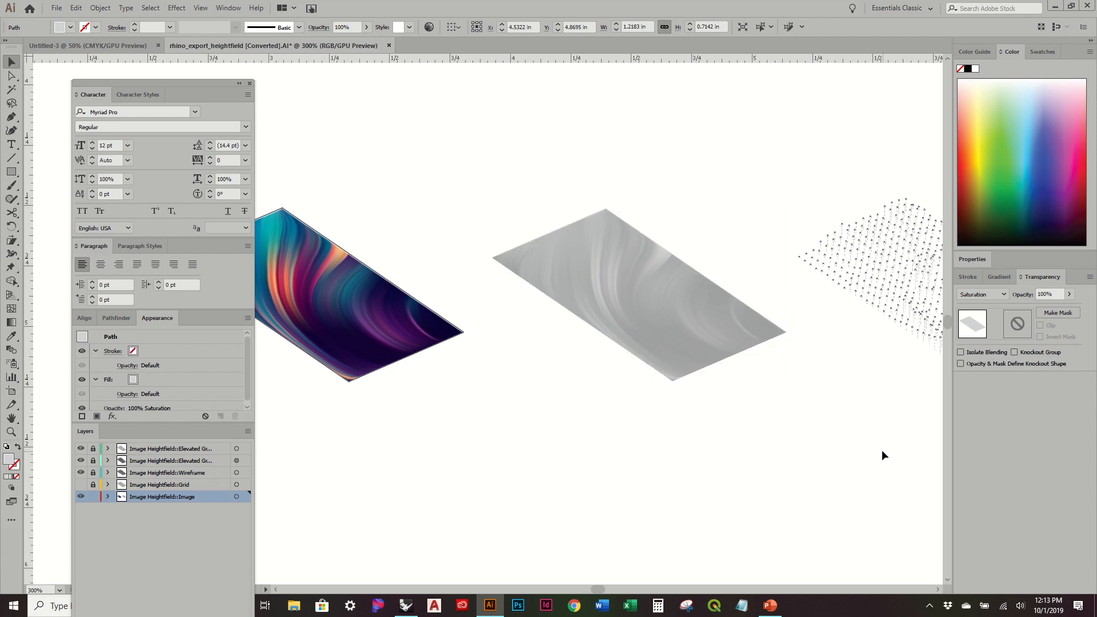
Step: Try a lower opacity on the grey overlay shape and return it to 100%
scroll(460, 113, "down", 1, "alt")
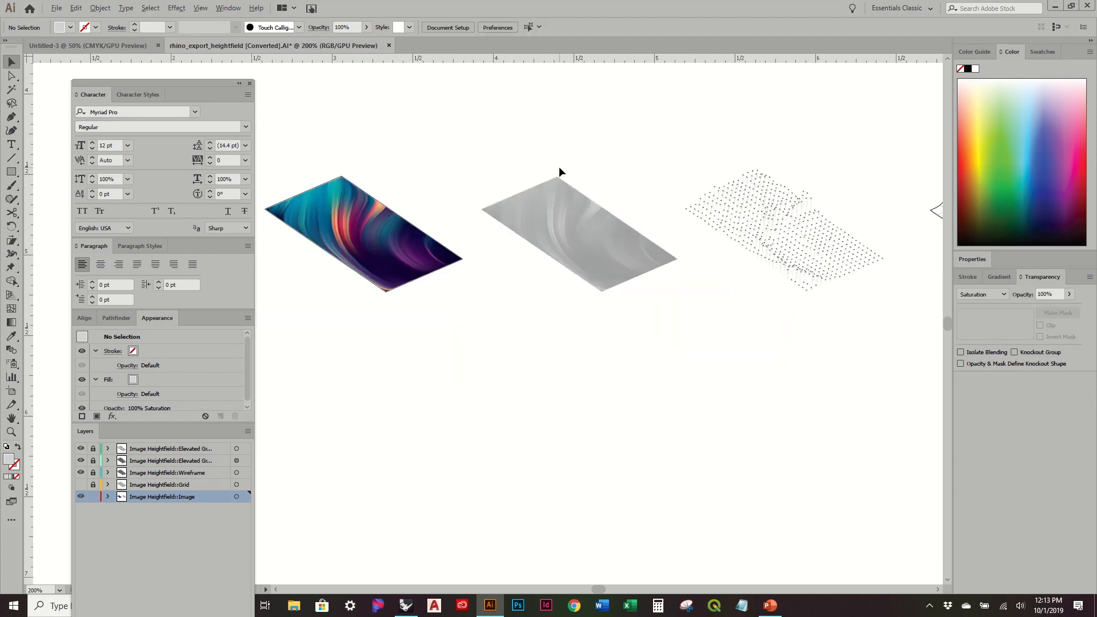
scroll(559, 167, "up", 3, "alt")
scroll(510, 163, "down", 3, "alt")
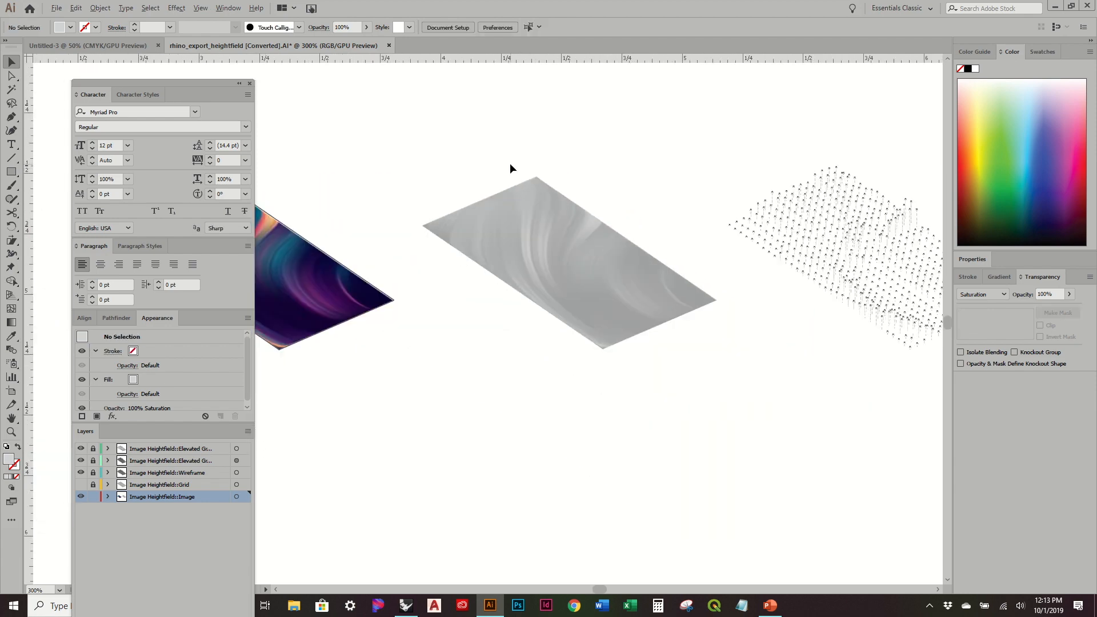
left_click(531, 214)
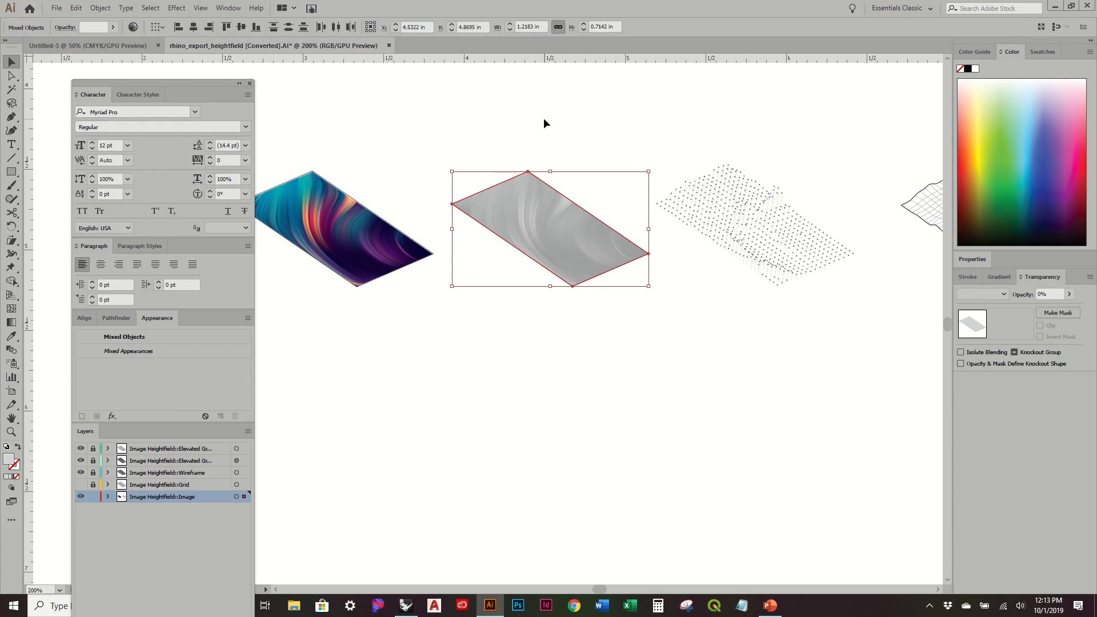
left_click(550, 204)
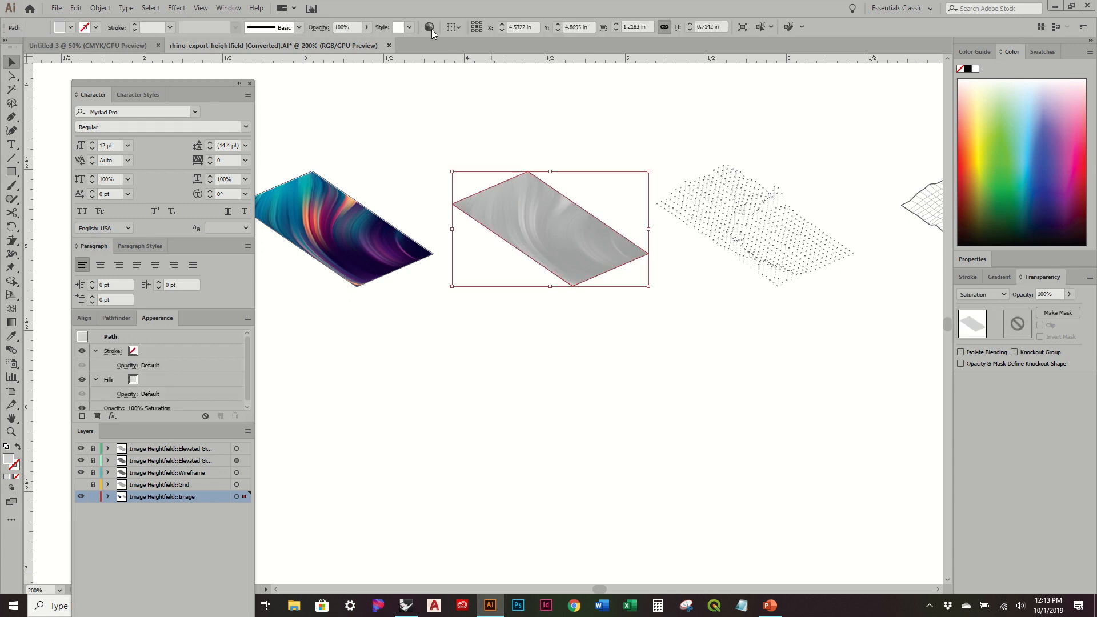
left_click(366, 27)
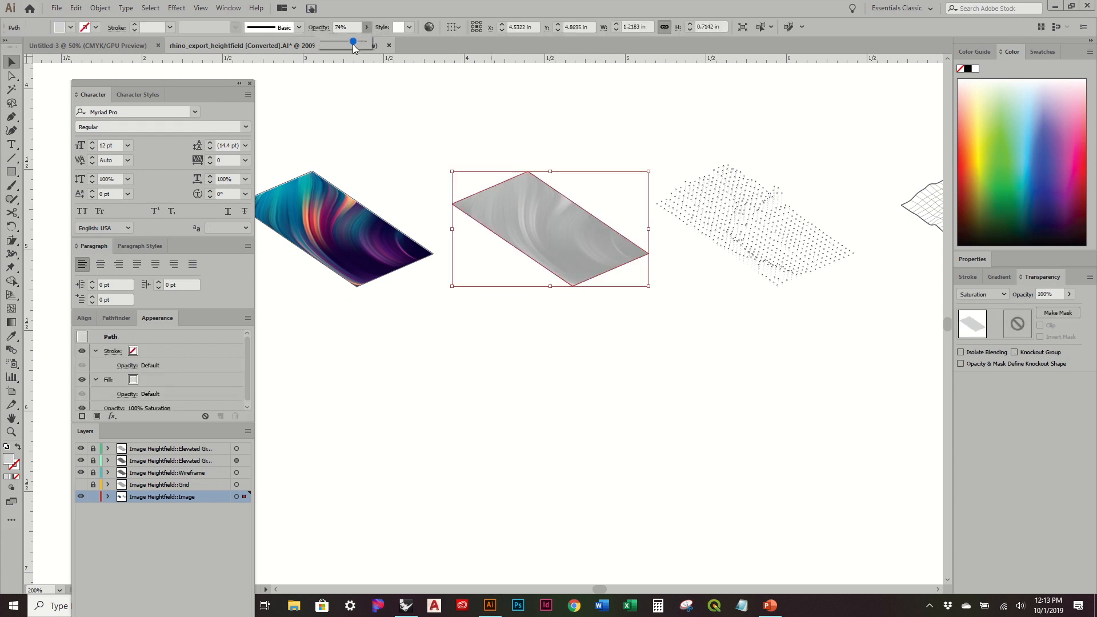
left_click_drag(353, 43, 397, 46)
left_click(578, 137)
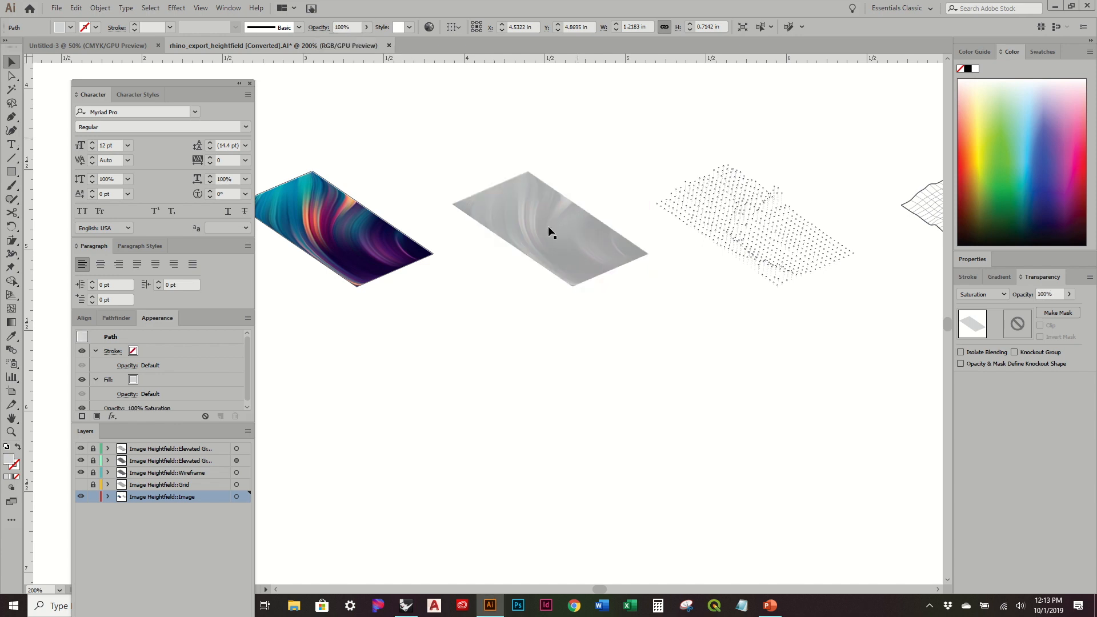
Step: Select the image copy beneath the grey overlay, lower its opacity to 10% and deselect it
left_click_drag(605, 352, 550, 238)
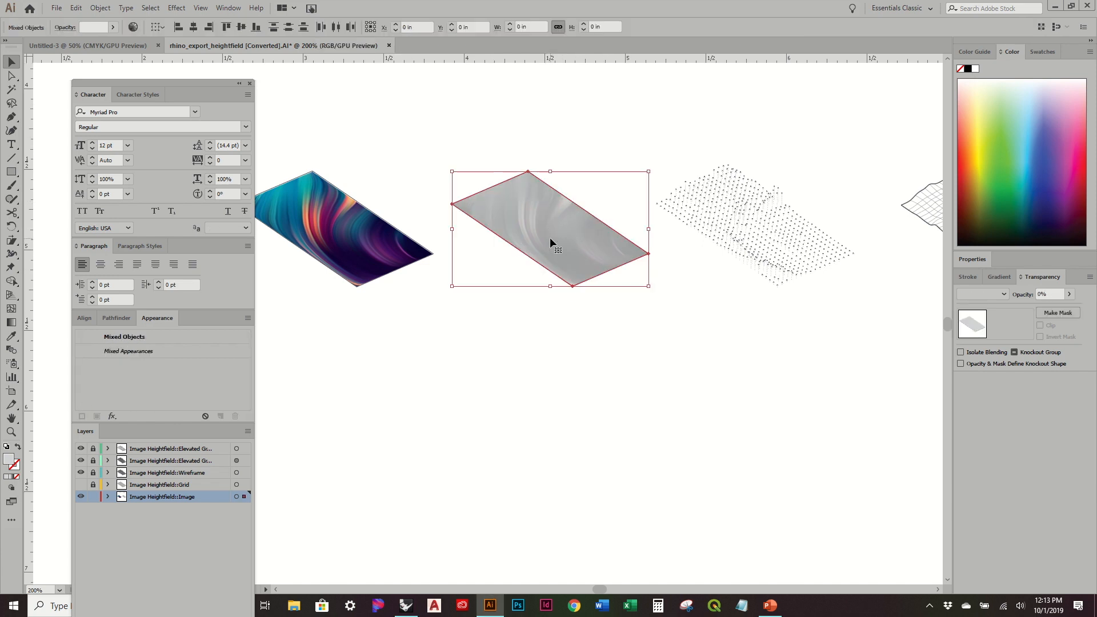
left_click(609, 283)
left_click(565, 231)
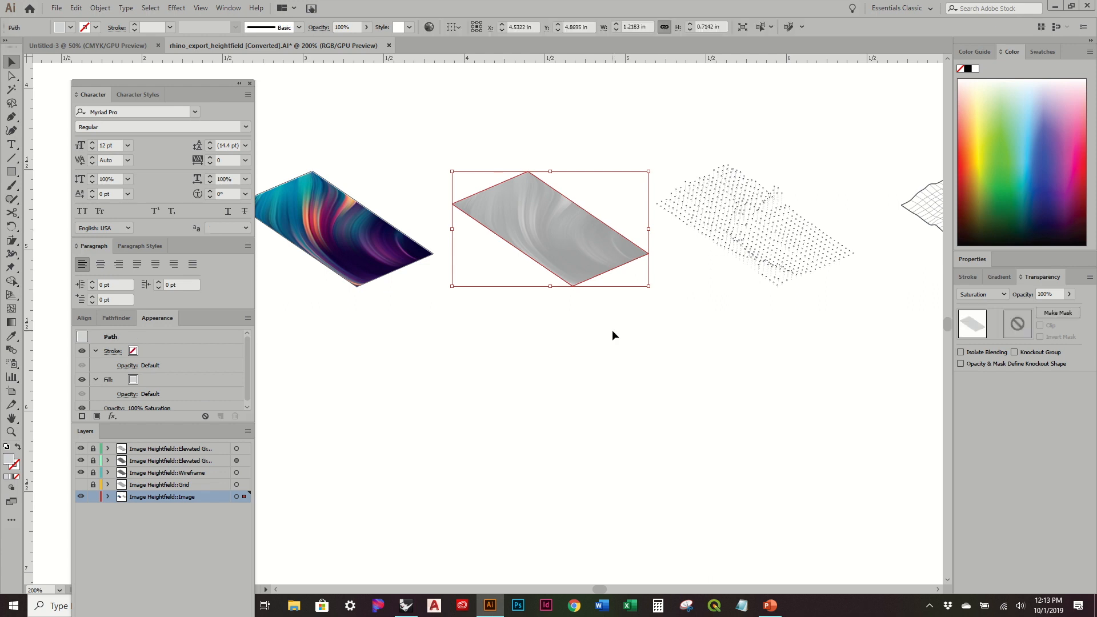
left_click_drag(612, 331, 512, 232)
left_click(541, 218)
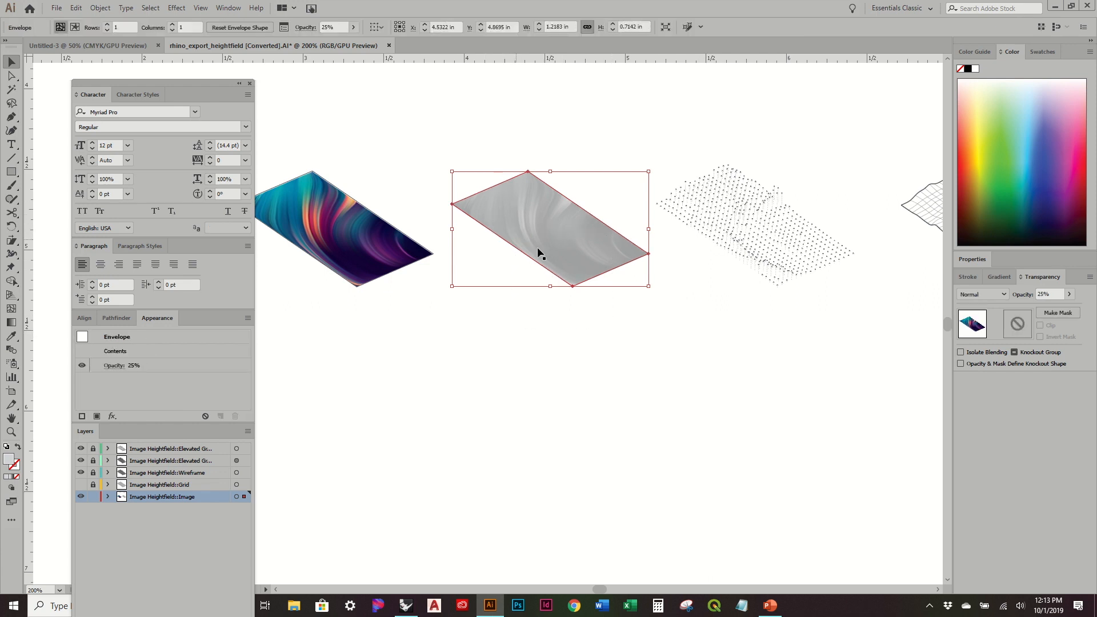
key("shift+Down")
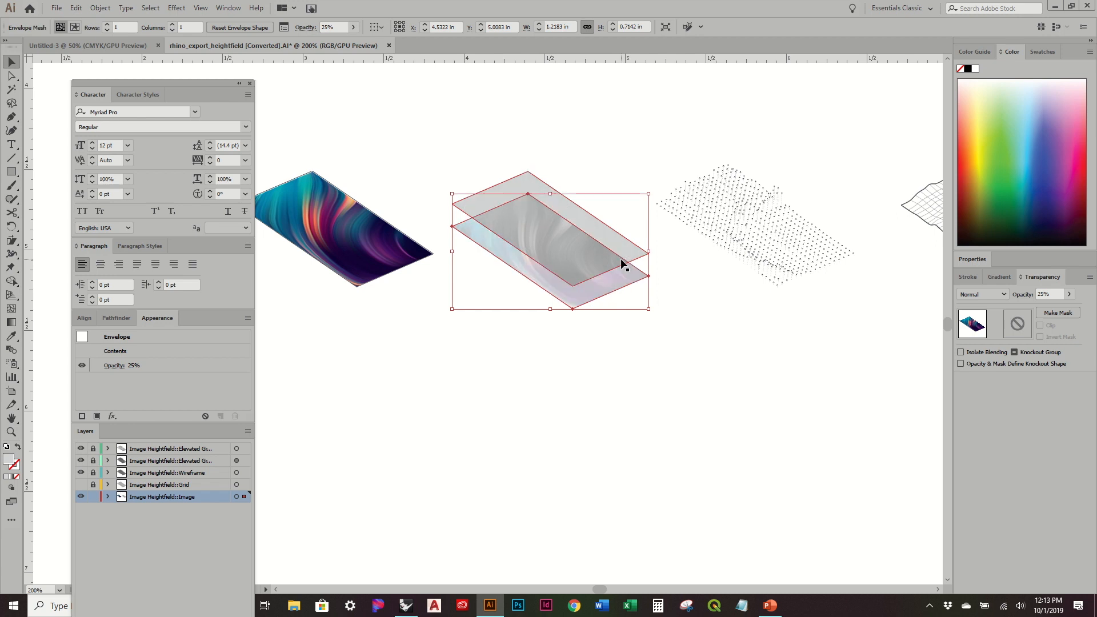
key("ctrl+z")
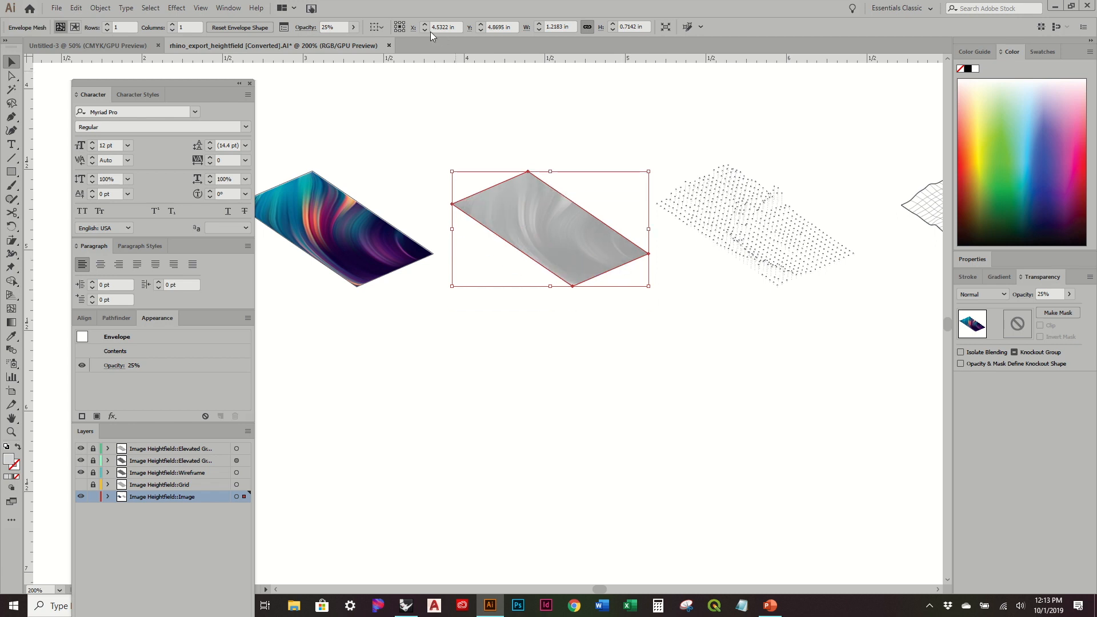
left_click(353, 27)
left_click_drag(320, 41, 315, 46)
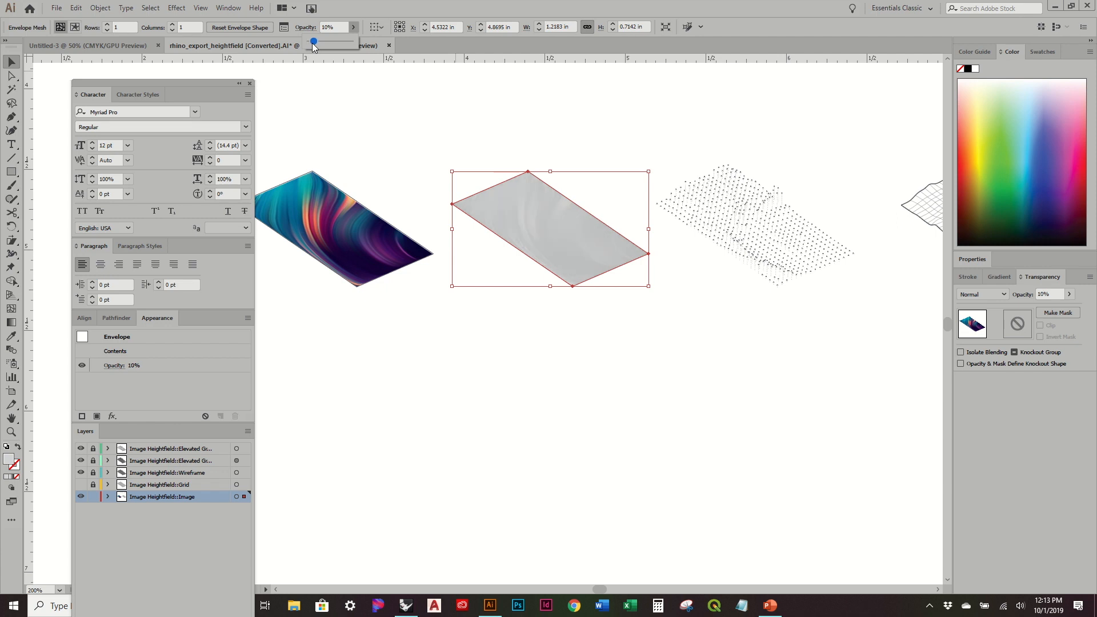
left_click(381, 112)
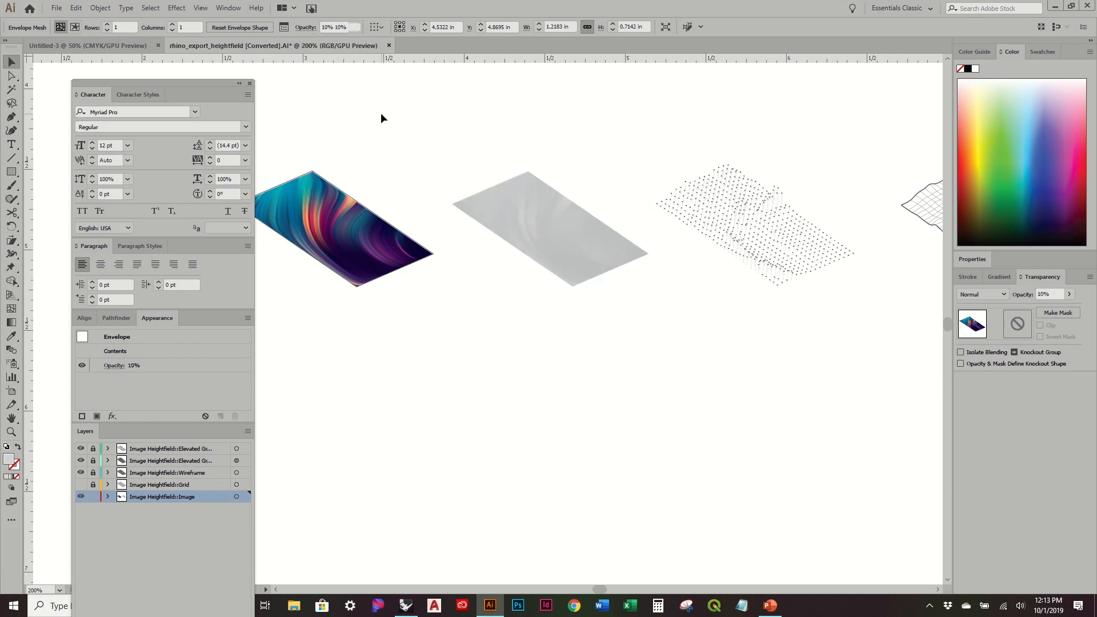
Step: Change the fill of the grey overlay shape to the lighter grey E8E8E8 and deselect it
left_click(554, 203)
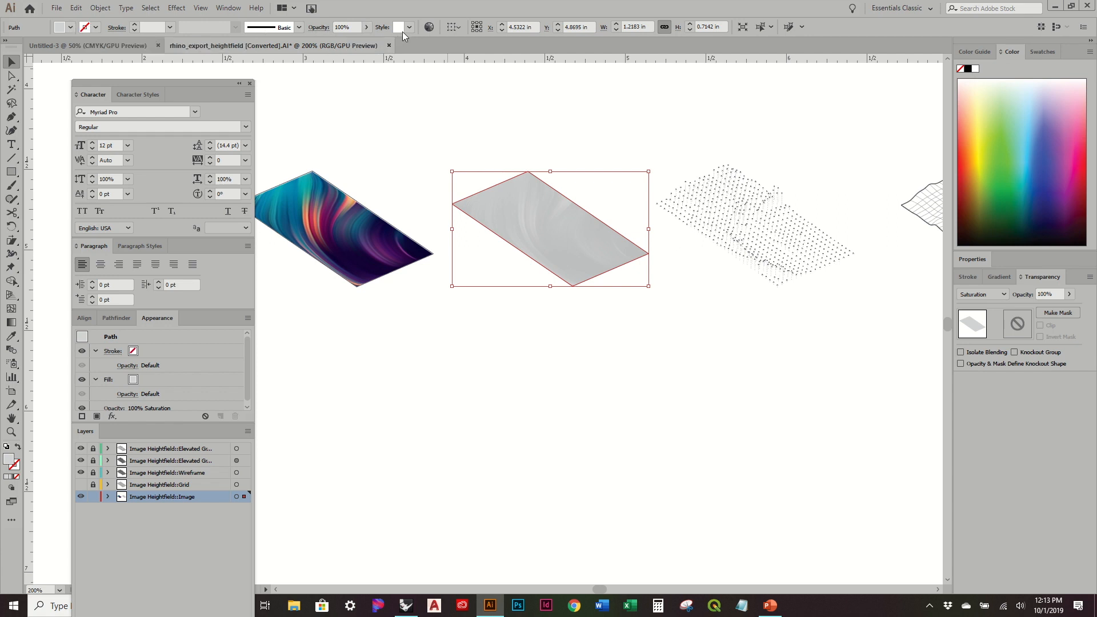
left_click(1037, 52)
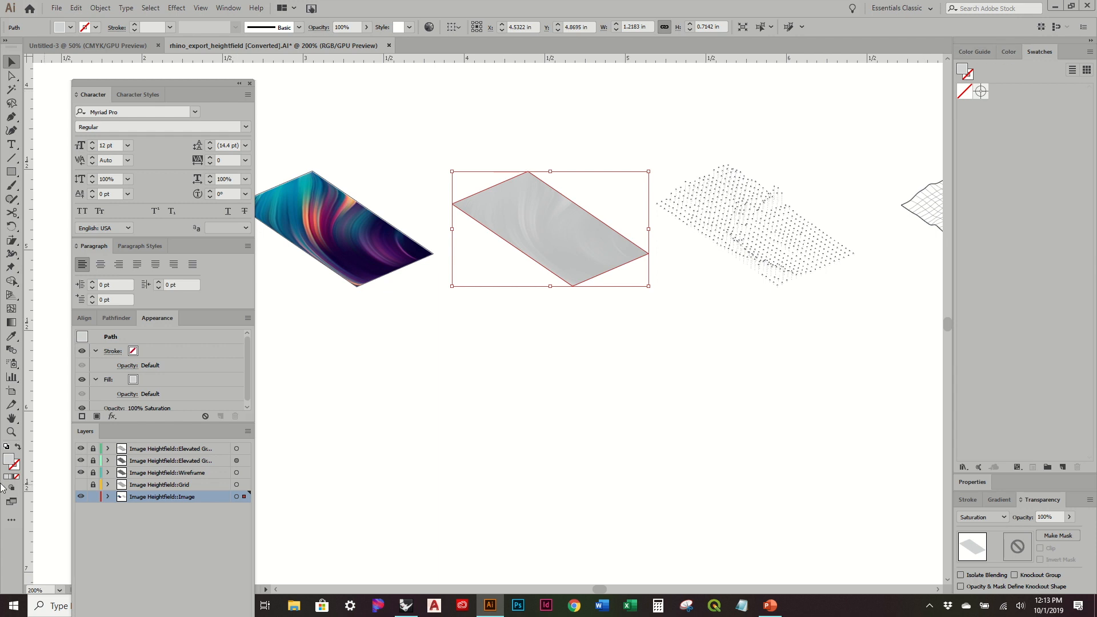
double_click(8, 459)
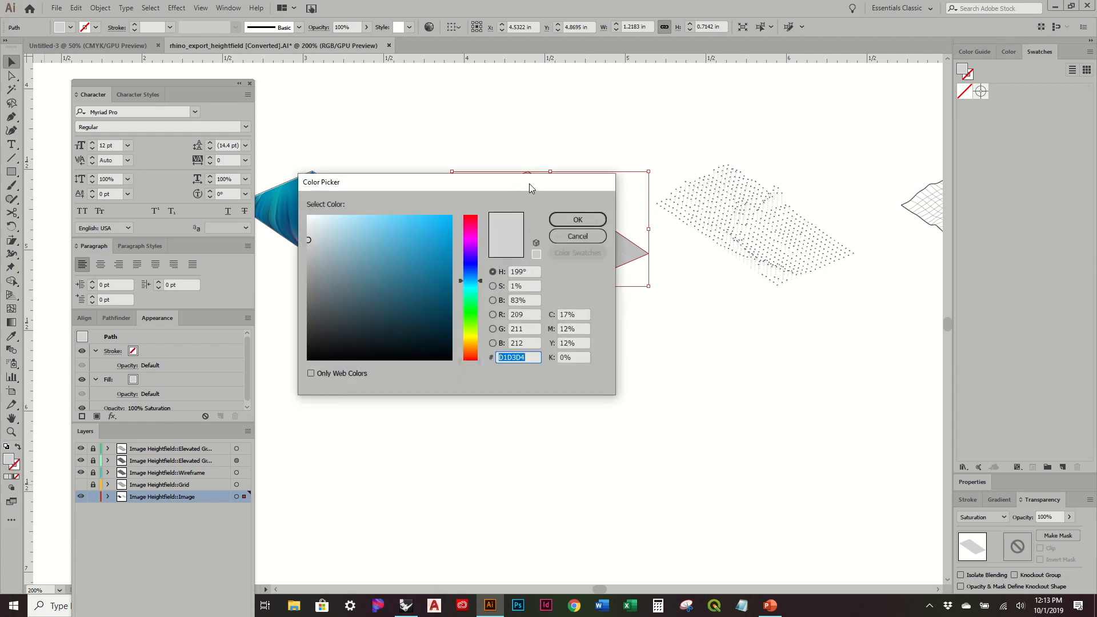
left_click_drag(529, 184, 922, 175)
left_click_drag(755, 223, 691, 219)
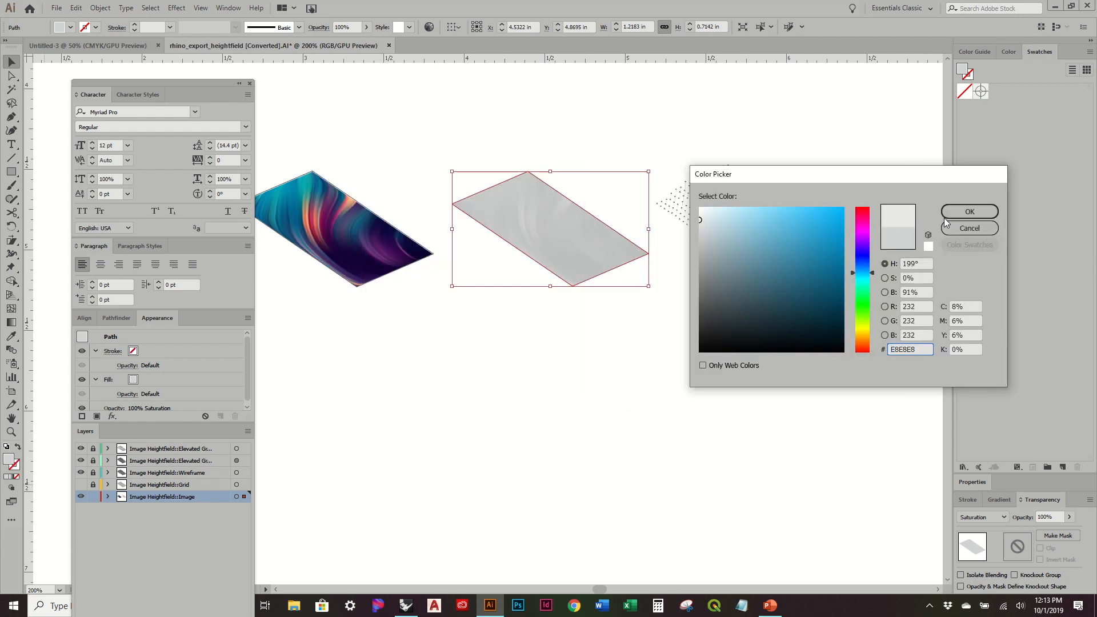
left_click(974, 213)
left_click(566, 141)
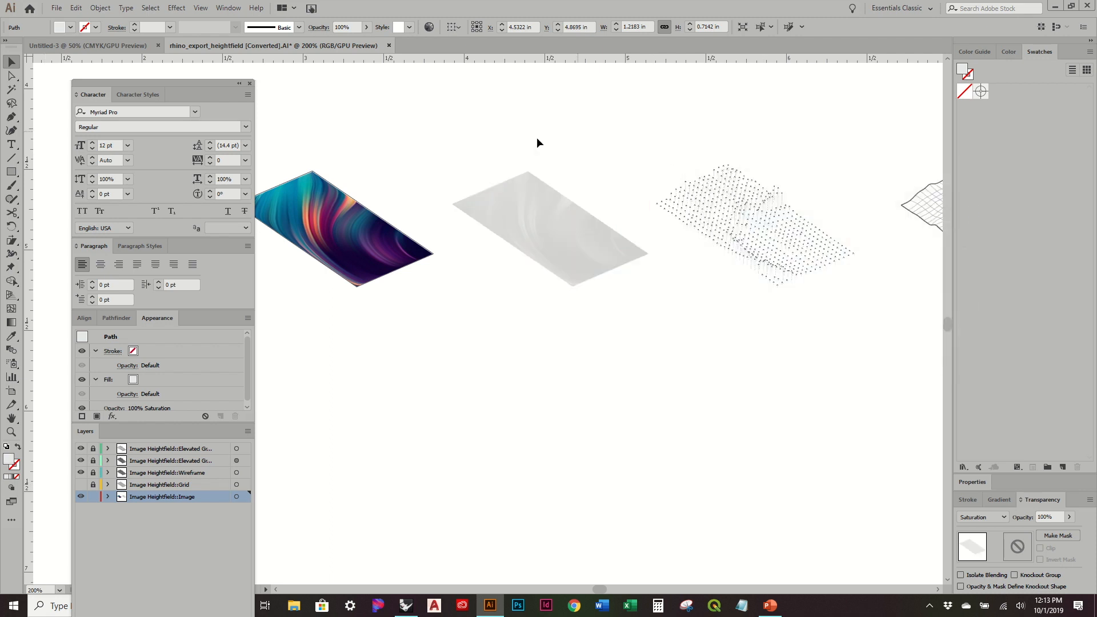
scroll(419, 125, "down", 2, "alt")
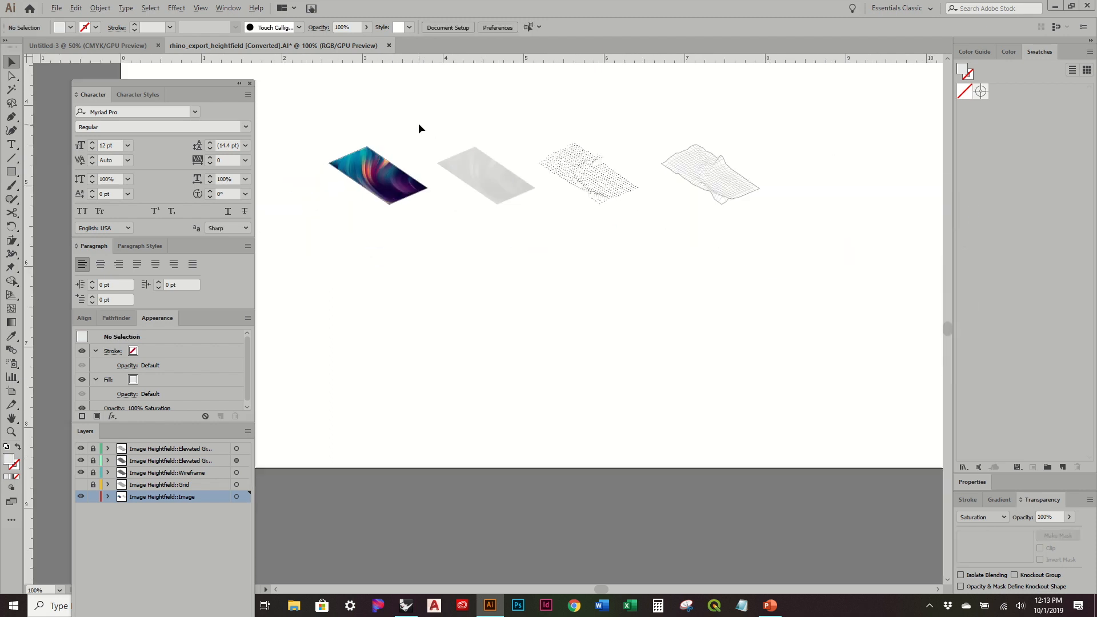
Step: Show the Grid layer again and examine its dots over the faded grey underlay
scroll(418, 122, "up", 3, "alt")
left_click(80, 485)
scroll(444, 319, "down", 1, "alt")
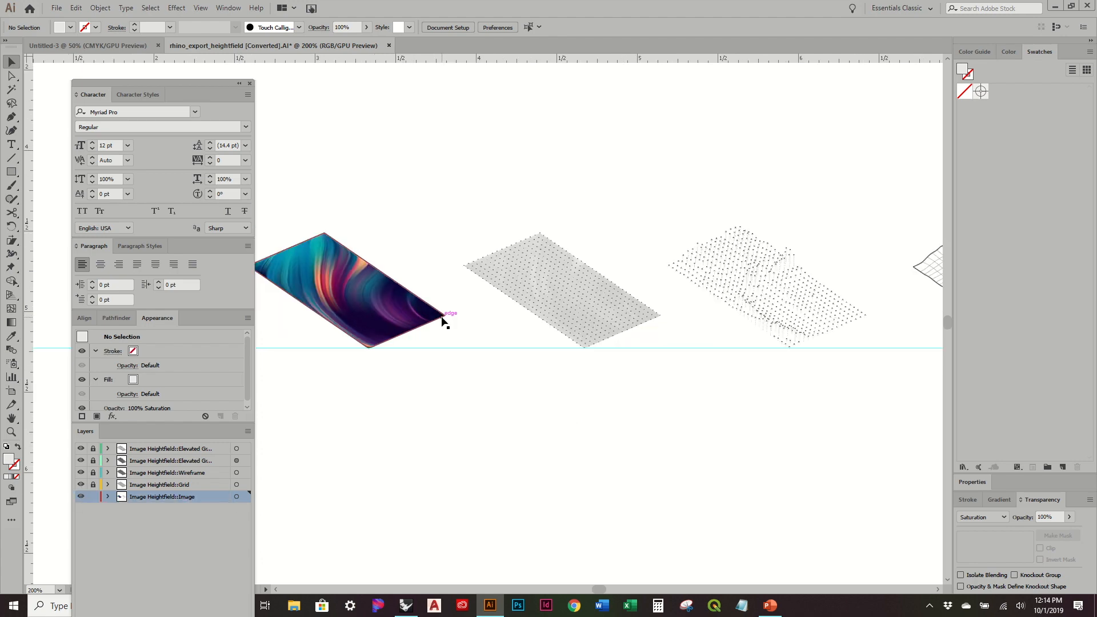
left_click_drag(750, 326, 672, 284)
scroll(573, 194, "up", 1, "alt")
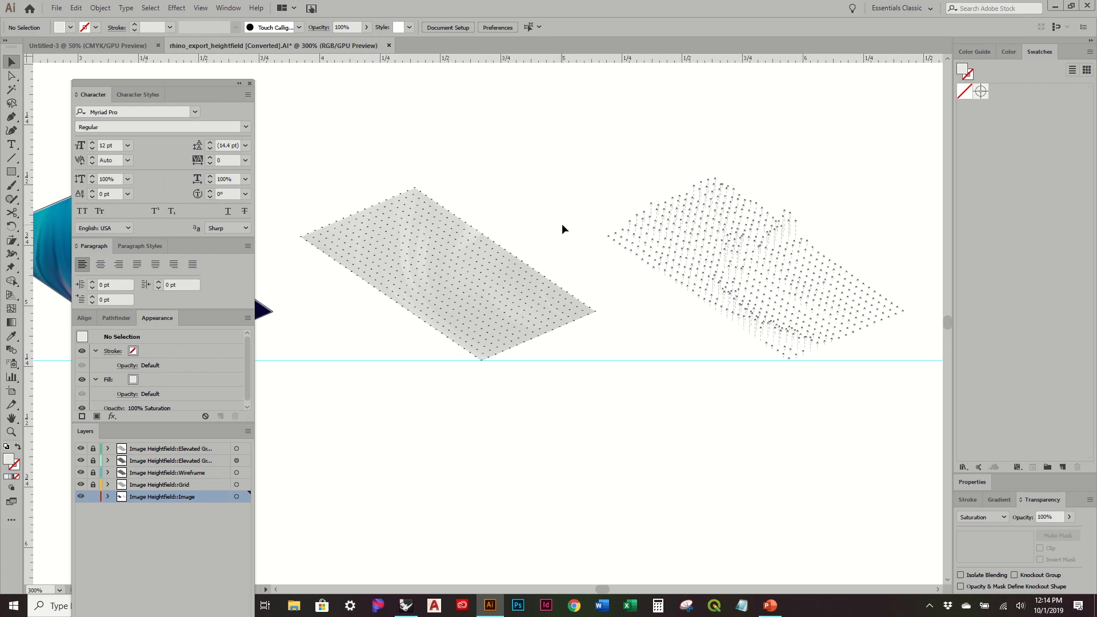
scroll(560, 226, "down", 1, "alt")
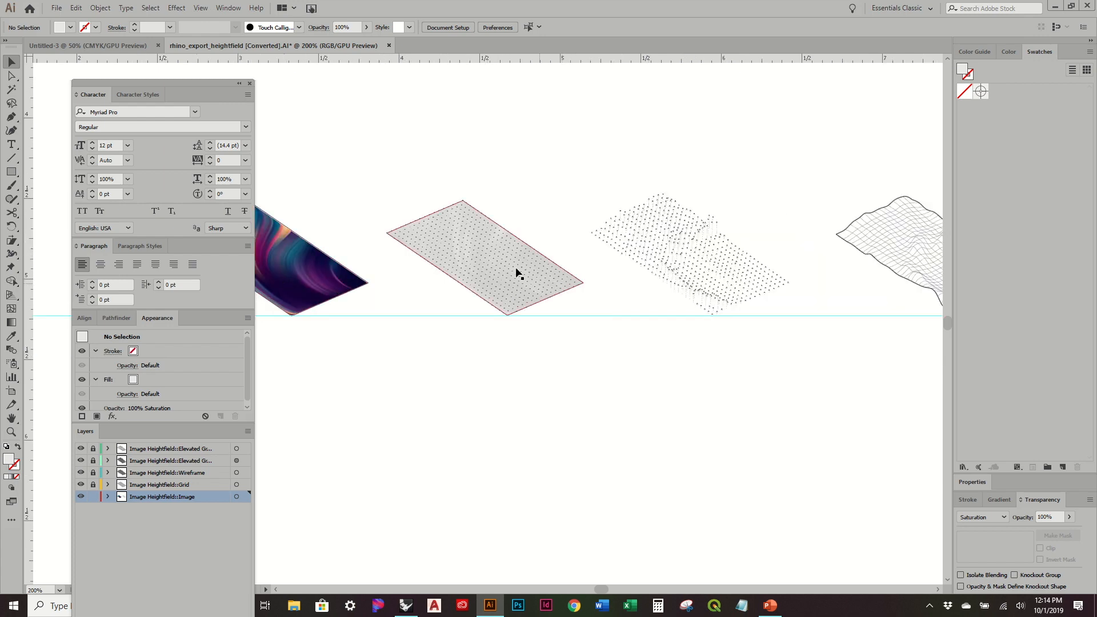
scroll(526, 214, "up", 1, "alt")
scroll(525, 214, "up", 1, "alt")
scroll(526, 214, "down", 1, "alt")
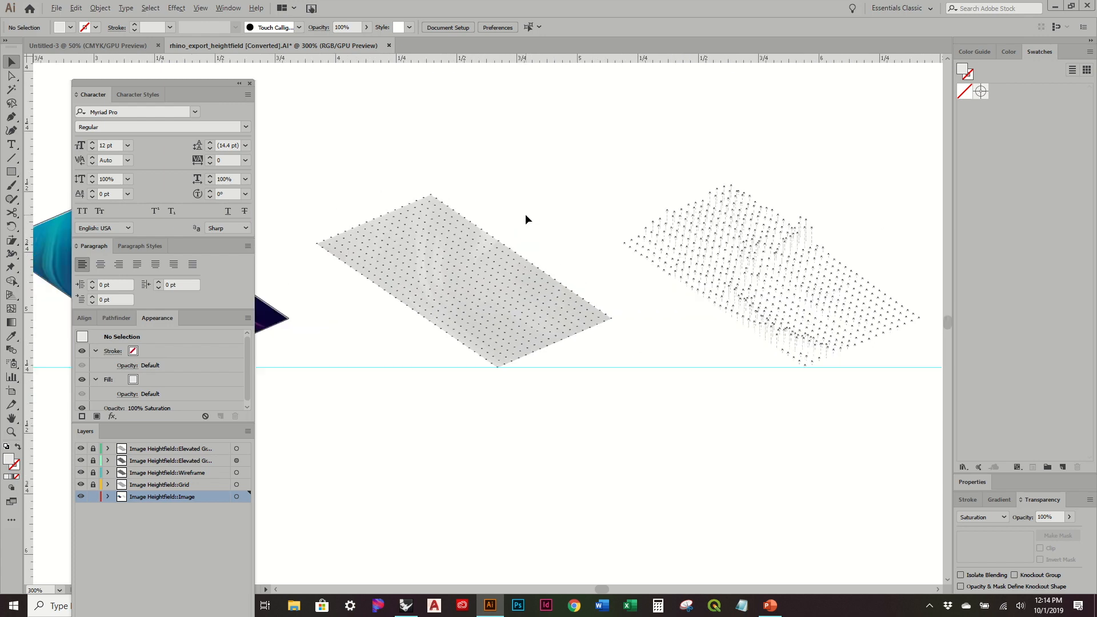
left_click_drag(580, 252, 555, 207)
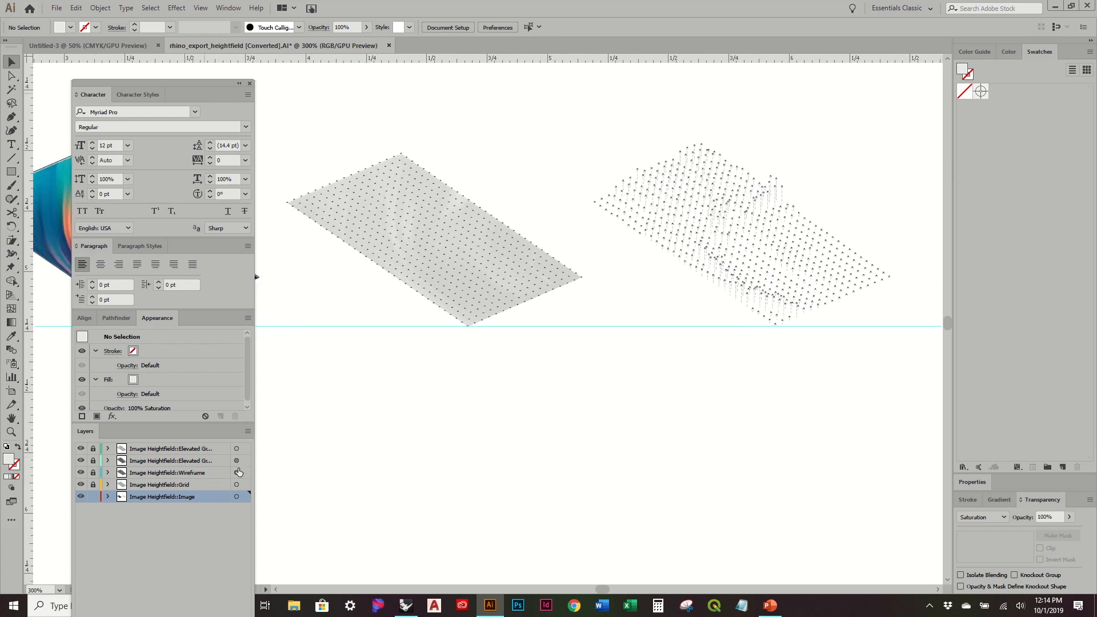
Step: Lock the Image layer, unlock the Grid layer and place a copy of all its dots over the elevated grid
left_click(93, 497)
left_click(94, 485)
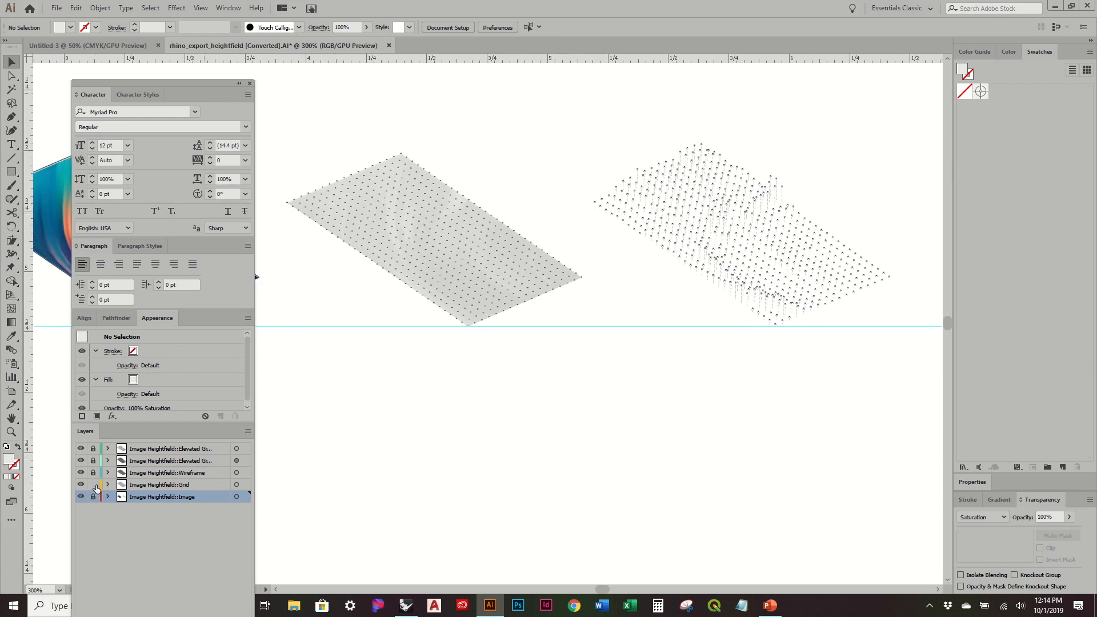
left_click(236, 485)
scroll(404, 268, "down", 1, "alt")
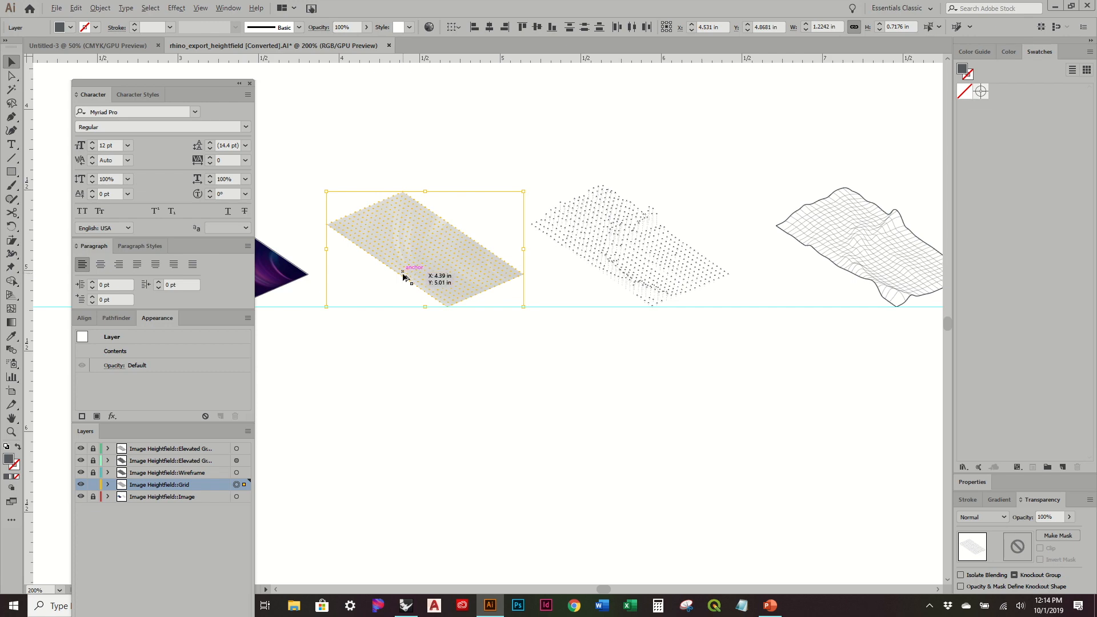
left_click_drag(406, 280, 612, 300)
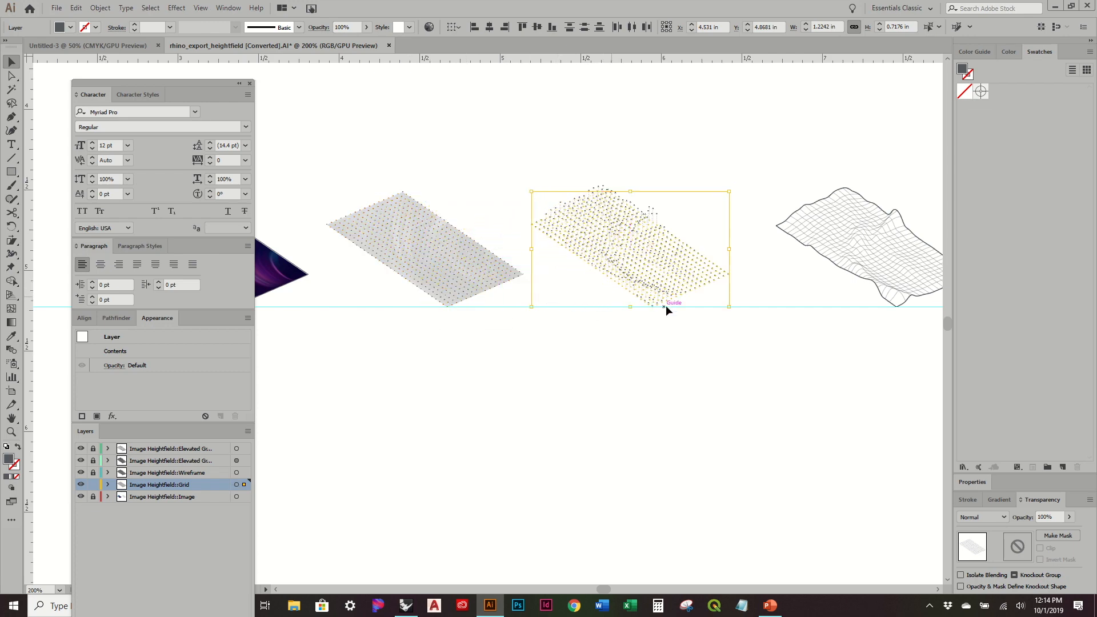
Step: Shift the copied flat dots so each one sits at the lower end of its dotted vertical line
scroll(666, 305, "up", 8, "alt")
scroll(512, 241, "up", 1, "alt")
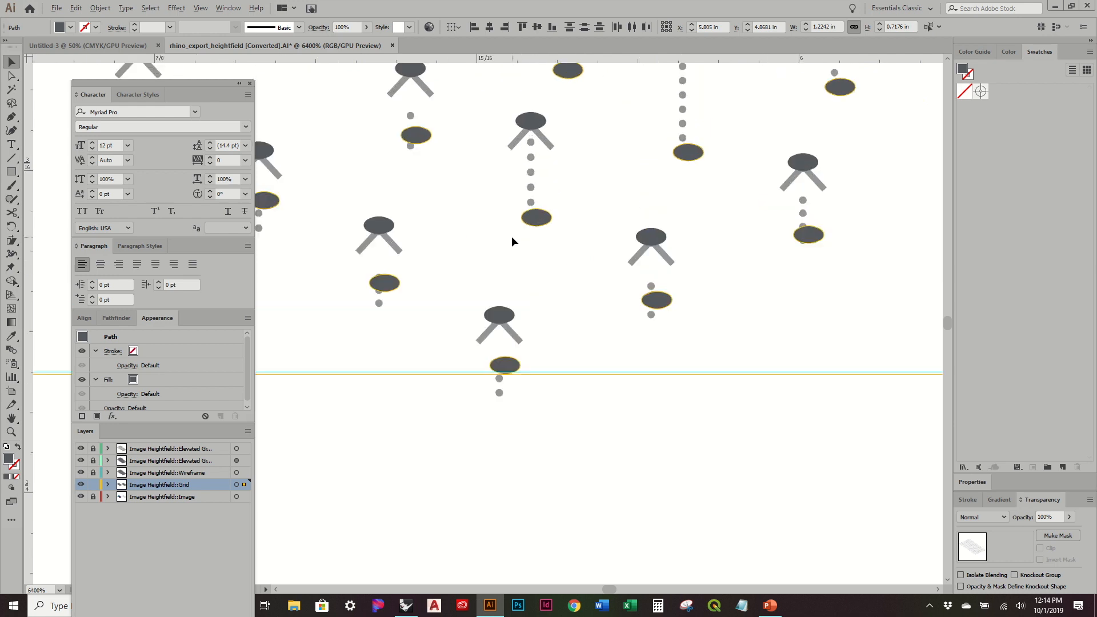
left_click_drag(522, 361, 512, 393)
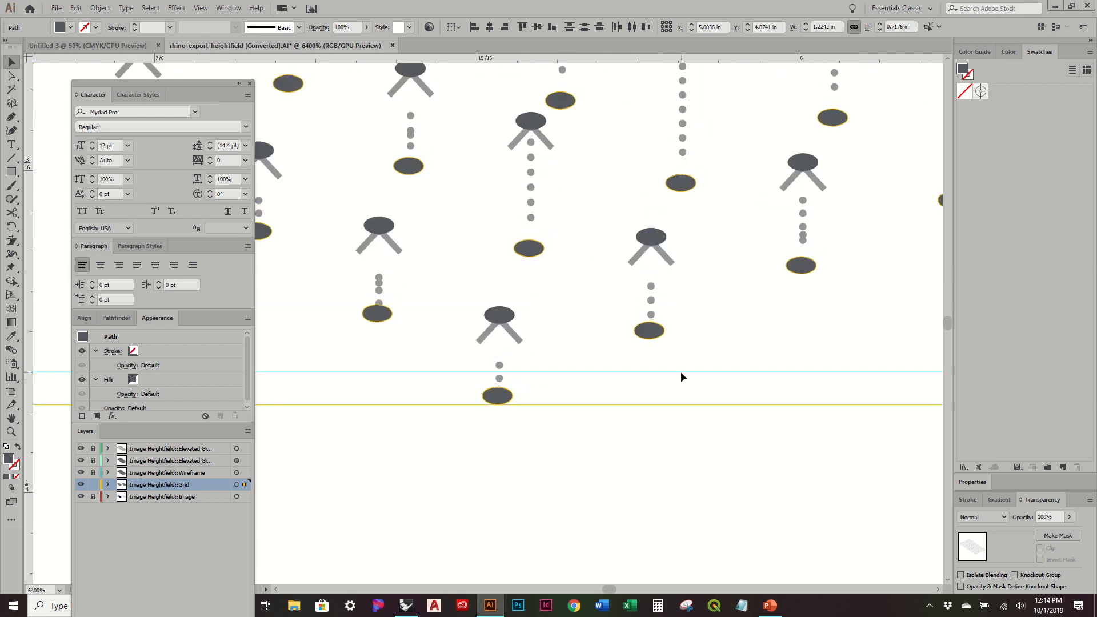
key("Right")
key("ctrl+minus")
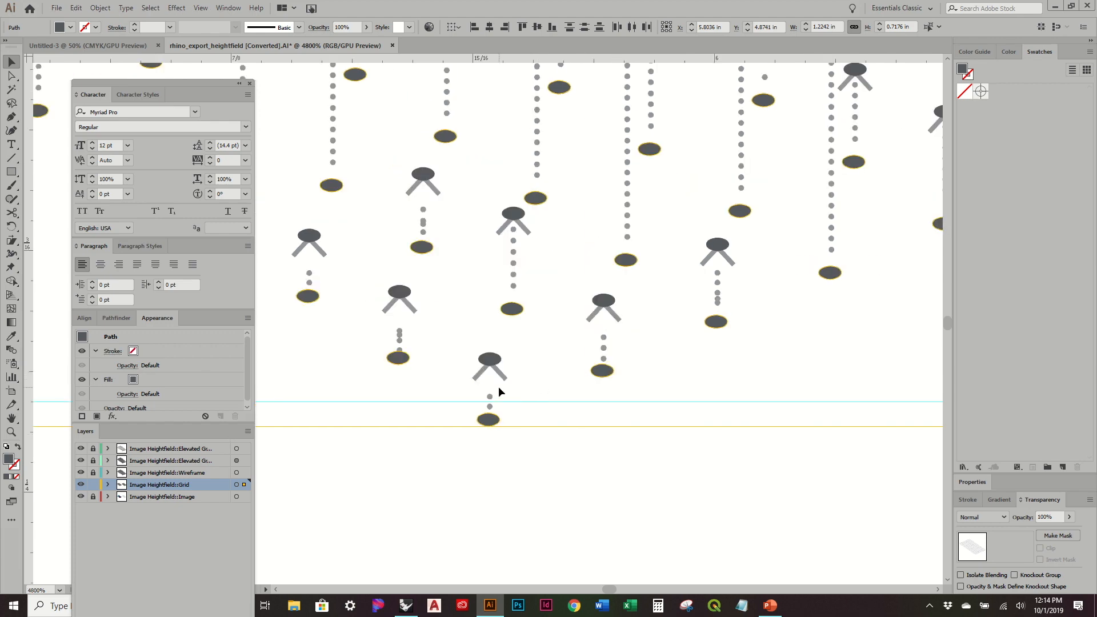
scroll(537, 382, "down", 3, "alt")
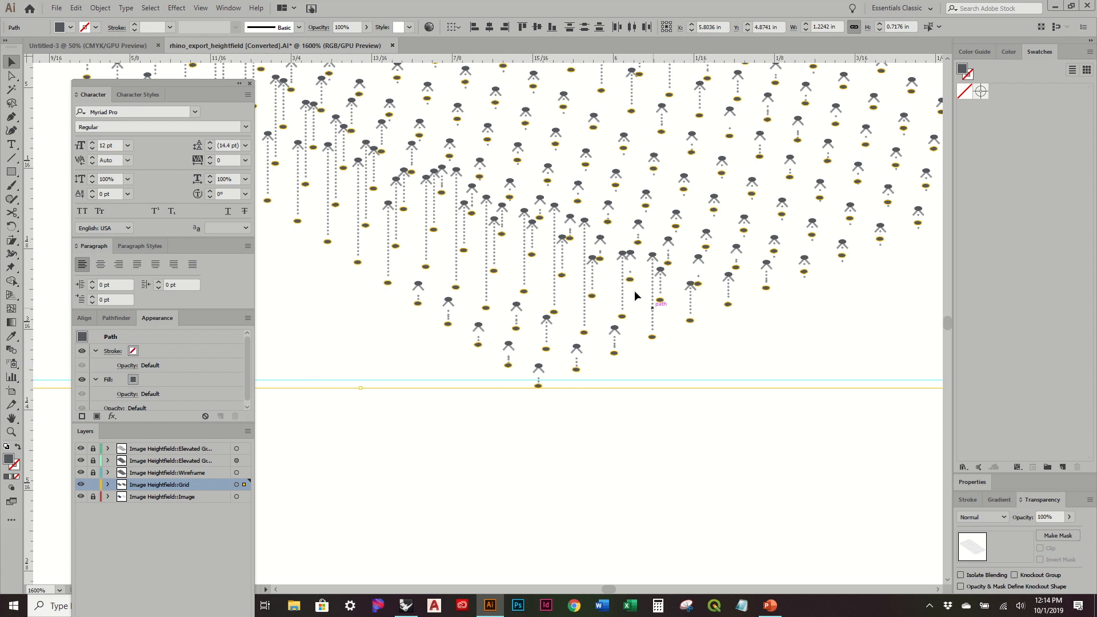
Step: Set the opacity of the copied flat dots to 15% and deselect them
left_click(359, 27)
type("15")
key("Tab")
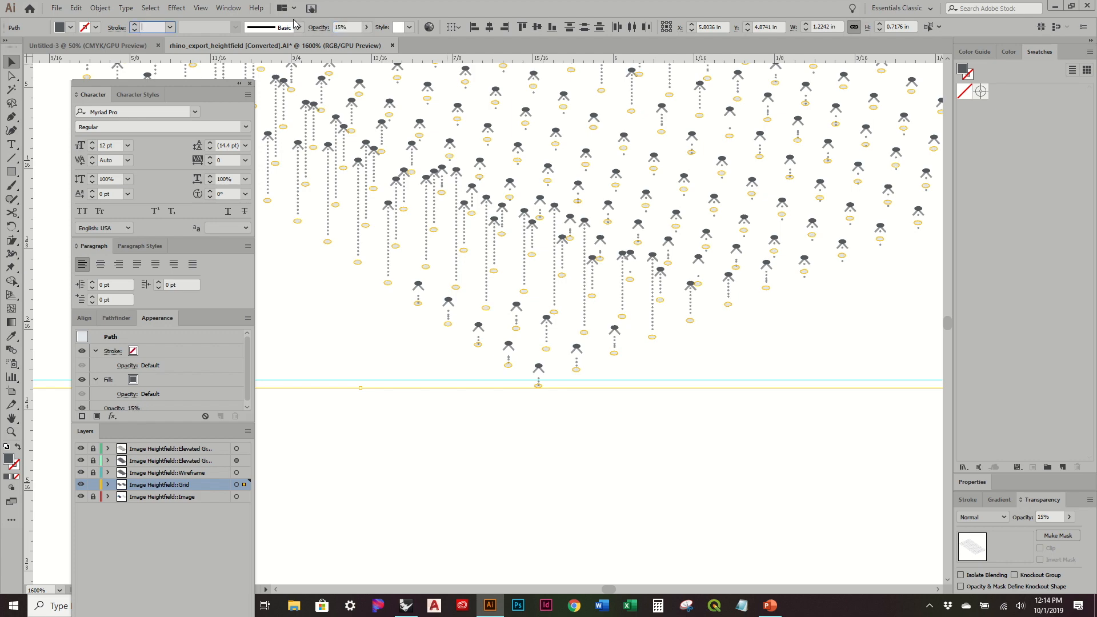
left_click(584, 466)
scroll(581, 463, "down", 5, "alt")
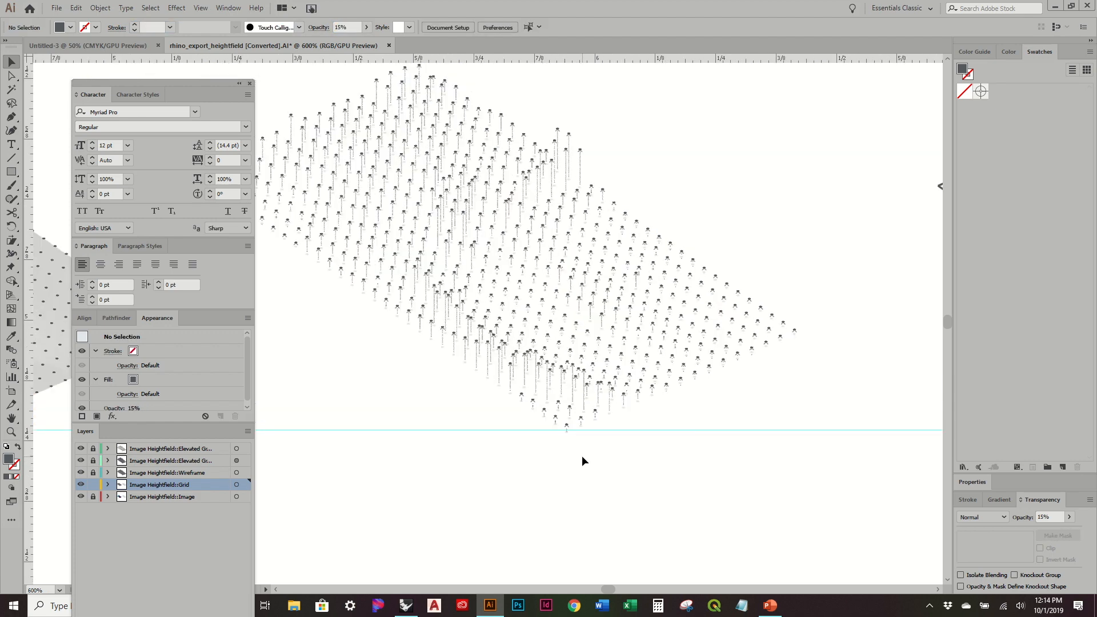
scroll(582, 461, "down", 1, "alt")
left_click_drag(764, 399, 702, 342)
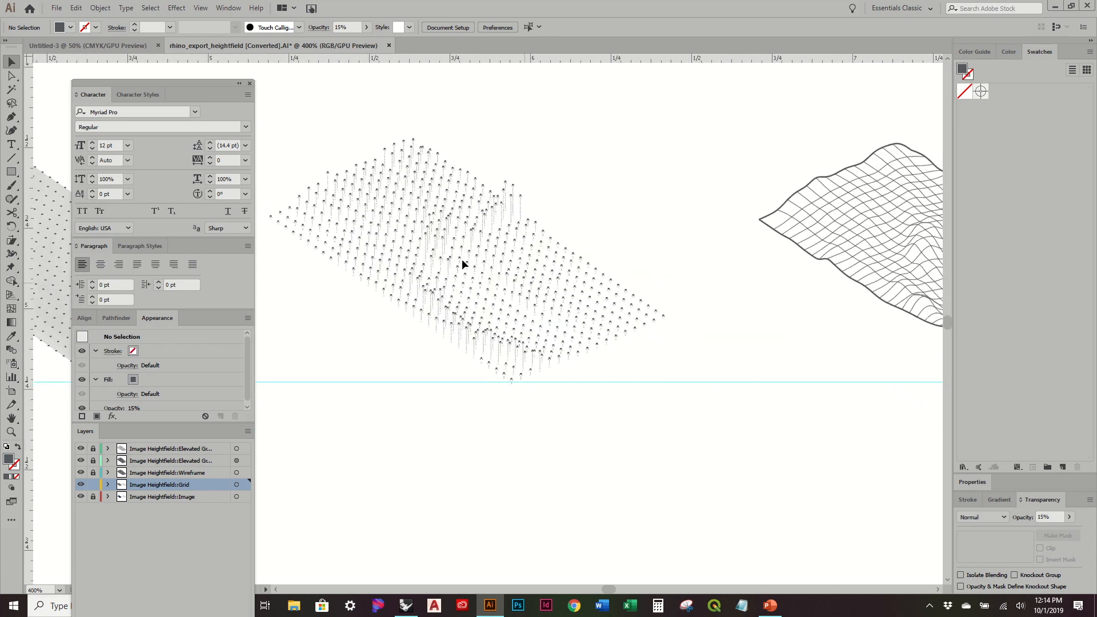
scroll(457, 258, "down", 1, "alt")
Step: Lock the Grid layer, unlock the Wireframe and both Elevated Grid layers, and move Wireframe to the top of the layer stack
left_click(94, 485)
left_click(93, 472)
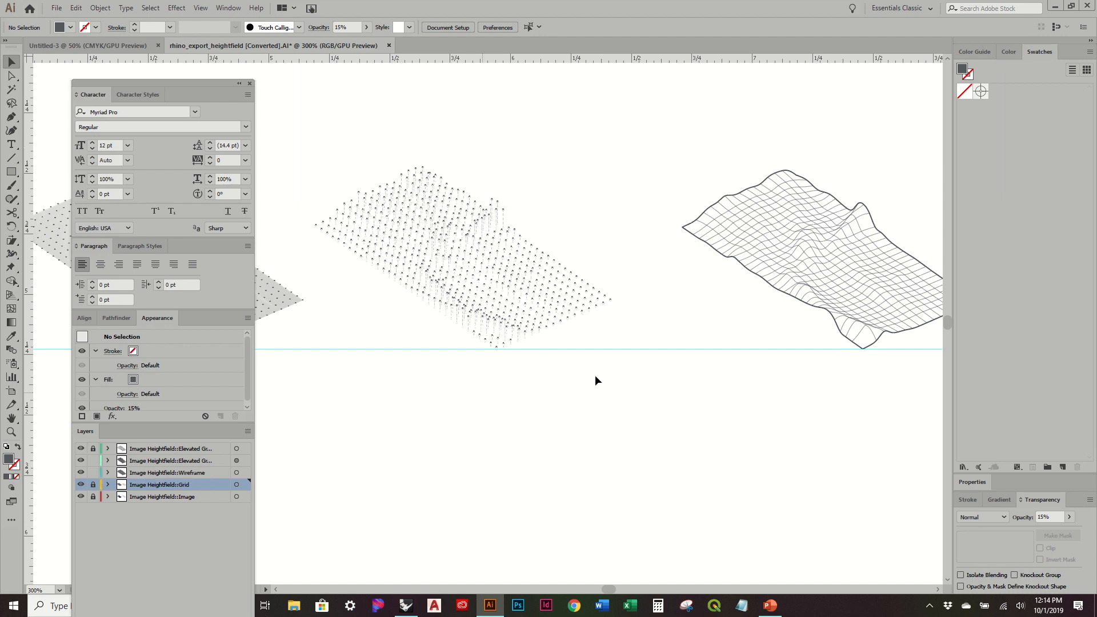
left_click_drag(708, 348, 640, 364)
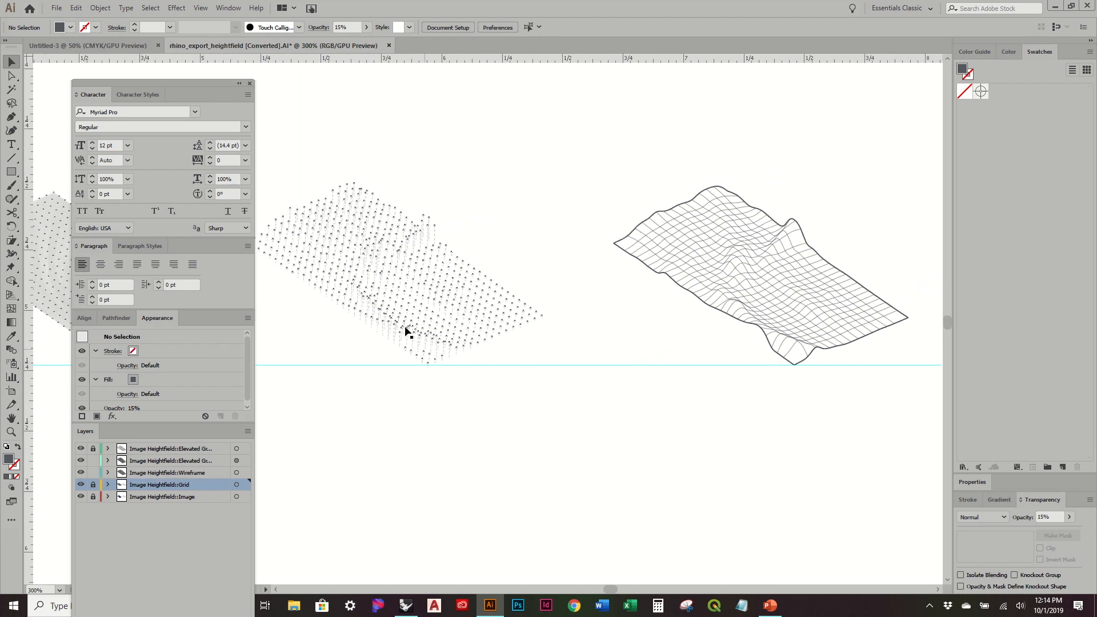
left_click(236, 461)
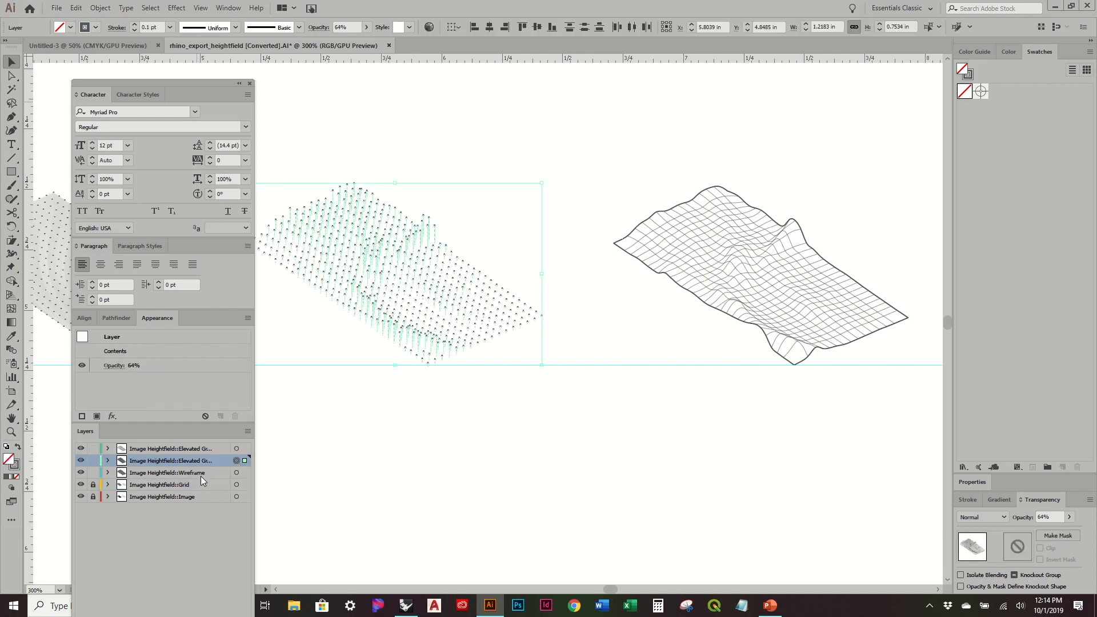
left_click_drag(196, 472, 220, 446)
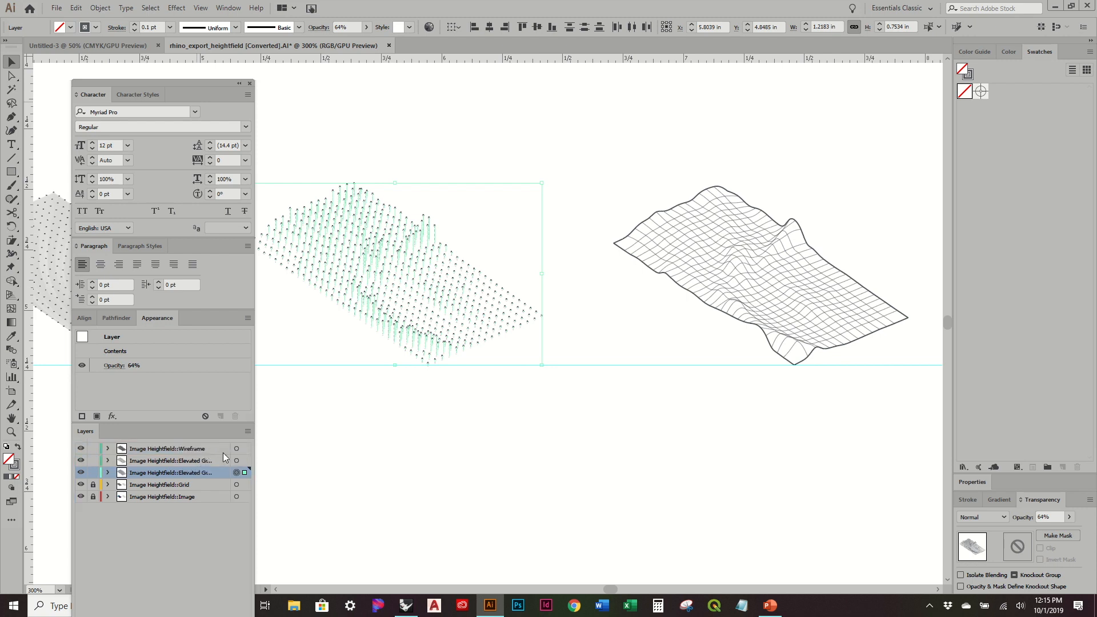
Step: Select the artwork of both Elevated Grid layers, place a copy about 1.52 in across onto the wireframe and deselect it
left_click(237, 461, "shift")
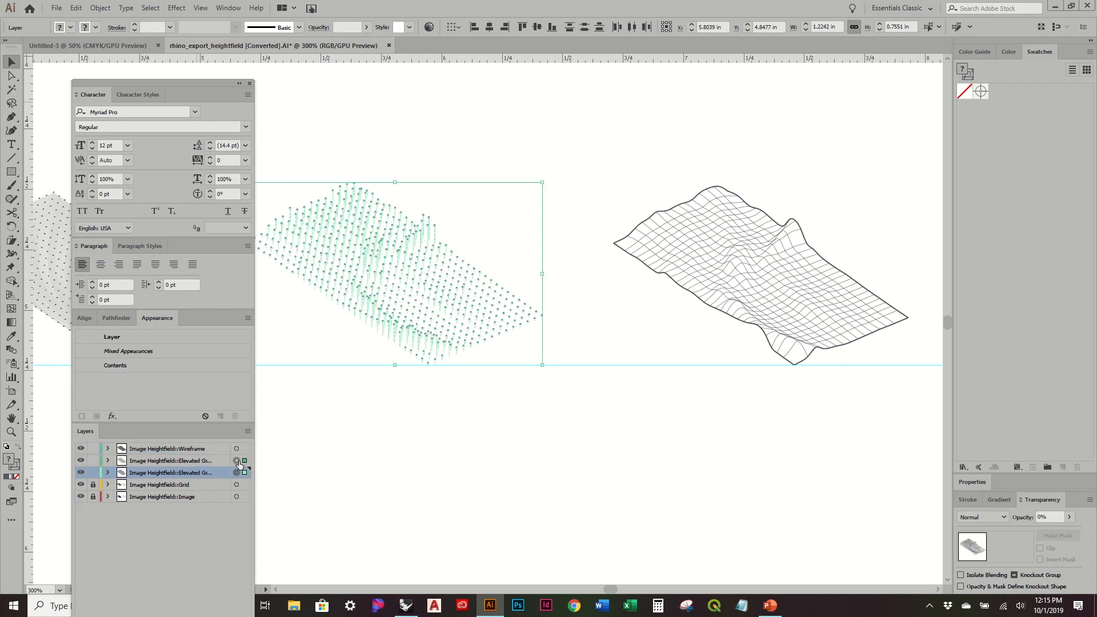
scroll(439, 294, "down", 1, "alt")
left_click_drag(439, 295, 669, 287)
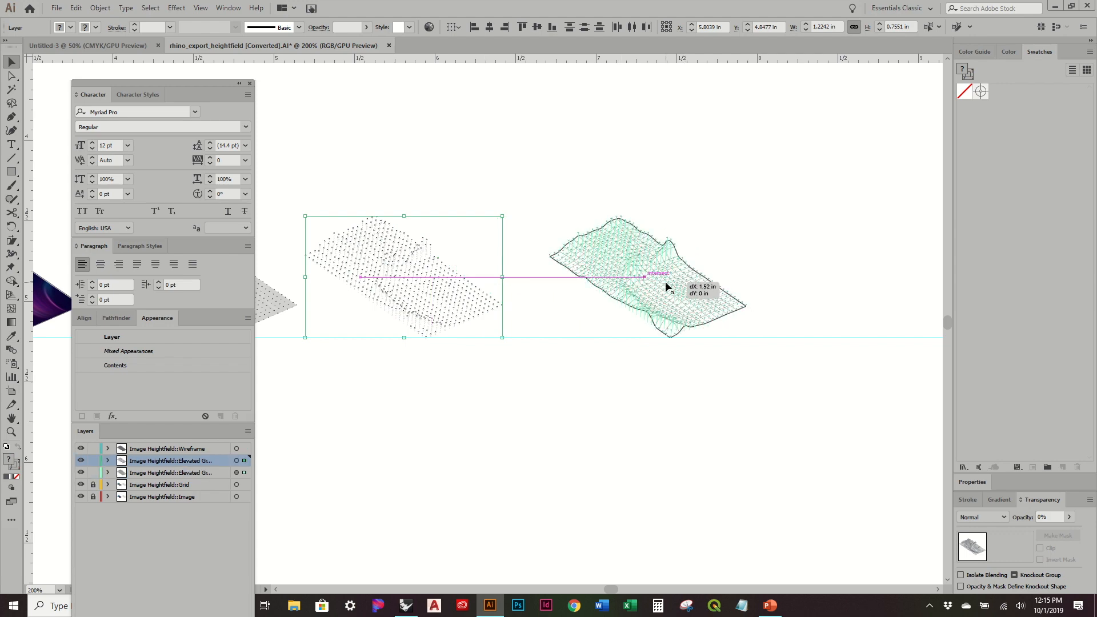
scroll(672, 301, "up", 2, "alt")
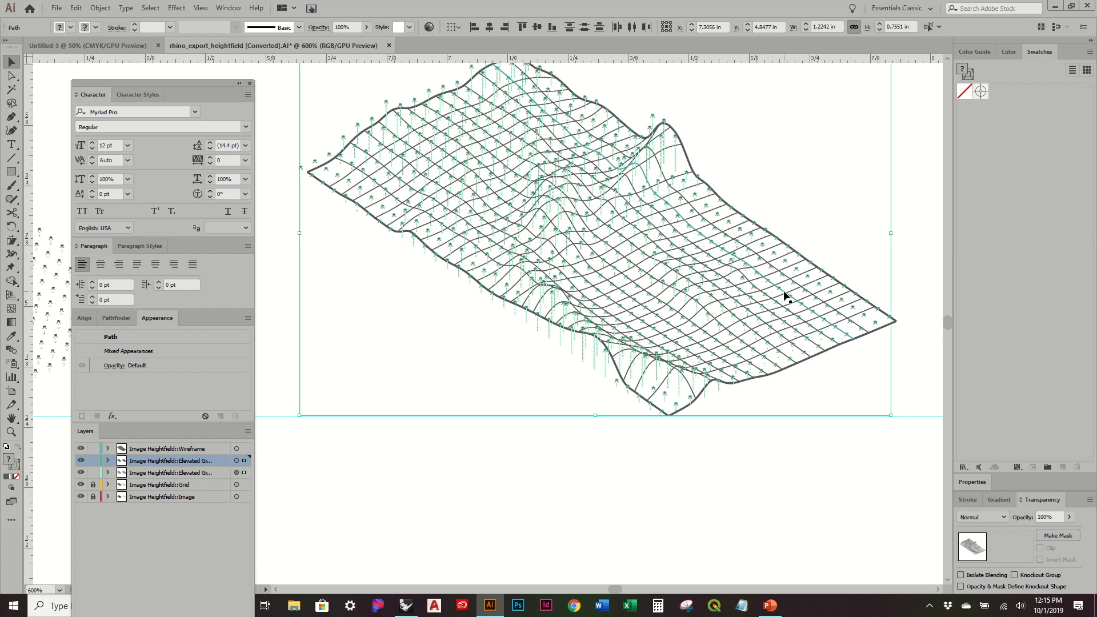
left_click(774, 168)
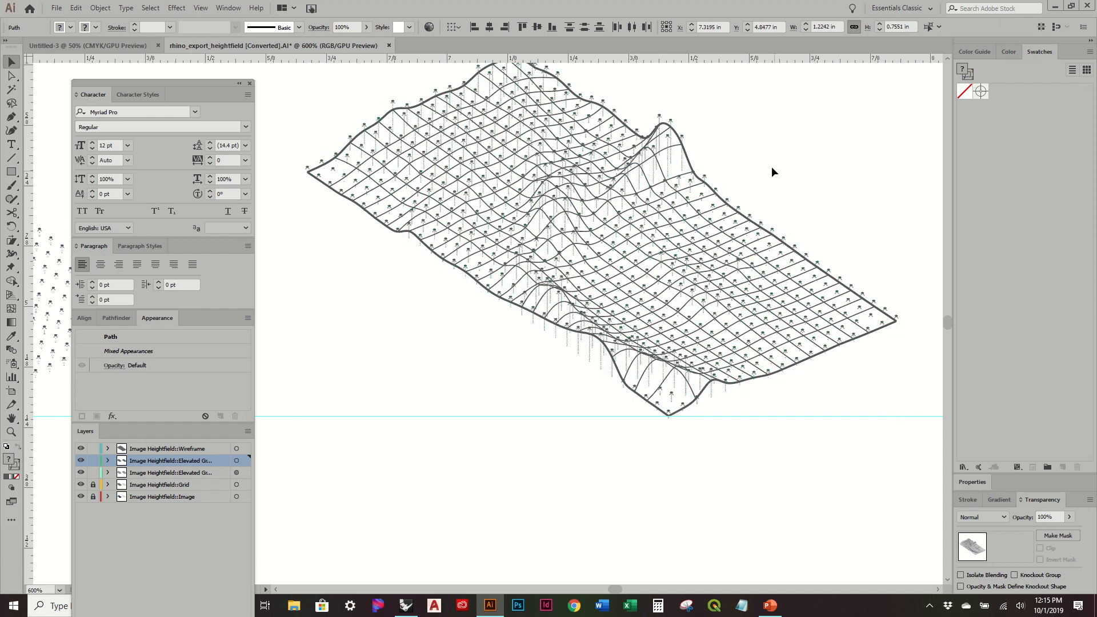
Step: Nudge the wireframe artwork slightly upward to meet the elevated points, and deselect it
left_click(237, 450)
key("Up")
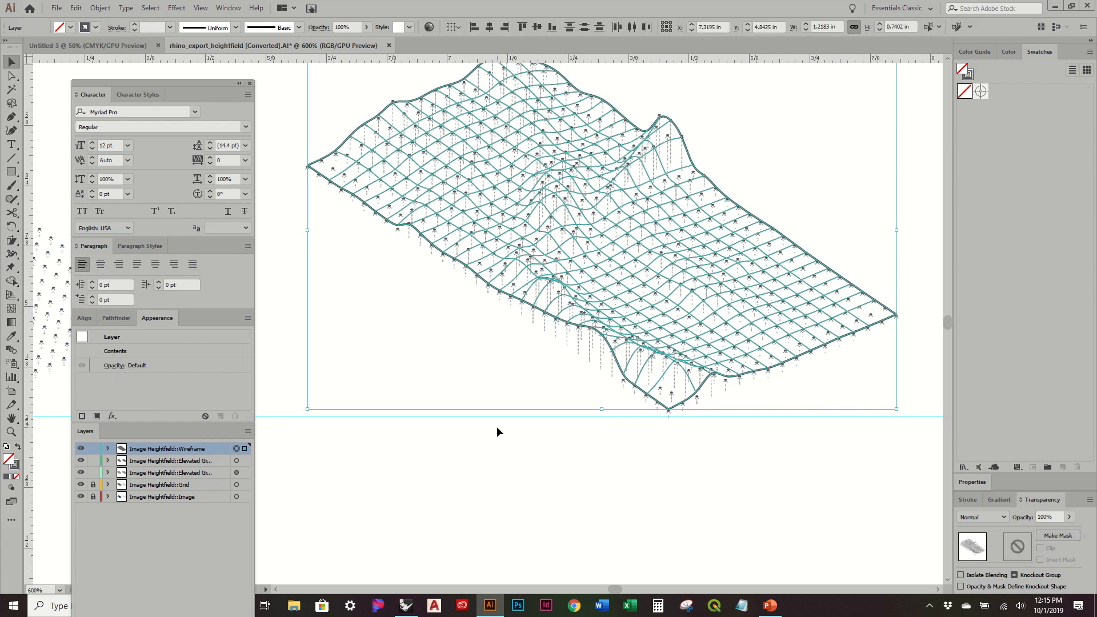
left_click(431, 357)
scroll(432, 361, "down", 1, "alt")
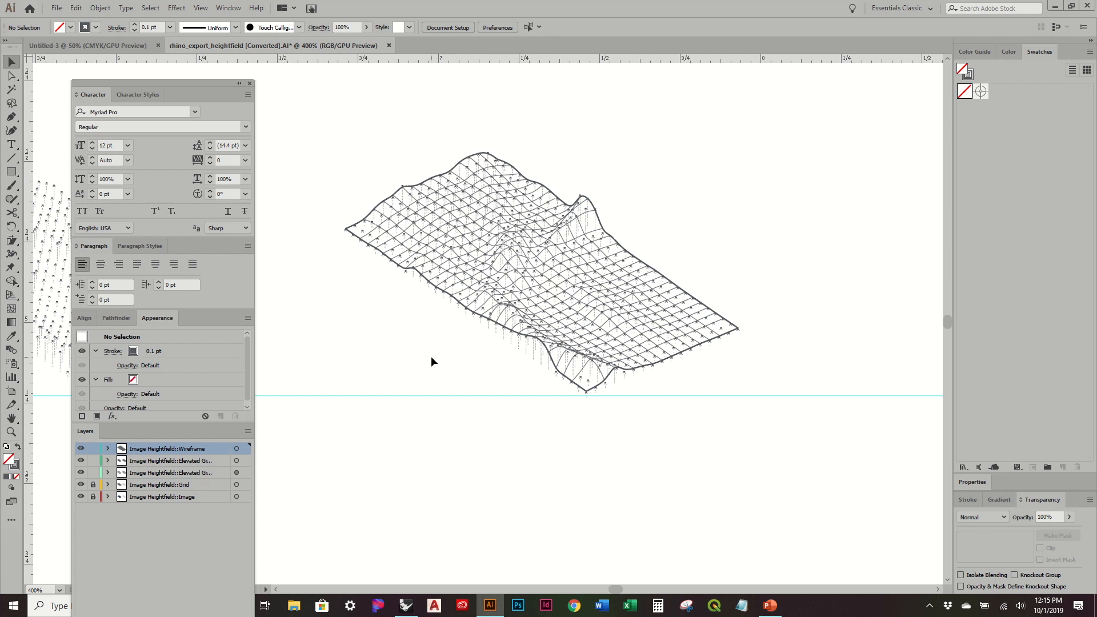
Step: Lock the Wireframe layer, set the opacity of the elevated grid copy over the wireframe to 25% and deselect it
left_click(236, 461)
left_click(451, 396)
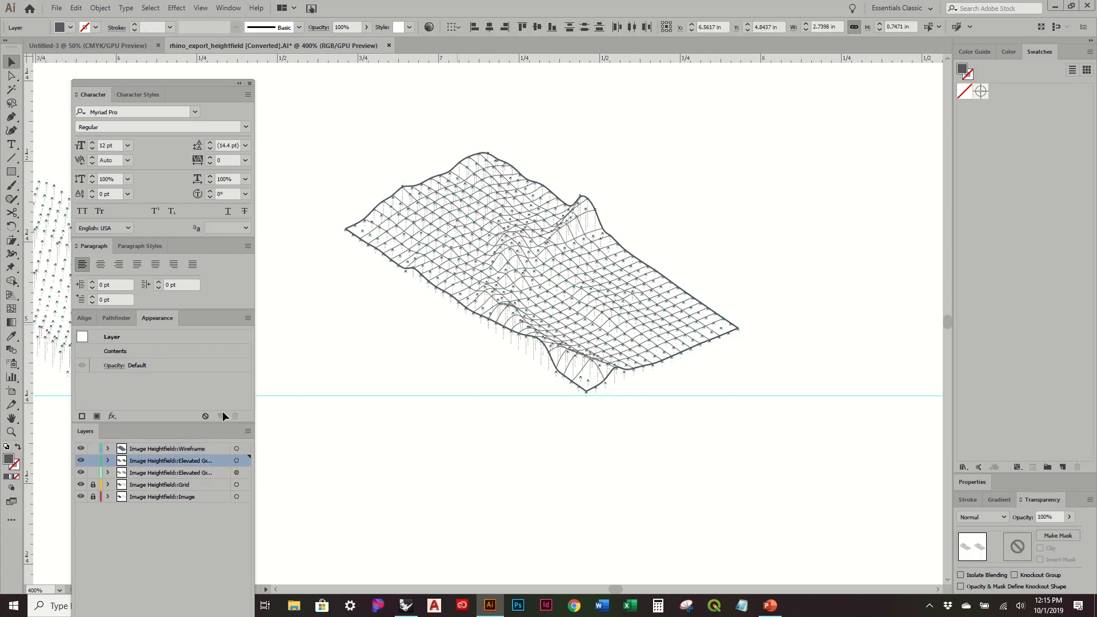
left_click(94, 450)
left_click_drag(307, 113, 788, 472)
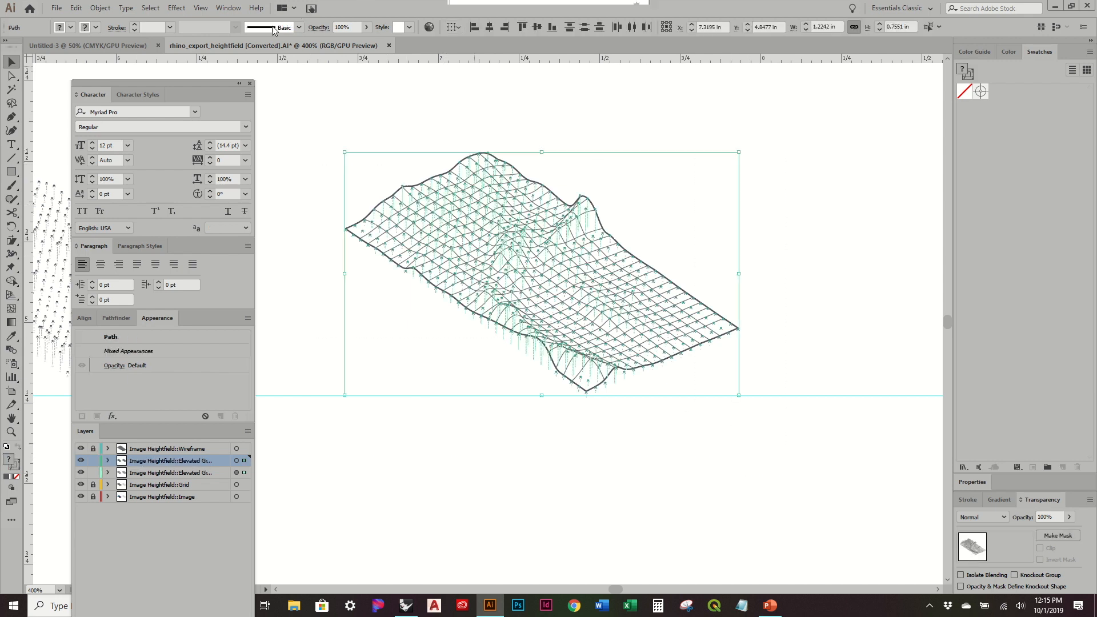
left_click_drag(356, 28, 300, 28)
type("25")
key("Tab")
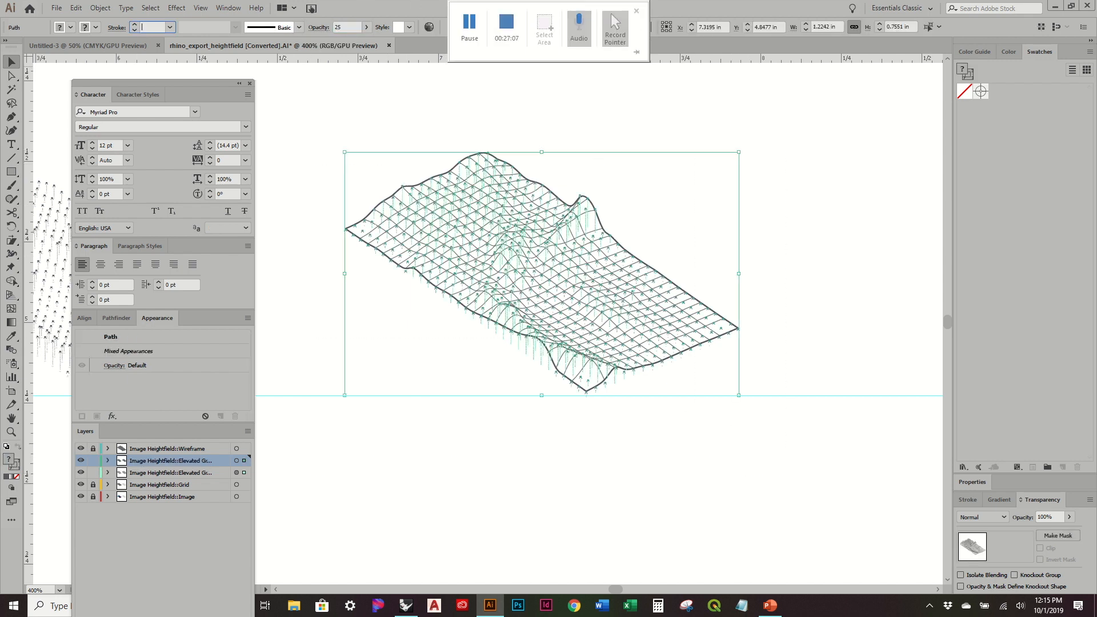
left_click(780, 163)
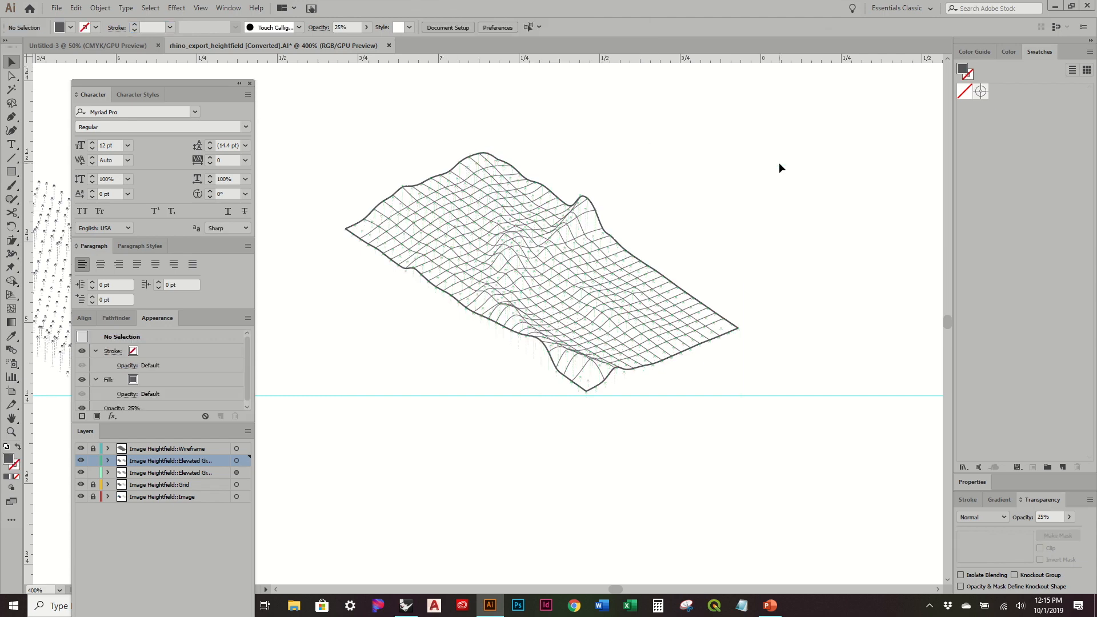
Step: Examine the row of stages, comparing the spacing between the image, flat grid, elevated grid and wireframe
scroll(780, 163, "down", 1, "alt")
left_click_drag(632, 201, 768, 231)
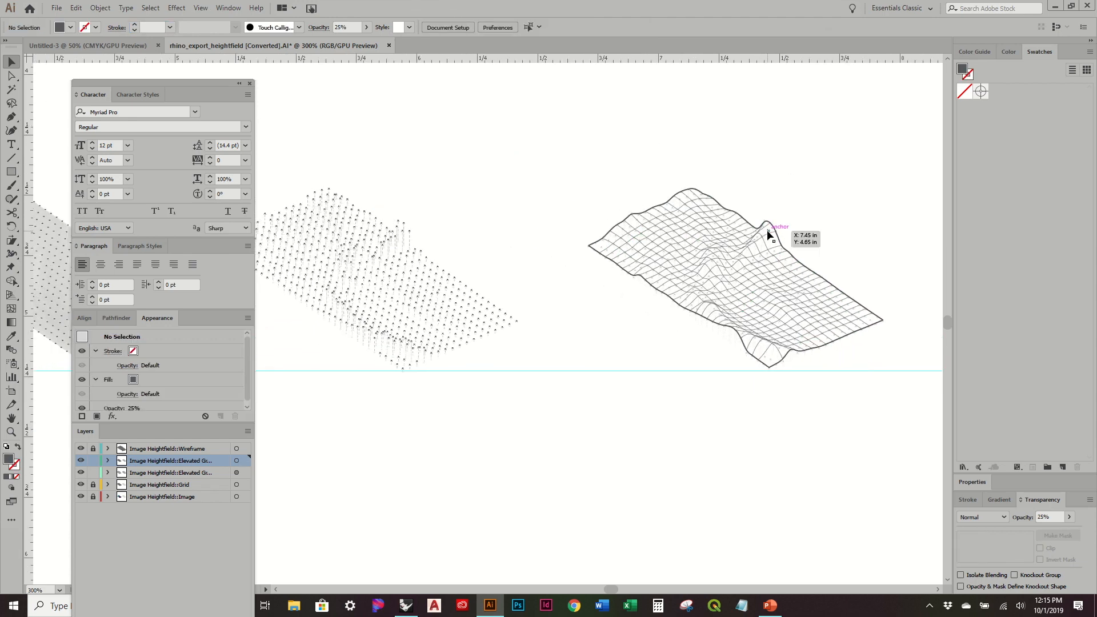
scroll(737, 228, "up", 3, "alt")
scroll(736, 229, "down", 5, "alt")
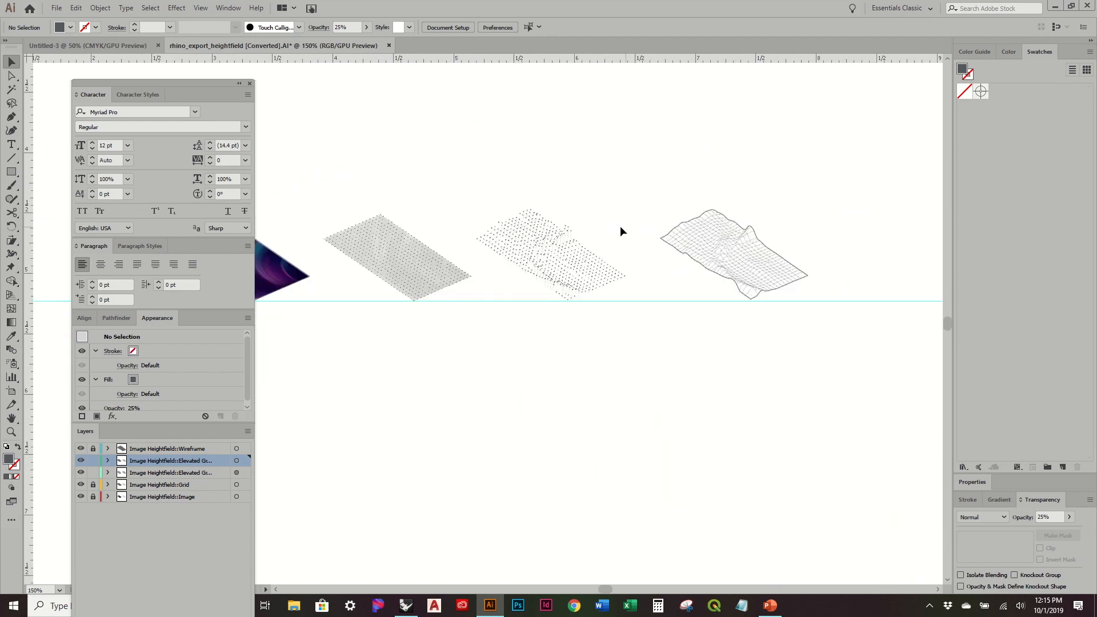
scroll(639, 213, "up", 3, "alt")
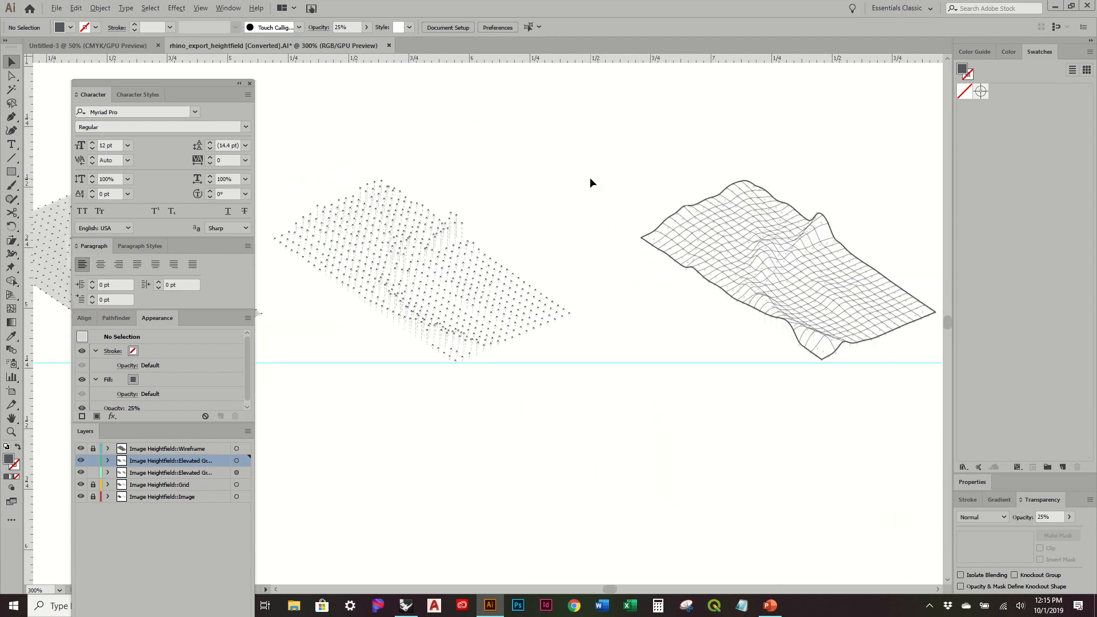
scroll(590, 181, "down", 2, "alt")
scroll(694, 225, "down", 1, "alt")
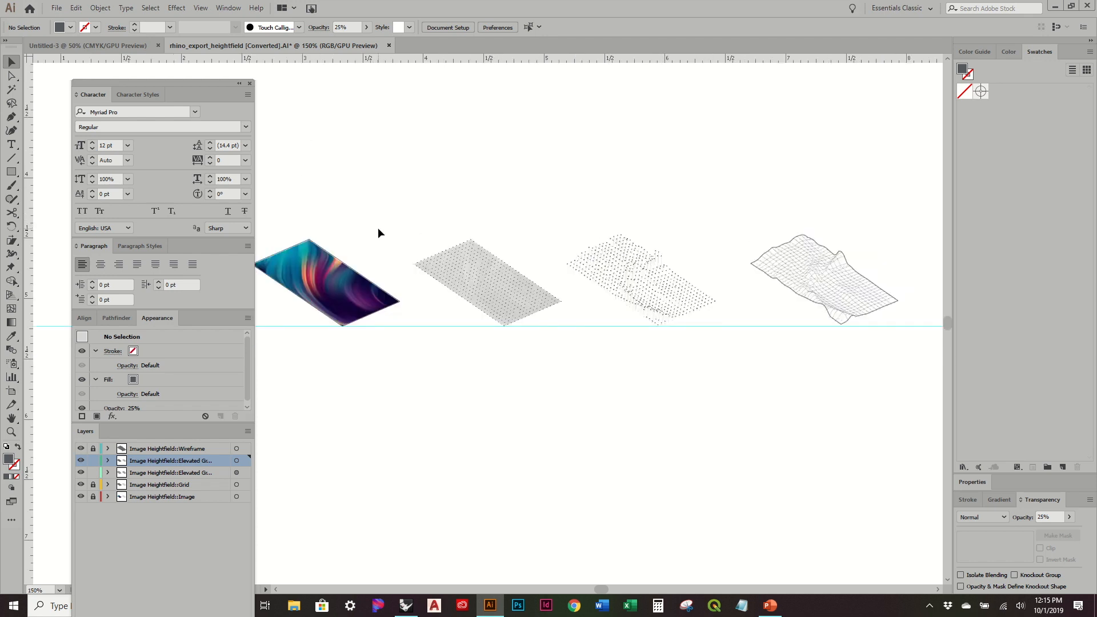
left_click_drag(379, 232, 463, 213)
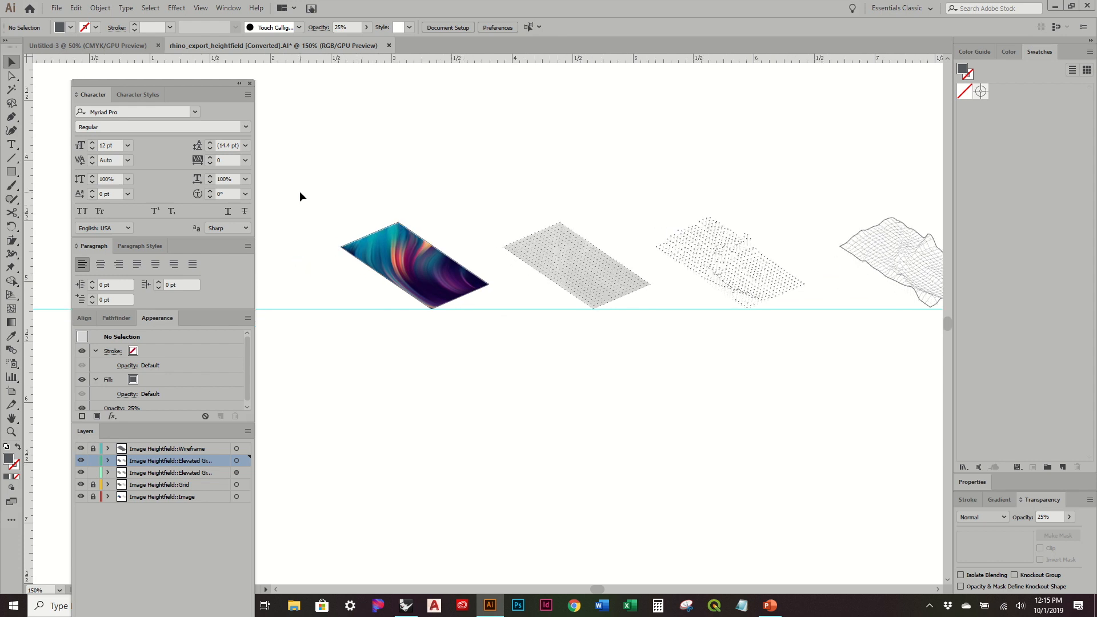
Step: Unlock the Wireframe, Grid and Image layers
left_click_drag(303, 189, 493, 327)
left_click(94, 450)
left_click_drag(321, 196, 495, 338)
left_click(496, 196)
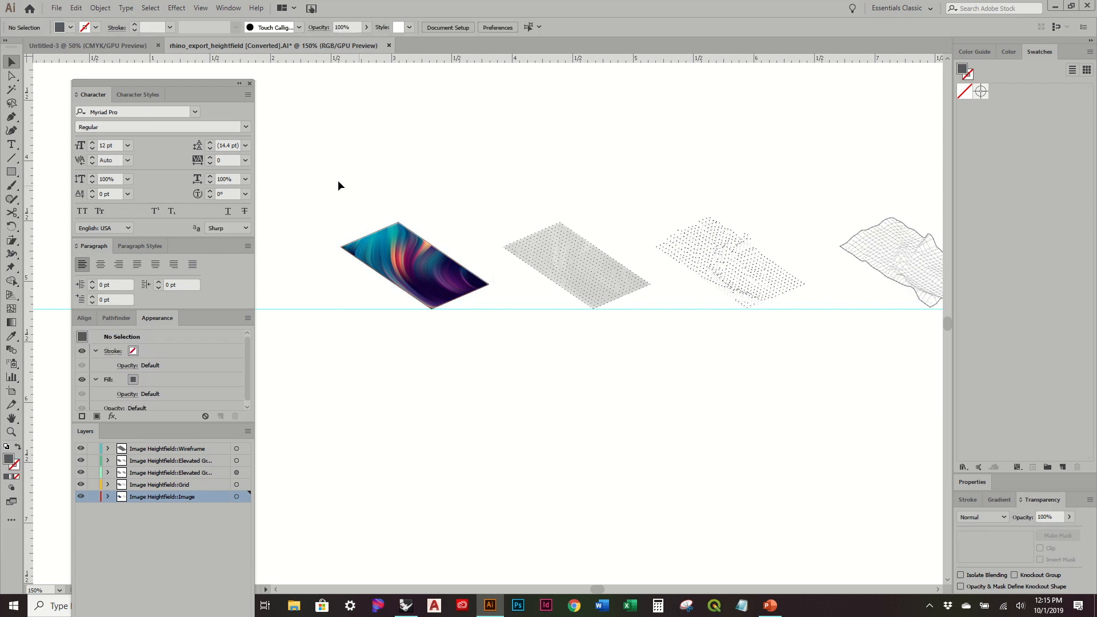
Step: Draw a spacer rectangle about 0.18 in wide and 0.09 in high from the image's right corner, and deselect it
scroll(524, 234, "up", 1, "alt")
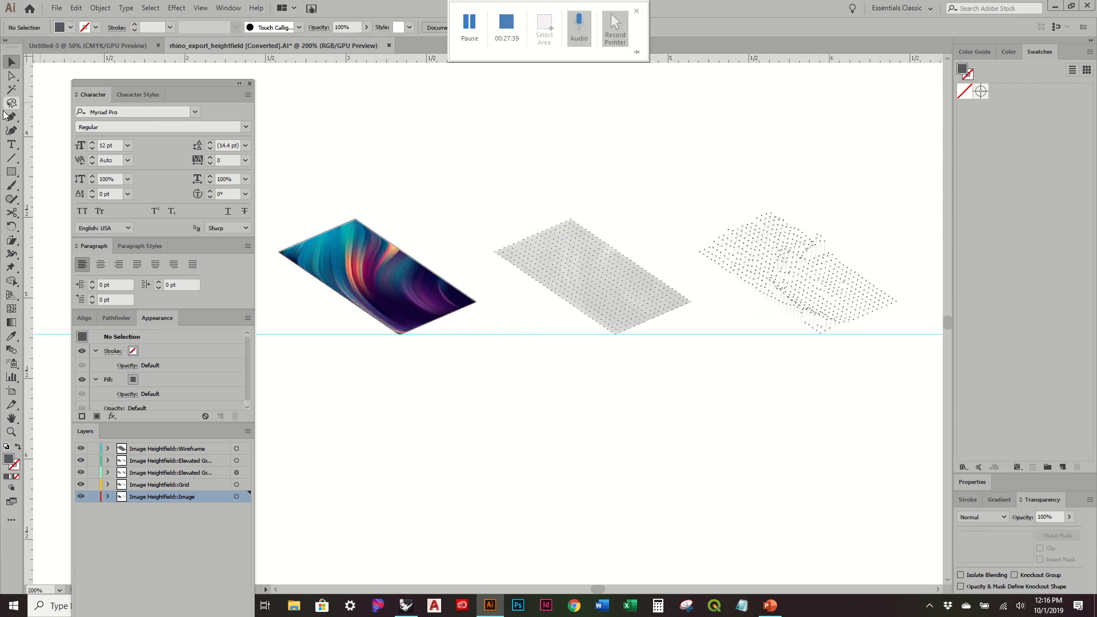
key("m")
scroll(492, 253, "up", 1, "alt")
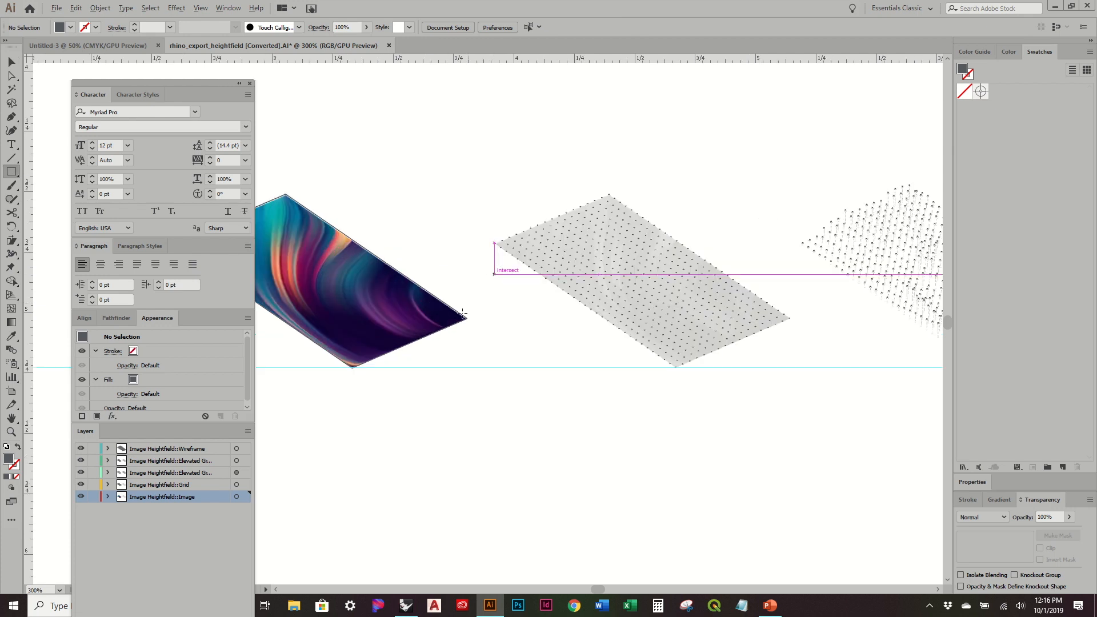
left_click_drag(469, 319, 513, 298)
key("v")
left_click(490, 257)
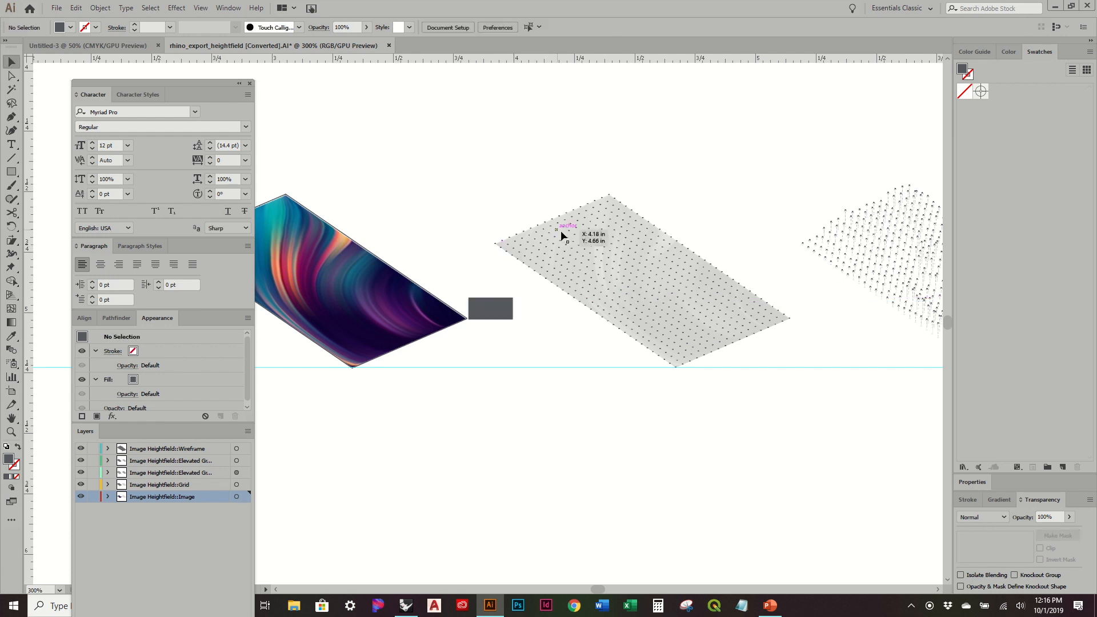
Step: Try to move the image and the spacer rectangle across so the spacer ends at the flat grid's left corner
left_click_drag(584, 230, 499, 240)
scroll(438, 251, "down", 2, "alt")
left_click_drag(418, 325, 338, 270)
scroll(360, 275, "up", 3, "alt")
left_click_drag(505, 319, 481, 319)
left_click(437, 217)
scroll(438, 215, "down", 2, "alt")
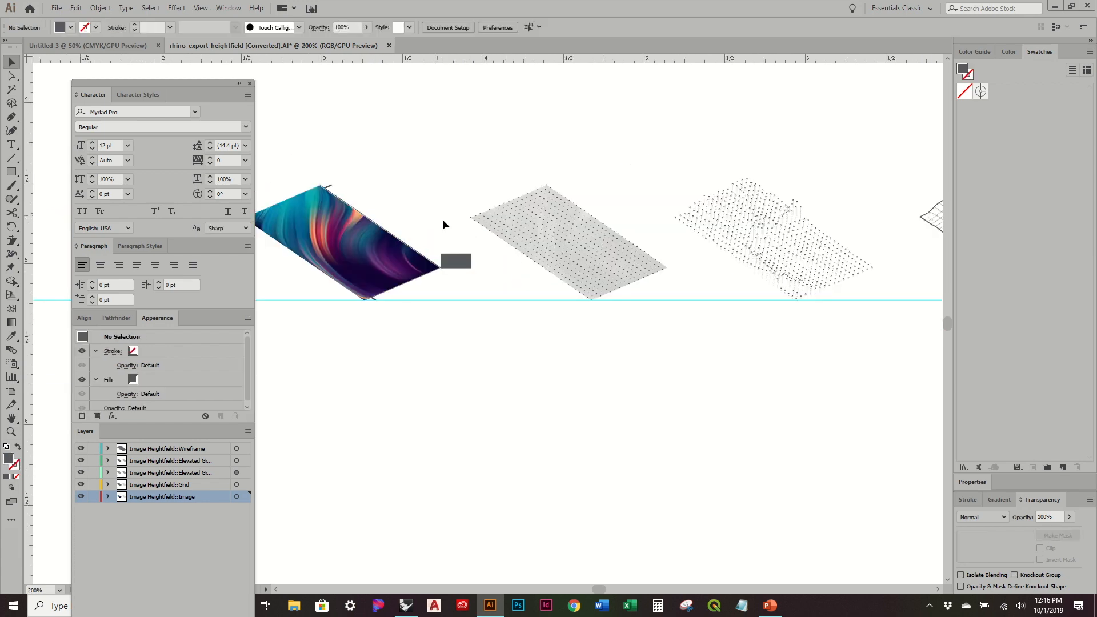
key("ctrl+z")
left_click(410, 176)
Step: Select the image with its outline and the spacer, move them left until the spacer ends at the flat grid's left corner, and deselect
left_click_drag(396, 169, 476, 181)
left_click_drag(307, 166, 542, 341)
scroll(542, 295, "up", 1, "alt")
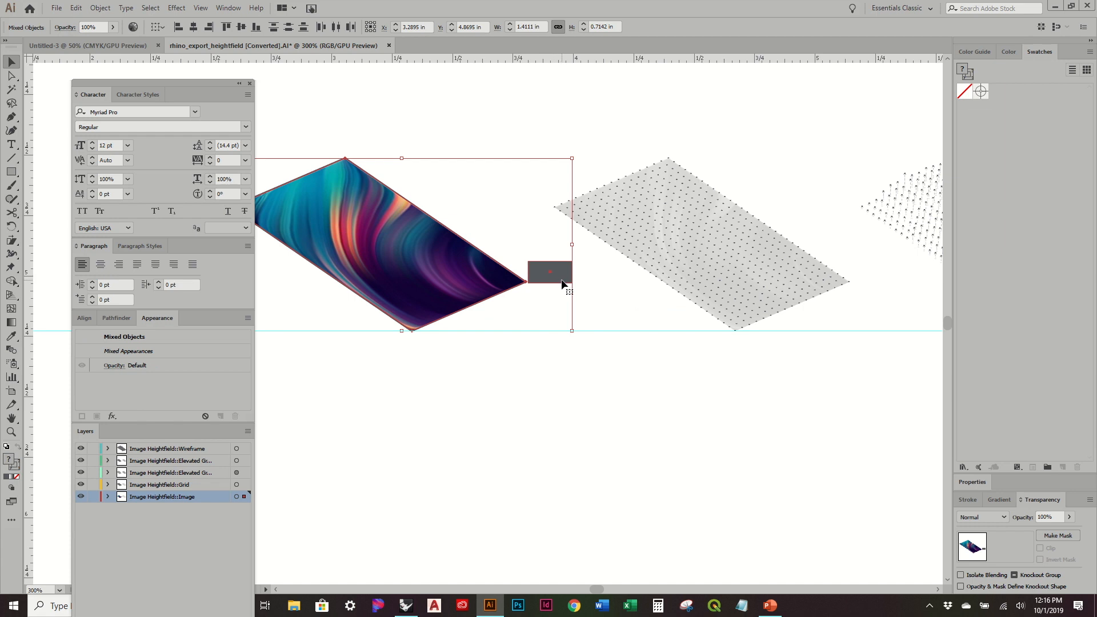
left_click_drag(561, 280, 544, 279)
left_click(516, 189)
scroll(515, 188, "down", 1, "alt")
left_click_drag(546, 199, 462, 227)
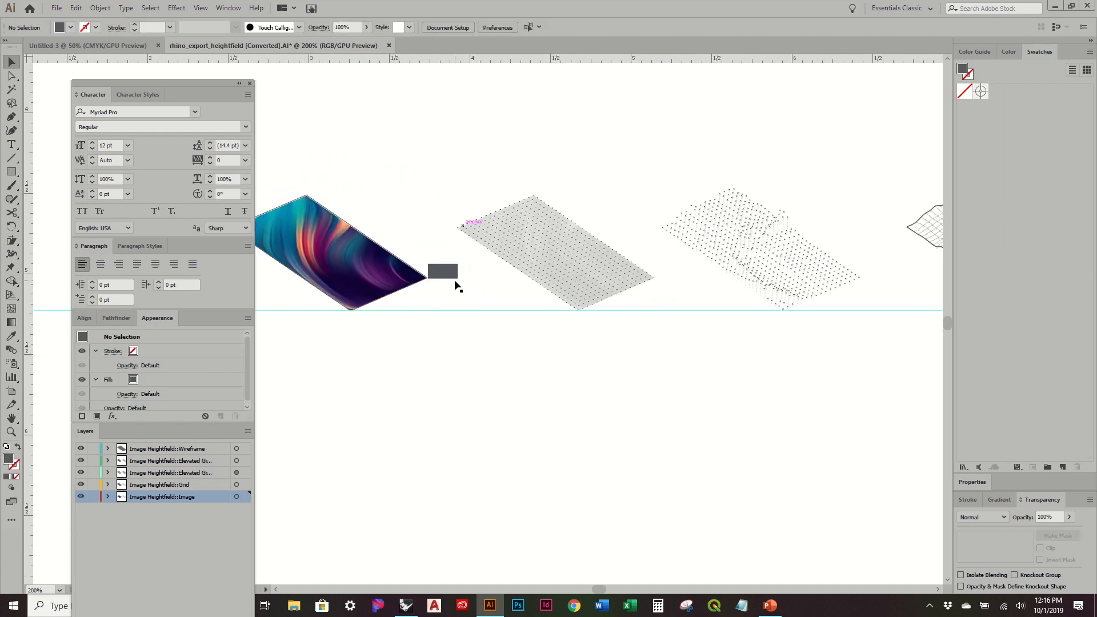
Step: Move the spacer rectangle to the right corner of the flat grid
left_click_drag(455, 280, 622, 301)
scroll(670, 269, "up", 5, "alt")
scroll(492, 255, "down", 5, "alt")
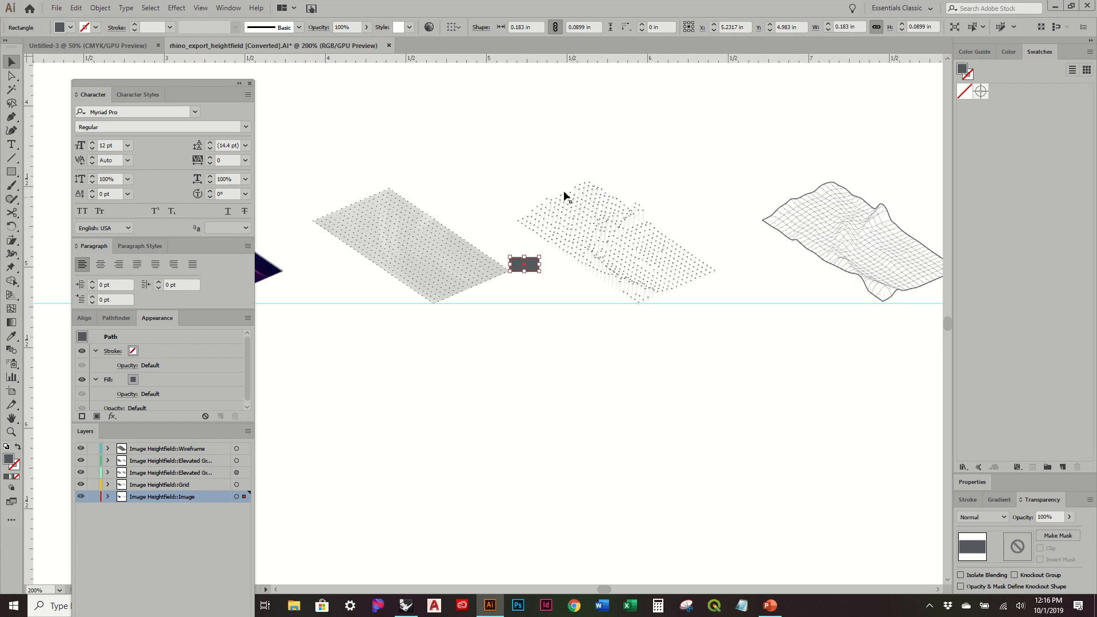
Step: Select the elevated grid and wireframe stages without the spacer, shift them about 0.13 in right to meet its right edge, and deselect
left_click_drag(513, 159, 731, 346)
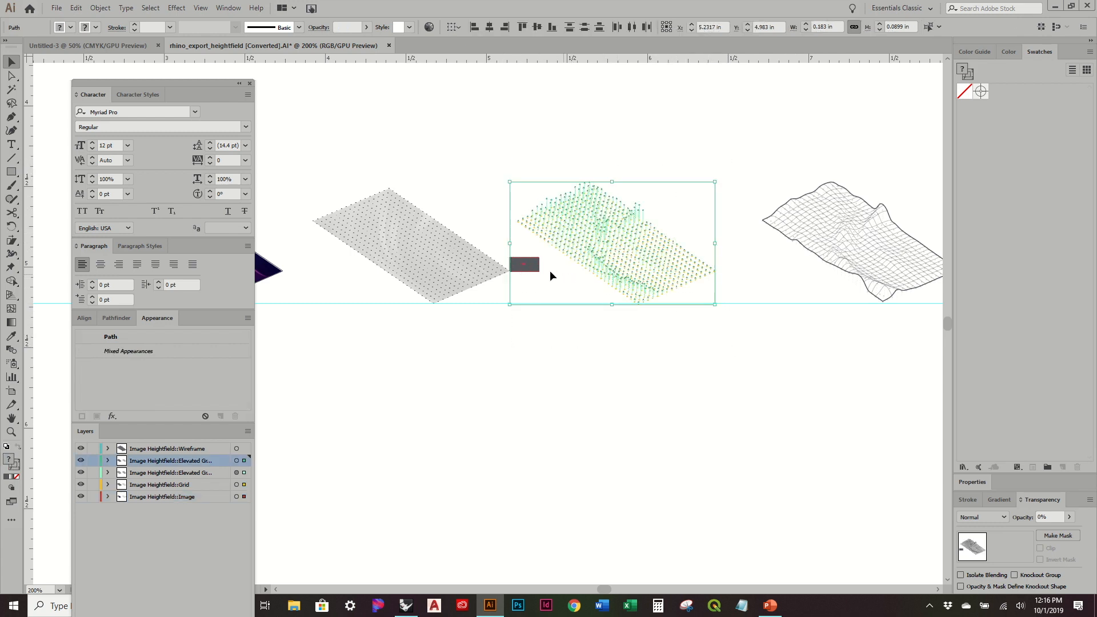
scroll(531, 253, "up", 3, "alt")
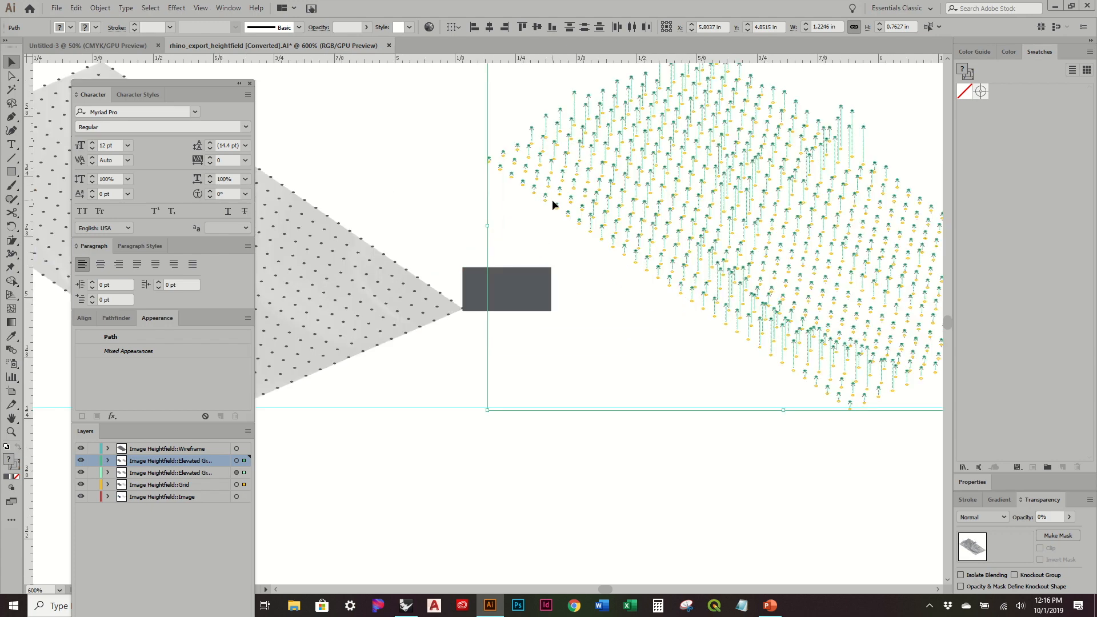
scroll(497, 197, "down", 3, "alt")
scroll(492, 197, "down", 1, "alt")
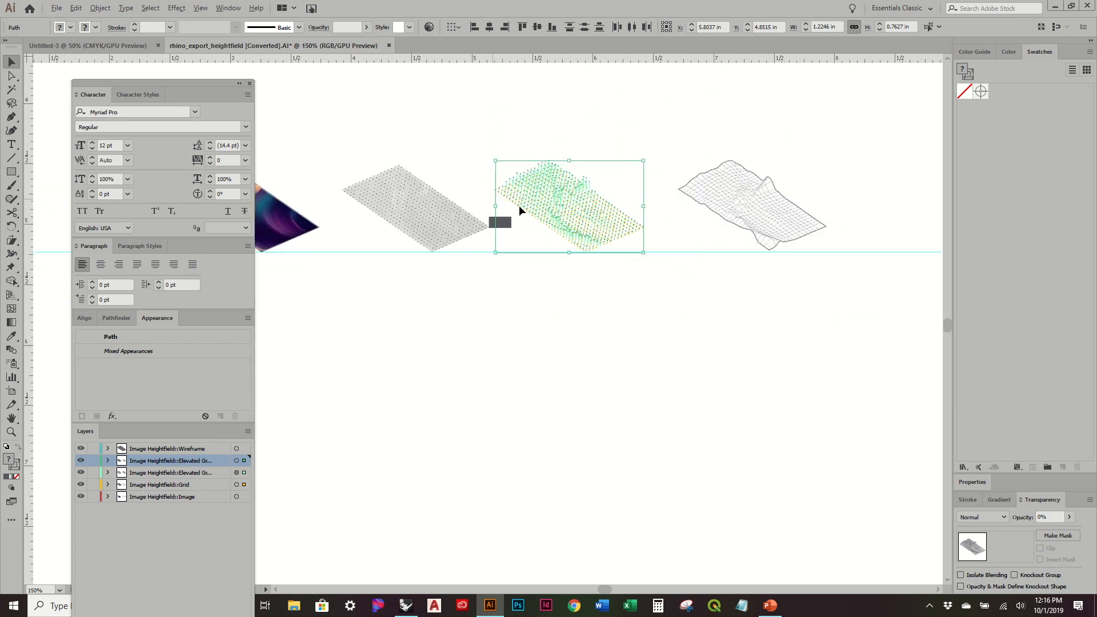
left_click_drag(694, 156, 666, 117, "shift")
scroll(533, 197, "up", 4, "alt")
left_click_drag(526, 210, 603, 211)
scroll(414, 188, "down", 4, "alt")
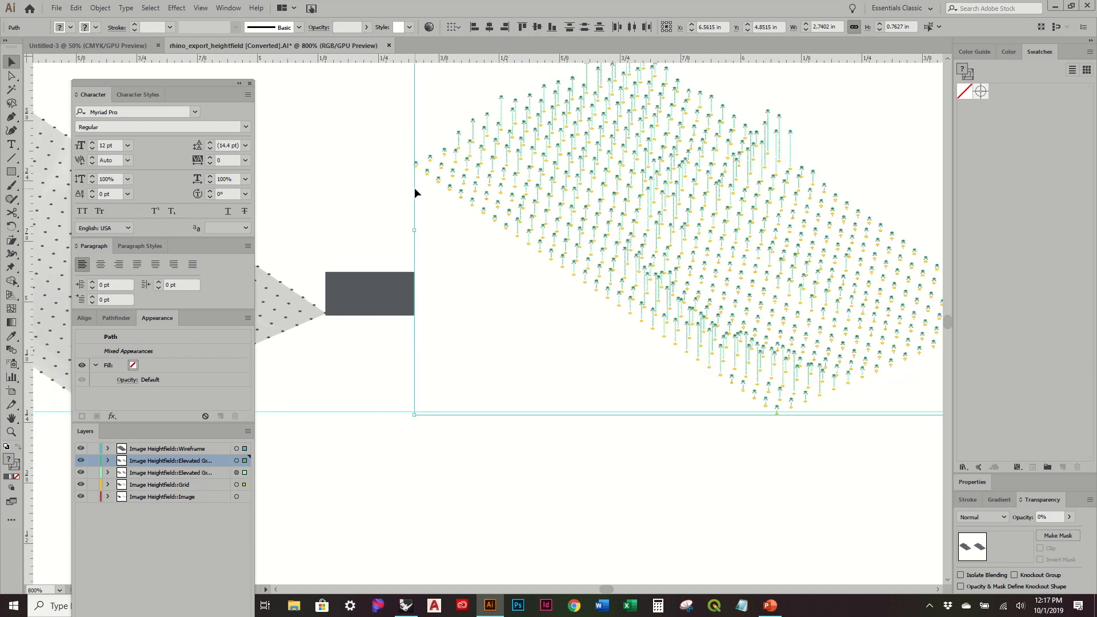
left_click_drag(664, 182, 568, 195)
left_click(296, 262)
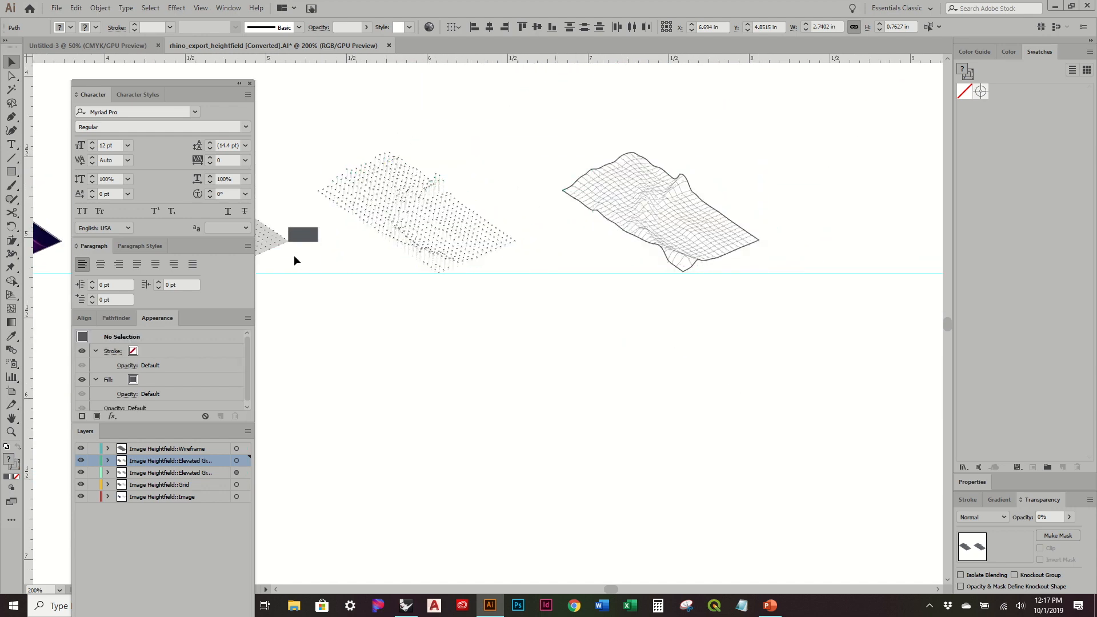
Step: Move the spacer to the elevated grid's right corner and shift the wireframe stage left to meet the spacer's right edge
left_click_drag(300, 239, 529, 254)
left_click_drag(592, 143, 557, 120)
scroll(574, 207, "up", 3, "alt")
left_click_drag(626, 188, 570, 214)
scroll(567, 215, "down", 5, "alt")
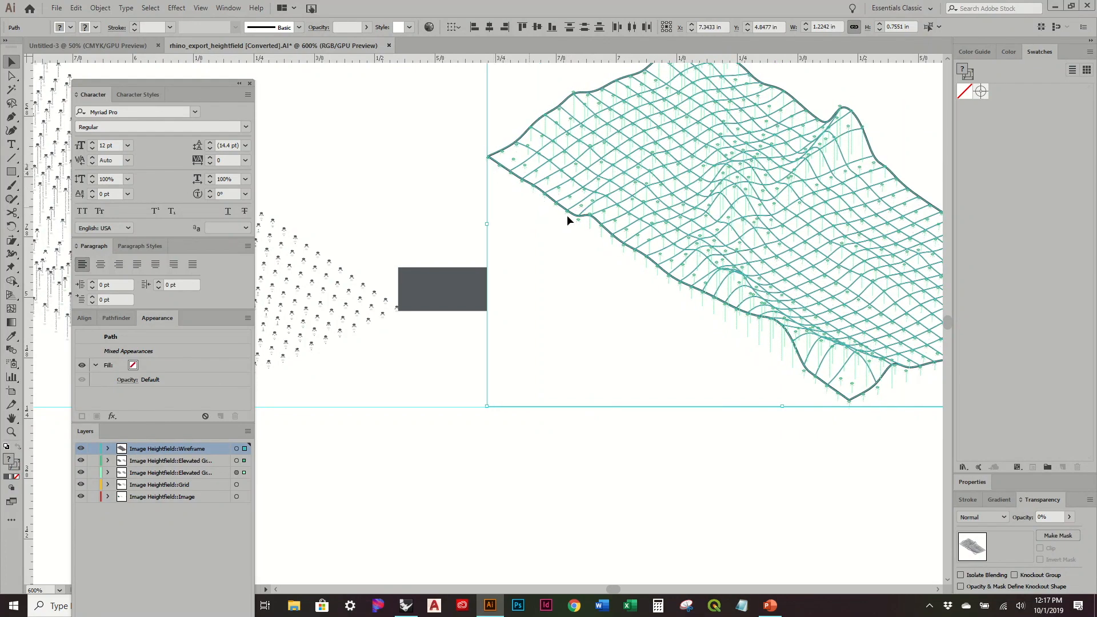
Step: Delete the spacer rectangle
left_click(601, 254)
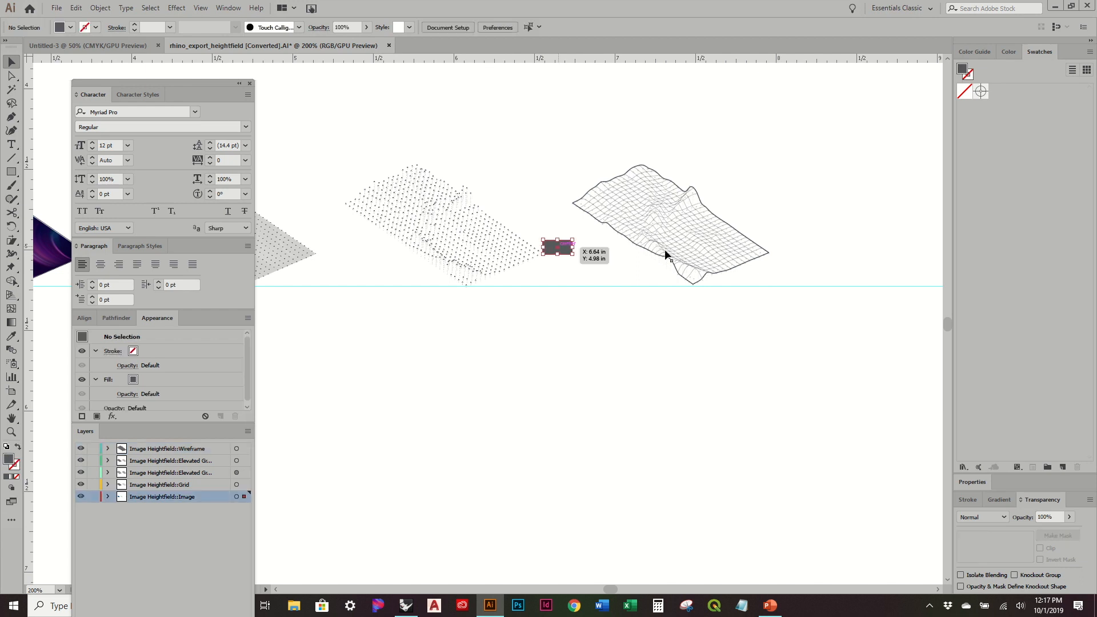
scroll(781, 238, "down", 3, "alt")
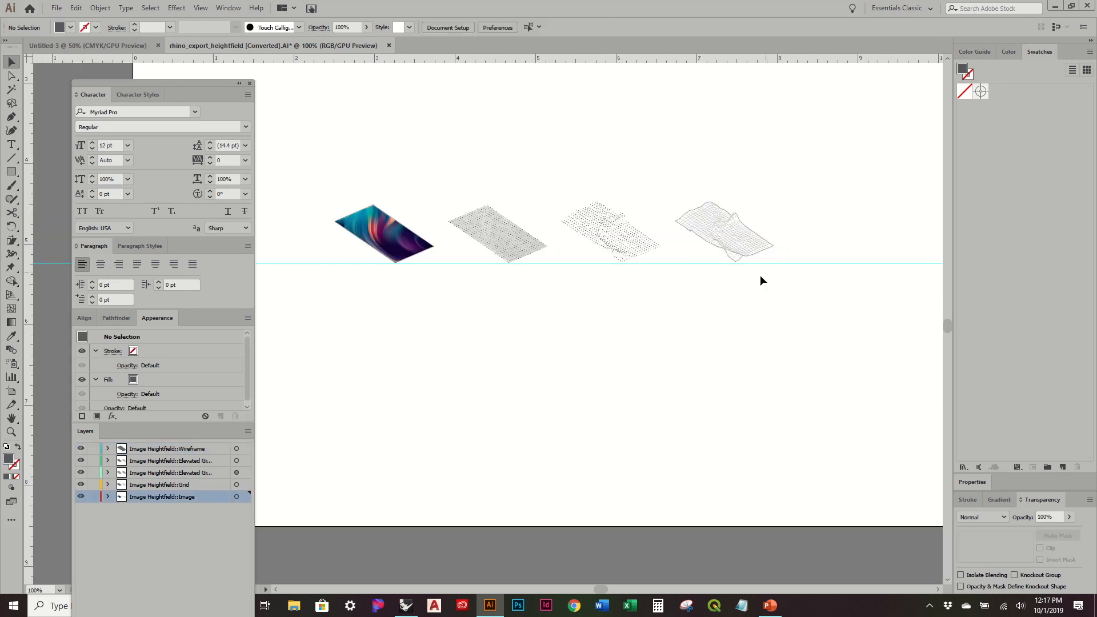
Step: Select all four stages and scale them proportionally to about 10.85 in wide and 1.52 in high, filling the artboard's width
left_click_drag(833, 353, 299, 133)
scroll(517, 201, "down", 1, "alt")
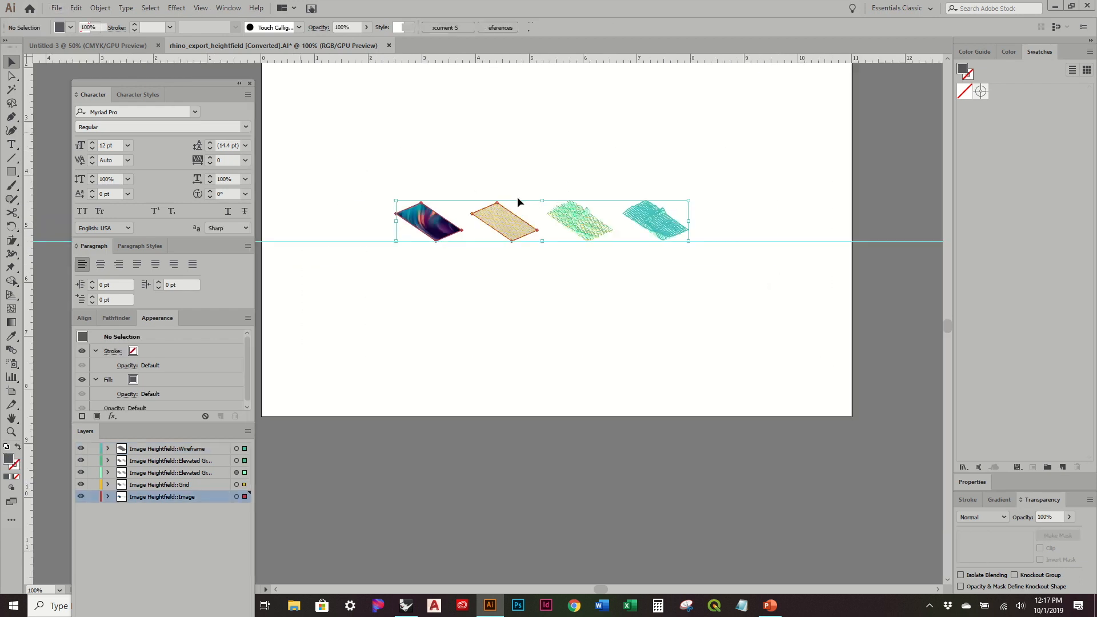
scroll(518, 202, "down", 2, "alt")
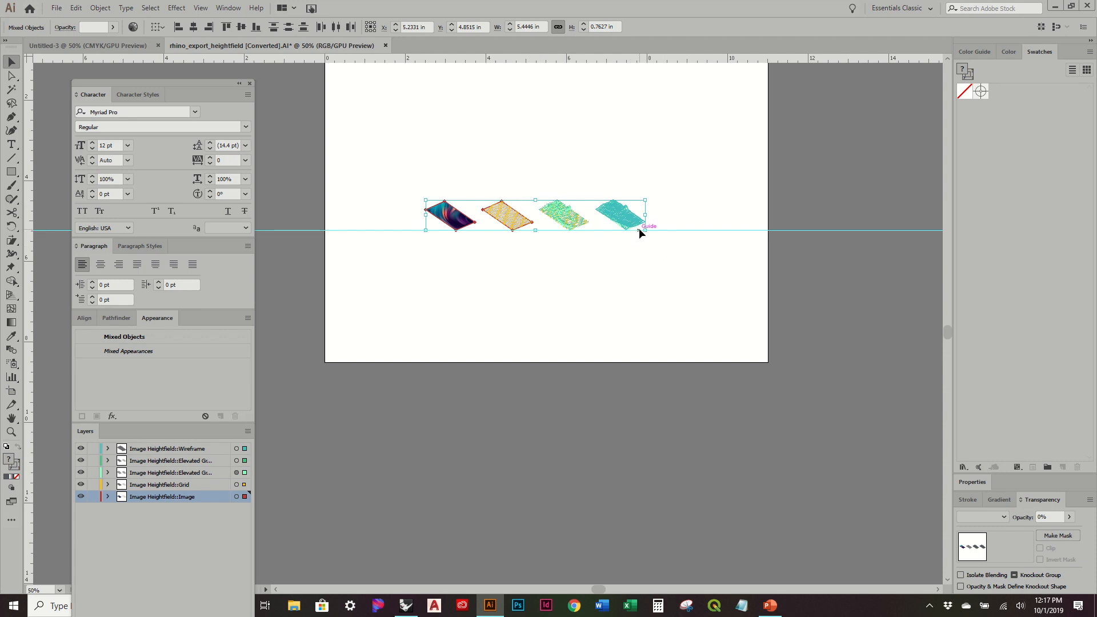
left_click_drag(646, 232, 777, 283, "shift")
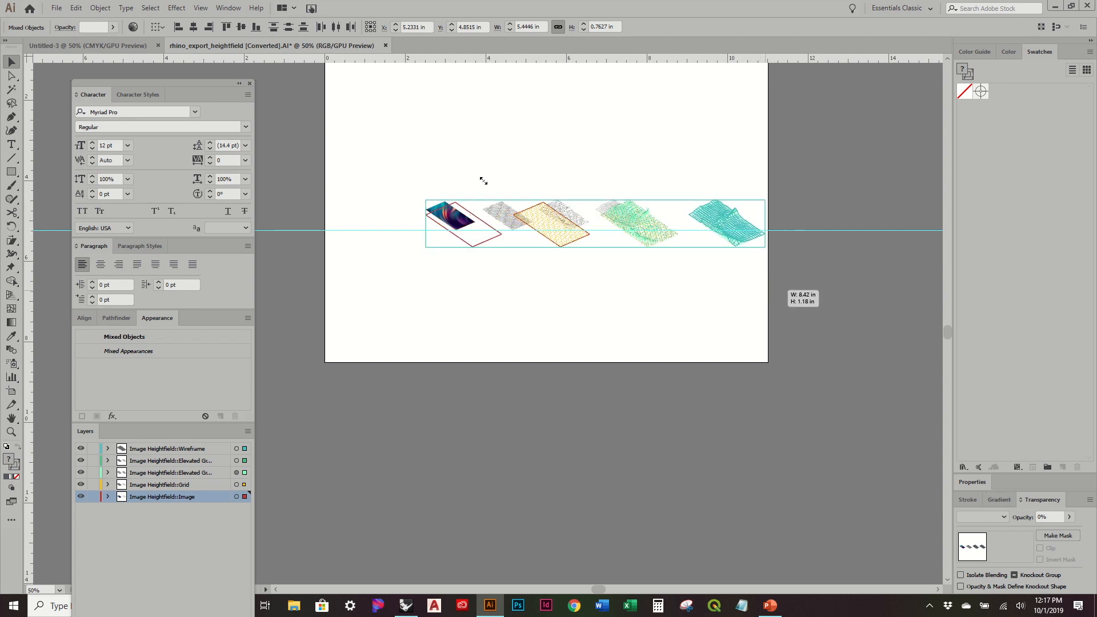
left_click_drag(427, 192, 328, 164, "shift")
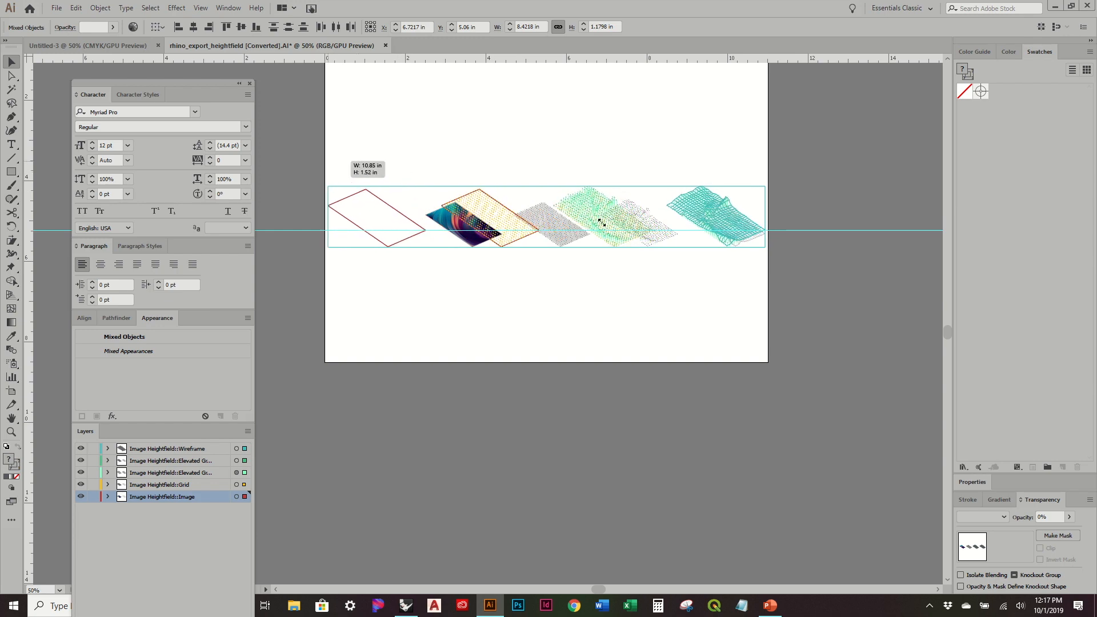
Step: Deselect the scaled artwork and examine the line weights and dots of the elevated grid and wireframe stages up close
scroll(591, 215, "up", 6, "alt")
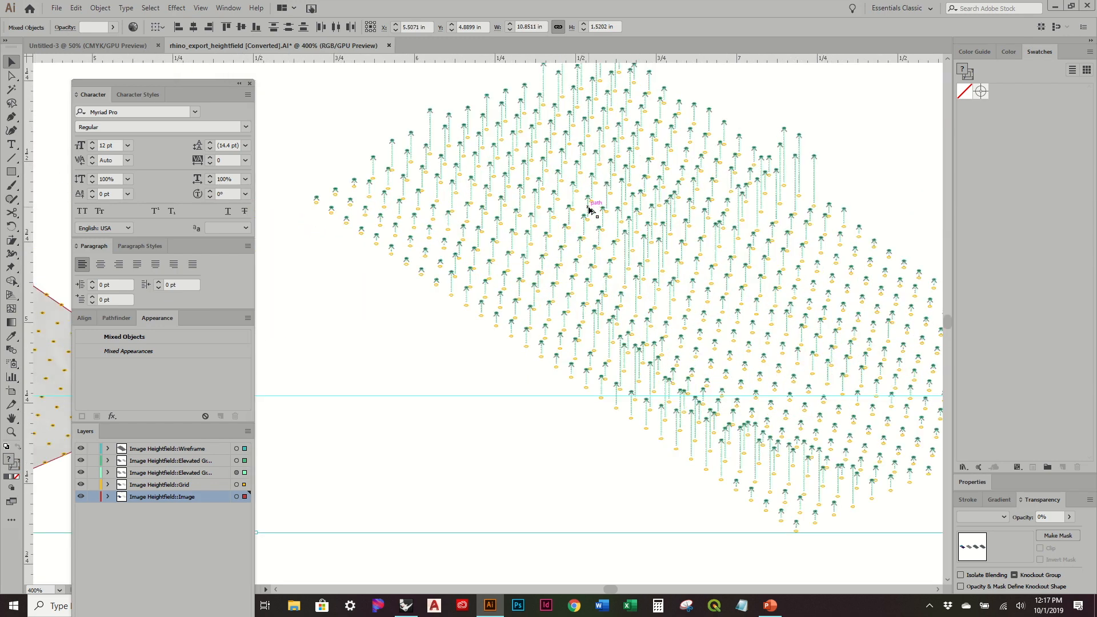
scroll(402, 222, "down", 1, "alt")
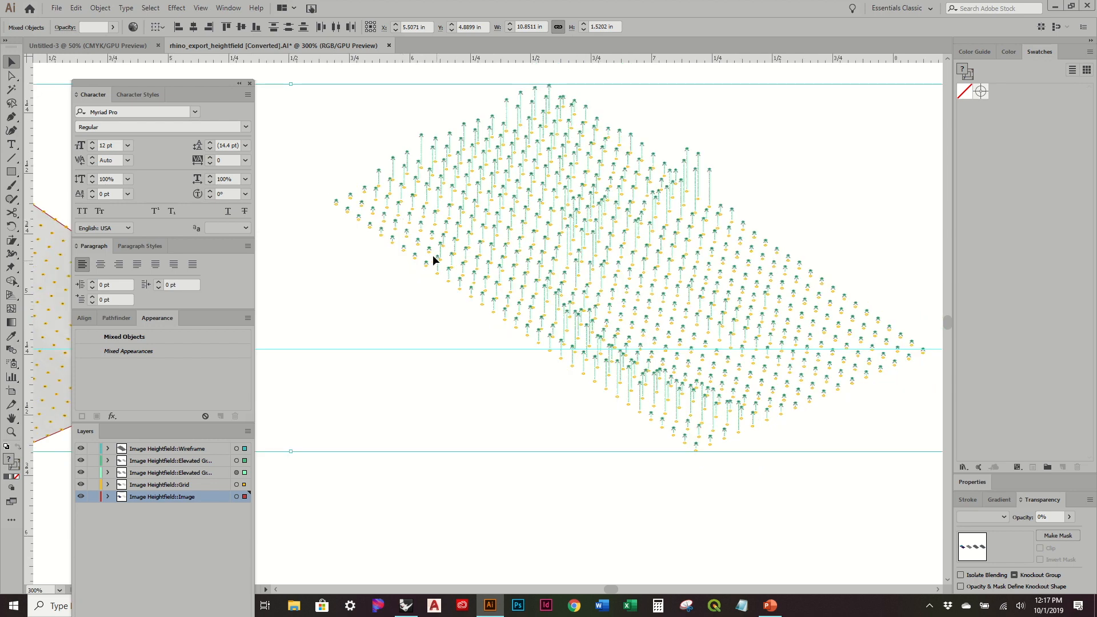
scroll(452, 272, "up", 4, "alt")
scroll(477, 253, "down", 5, "alt")
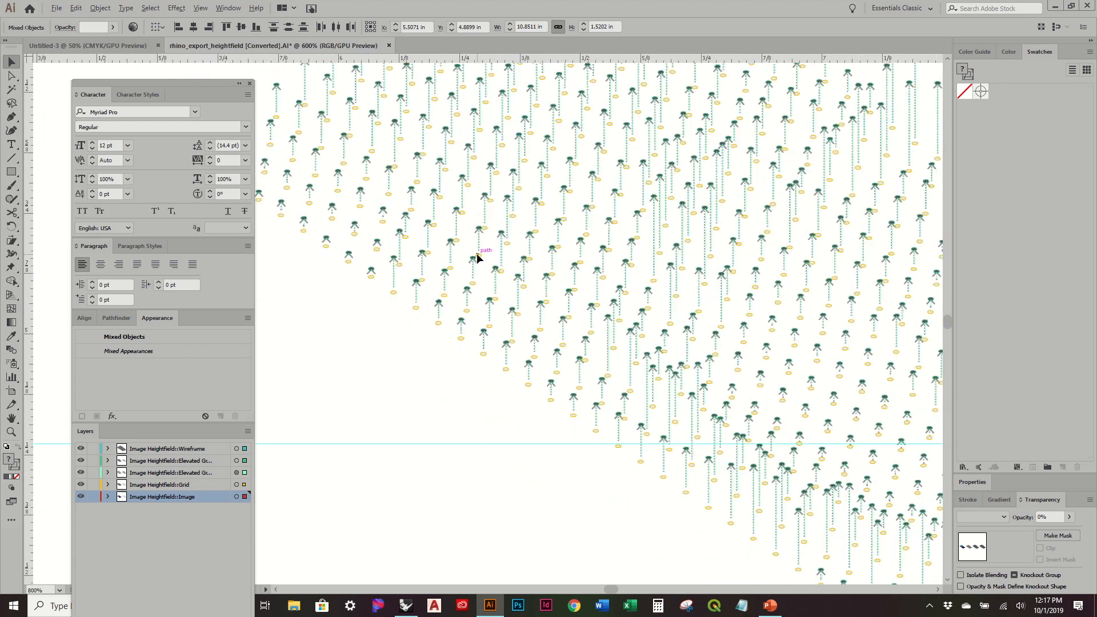
left_click(726, 226)
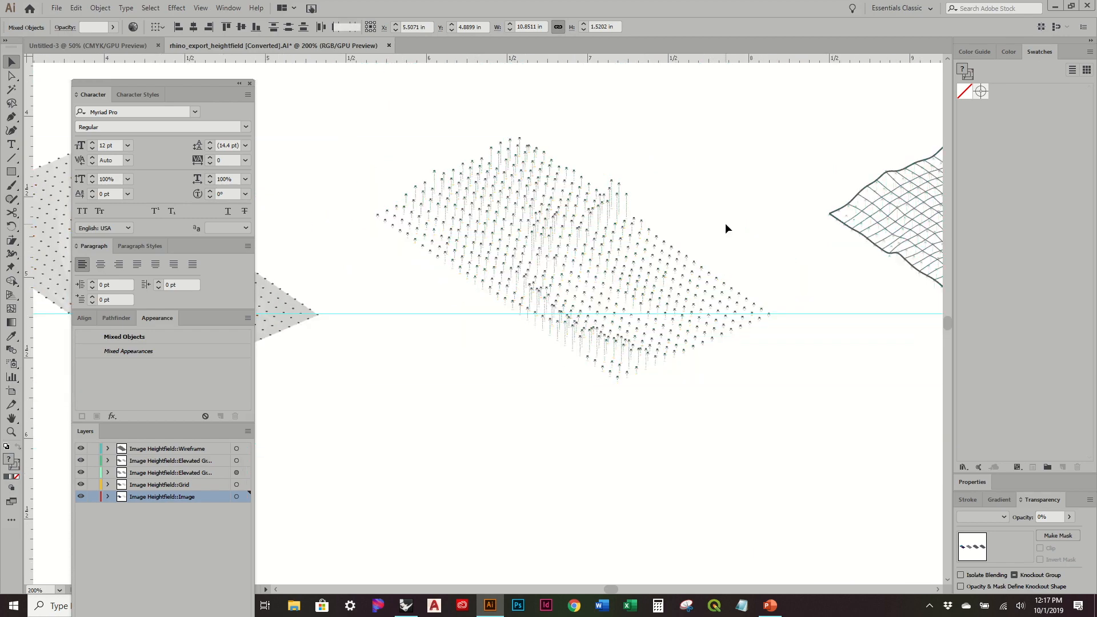
scroll(566, 250, "up", 4, "alt")
scroll(551, 217, "down", 5, "alt")
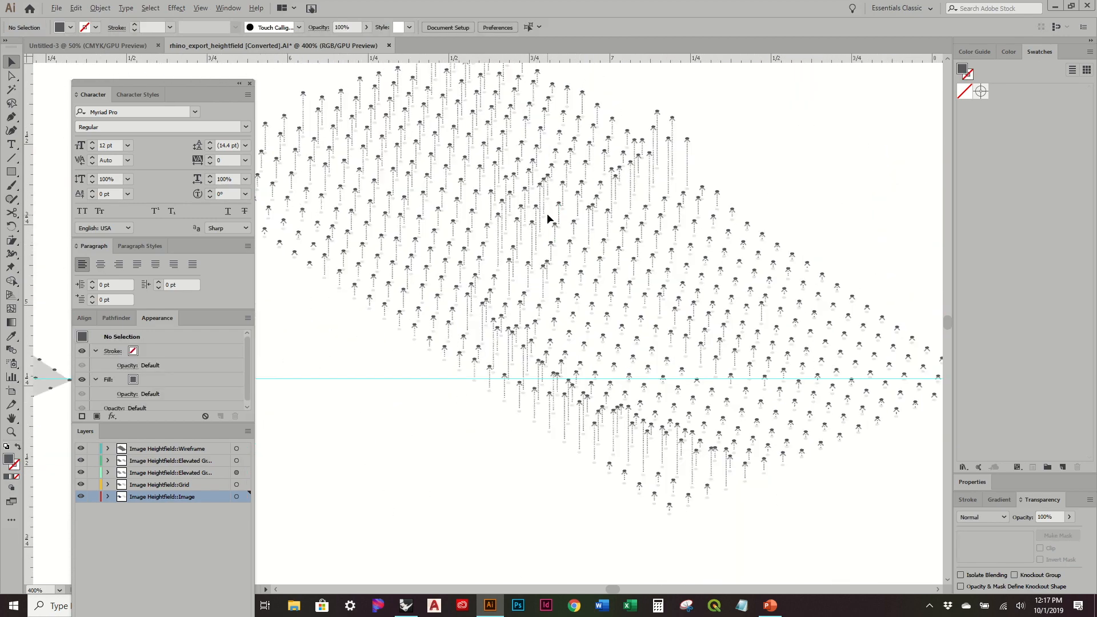
left_click_drag(701, 206, 491, 208)
scroll(680, 194, "up", 4, "alt")
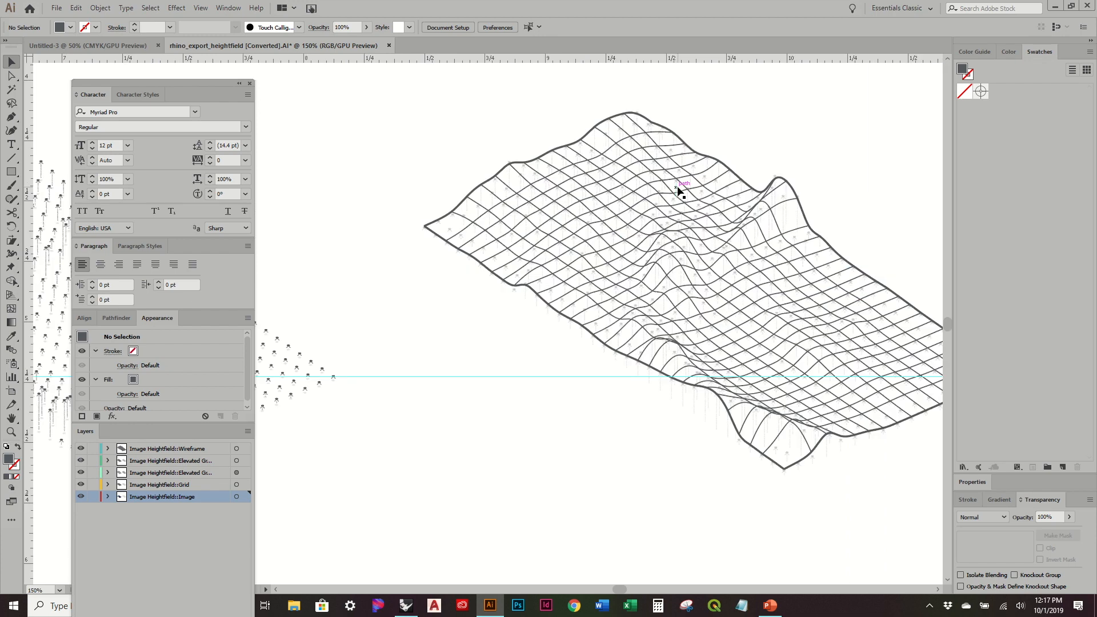
scroll(675, 188, "down", 6, "alt")
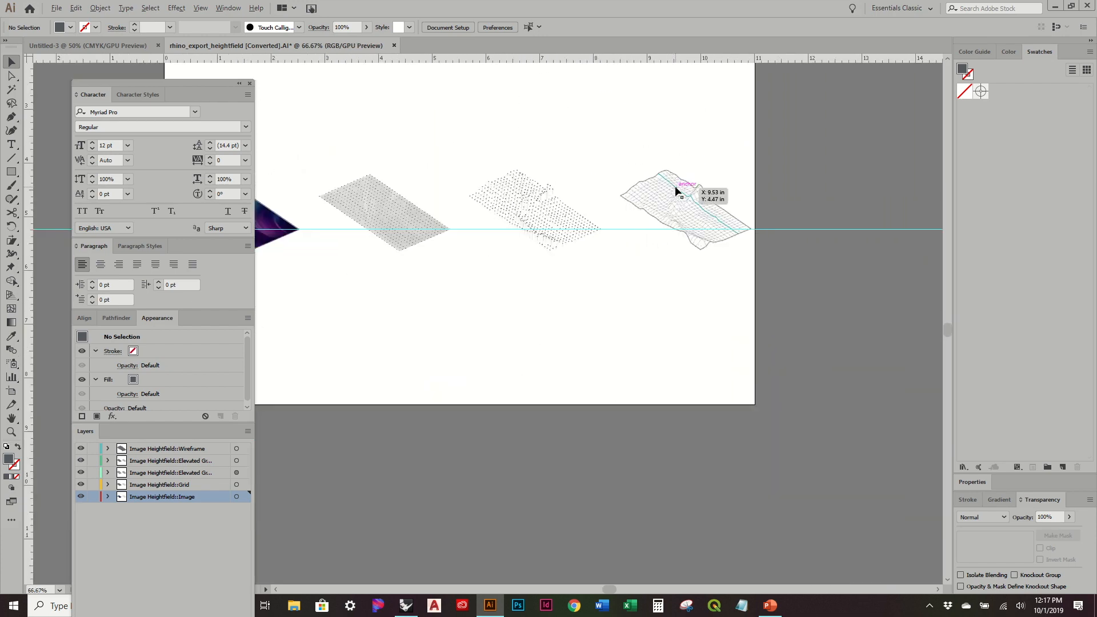
Step: Check the Scale Strokes & Effects option in the general preferences
left_click(56, 8)
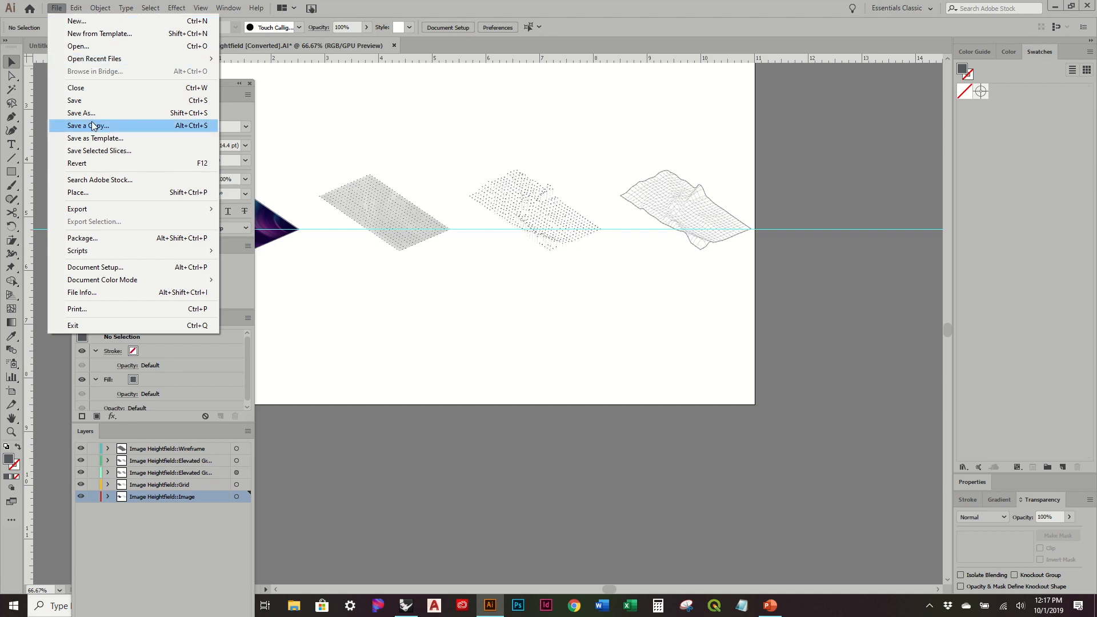
left_click(76, 8)
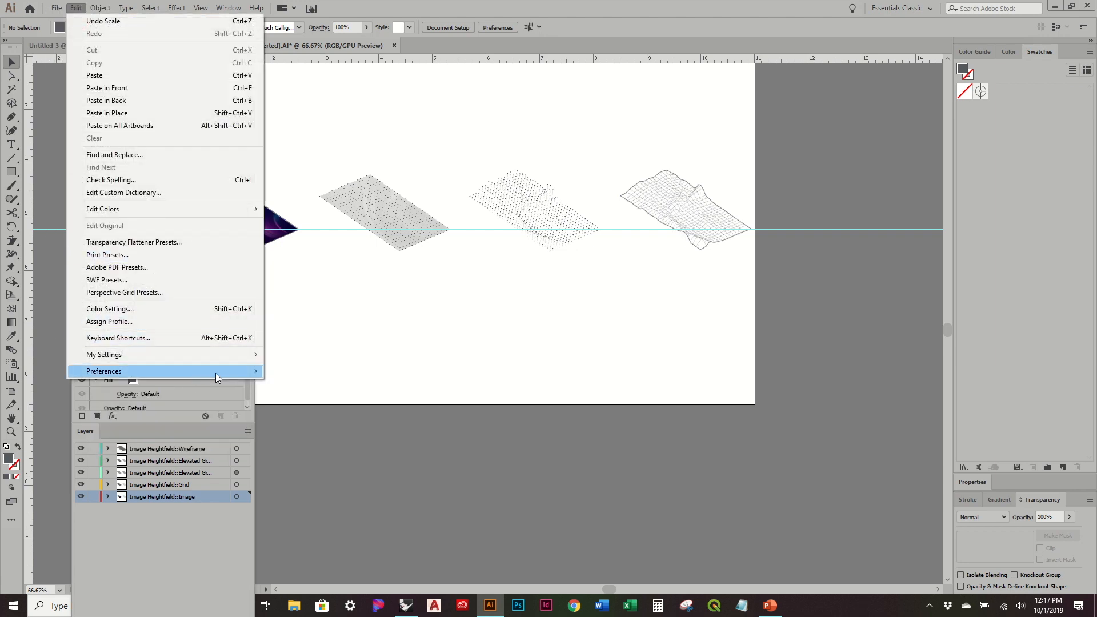
mouse_move(215, 372)
left_click(301, 374)
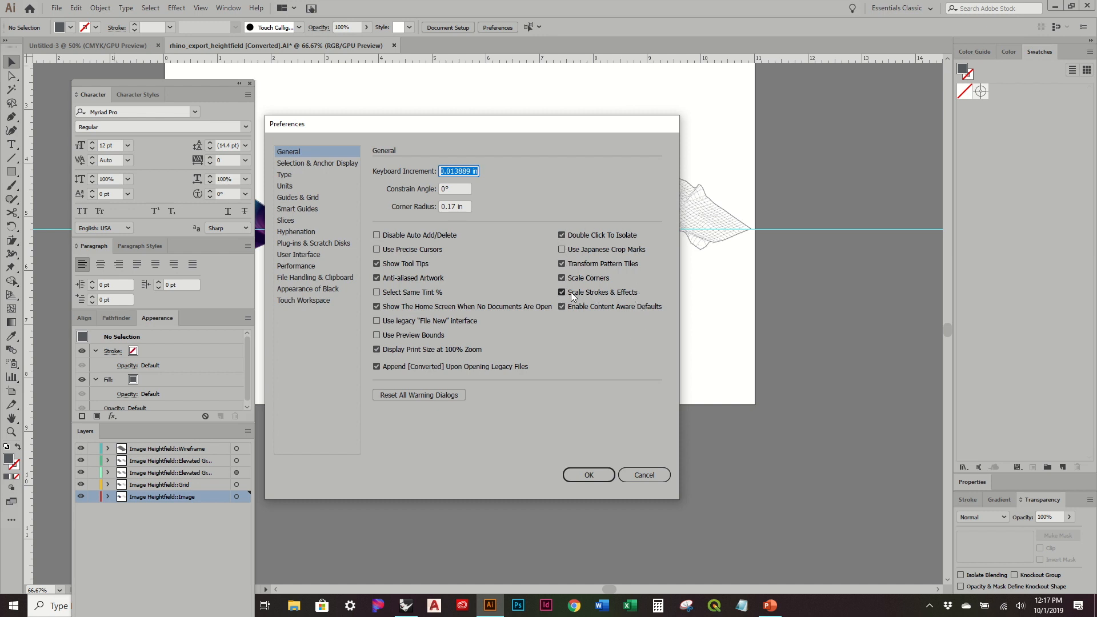
left_click(589, 475)
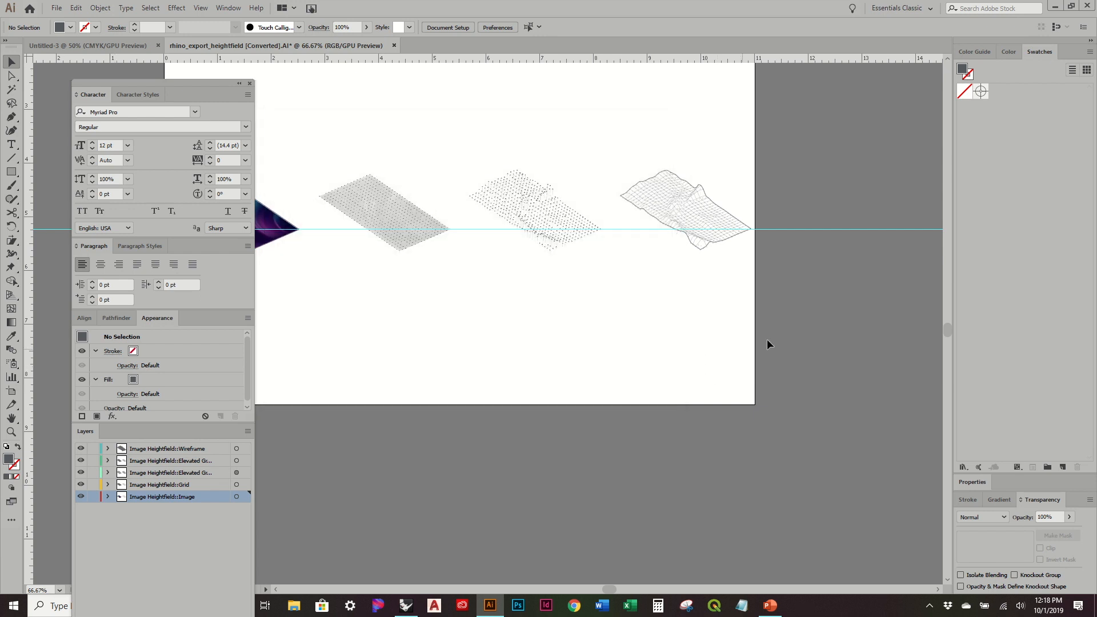
Step: Resize the artboard to 36 in wide by 24 in high
scroll(776, 334, "down", 1, "alt")
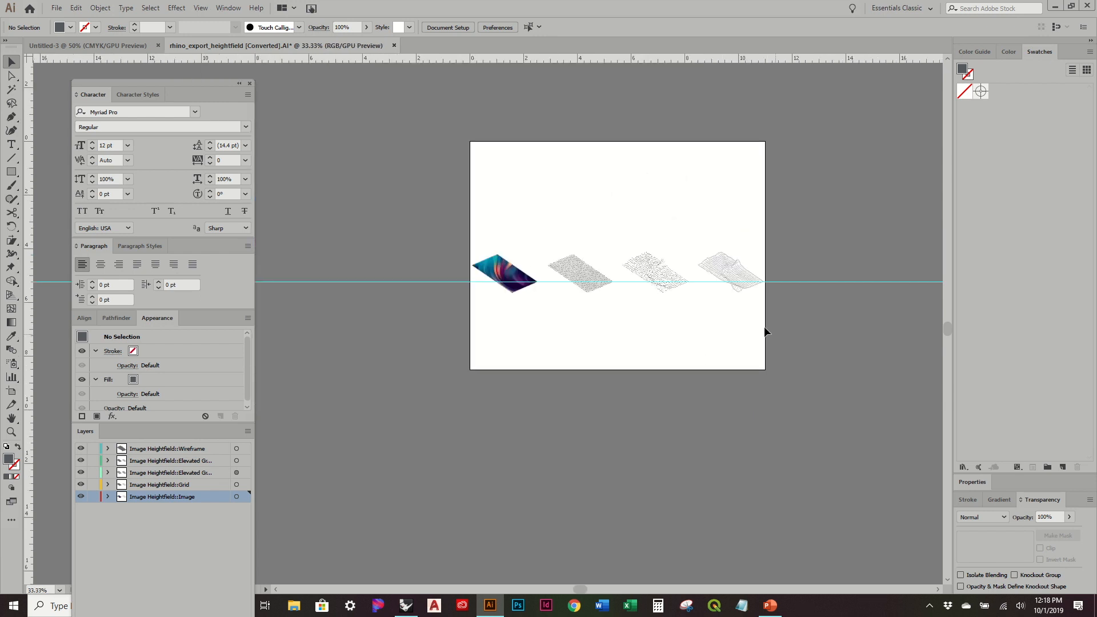
left_click(12, 391)
scroll(429, 279, "down", 1, "alt")
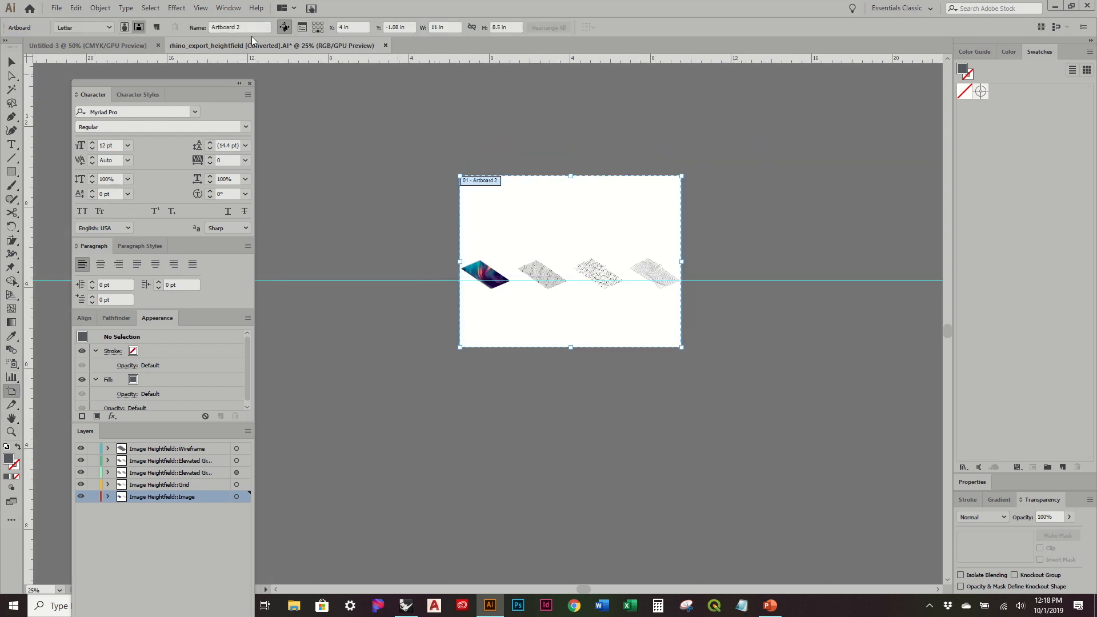
left_click(445, 27)
type("36")
key("Tab")
type("24")
key("Tab")
scroll(609, 224, "down", 1, "alt")
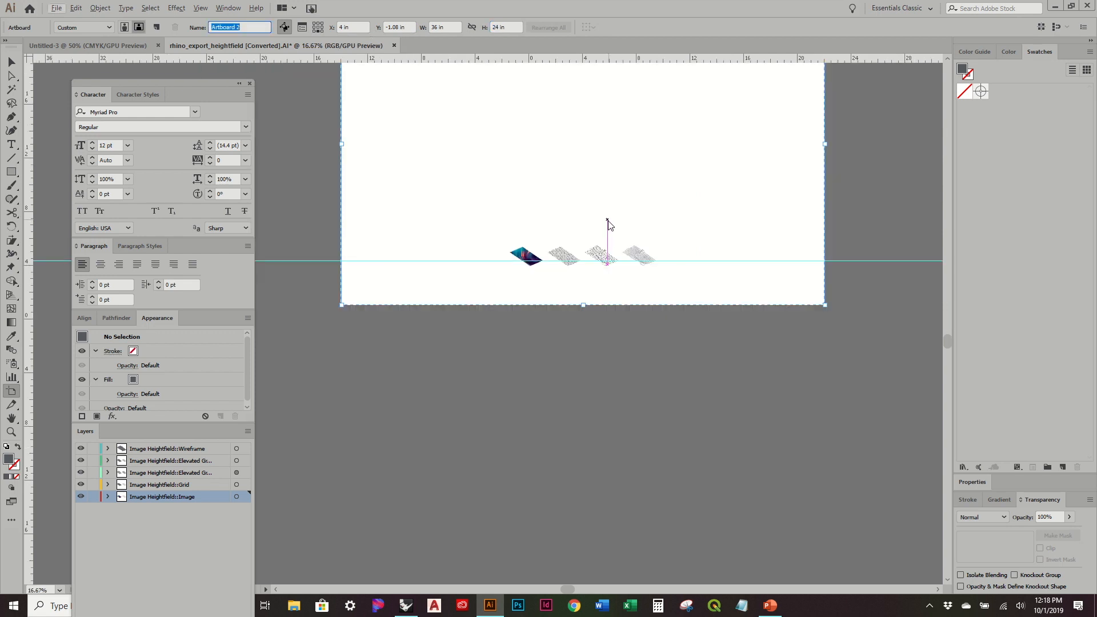
Step: Move all four stages to the artboard's upper left and scale them proportionally to about 26.35 in wide and 3.69 in high
left_click(14, 63)
scroll(614, 238, "up", 5)
left_click_drag(710, 429, 380, 302)
left_click_drag(528, 394, 382, 196)
left_click_drag(517, 208, 741, 287)
left_click_drag(772, 292, 716, 280)
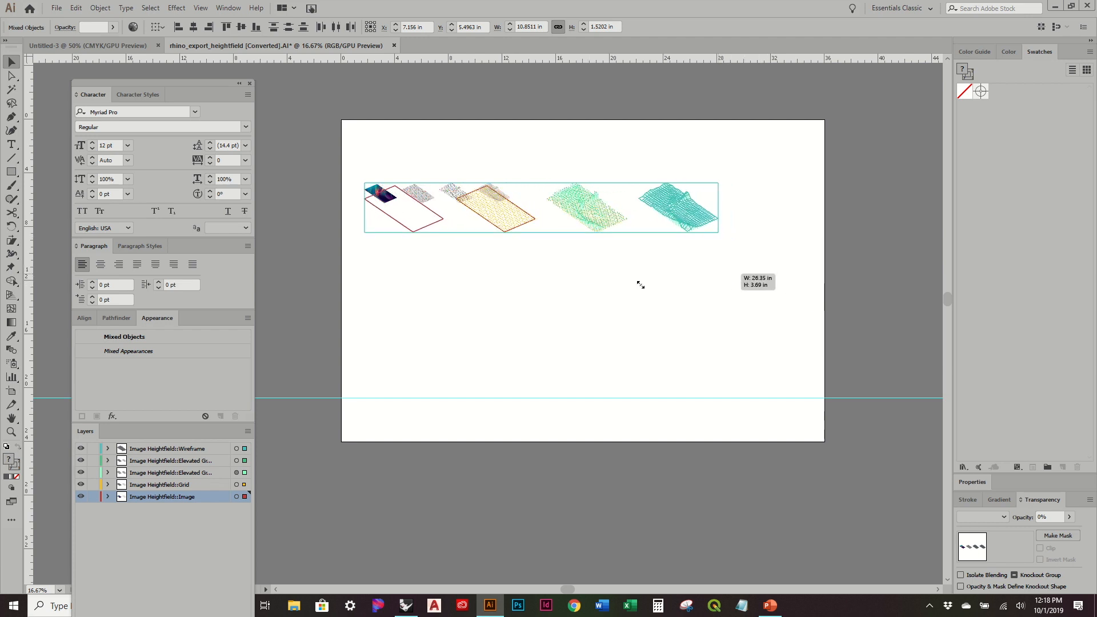
left_click(639, 286)
Step: Draw a text area about 3.77 in wide and 1.53 in high below the image stage and clear its placeholder text
scroll(579, 189, "up", 4, "alt")
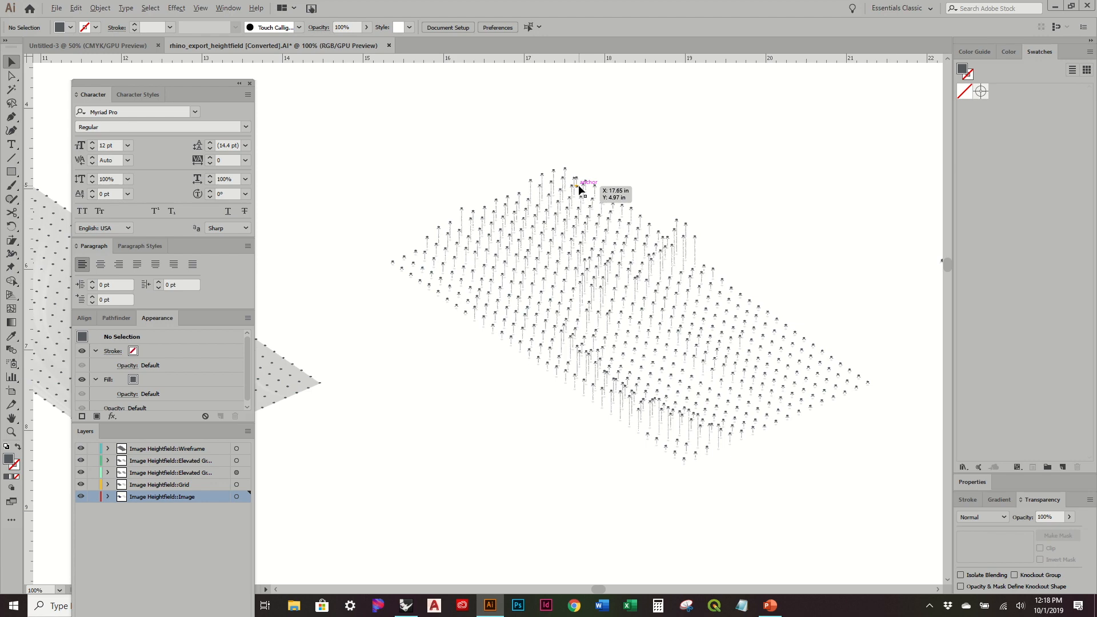
scroll(652, 229, "down", 2, "alt")
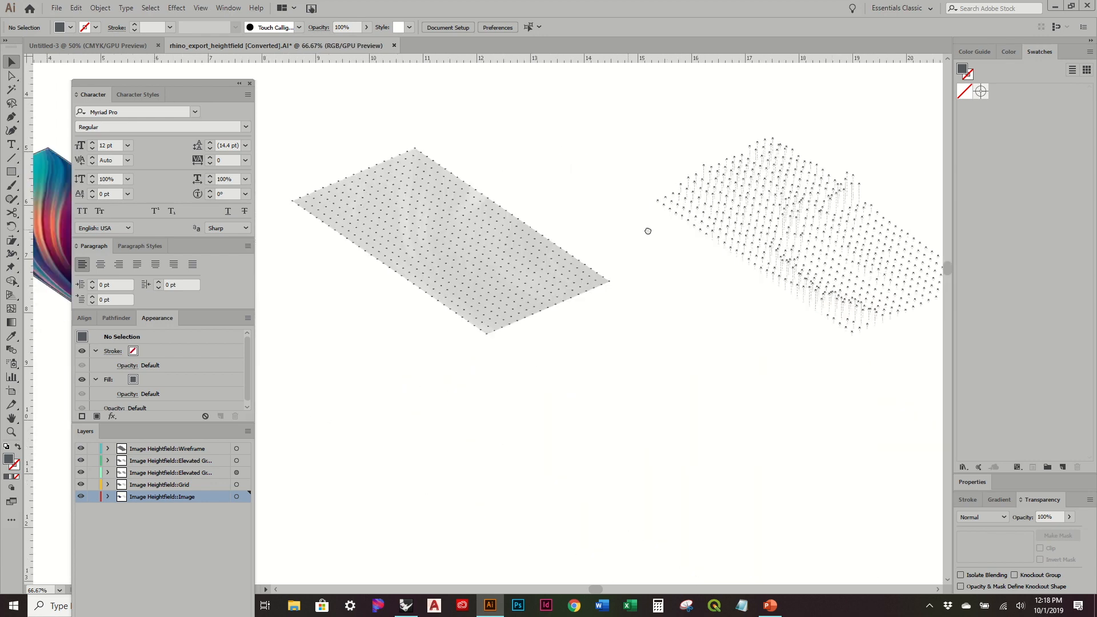
left_click_drag(756, 285, 625, 305)
scroll(681, 311, "down", 1, "alt")
scroll(360, 305, "up", 1, "alt")
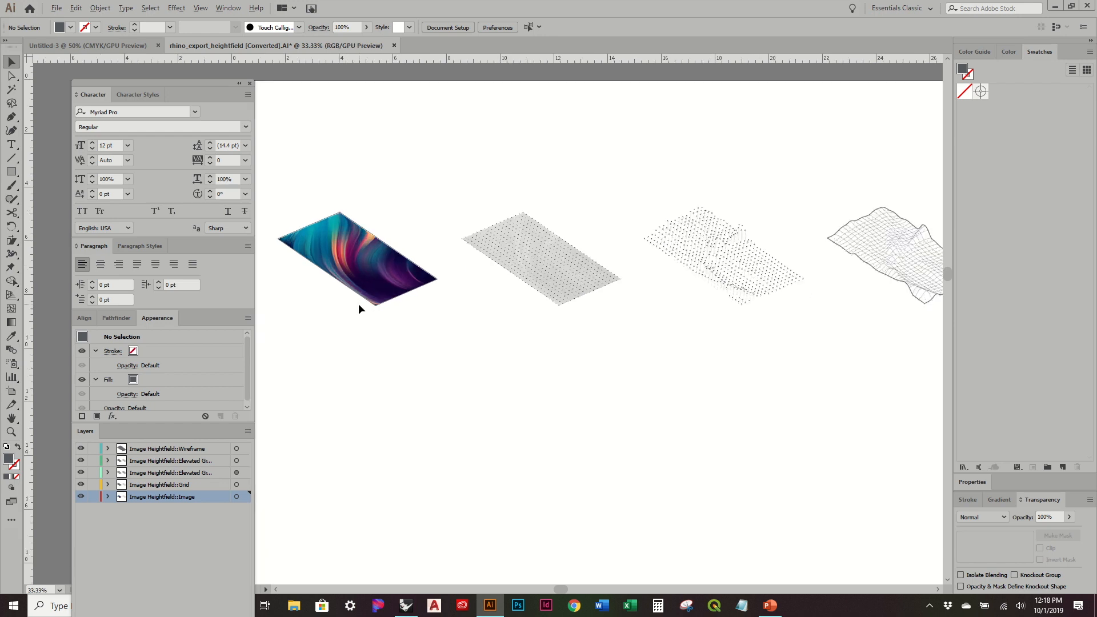
left_click_drag(331, 311, 431, 311)
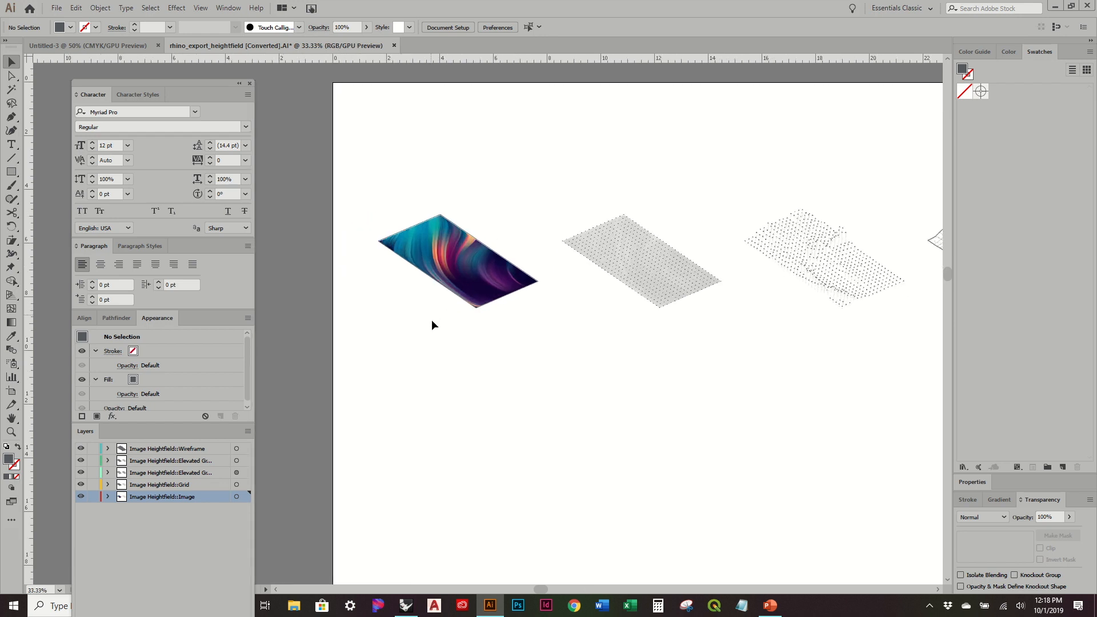
scroll(431, 314, "up", 1, "alt")
key("t")
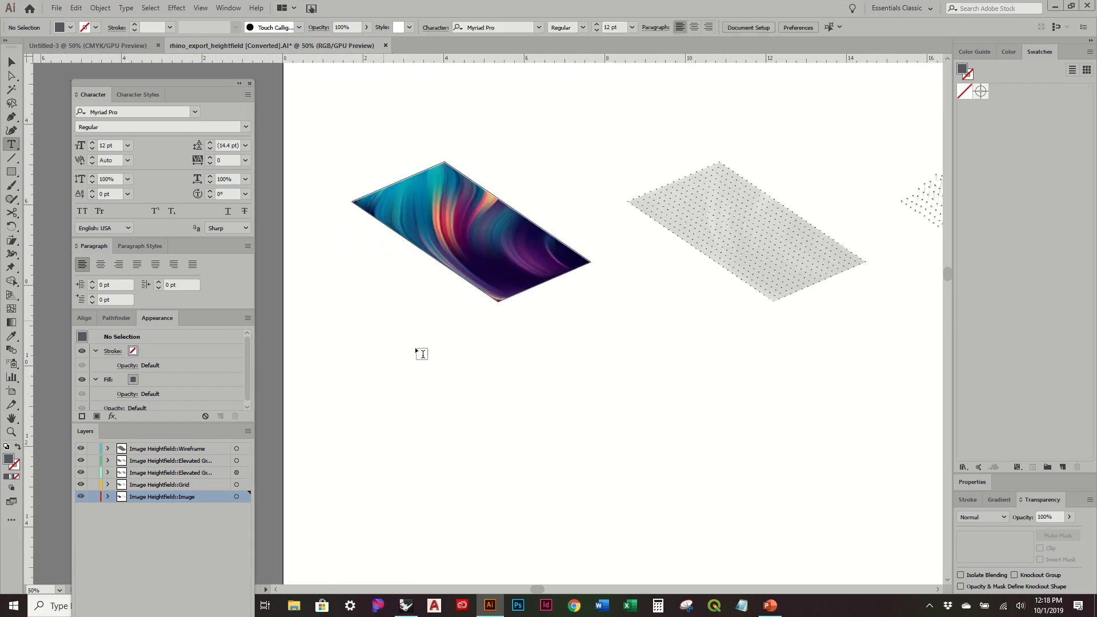
left_click_drag(355, 307, 510, 364)
scroll(352, 304, "up", 1, "alt")
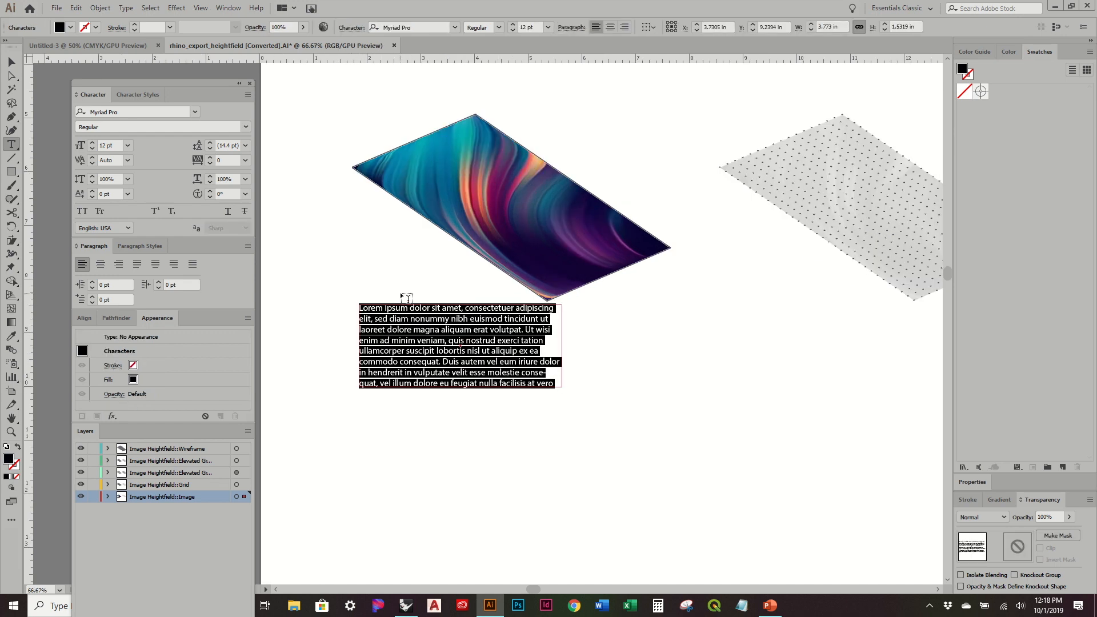
key("BackSpace")
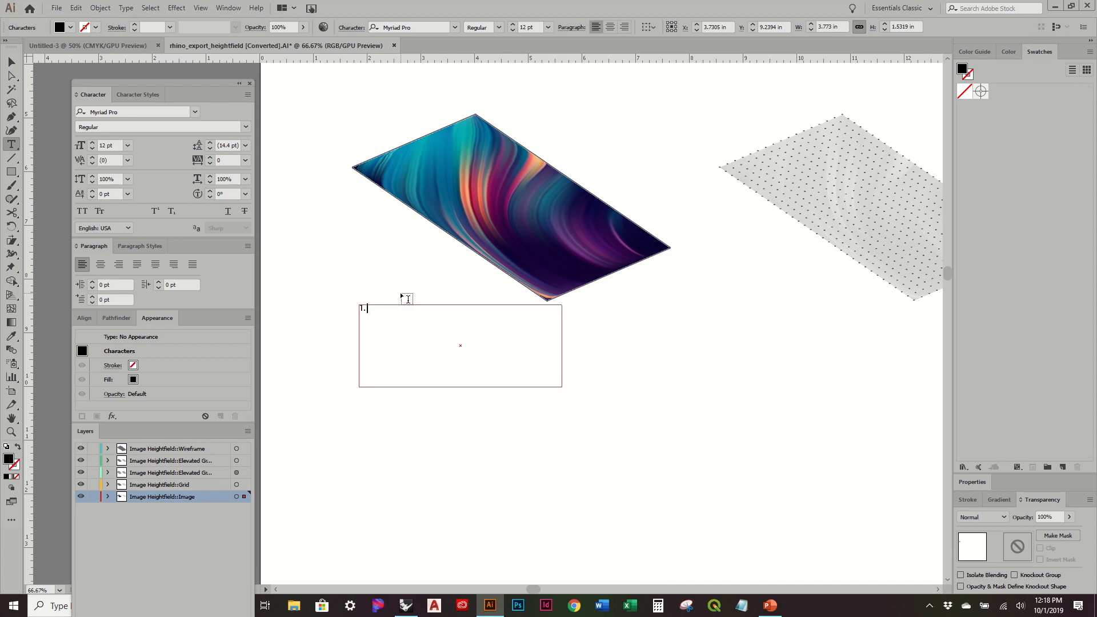
Step: Enter "1. Image selection for landform" as the image stage's caption
type("1. Image Sele")
key("BackSpace")
key("BackSpace")
key("BackSpace")
type("selection of")
key("BackSpace")
key("BackSpace")
type("fo")
type("r landform from")
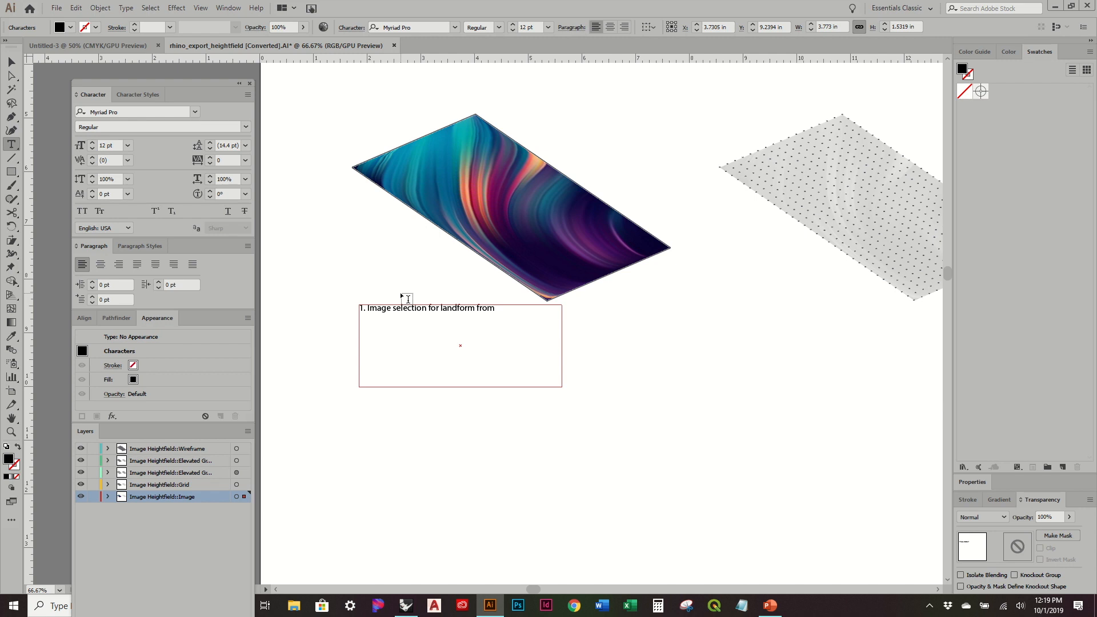
key("BackSpace")
key("BackSpace")
key("BackSpace")
key("Escape")
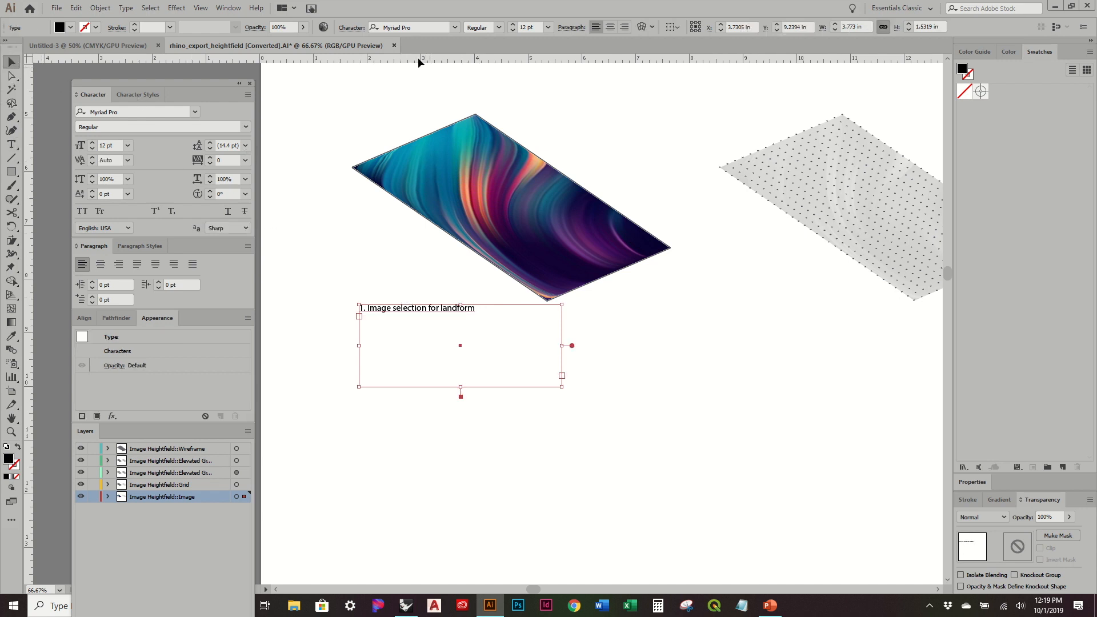
Step: Set the caption's font to Nimbus Sans and fill it with a dark grey from the My Library colours
left_click(455, 27)
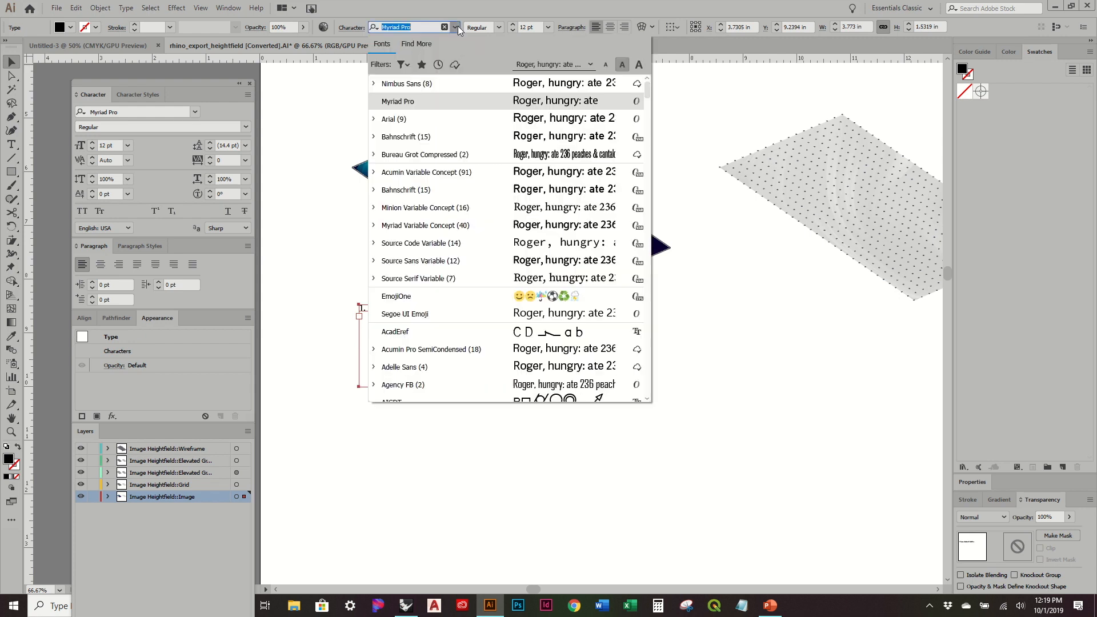
left_click(441, 90)
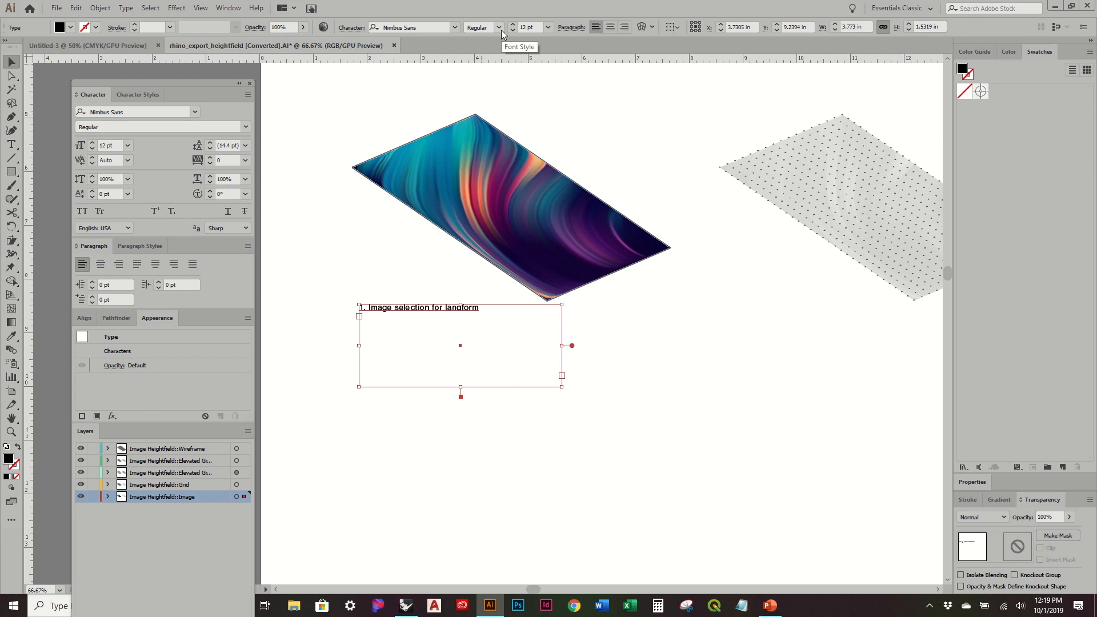
left_click(379, 215)
left_click(420, 311)
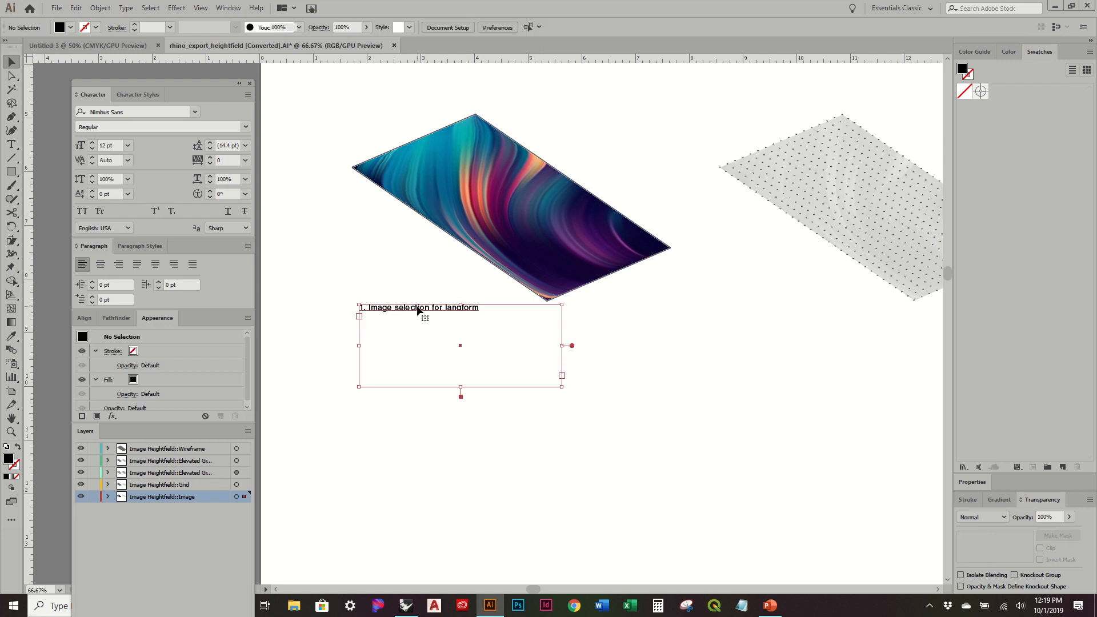
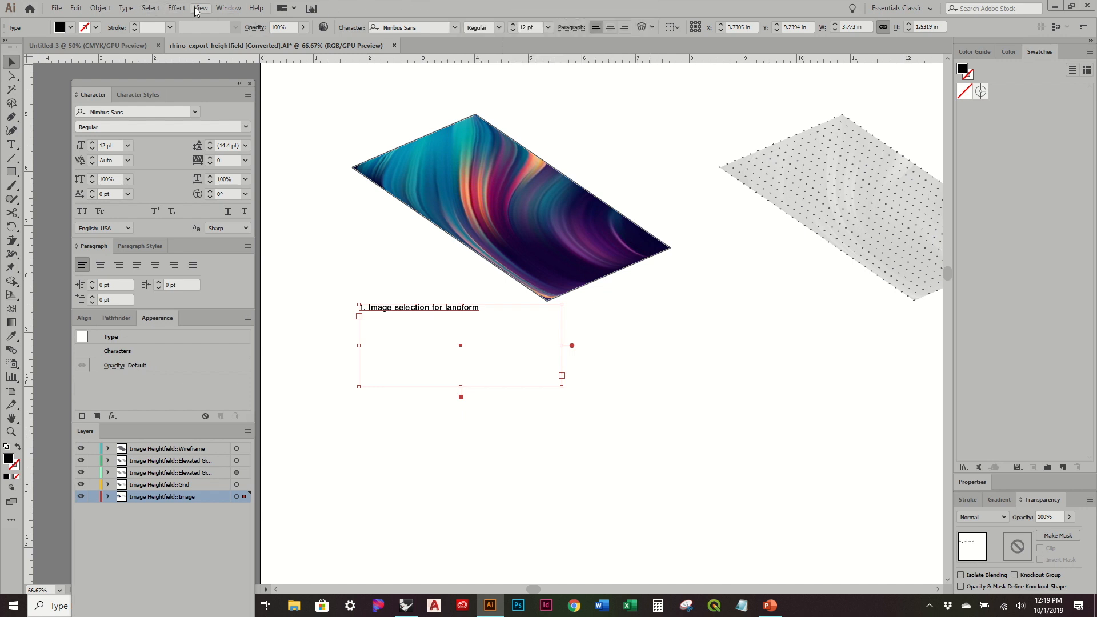
left_click(228, 8)
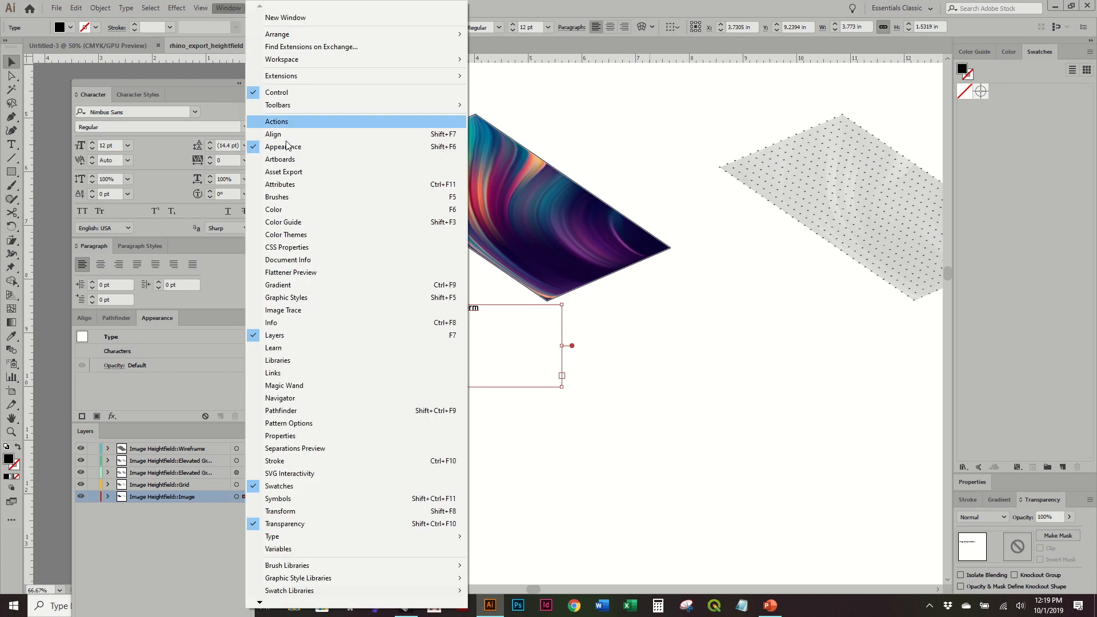
left_click(323, 360)
left_click(829, 375)
Step: Shorten the caption's text area to about 0.28 in high
left_click_drag(602, 345, 537, 346)
scroll(318, 298, "down", 1, "alt")
left_click_drag(426, 365, 428, 315)
Step: Remove the "1." numbering from the caption so it reads "Image selection for landform"
scroll(368, 319, "up", 3, "alt")
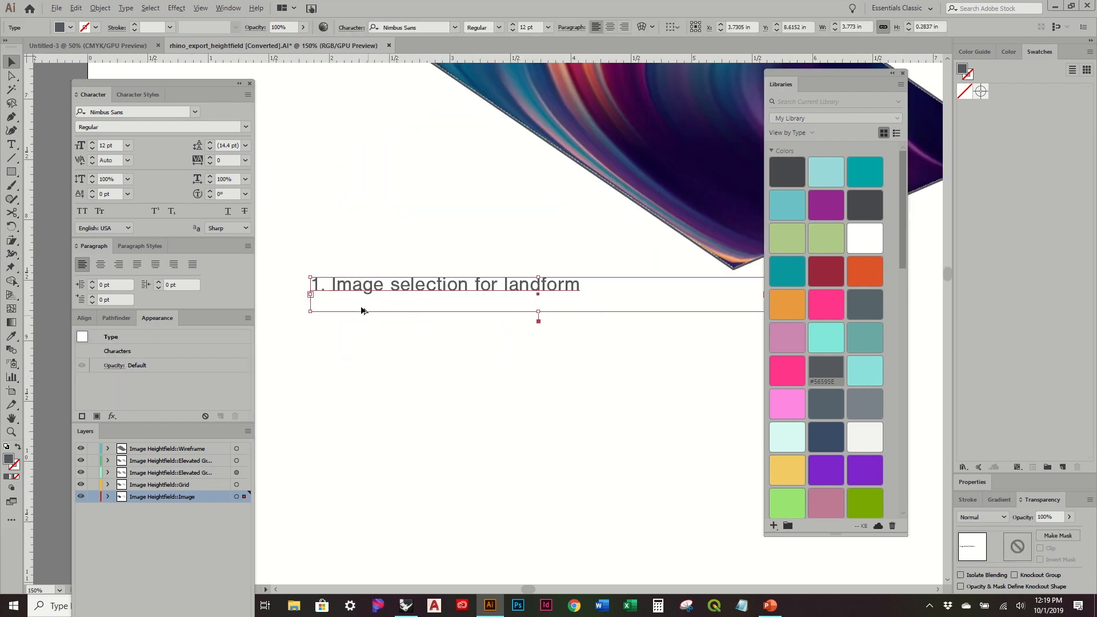
double_click(329, 284)
left_click_drag(329, 284, 297, 284)
key("BackSpace")
left_click(12, 62)
left_click(417, 204)
Step: Duplicate the caption straight across to sit below the grid stage
scroll(417, 203, "down", 3, "alt")
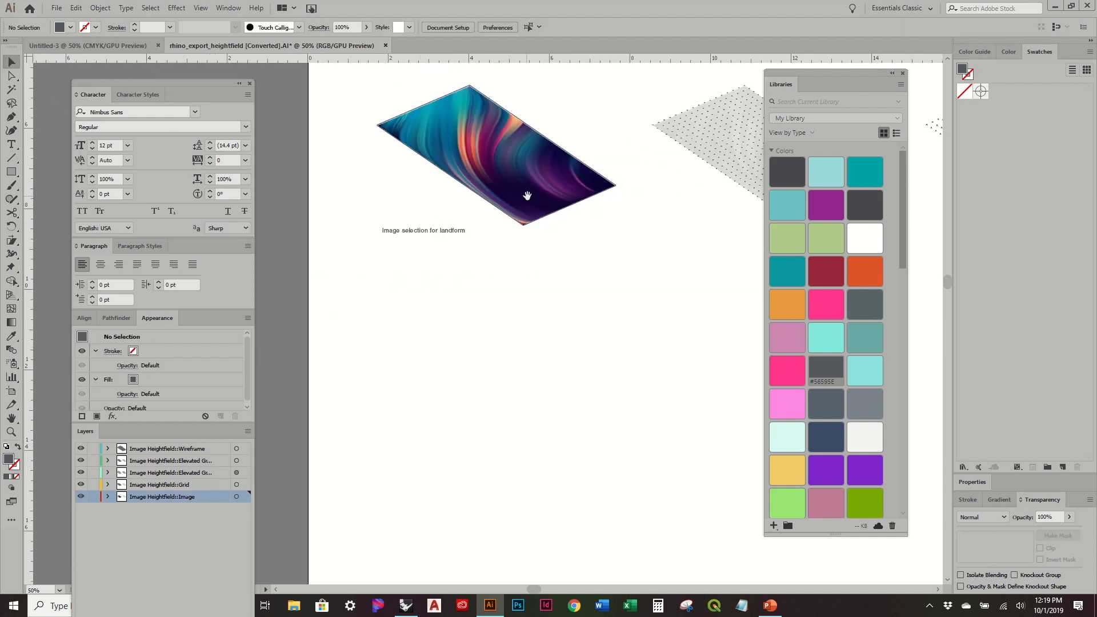
left_click_drag(506, 203, 428, 232)
left_click(362, 278)
left_click_drag(347, 277, 630, 277)
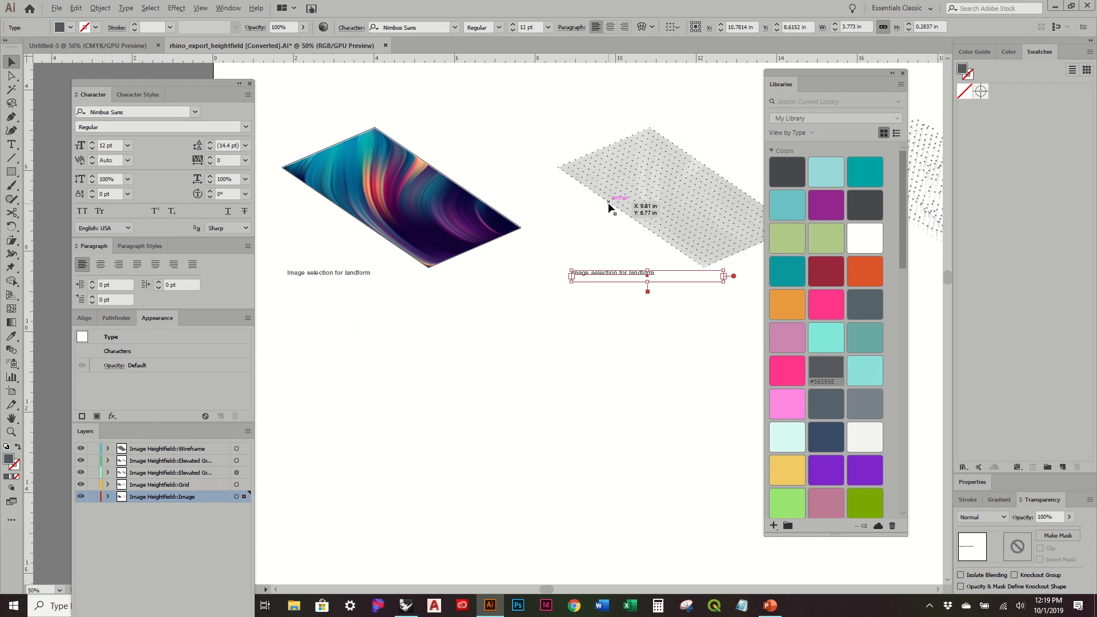
Step: Align the duplicated caption's left edge with the left corner of the grid stage
scroll(611, 209, "up", 1, "alt")
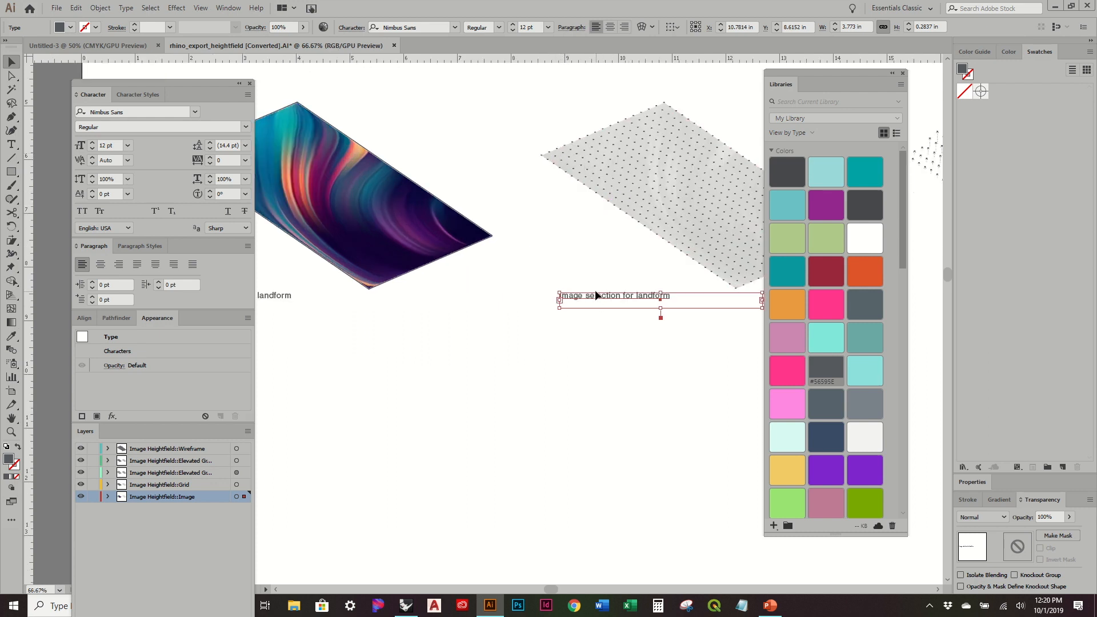
left_click_drag(573, 294, 606, 296)
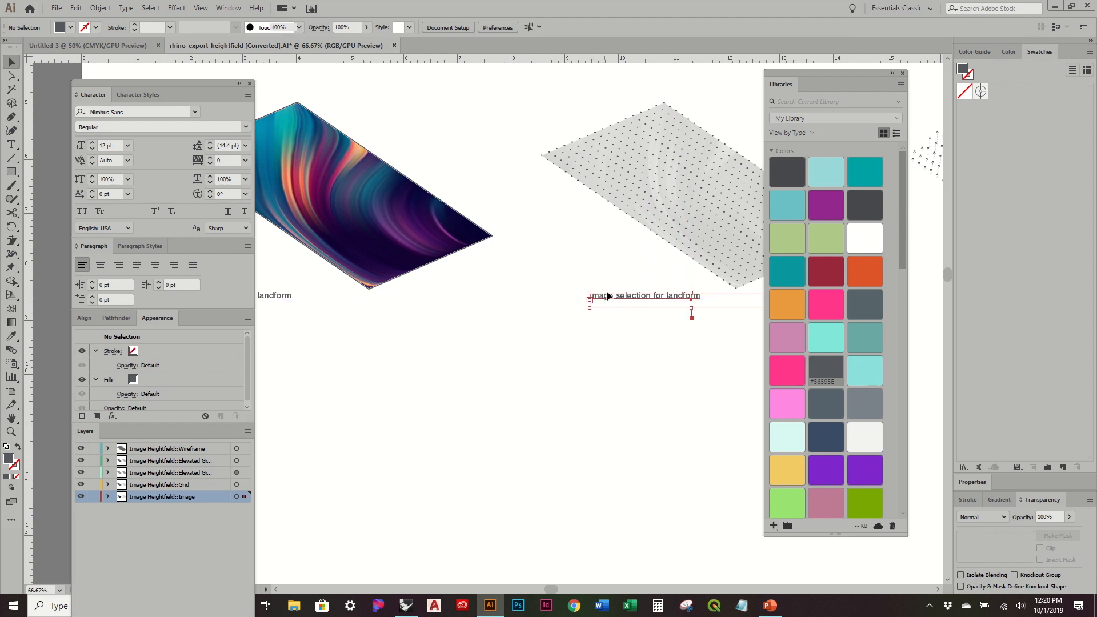
left_click(555, 158, "shift")
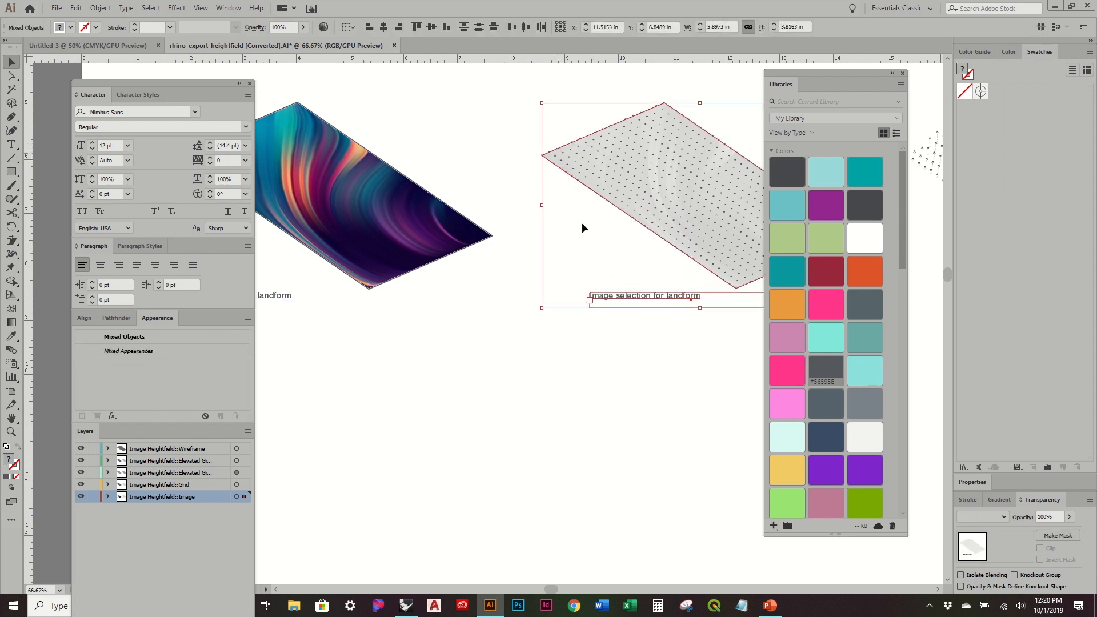
left_click(369, 27)
left_click(660, 410)
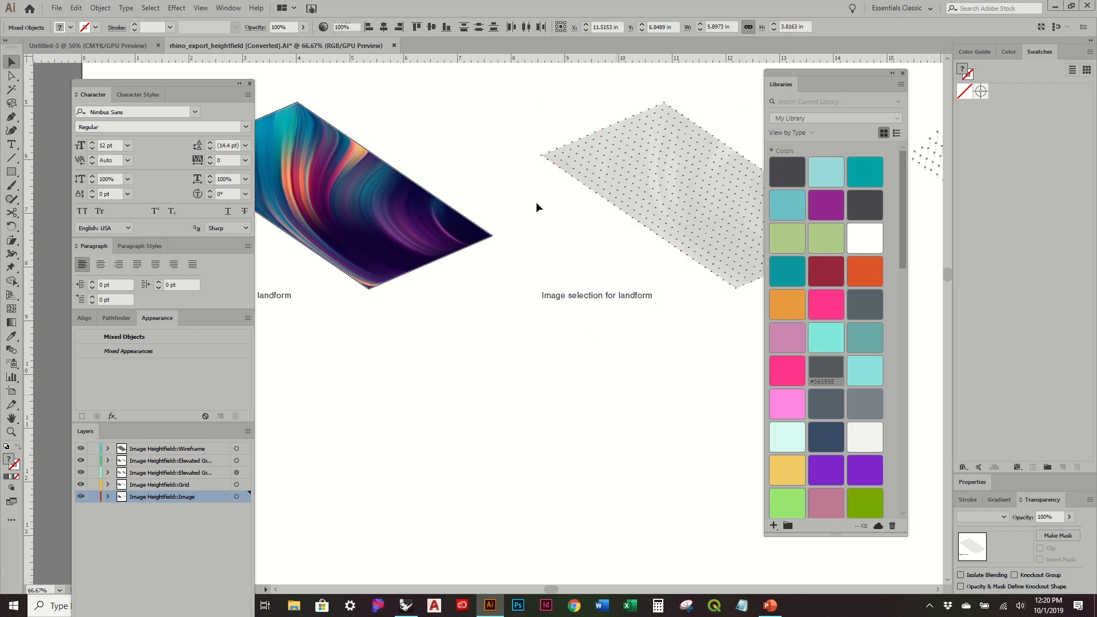
Step: Replace the grid stage's caption text with "Creating grid of points"
left_click(583, 299)
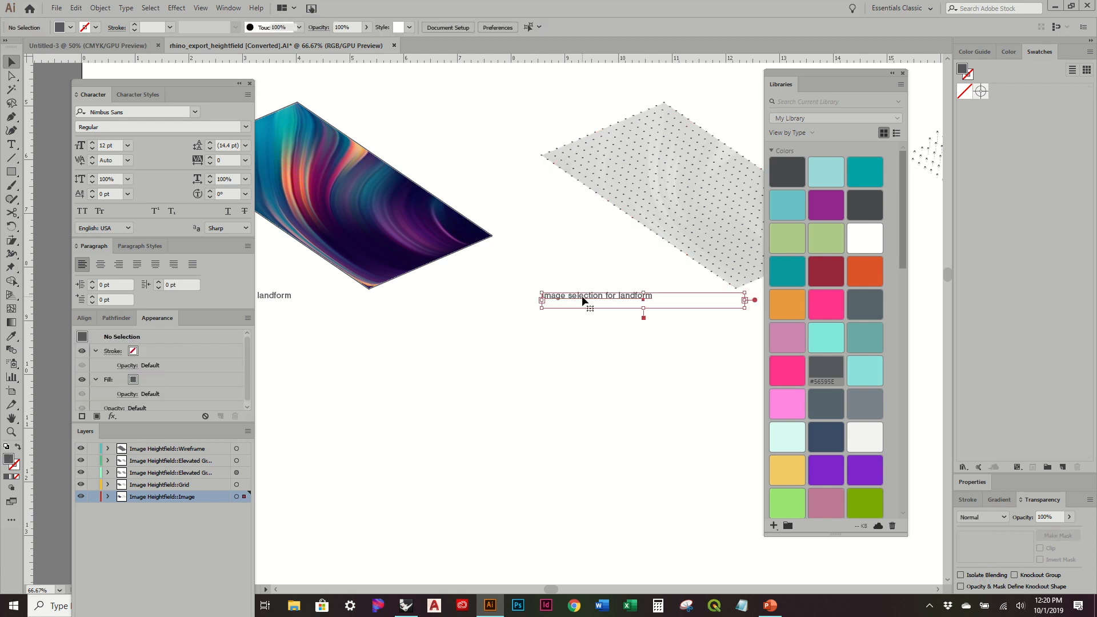
triple_click(583, 300)
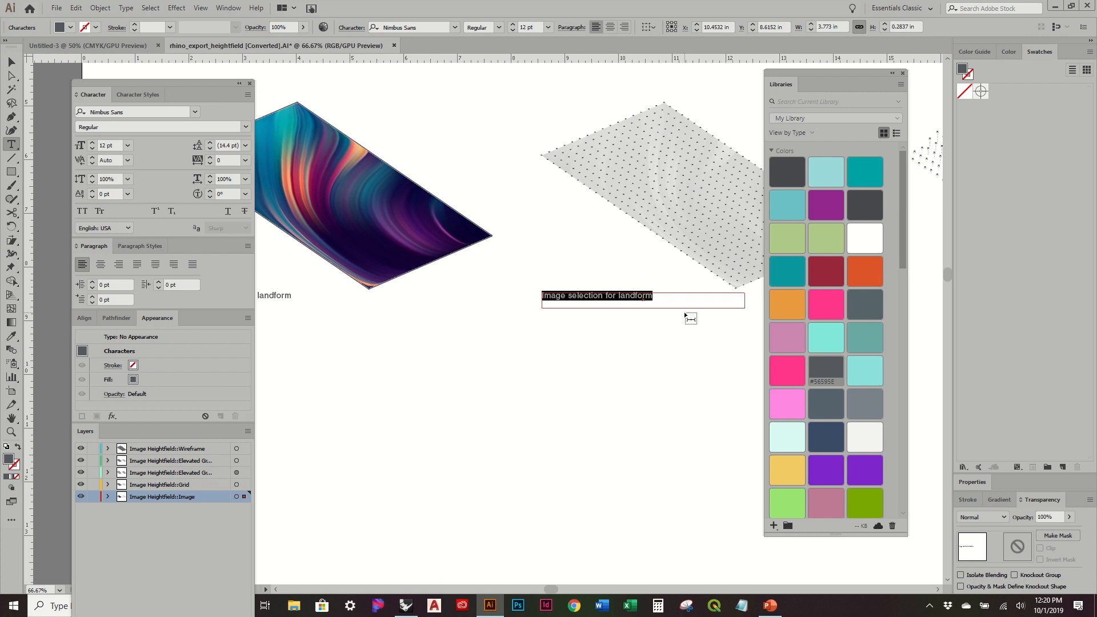
type("Cre")
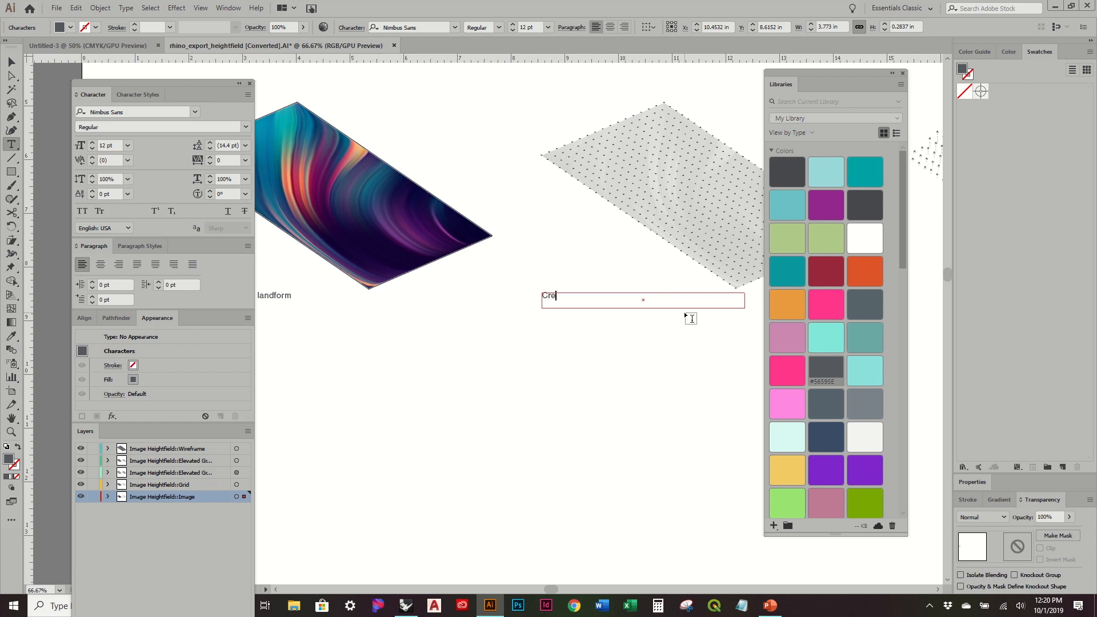
type("ating grid of points")
left_click(12, 61)
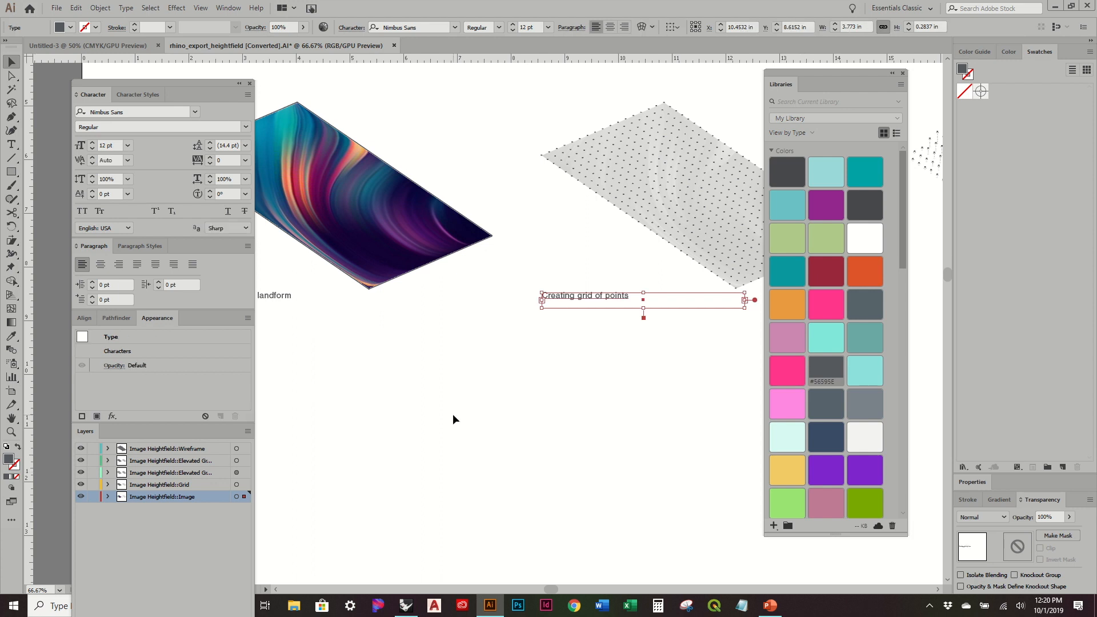
left_click(453, 415)
Step: Duplicate the "Creating grid of points" caption across to sit below the elevated grid stage
scroll(463, 409, "down", 1, "alt")
left_click_drag(546, 379, 333, 407)
left_click(356, 355)
left_click_drag(351, 356, 663, 363, "alt")
Step: Align the duplicated caption's left edge with the left corner of the elevated grid stage
scroll(612, 311, "up", 2, "alt")
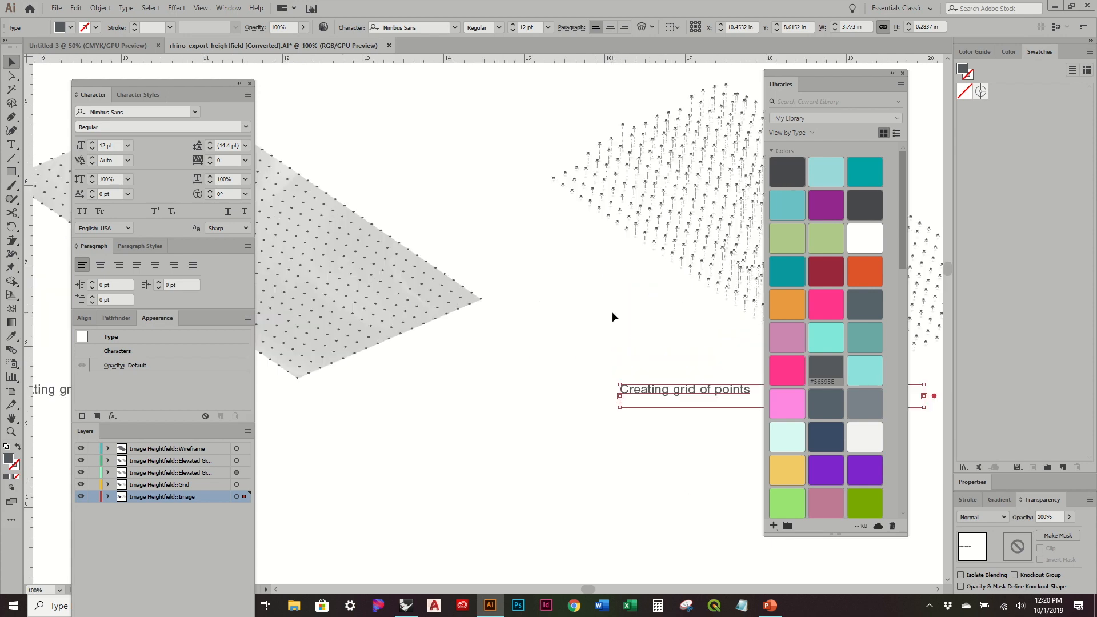
left_click(559, 179, "shift")
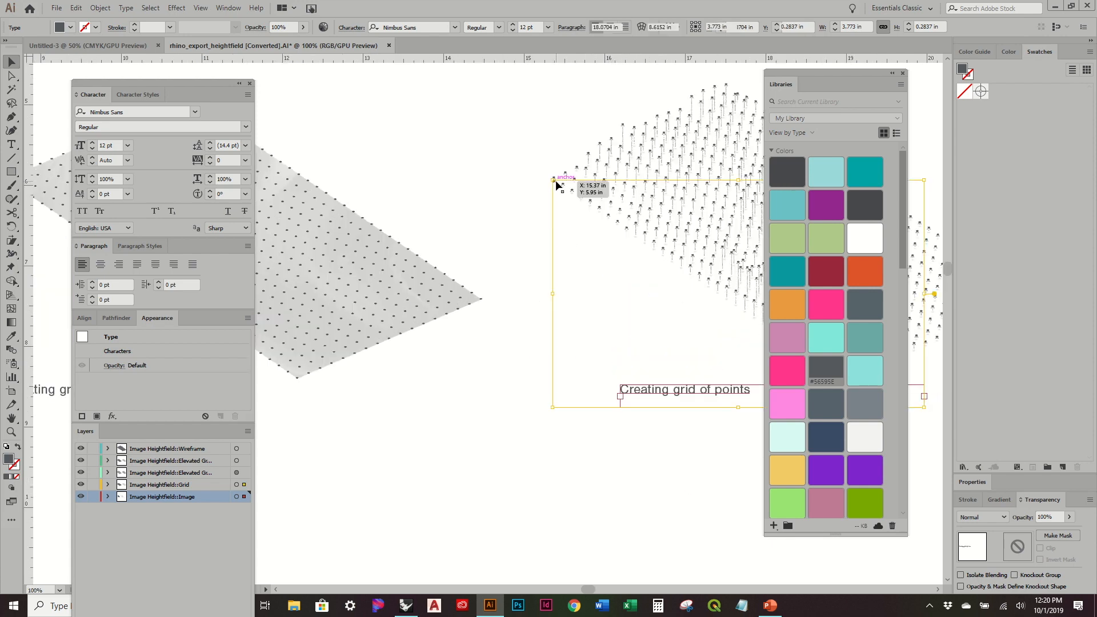
left_click(369, 27)
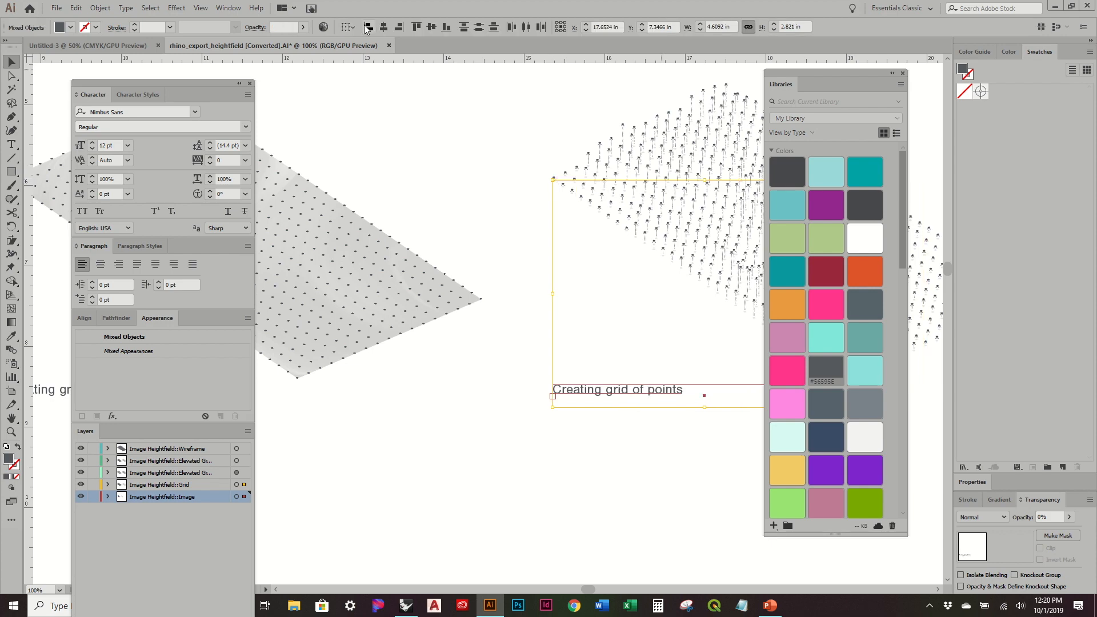
left_click(591, 337)
Step: Replace the elevated grid stage's caption text with "Moving point grid to designated z-elevation"
left_click_drag(644, 375, 509, 286)
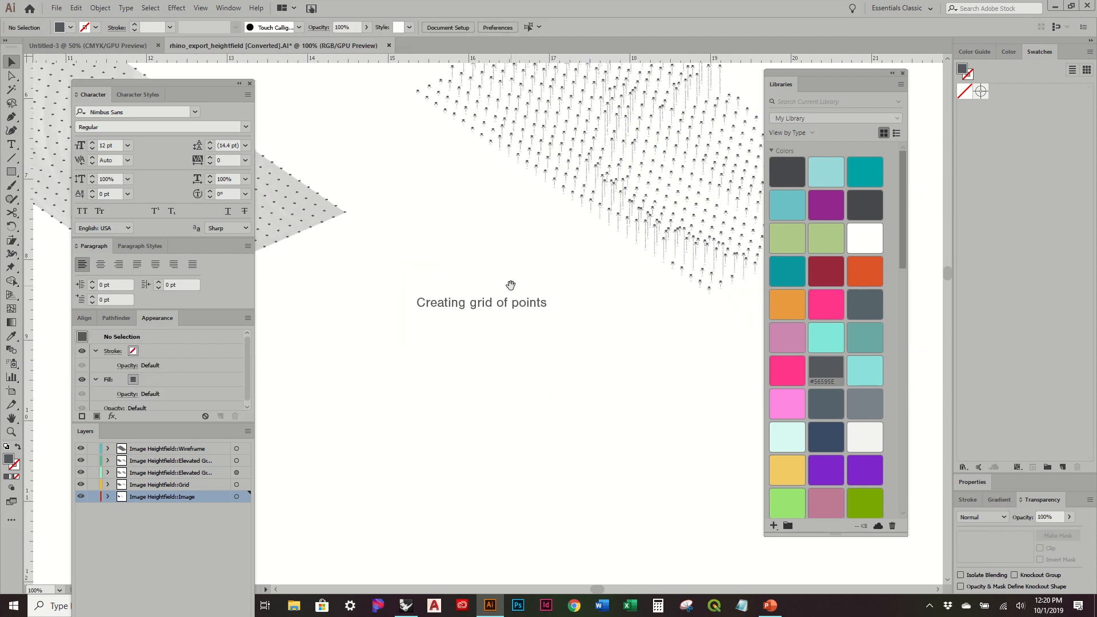
left_click(502, 307)
double_click(502, 307)
double_click(517, 304)
triple_click(517, 305)
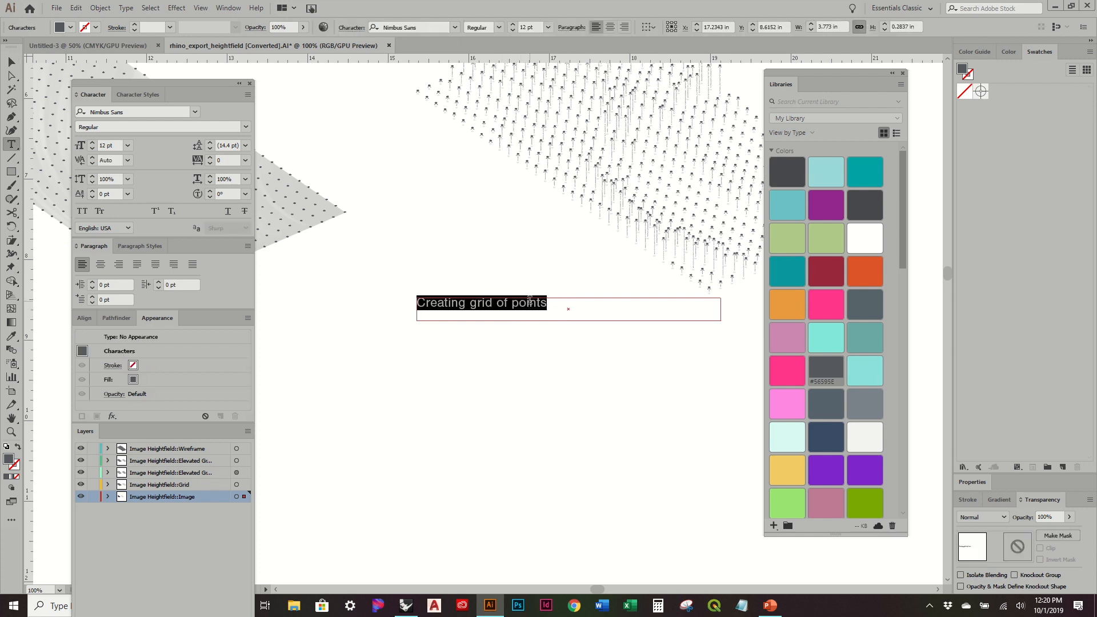
type("Moving ")
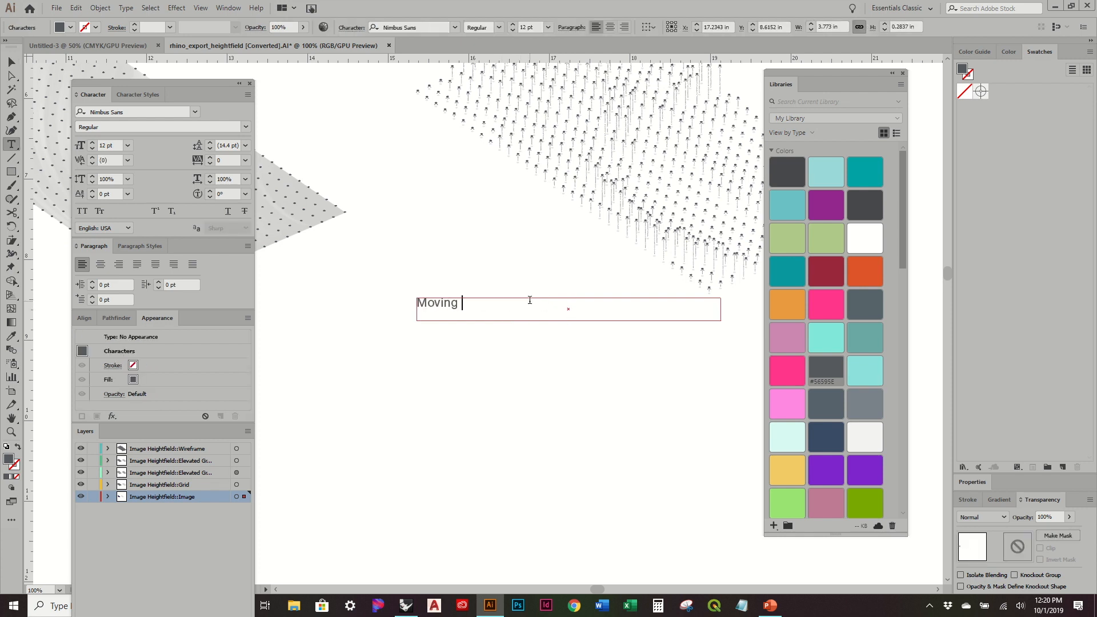
type("gr")
key("BackSpace")
key("BackSpace")
type("point grid to")
type("designated z ")
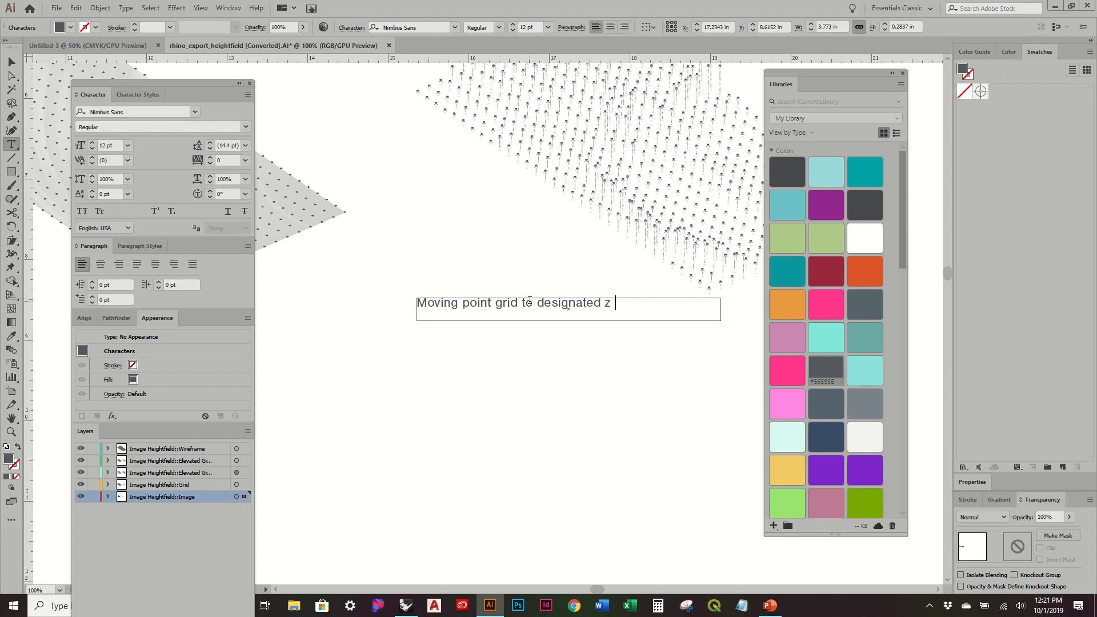
type("elevation")
left_click(12, 61)
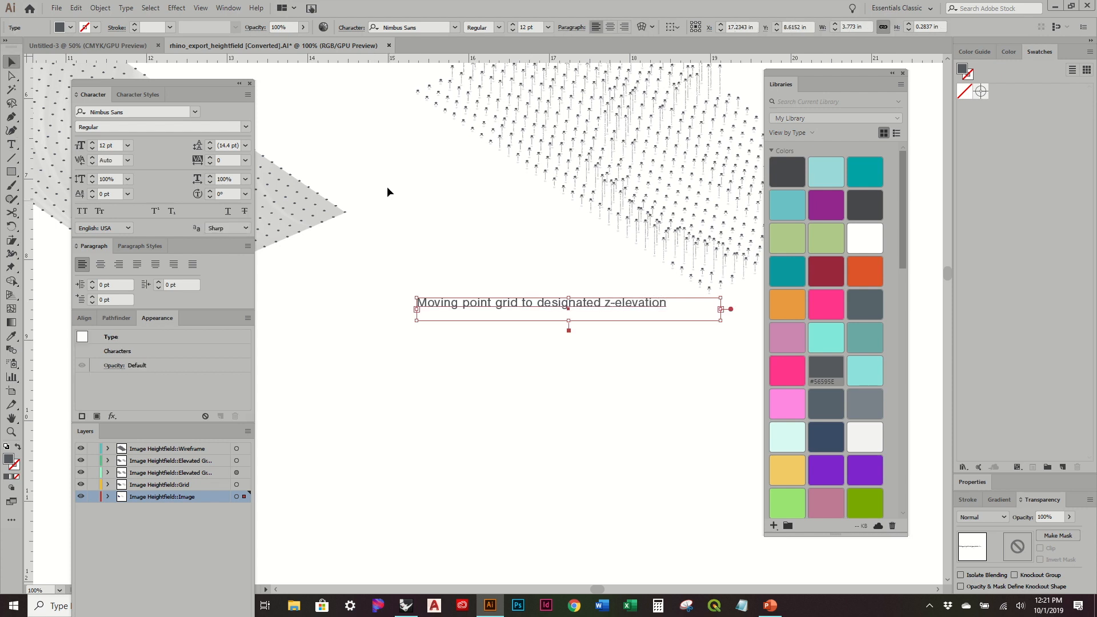
Step: Duplicate the "Moving point grid to designated z-elevation" caption straight across to sit below the wireframe surface stage
scroll(341, 180, "down", 2, "alt")
left_click(583, 461)
left_click(413, 245)
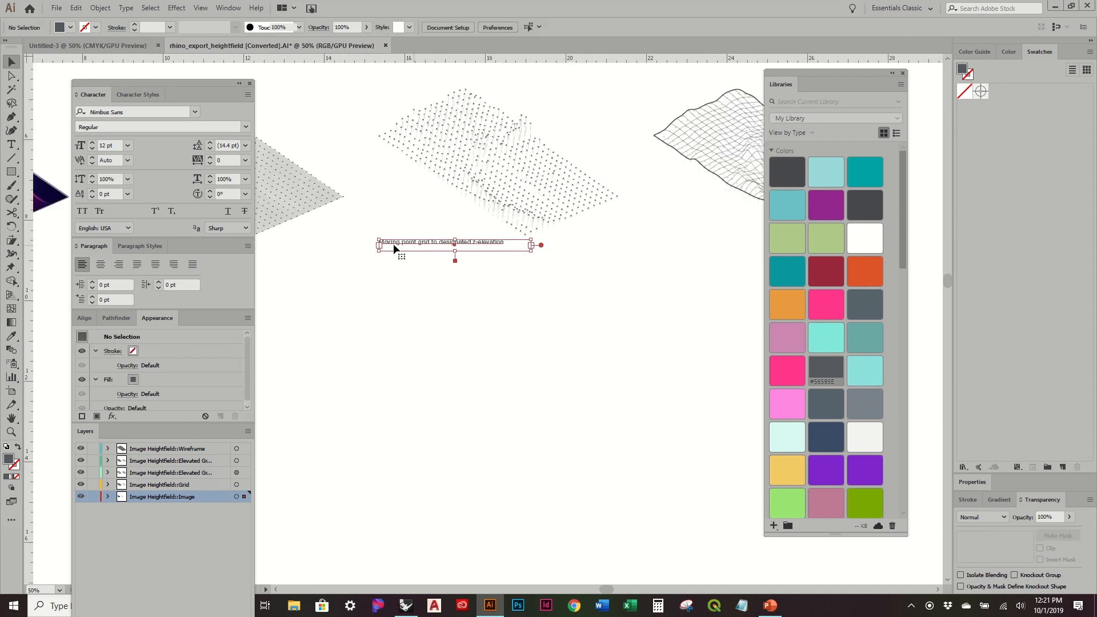
scroll(394, 247, "down", 1, "alt")
mouse_move(408, 244)
left_mouse_down("alt")
mouse_move(605, 265)
mouse_move(581, 264)
mouse_move(610, 245)
mouse_move(647, 265)
left_mouse_up("alt")
Step: Align the new caption's left edge with the left corner of the wireframe surface stage
scroll(627, 229, "up", 2, "alt")
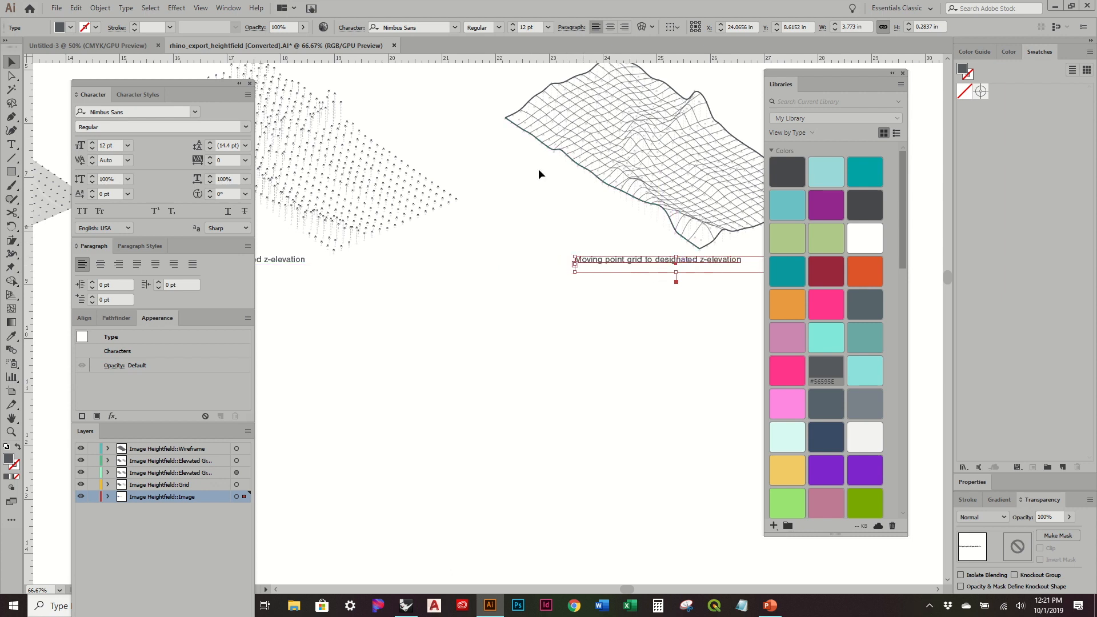
left_click(512, 120, "shift")
left_click(369, 26)
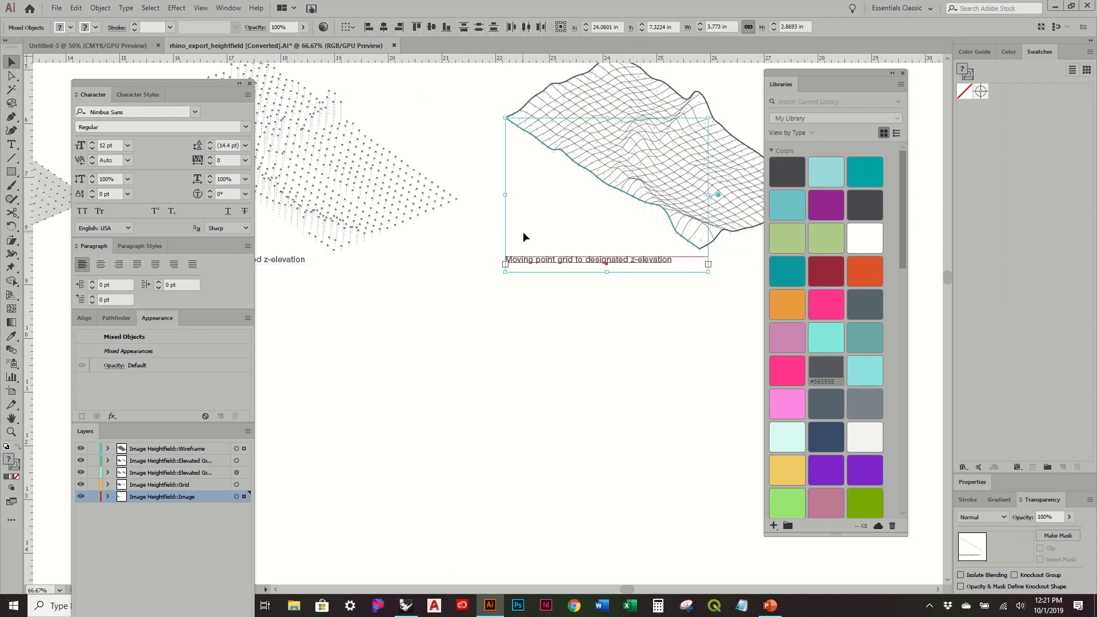
Step: Replace the wireframe surface stage's caption text with "Generating surface from points"
left_click(567, 269)
left_click(570, 262)
double_click(570, 262)
triple_click(570, 259)
type("Ge")
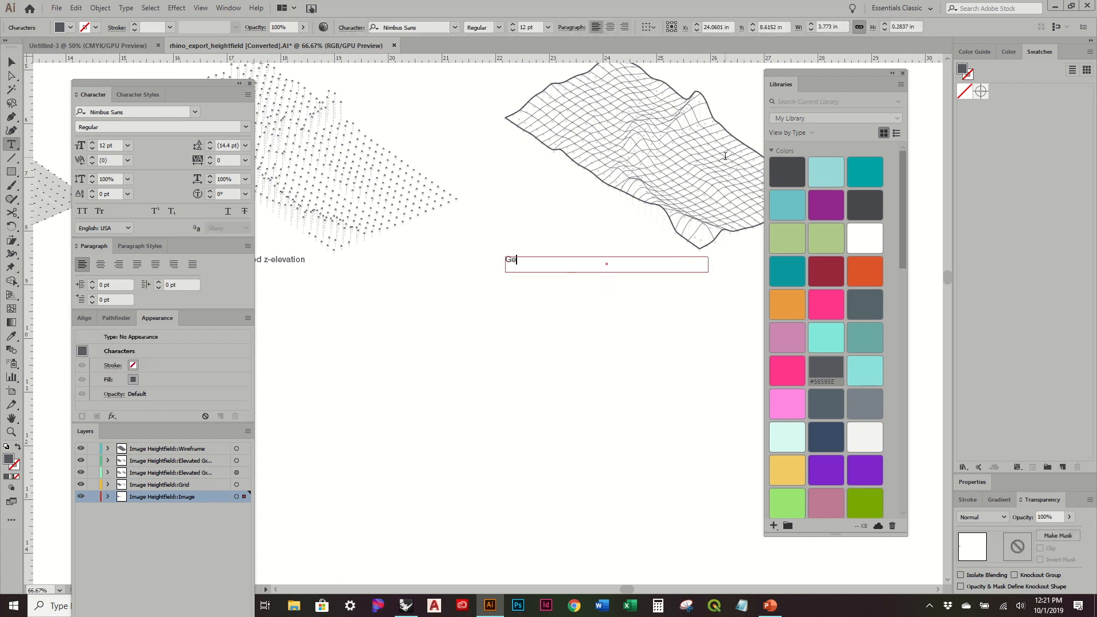
type("nerating surface from points")
left_click(11, 61)
left_click(668, 356)
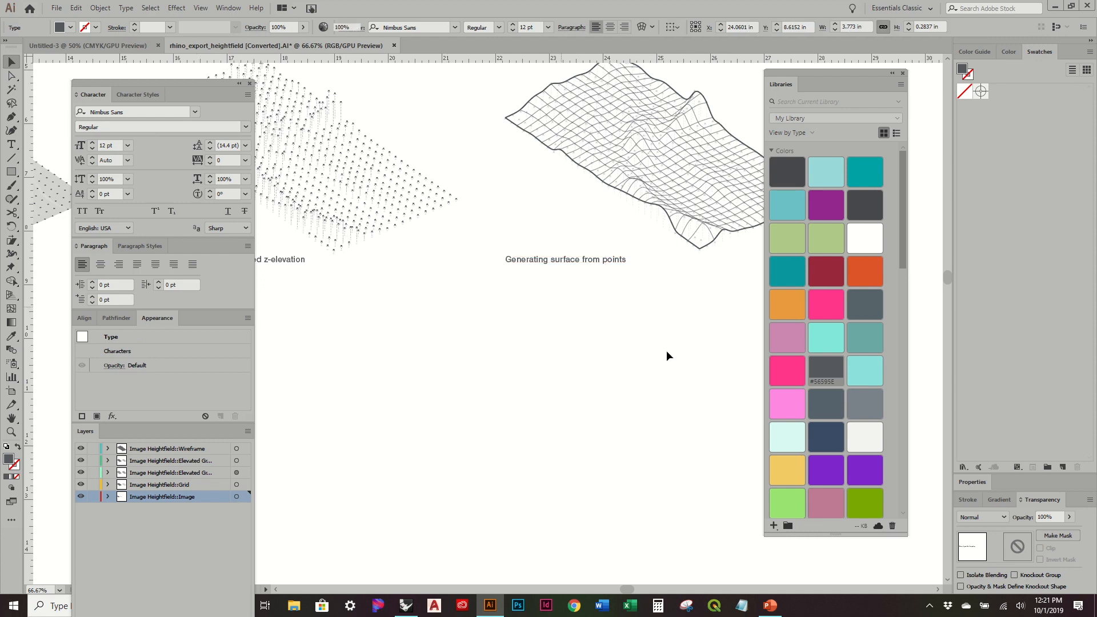
Step: Draw a dark grey circle about 0.4 in across just before the "Image selection for landform" caption
scroll(666, 351, "down", 3, "alt")
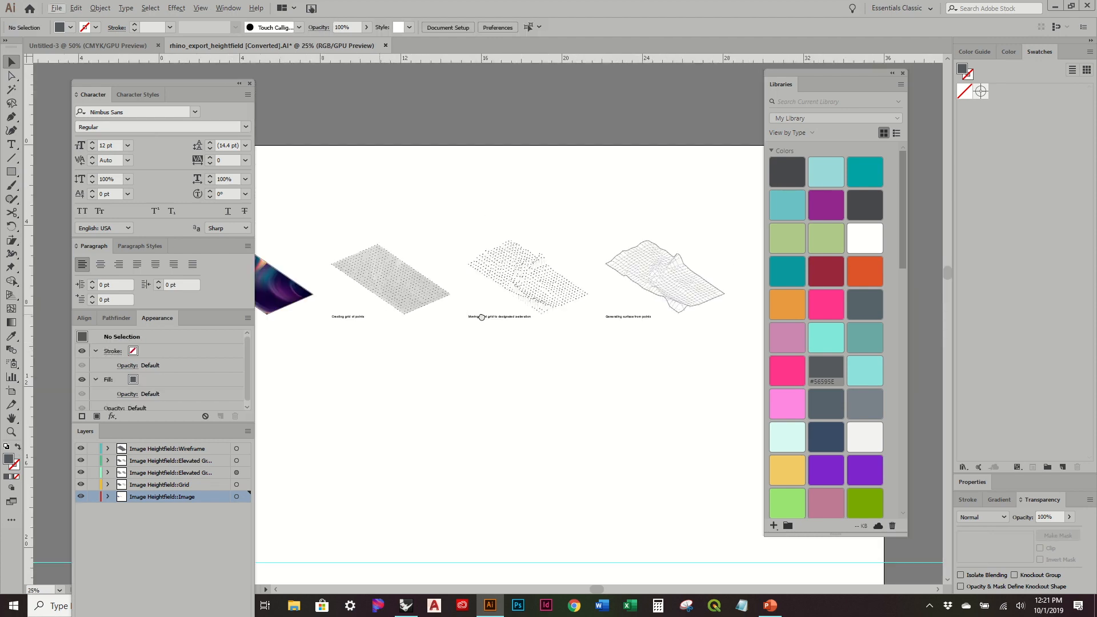
left_click_drag(482, 317, 700, 314)
scroll(521, 309, "up", 4, "alt")
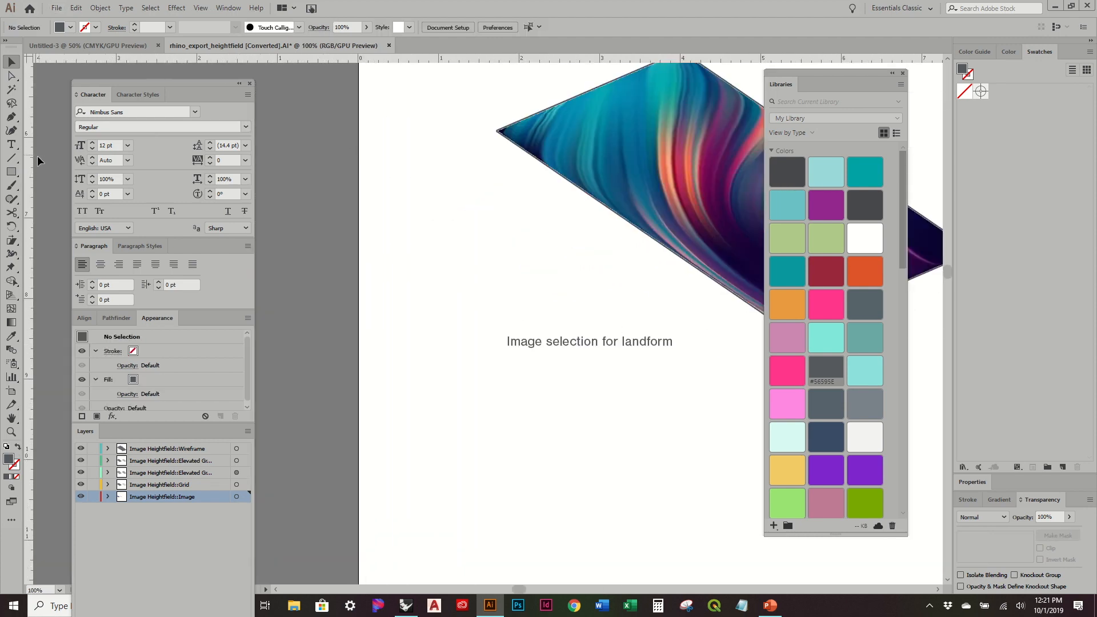
left_click(12, 172)
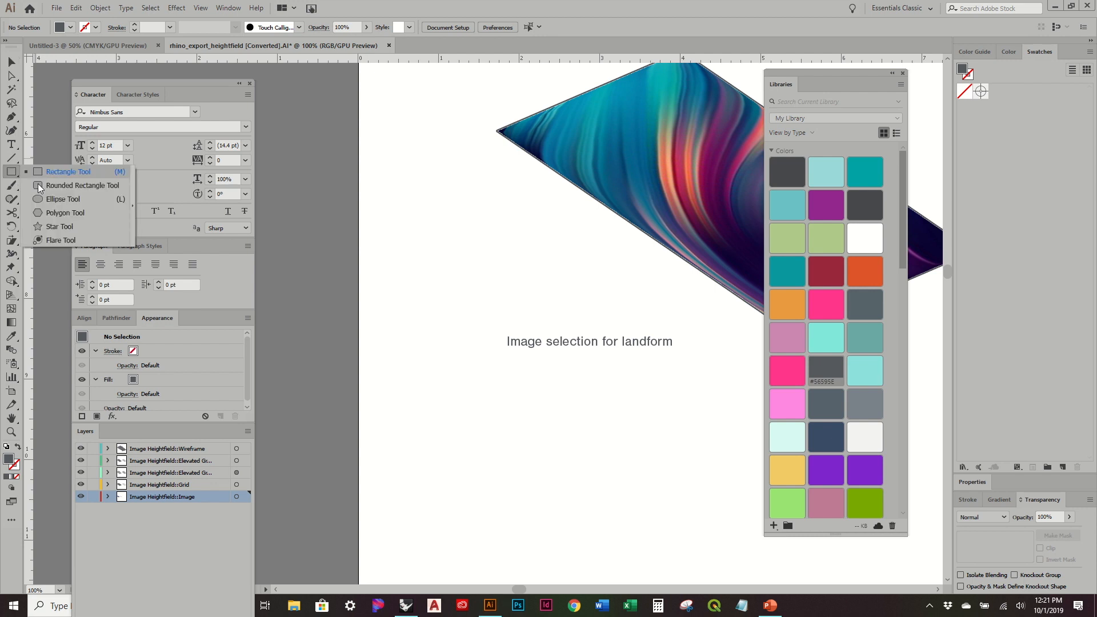
left_click(63, 199)
scroll(487, 347, "up", 2, "alt")
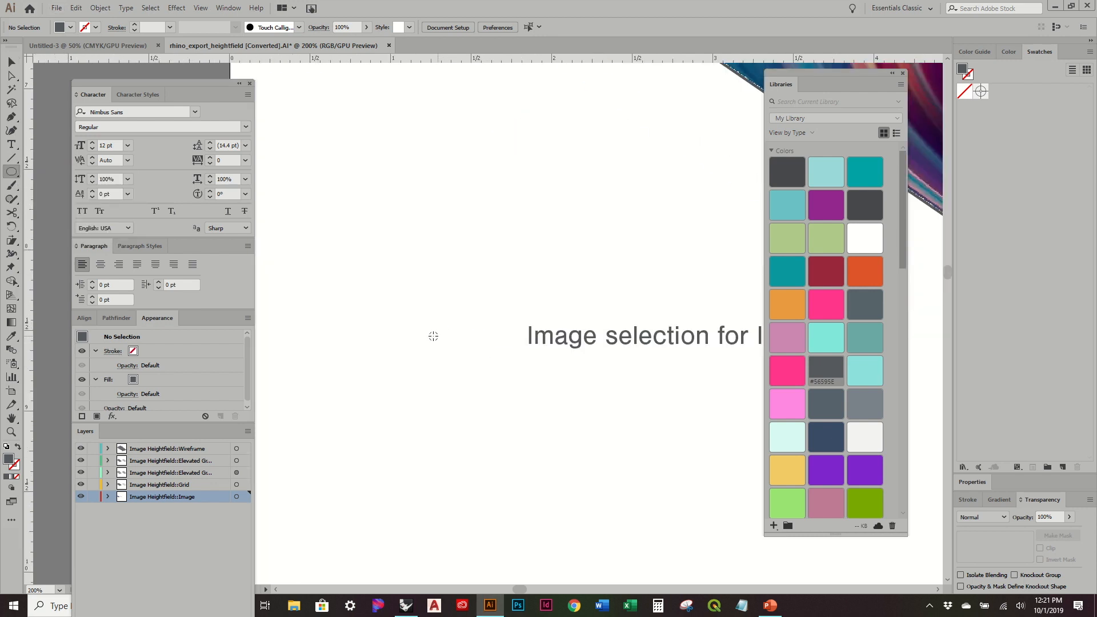
left_click_drag(432, 336, 504, 325, "alt+shift")
key("v")
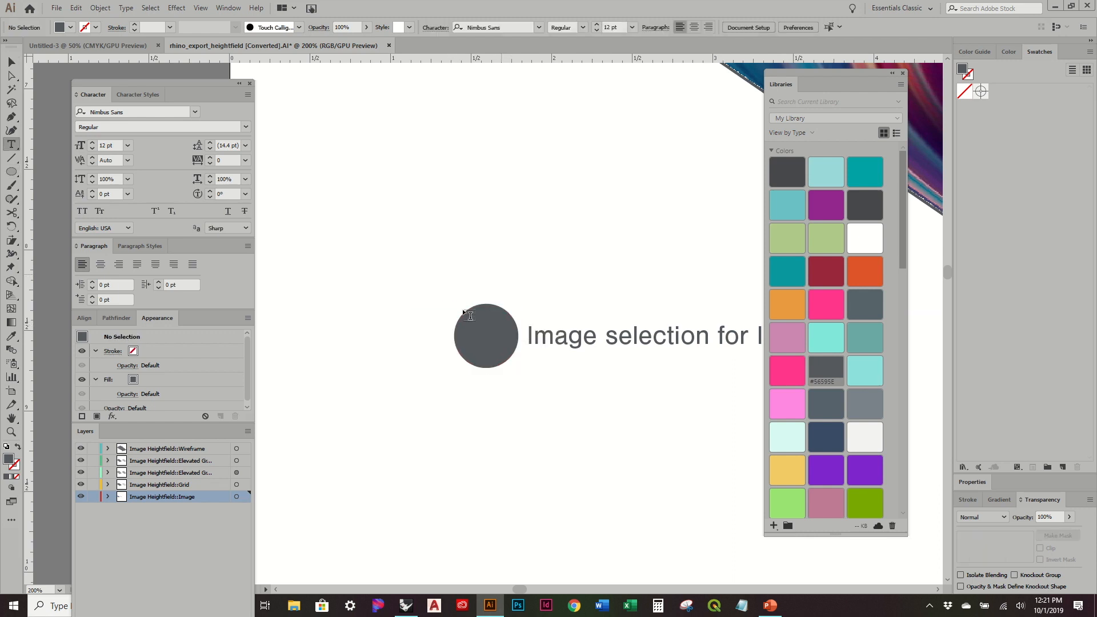
Step: Add the number "1" over the circle, centre its text and fit the text frame to the circle's width
left_click_drag(466, 322, 519, 390)
type("1")
left_click(11, 66)
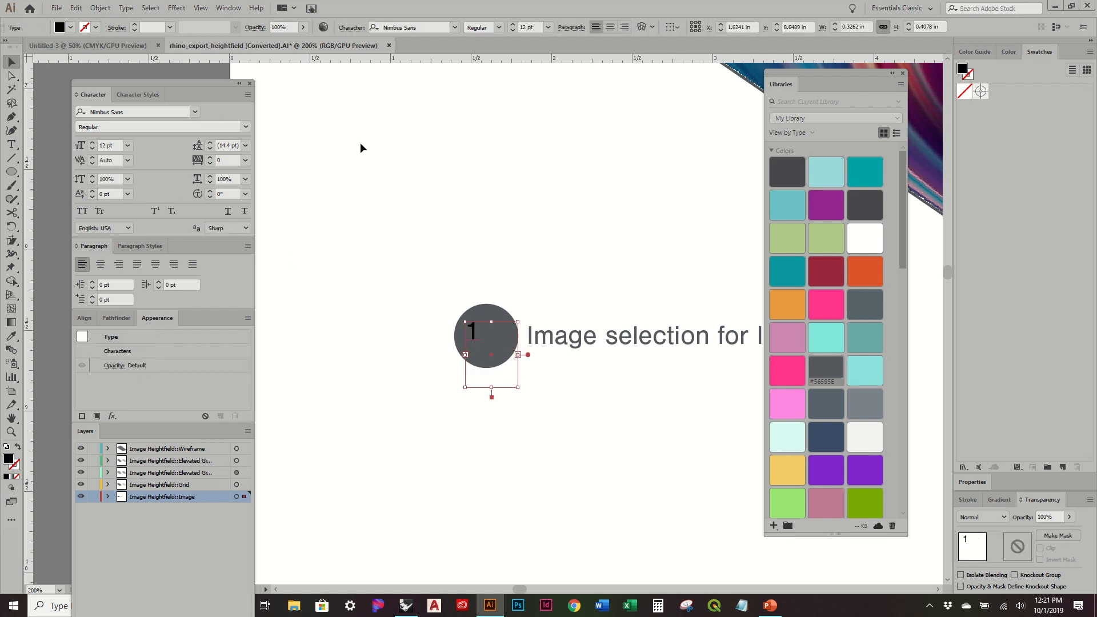
left_click(610, 27)
left_click_drag(492, 389, 454, 345)
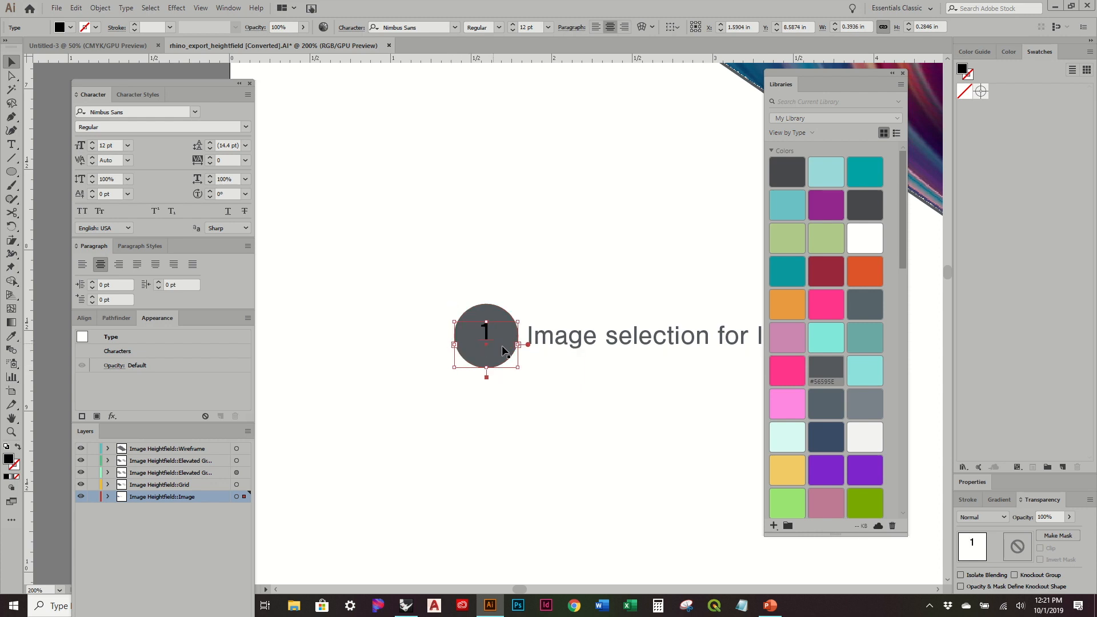
Step: Format the number in the circle as white, 20 pt, Bold text
left_click(866, 239)
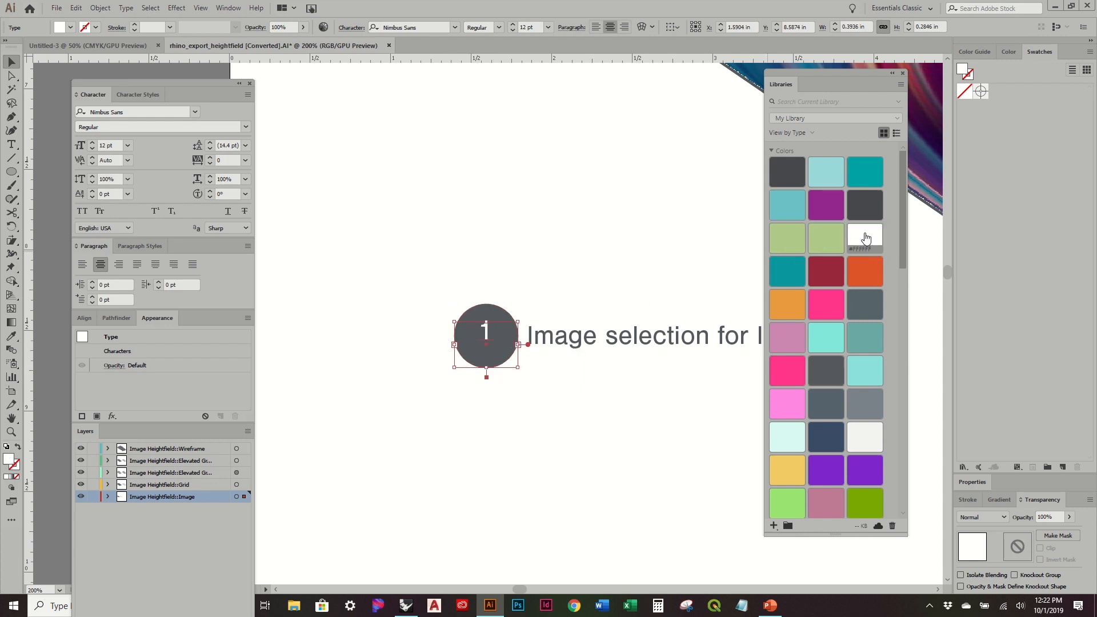
left_click(513, 25)
left_click(513, 25)
left_click(513, 25)
left_click(498, 28)
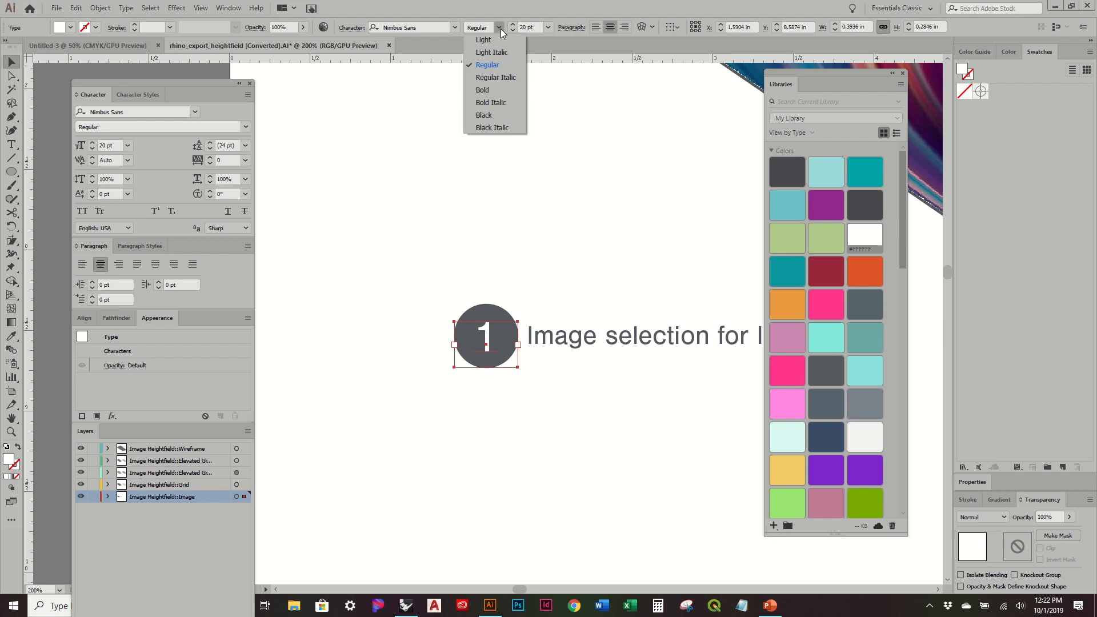
left_click(497, 90)
left_click(546, 268)
Step: Select the image stage's and grid stage's captions together
scroll(392, 275, "down", 5, "alt")
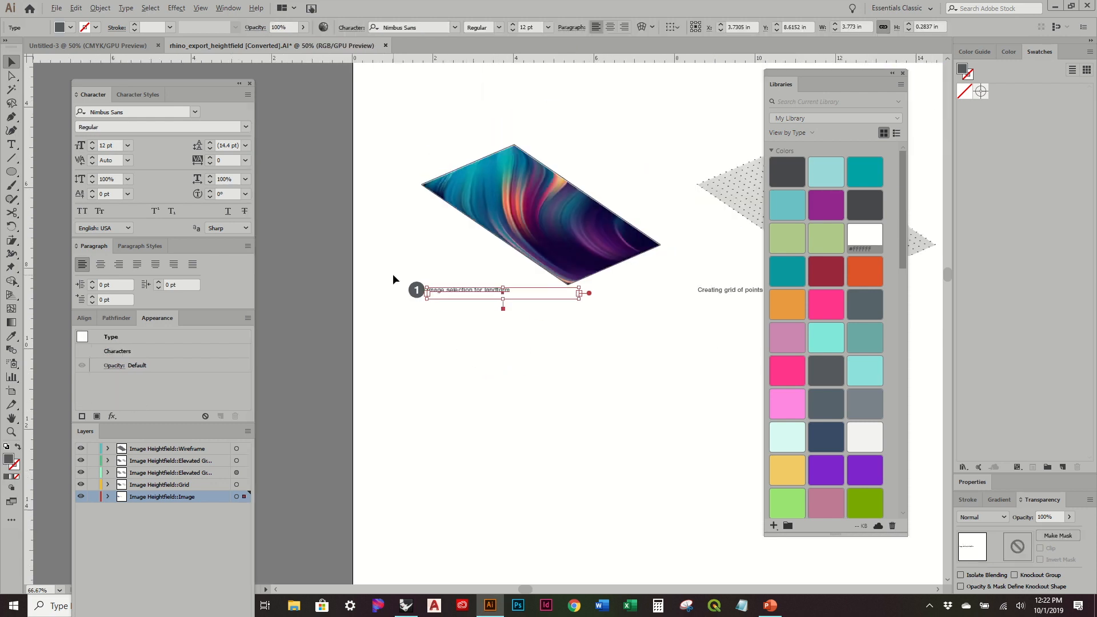
left_click(621, 286, "shift")
left_click_drag(683, 375, 422, 386)
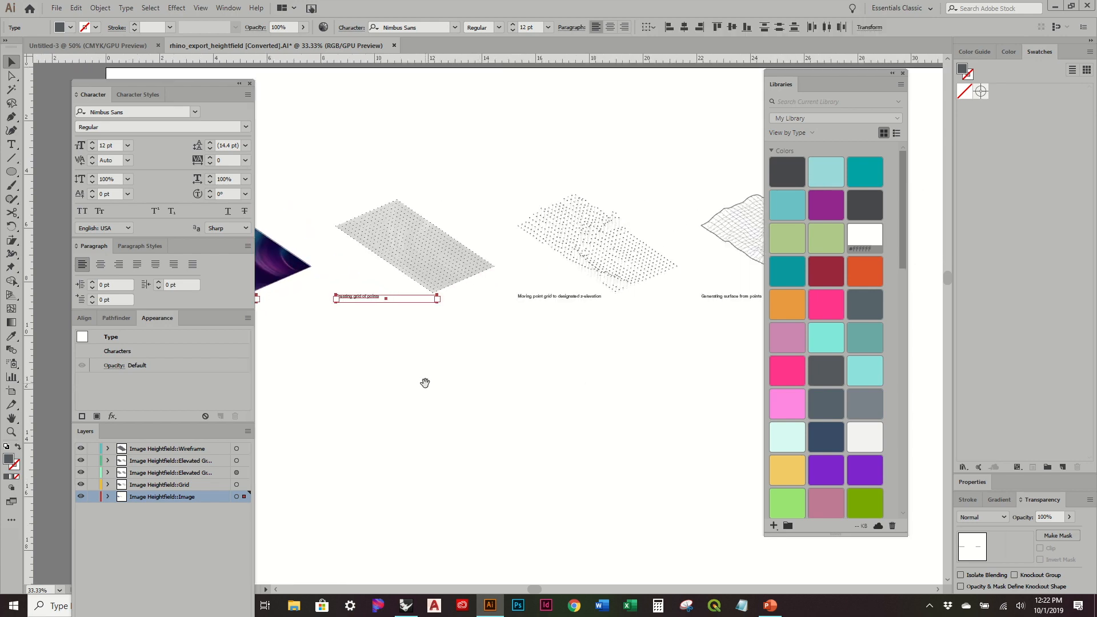